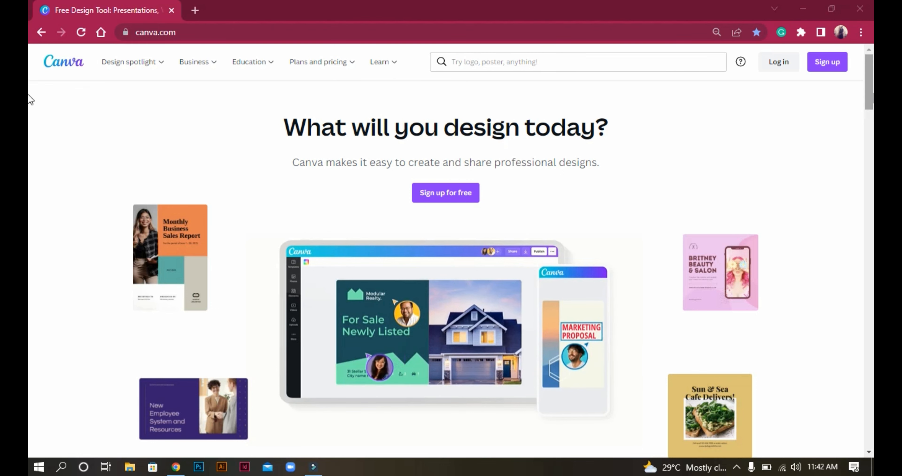
Look over the home page's feature sections down to the template gallery and return to its beginning
{"action": "scroll", "coordinate": [28, 105], "scroll_direction": "down", "scroll_amount": 8}
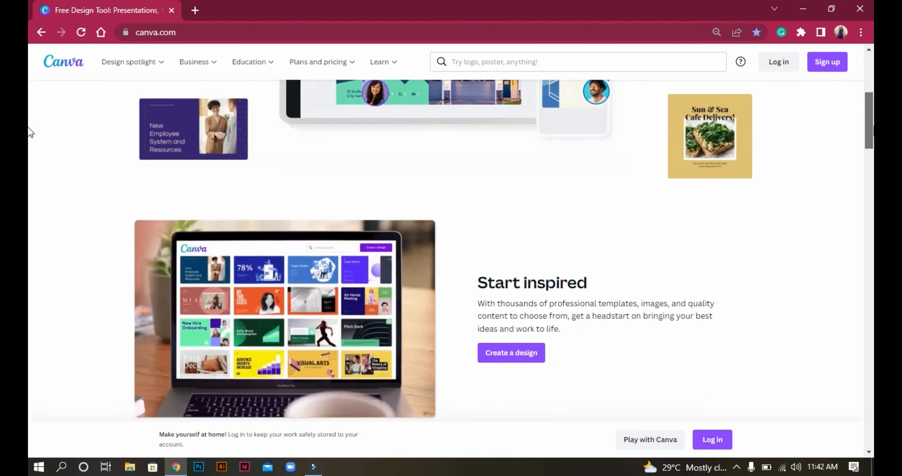
{"action": "scroll", "coordinate": [30, 133], "scroll_direction": "down", "scroll_amount": 6}
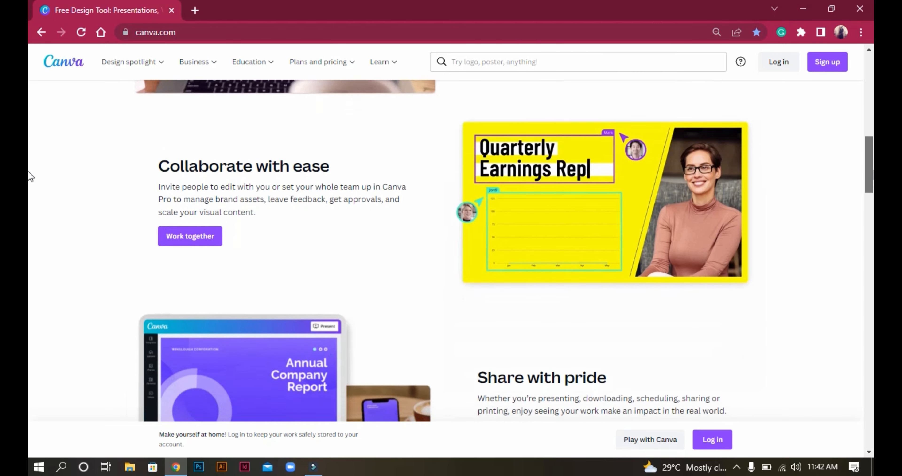
{"action": "scroll", "coordinate": [28, 192], "scroll_direction": "down", "scroll_amount": 13}
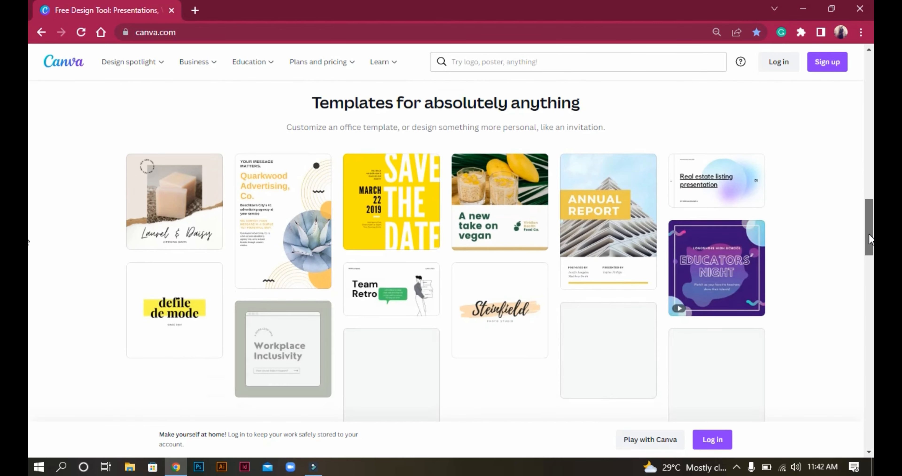
{"action": "left_click_drag", "start_coordinate": [869, 234], "coordinate": [872, 57]}
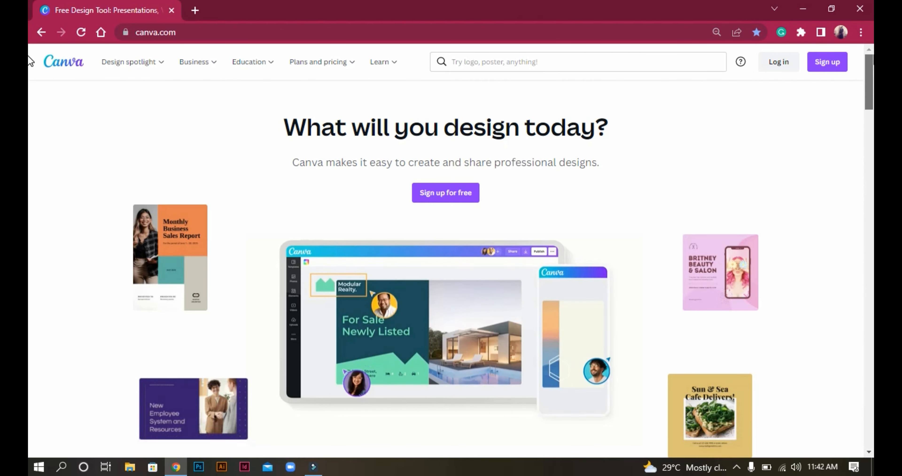
Choose to log in with email and submit the account's saved e-mail address
{"action": "left_click", "coordinate": [772, 70]}
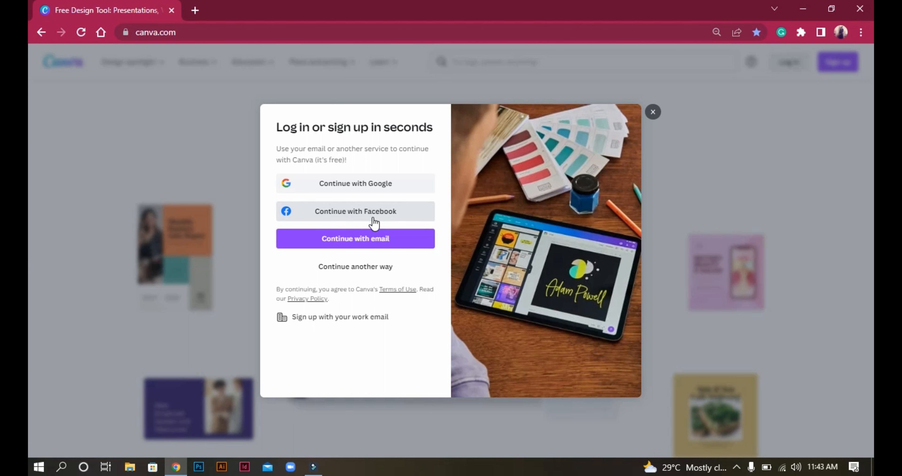
{"action": "left_click", "coordinate": [370, 241]}
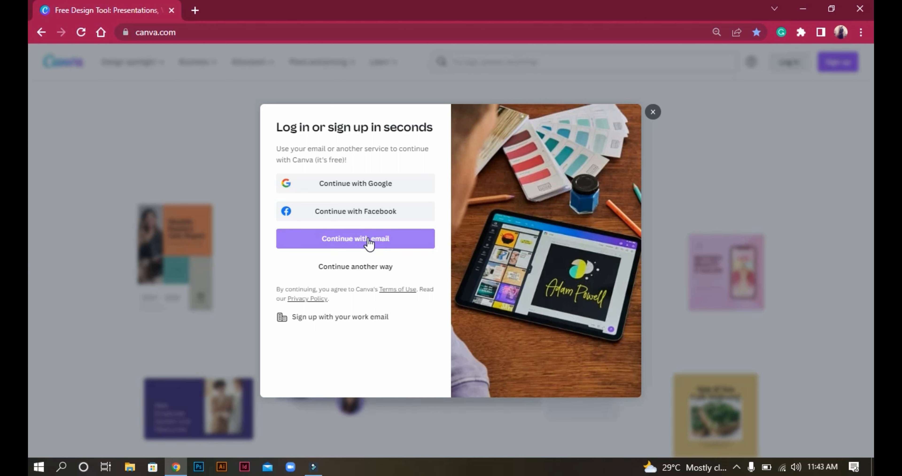
{"action": "left_click", "coordinate": [334, 192]}
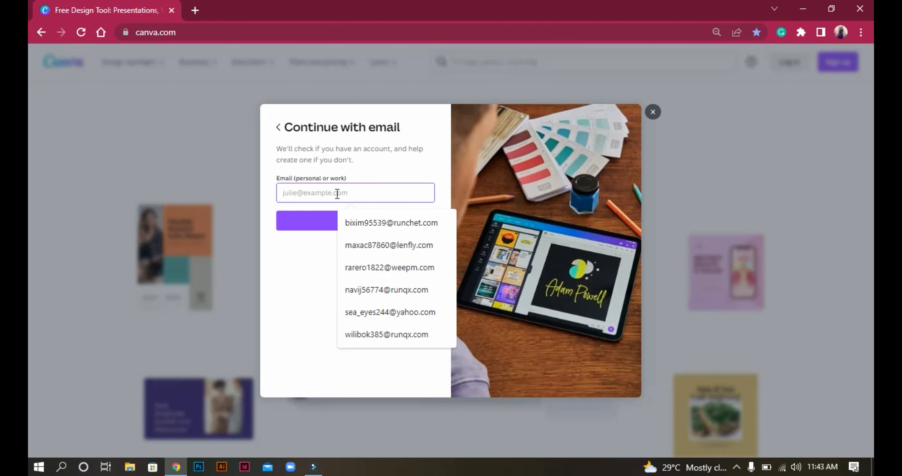
{"action": "left_click", "coordinate": [395, 243]}
{"action": "left_click", "coordinate": [373, 223]}
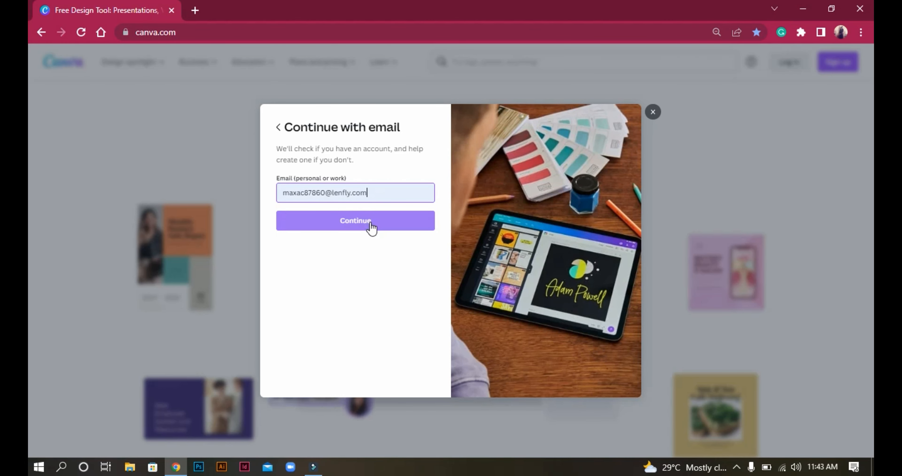
{"action": "left_click", "coordinate": [370, 224]}
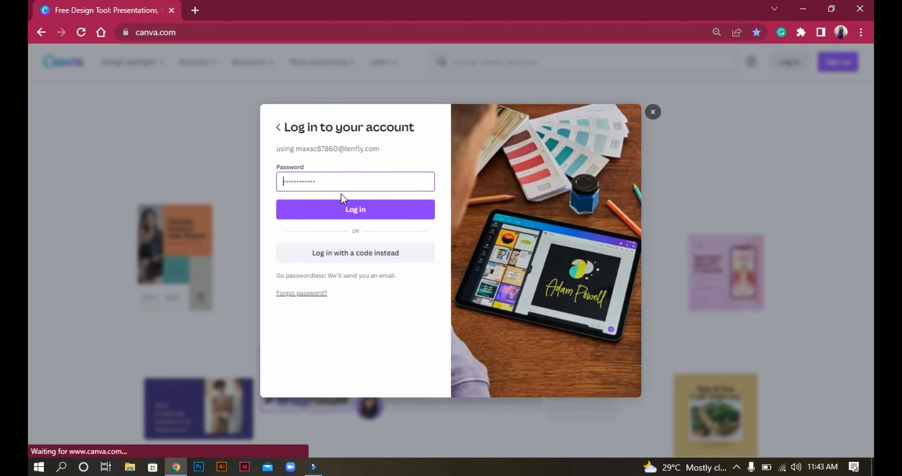
Enter the account password and log in
{"action": "type", "text": "•••••"}
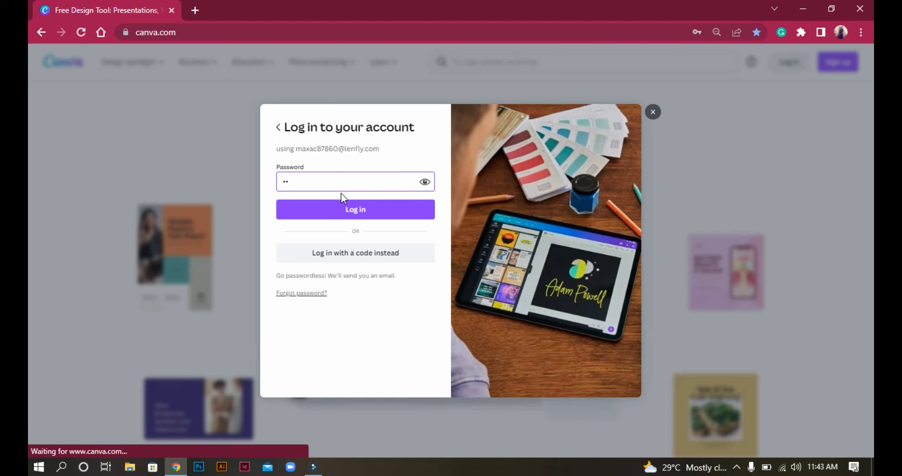
{"action": "type", "text": "••••••••••"}
{"action": "key", "text": "Return"}
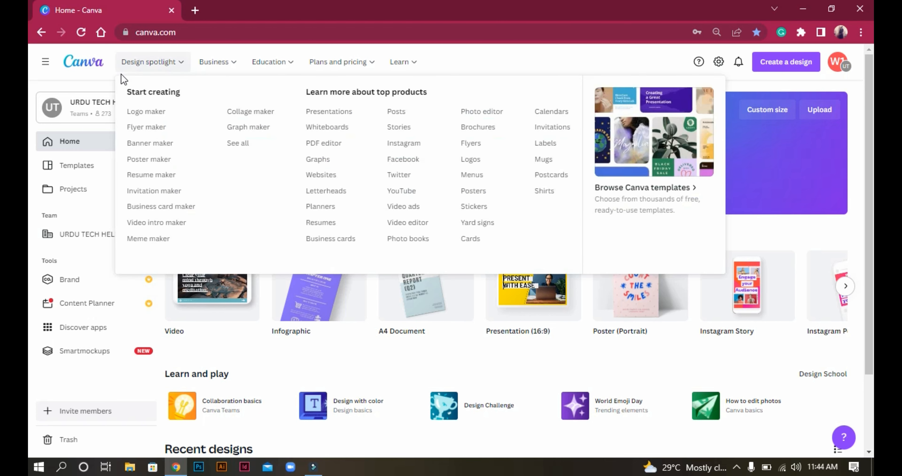
Look through the account options for settings, team switching and signing out, and close them
{"action": "mouse_move", "coordinate": [217, 63]}
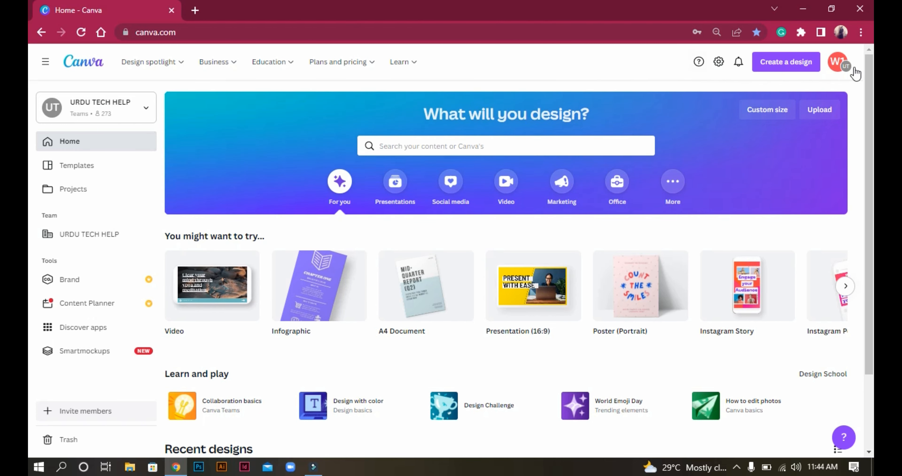
{"action": "left_click", "coordinate": [837, 65]}
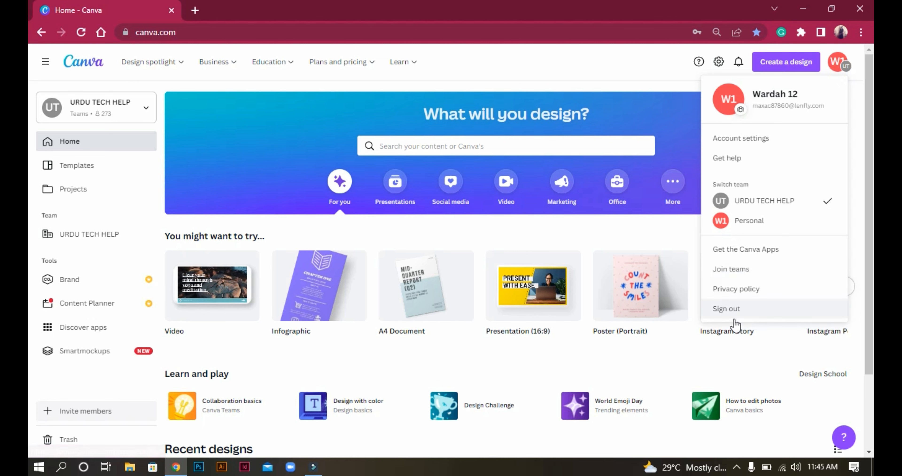
{"action": "left_click", "coordinate": [657, 51]}
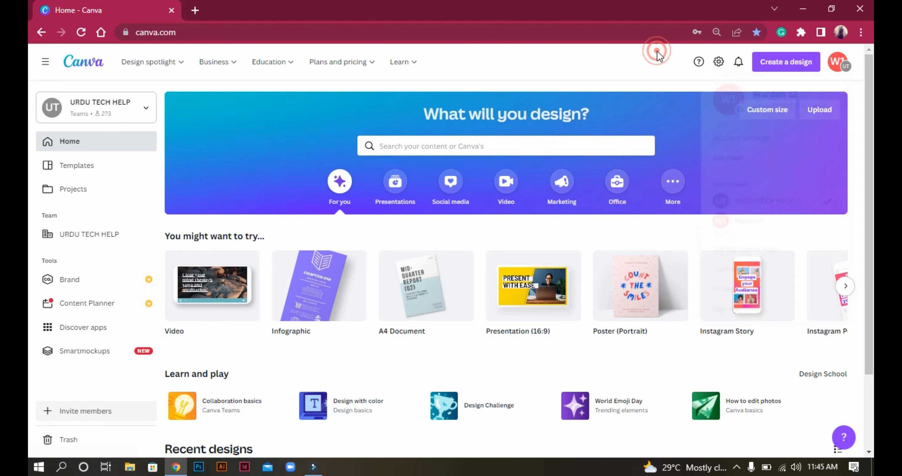
Look through the whole list of suggested design types for creating a new design, and close it
{"action": "left_click", "coordinate": [776, 65]}
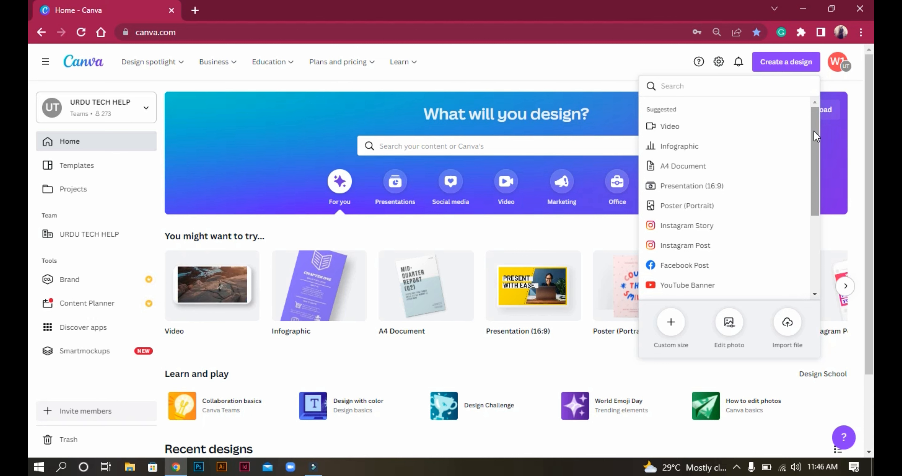
{"action": "left_click", "coordinate": [814, 135]}
{"action": "left_click_drag", "start_coordinate": [813, 134], "coordinate": [814, 138]}
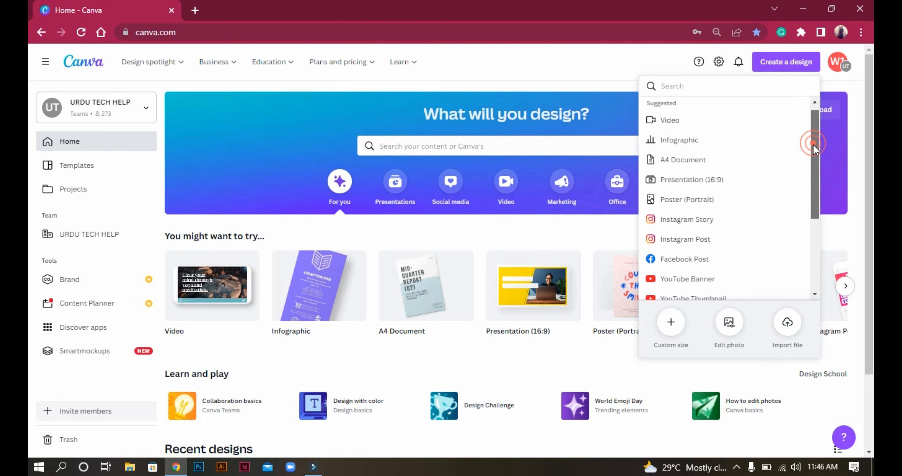
{"action": "left_click_drag", "start_coordinate": [814, 143], "coordinate": [823, 244]}
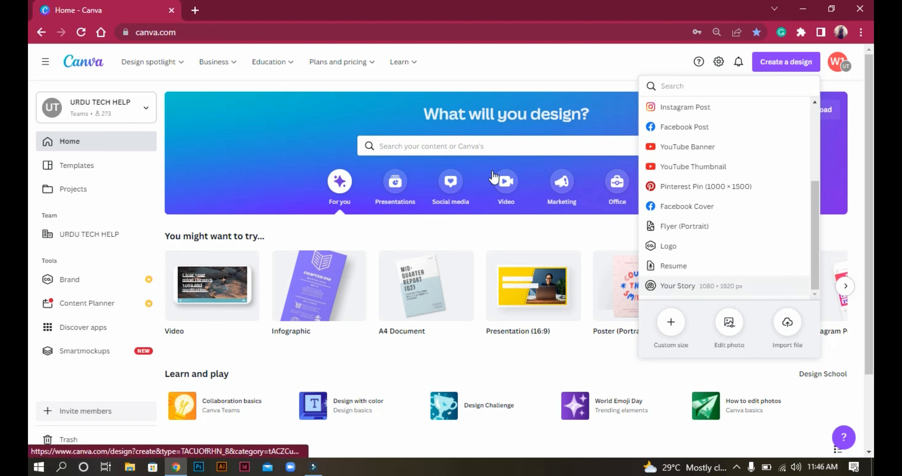
{"action": "left_click", "coordinate": [680, 62]}
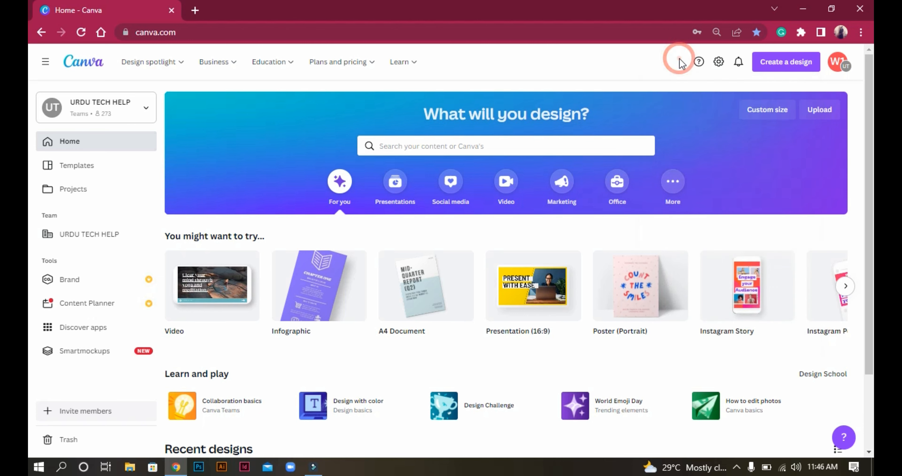
Check the activity notifications and open the account settings
{"action": "left_click", "coordinate": [738, 64]}
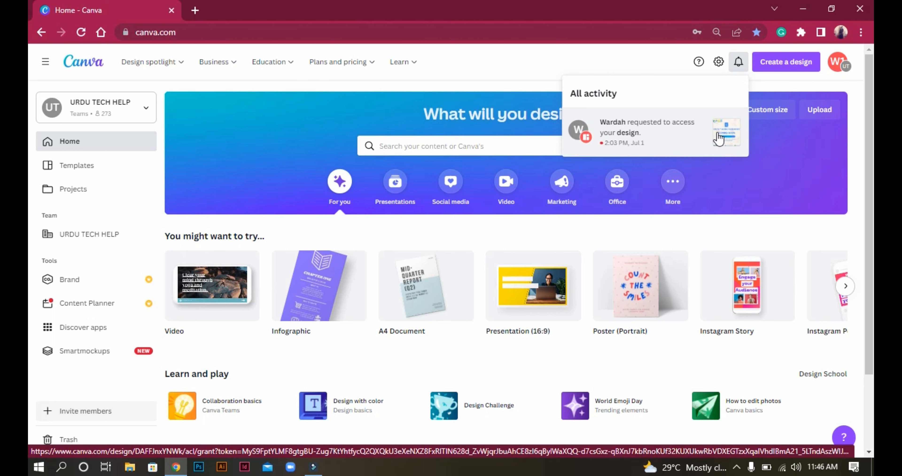
{"action": "left_click", "coordinate": [654, 71]}
{"action": "left_click", "coordinate": [721, 65]}
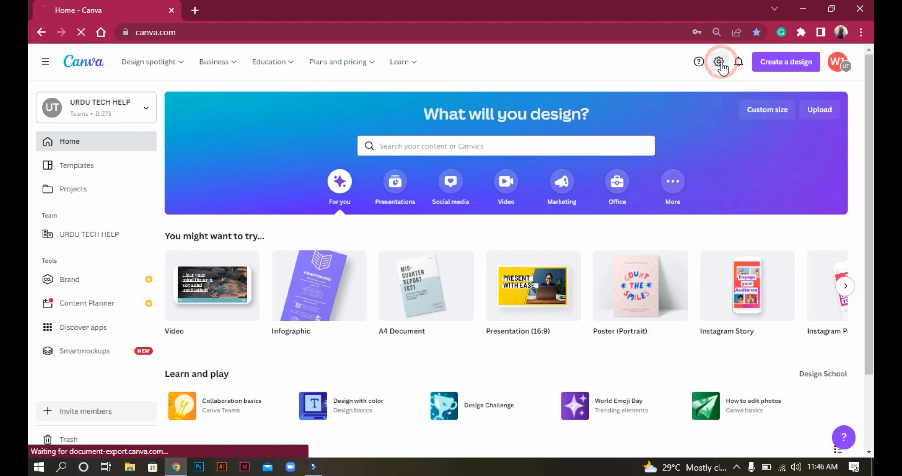
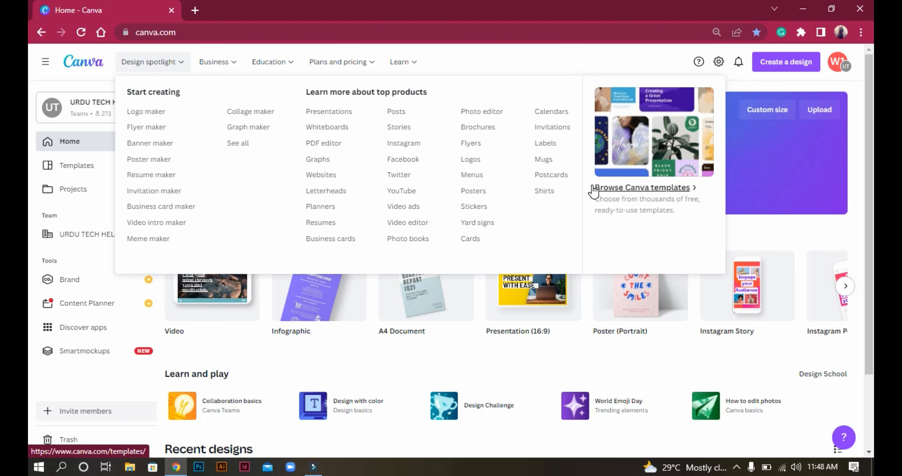
Examine the options offered under Business, Education, Plans and pricing, and Learn, and close them
{"action": "mouse_move", "coordinate": [229, 63]}
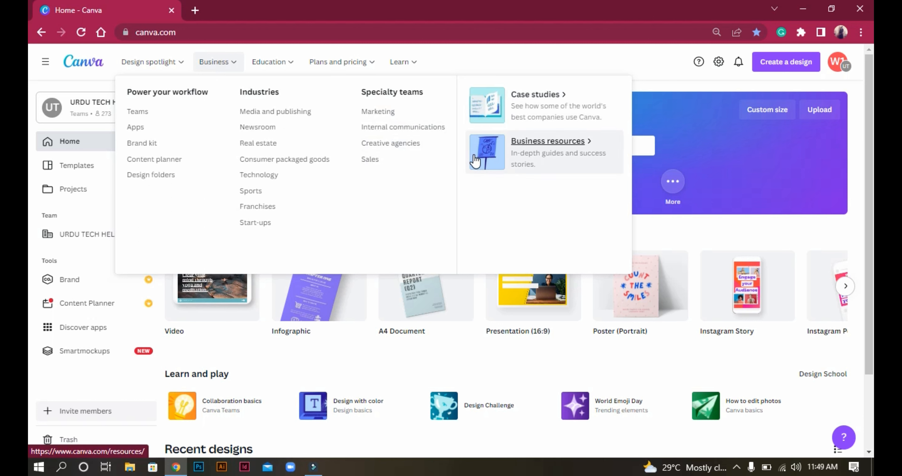
{"action": "mouse_move", "coordinate": [273, 66]}
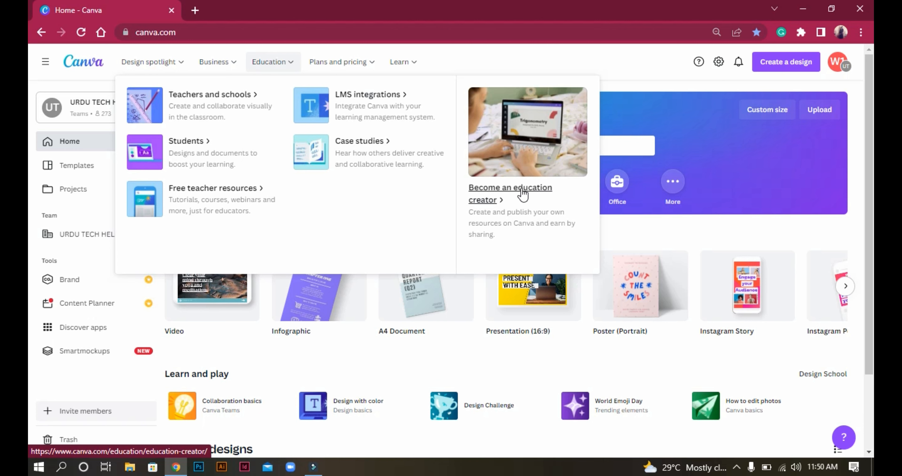
{"action": "mouse_move", "coordinate": [359, 62]}
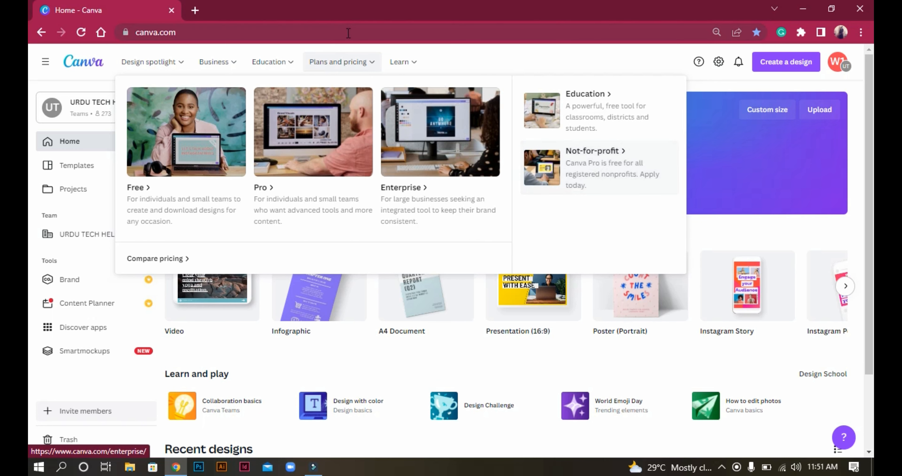
{"action": "left_click", "coordinate": [419, 68]}
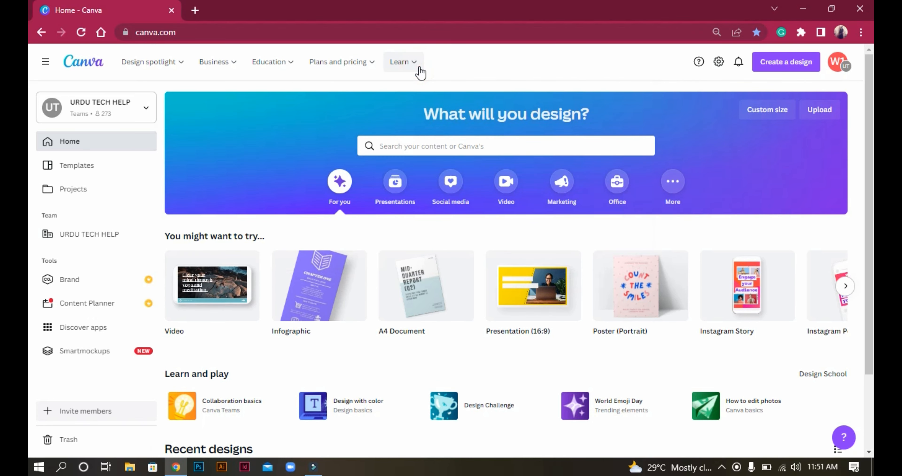
{"action": "left_click", "coordinate": [420, 67]}
{"action": "left_click", "coordinate": [419, 67]}
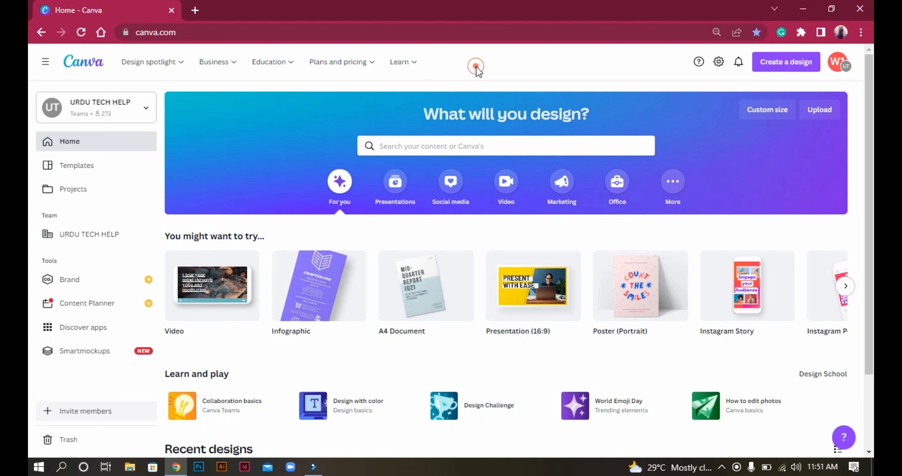
{"action": "mouse_move", "coordinate": [396, 73]}
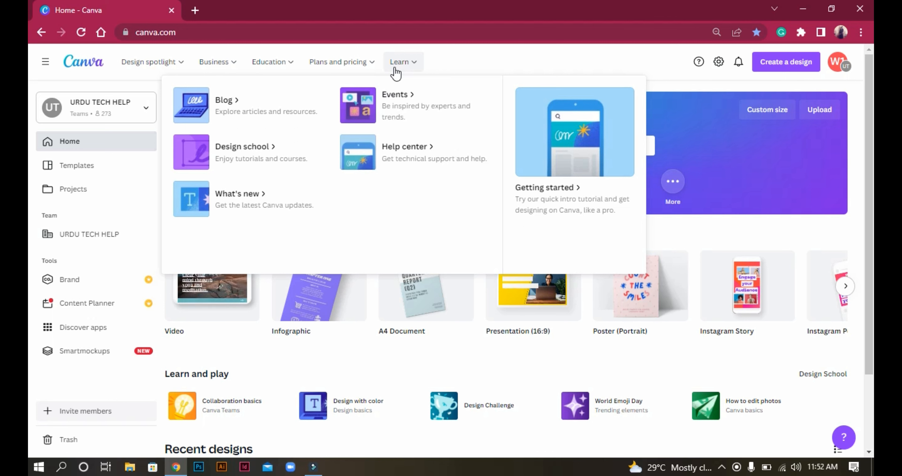
{"action": "left_click", "coordinate": [545, 58]}
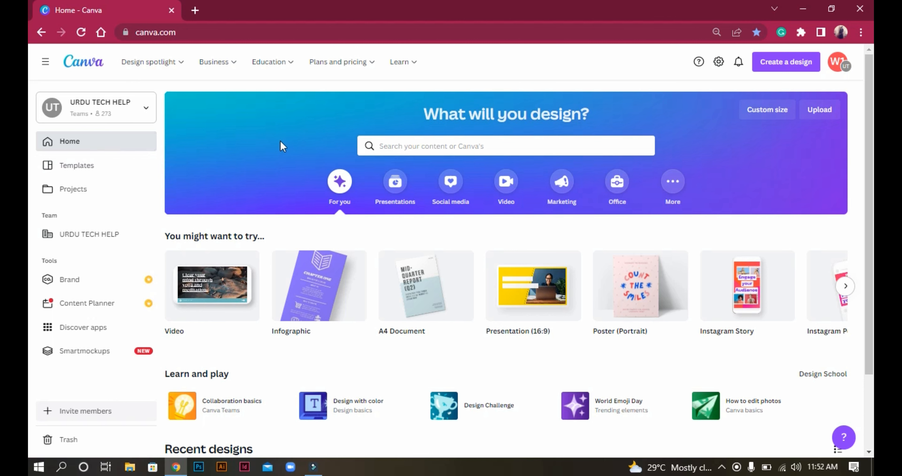
Open the Templates page and look over its recommended templates and its category, style and theme filters
{"action": "left_click", "coordinate": [68, 169]}
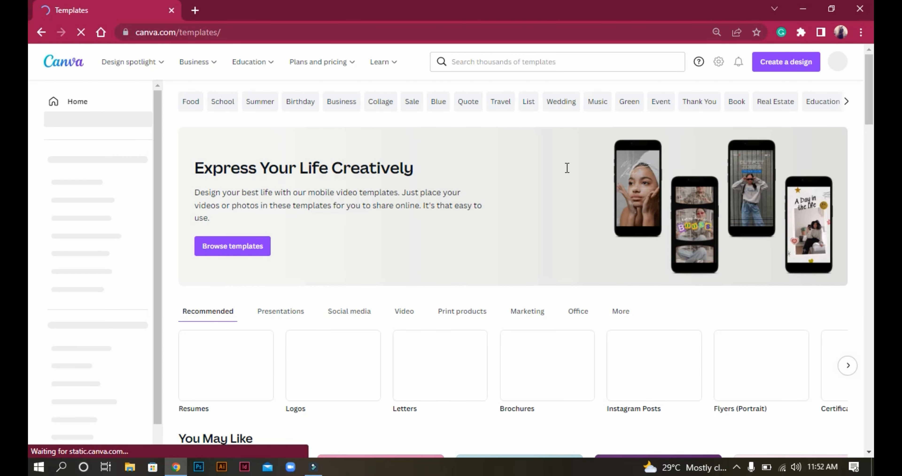
{"action": "scroll", "coordinate": [28, 130], "scroll_direction": "down", "scroll_amount": 5}
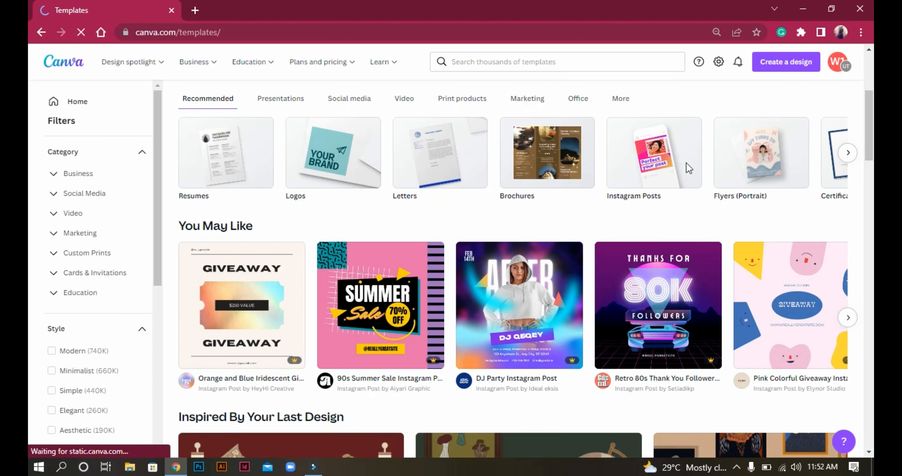
{"action": "scroll", "coordinate": [29, 147], "scroll_direction": "down", "scroll_amount": 4}
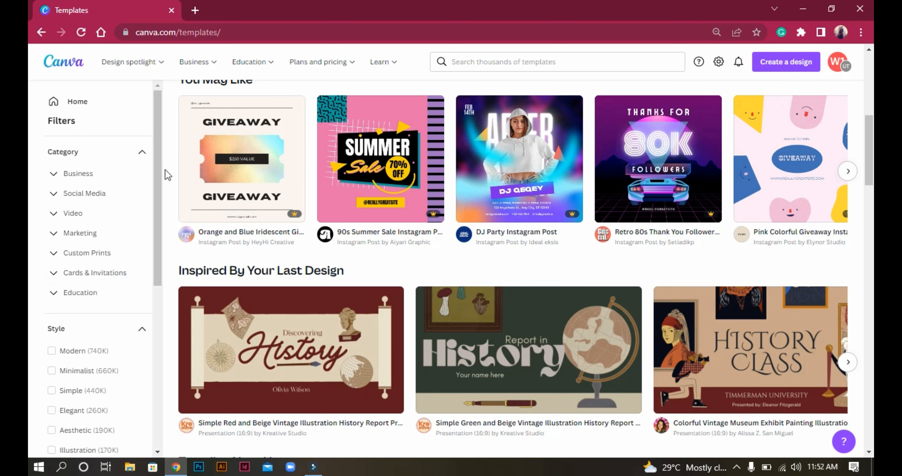
{"action": "left_click_drag", "start_coordinate": [161, 185], "coordinate": [162, 240]}
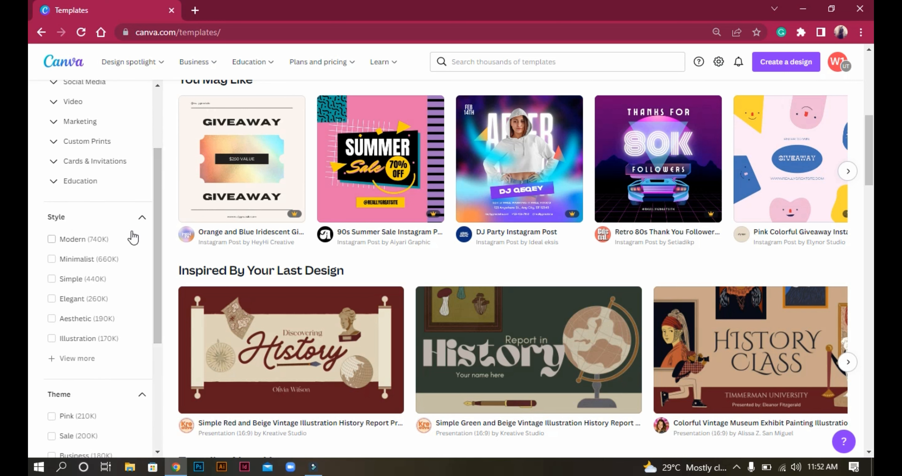
{"action": "left_click_drag", "start_coordinate": [157, 303], "coordinate": [167, 204]}
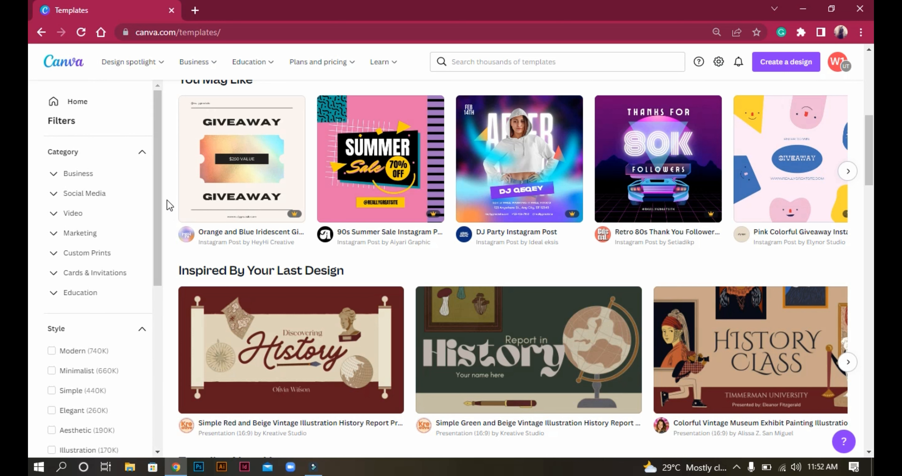
Return to the home page and open the Projects page
{"action": "left_click", "coordinate": [84, 110]}
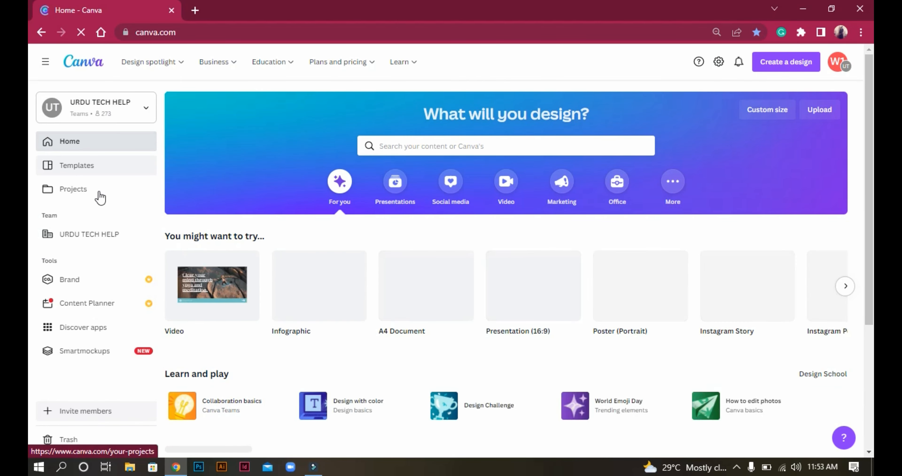
{"action": "left_click", "coordinate": [81, 196]}
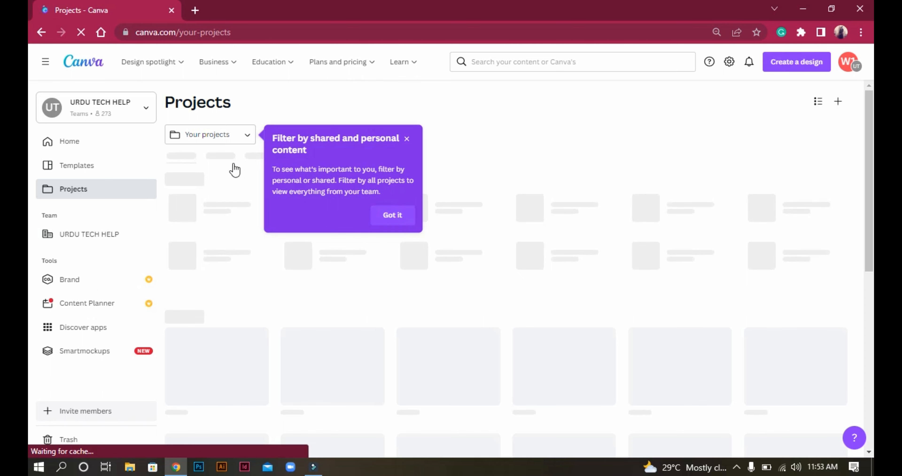
Look over the recent projects, folders and designs, and view the URDU TECH HELP team page
{"action": "left_click", "coordinate": [406, 139]}
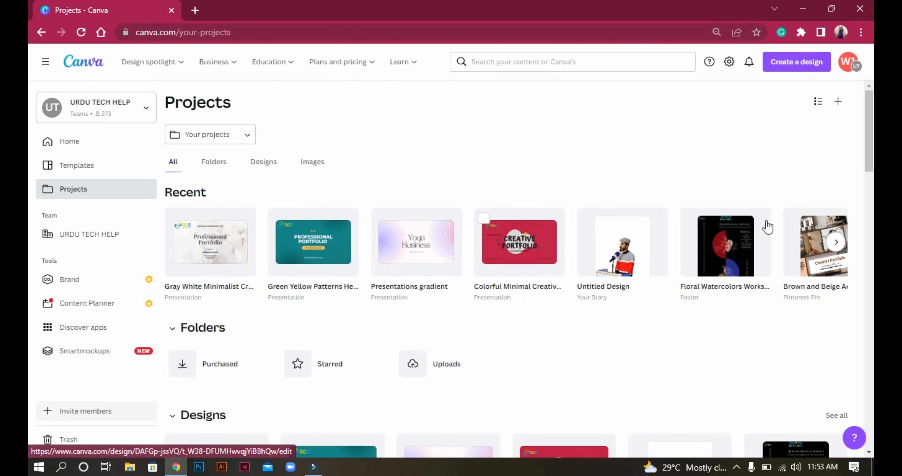
{"action": "scroll", "coordinate": [30, 166], "scroll_direction": "down", "scroll_amount": 6}
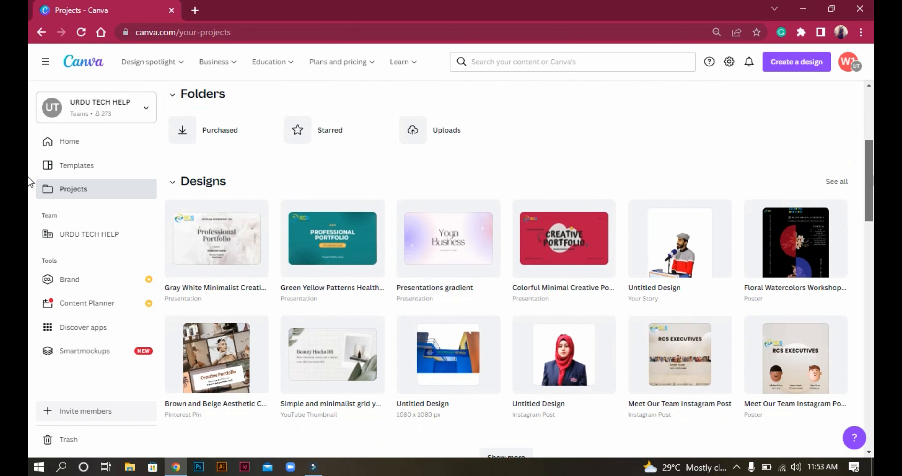
{"action": "scroll", "coordinate": [32, 157], "scroll_direction": "up", "scroll_amount": 6}
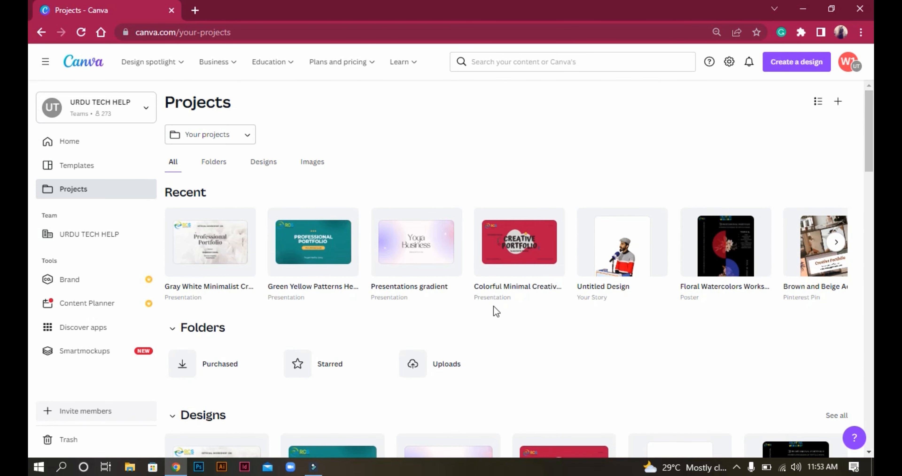
{"action": "left_click", "coordinate": [90, 240]}
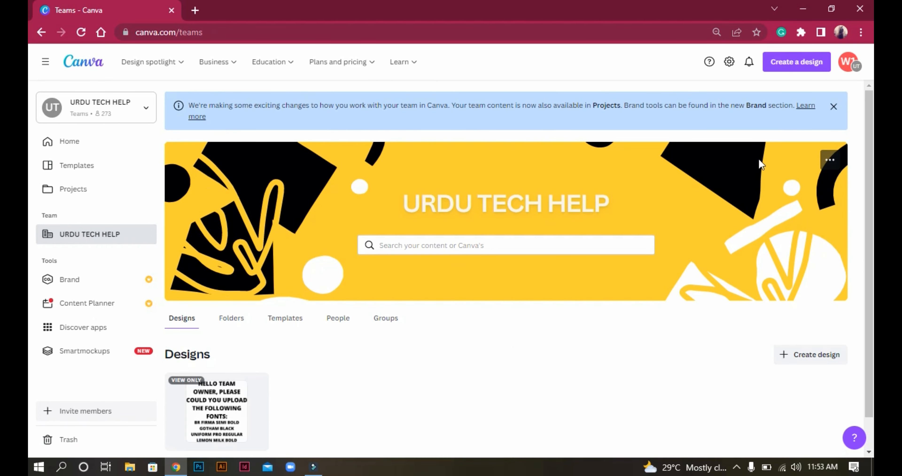
{"action": "scroll", "coordinate": [30, 151], "scroll_direction": "down", "scroll_amount": 1}
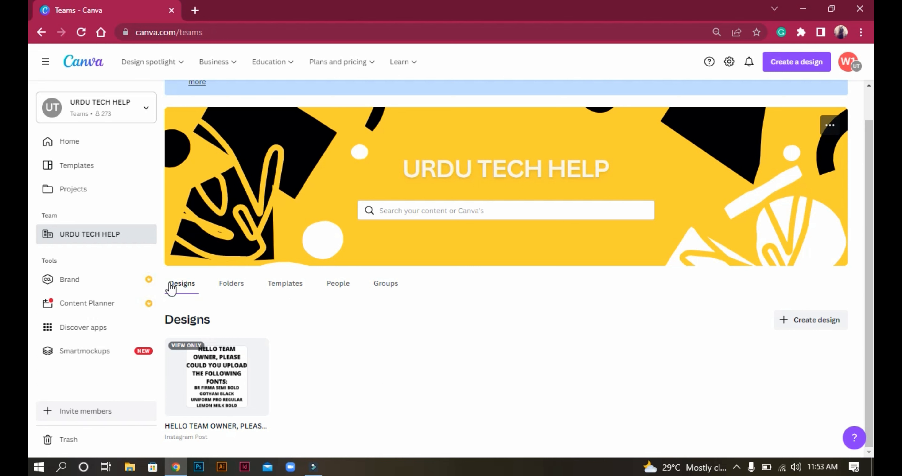
Open the Brand page, dismiss its introductory tip, and view the Brand Kit and the Brand templates
{"action": "left_click", "coordinate": [99, 285]}
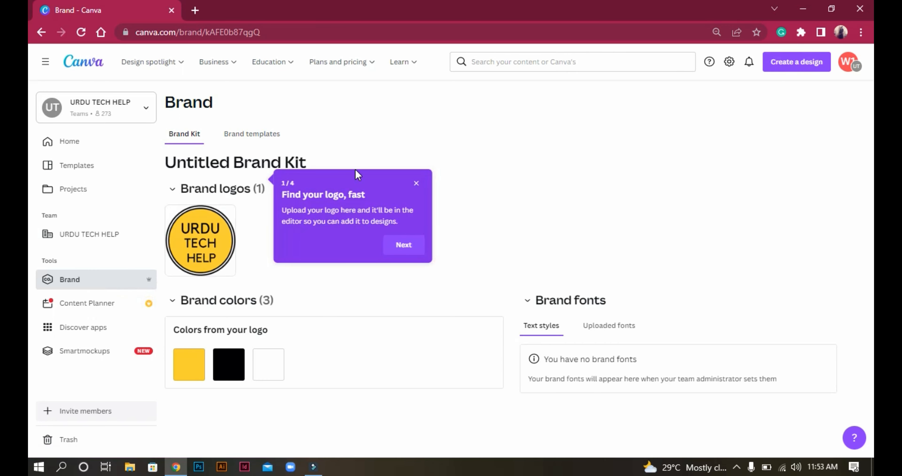
{"action": "left_click", "coordinate": [416, 183]}
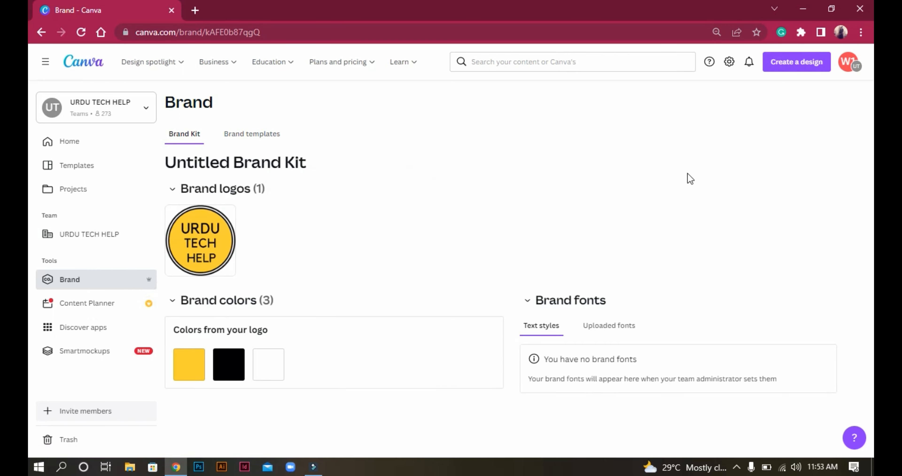
{"action": "mouse_move", "coordinate": [236, 237]}
{"action": "left_click", "coordinate": [251, 139]}
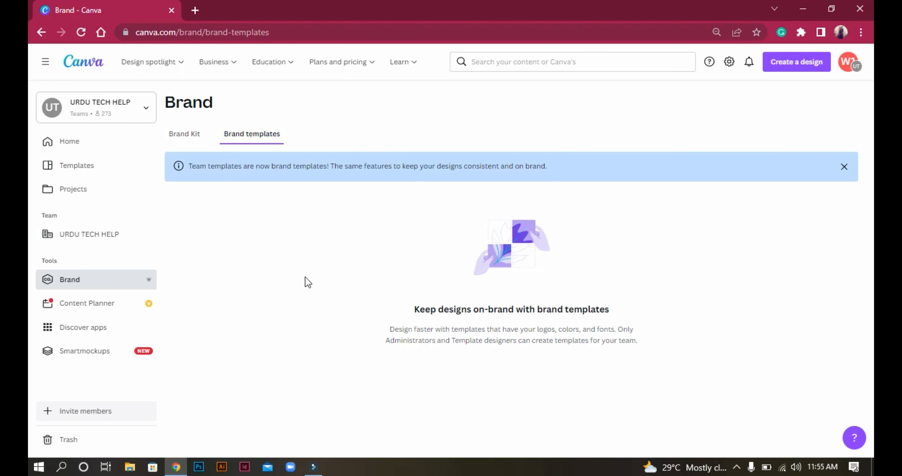
Open the Content Planner, dismiss its tip and look over the July 2022 calendar and its events
{"action": "left_click", "coordinate": [104, 303]}
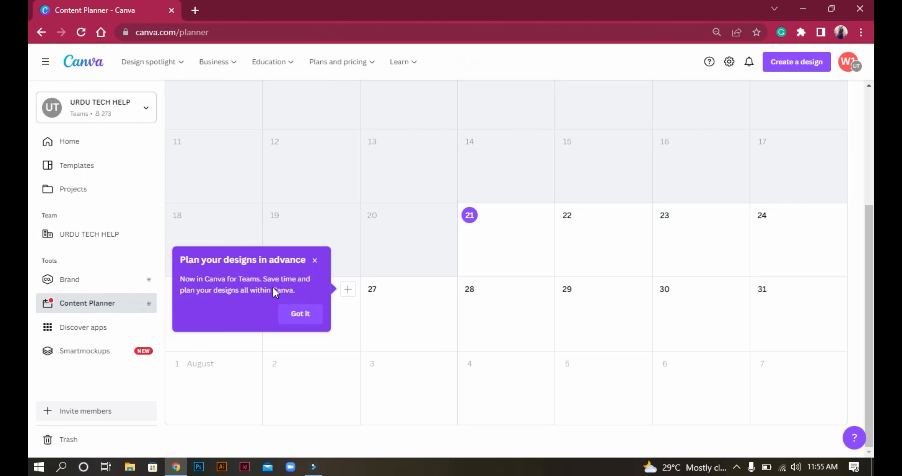
{"action": "left_click", "coordinate": [316, 266]}
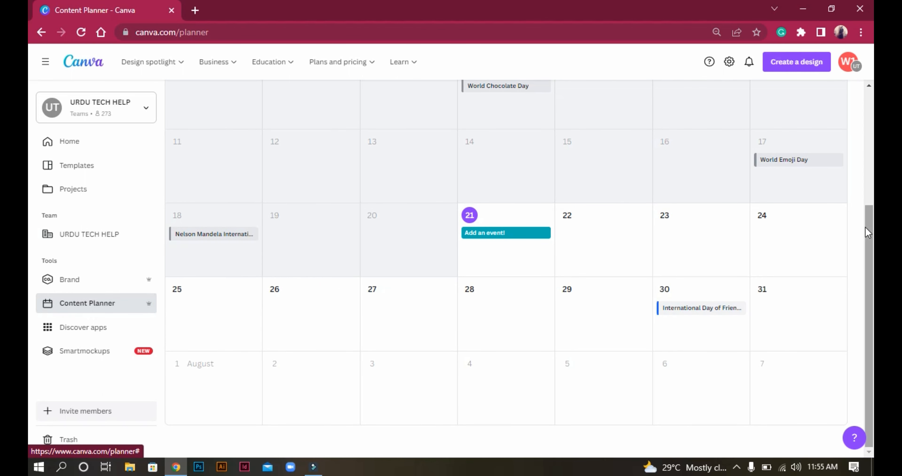
{"action": "mouse_move", "coordinate": [874, 243]}
{"action": "left_mouse_down"}
{"action": "mouse_move", "coordinate": [873, 127]}
{"action": "mouse_move", "coordinate": [867, 244]}
{"action": "left_mouse_up"}
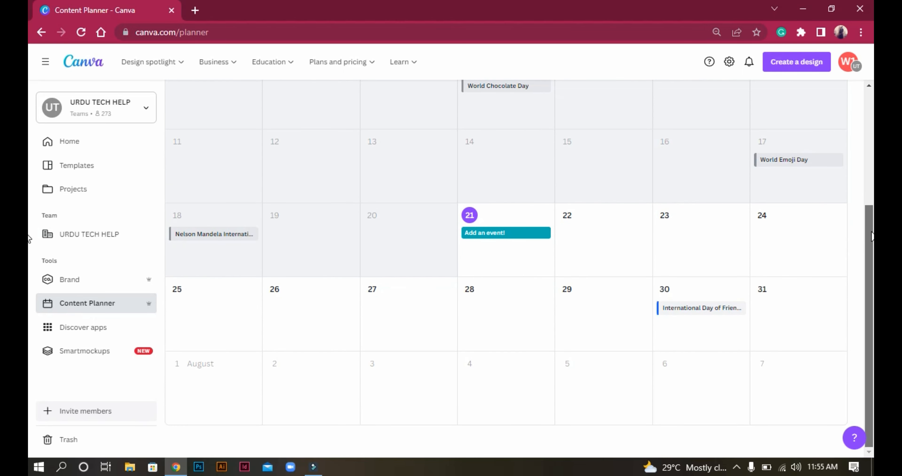
{"action": "left_click_drag", "start_coordinate": [872, 236], "coordinate": [874, 161]}
{"action": "scroll", "coordinate": [30, 167], "scroll_direction": "up", "scroll_amount": 2}
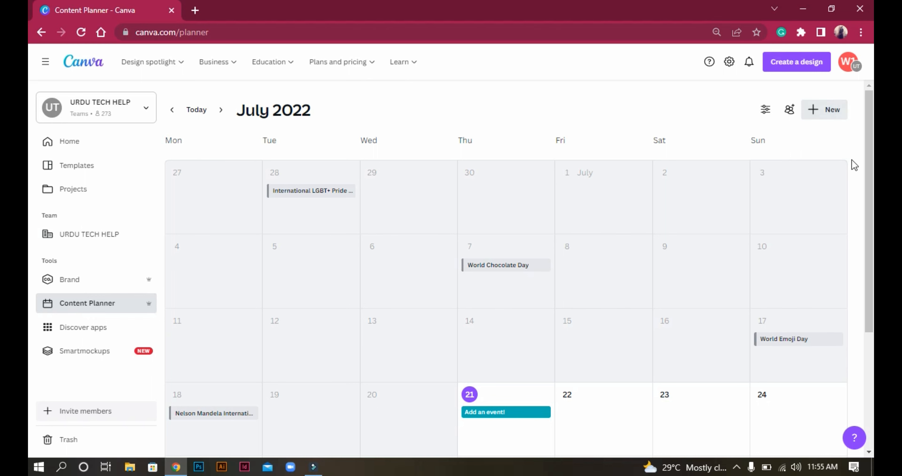
{"action": "scroll", "coordinate": [31, 182], "scroll_direction": "down", "scroll_amount": 2}
{"action": "scroll", "coordinate": [30, 187], "scroll_direction": "down", "scroll_amount": 3}
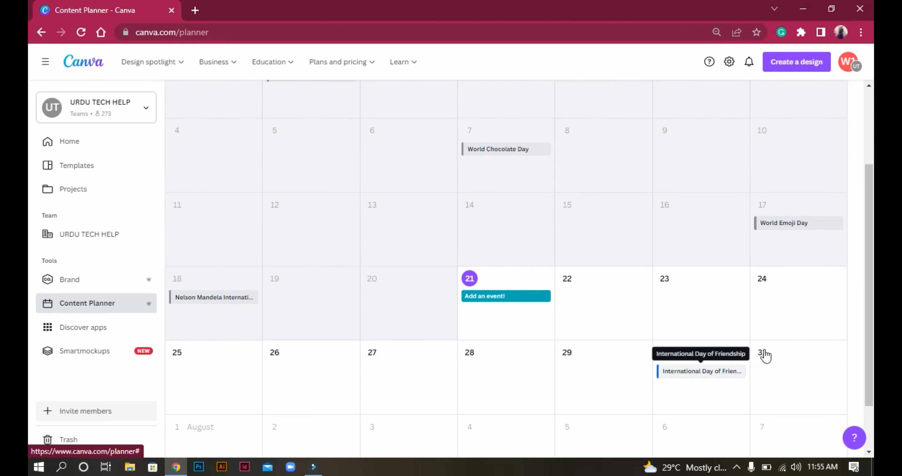
Choose the Yoga Business presentation for July 30 in the planner and examine the channels it can be posted to
{"action": "left_click", "coordinate": [737, 354]}
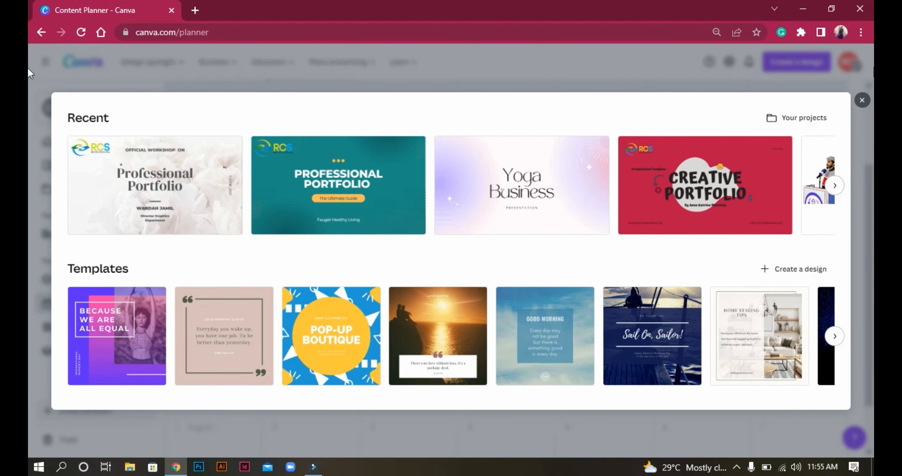
{"action": "left_click", "coordinate": [862, 100]}
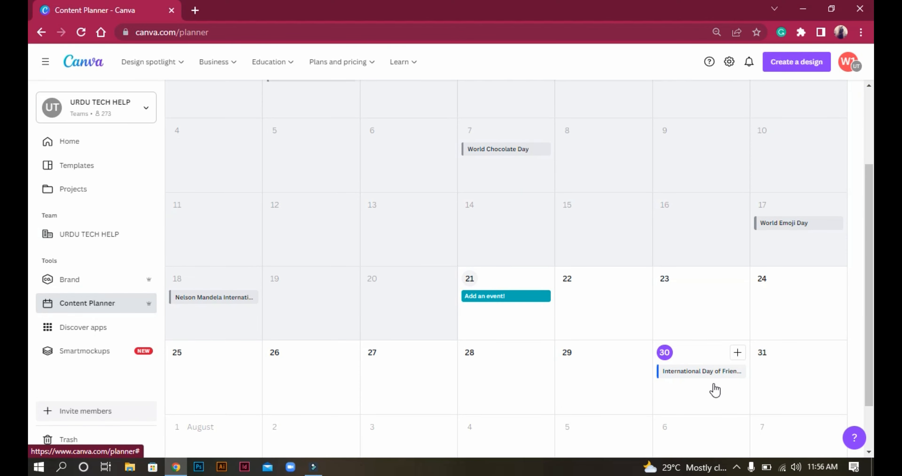
{"action": "left_click", "coordinate": [739, 354]}
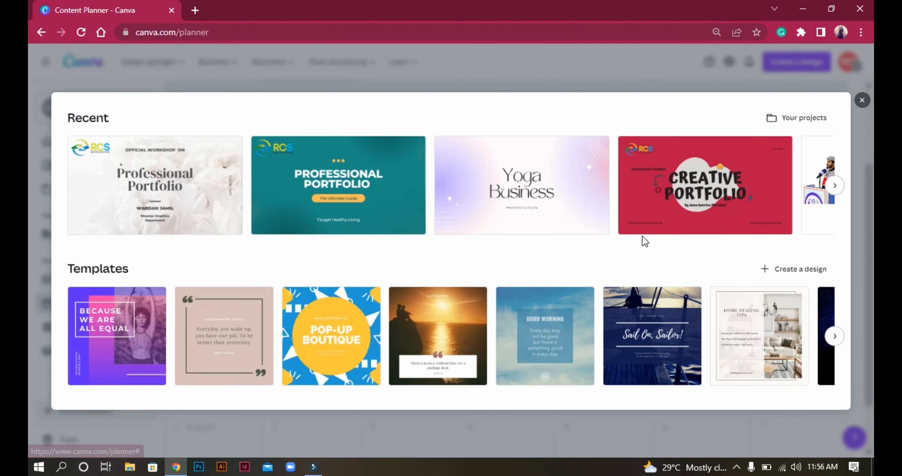
{"action": "left_click", "coordinate": [473, 194]}
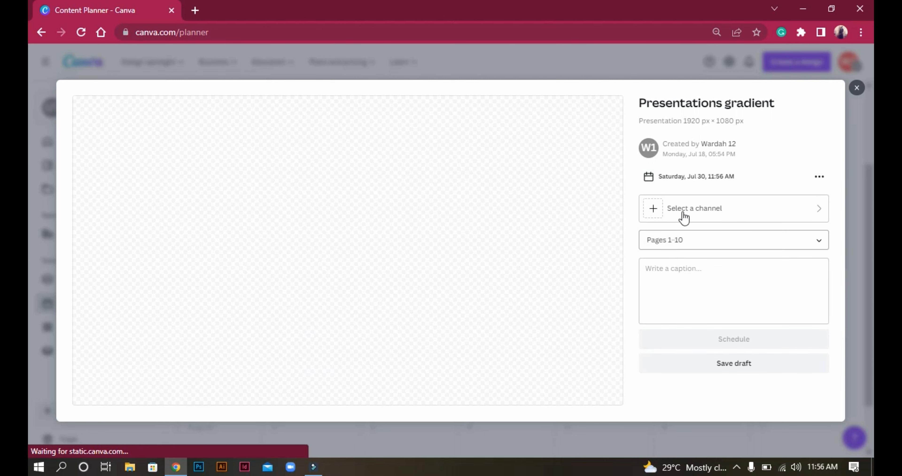
{"action": "left_click", "coordinate": [659, 207]}
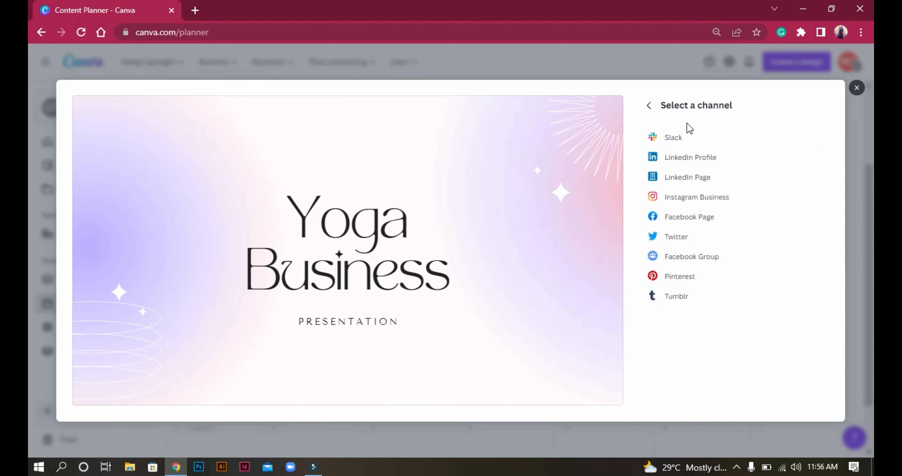
{"action": "left_click", "coordinate": [650, 105]}
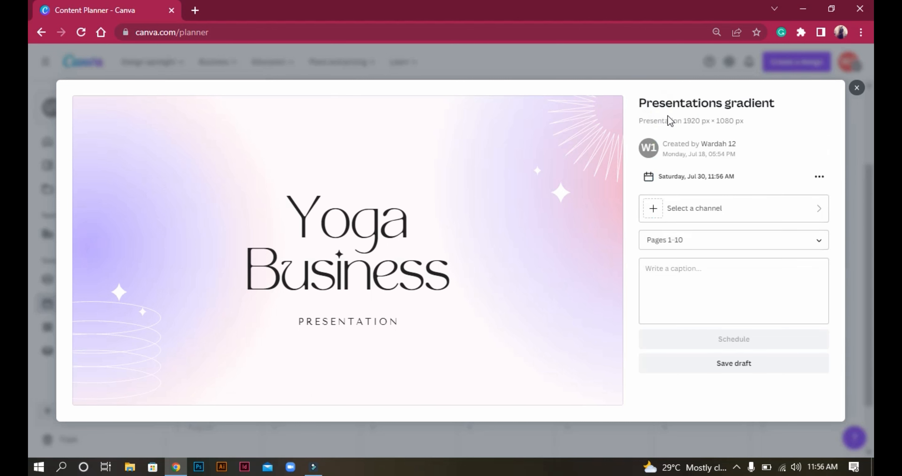
Check the post's page selection, enter the caption "zgdhnkga" and try to schedule the post
{"action": "left_click", "coordinate": [724, 241]}
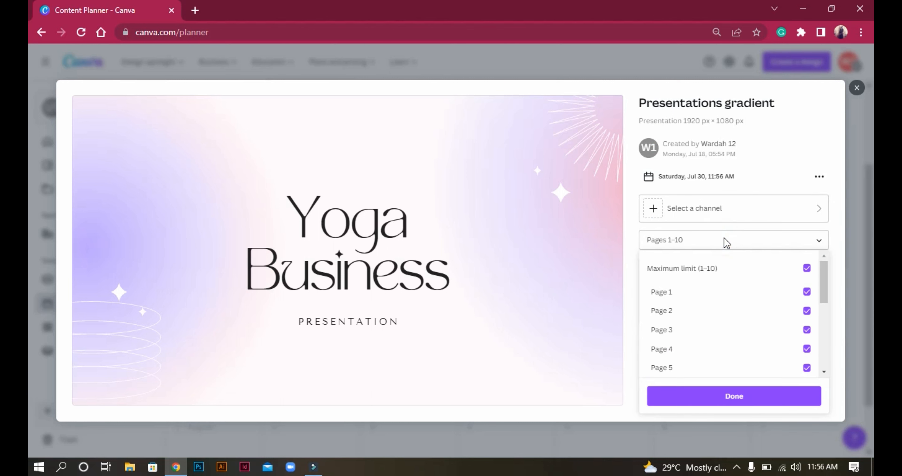
{"action": "left_click", "coordinate": [726, 241]}
{"action": "left_click", "coordinate": [723, 282]}
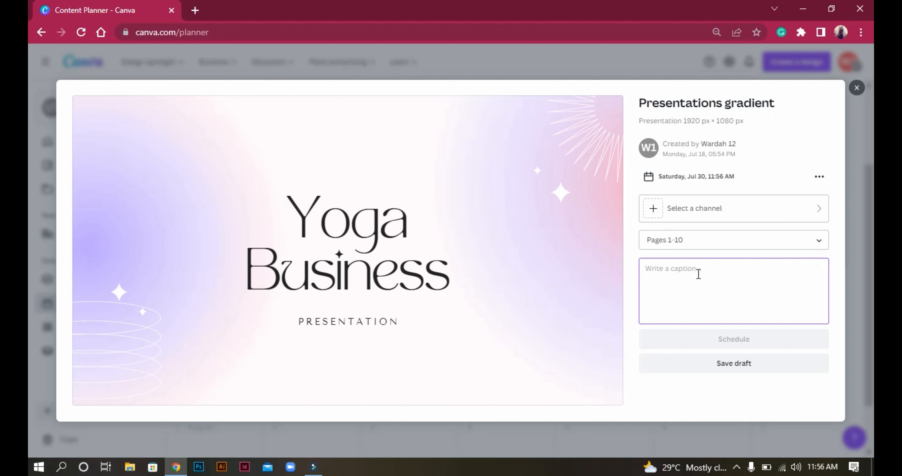
{"action": "type", "text": "zgdhnkga"}
{"action": "left_click", "coordinate": [746, 340]}
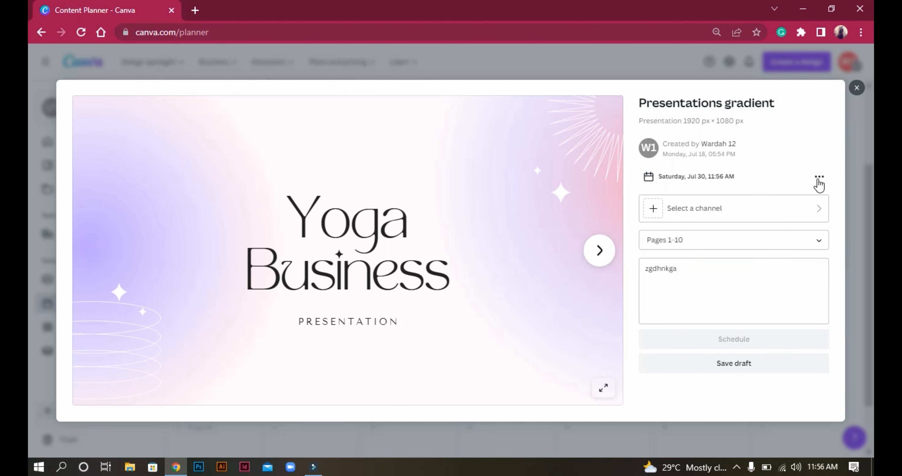
Check the further options for the planned post, close it without saving and look over the planner calendar
{"action": "left_click", "coordinate": [819, 178]}
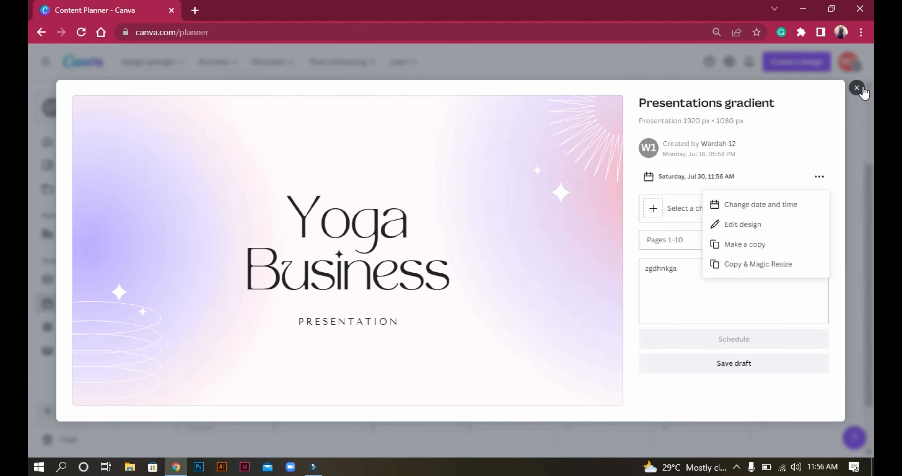
{"action": "left_click", "coordinate": [862, 89]}
{"action": "left_click", "coordinate": [862, 89]}
{"action": "mouse_move", "coordinate": [868, 219]}
{"action": "left_mouse_down"}
{"action": "mouse_move", "coordinate": [873, 119]}
{"action": "mouse_move", "coordinate": [873, 206]}
{"action": "left_mouse_up"}
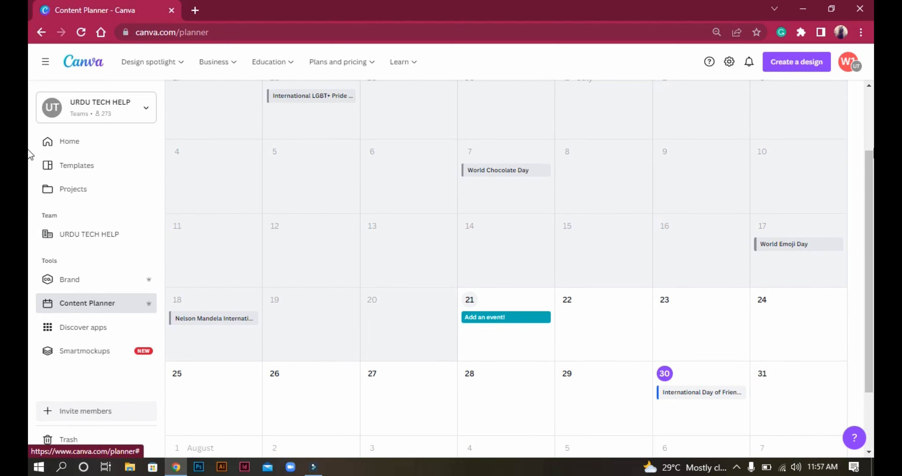
{"action": "scroll", "coordinate": [31, 156], "scroll_direction": "down", "scroll_amount": 3}
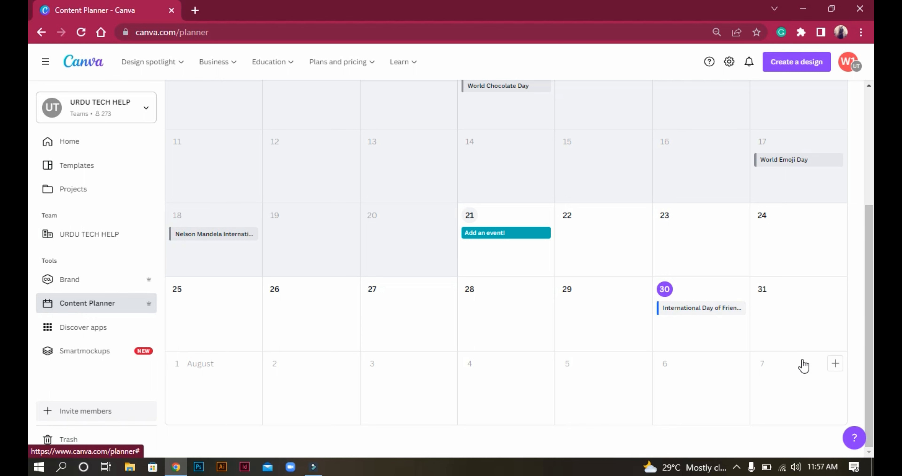
Open the Discover apps page and look over its new, popular, media, content, photo editing and publishing apps
{"action": "left_click", "coordinate": [88, 326]}
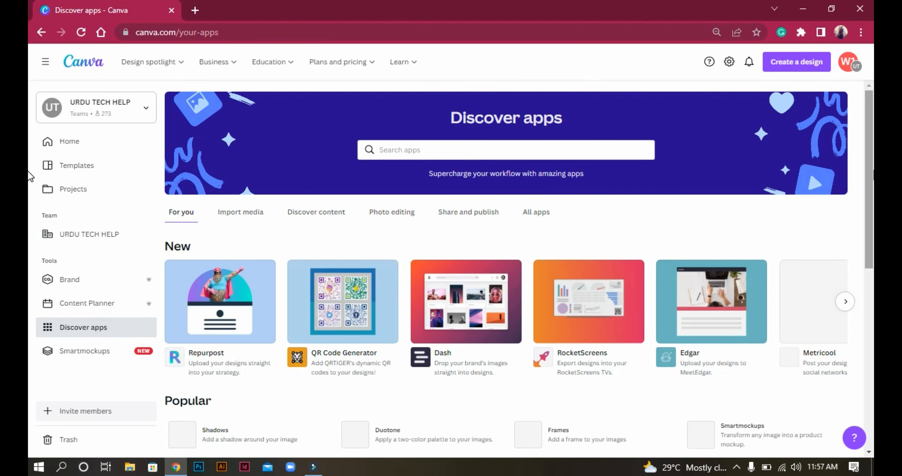
{"action": "scroll", "coordinate": [29, 194], "scroll_direction": "down", "scroll_amount": 3}
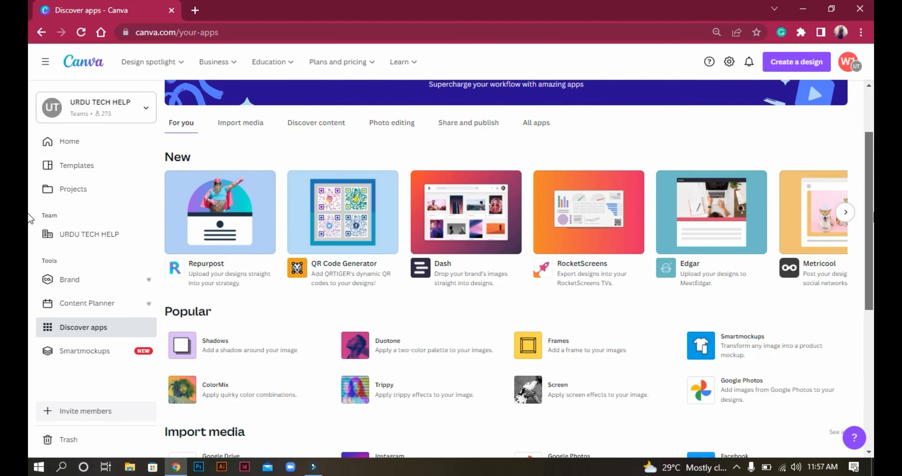
{"action": "left_click", "coordinate": [846, 213]}
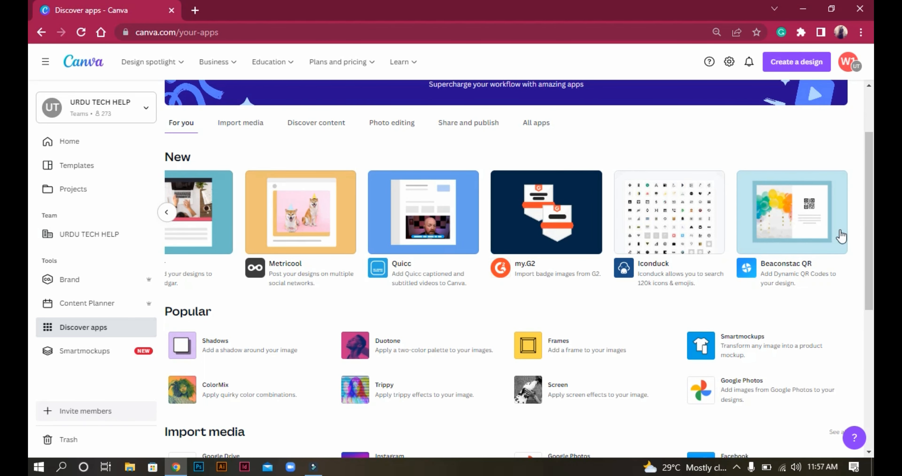
{"action": "scroll", "coordinate": [30, 225], "scroll_direction": "down", "scroll_amount": 4}
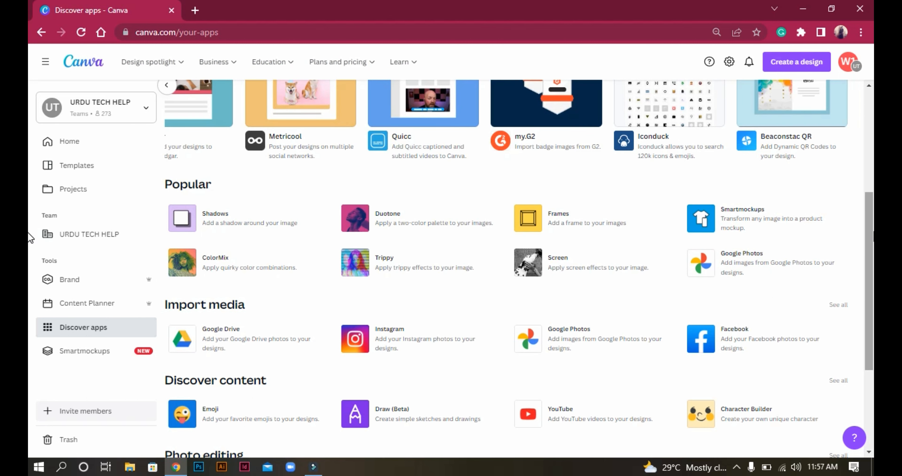
{"action": "scroll", "coordinate": [29, 237], "scroll_direction": "down", "scroll_amount": 3}
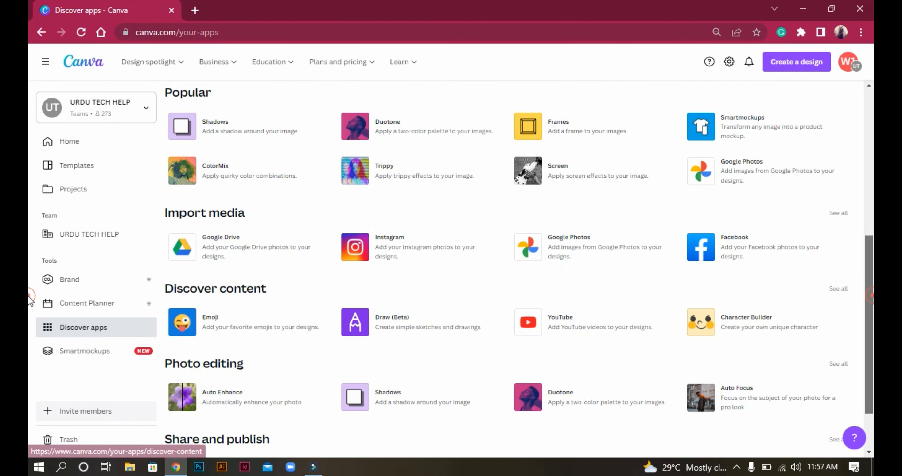
{"action": "scroll", "coordinate": [28, 287], "scroll_direction": "up", "scroll_amount": 3}
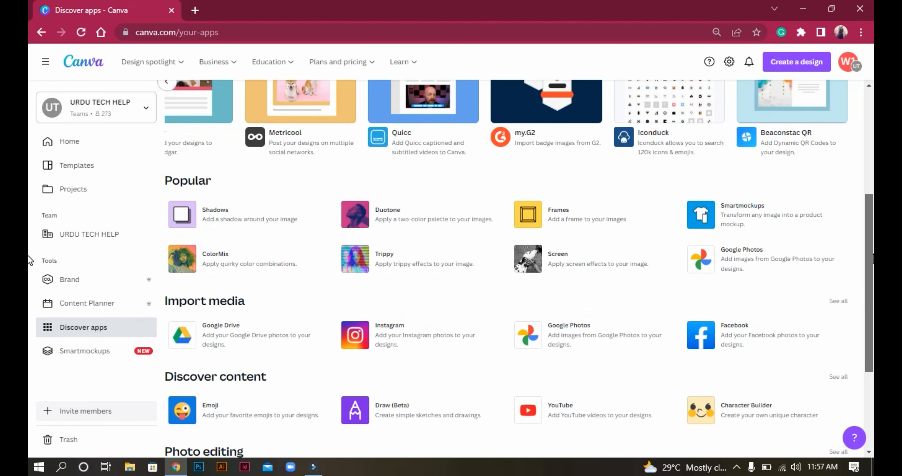
{"action": "scroll", "coordinate": [28, 263], "scroll_direction": "down", "scroll_amount": 5}
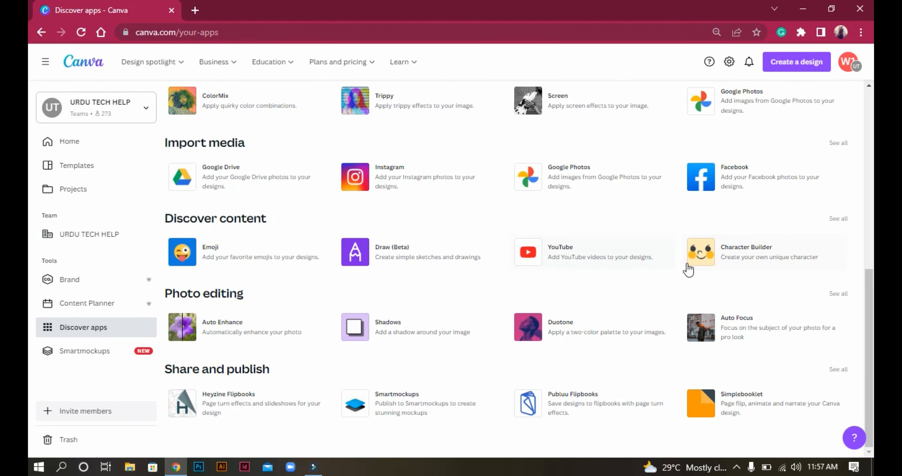
Open the Smartmockups page and look over its technology categories and its trending and new mockups
{"action": "left_click", "coordinate": [153, 357]}
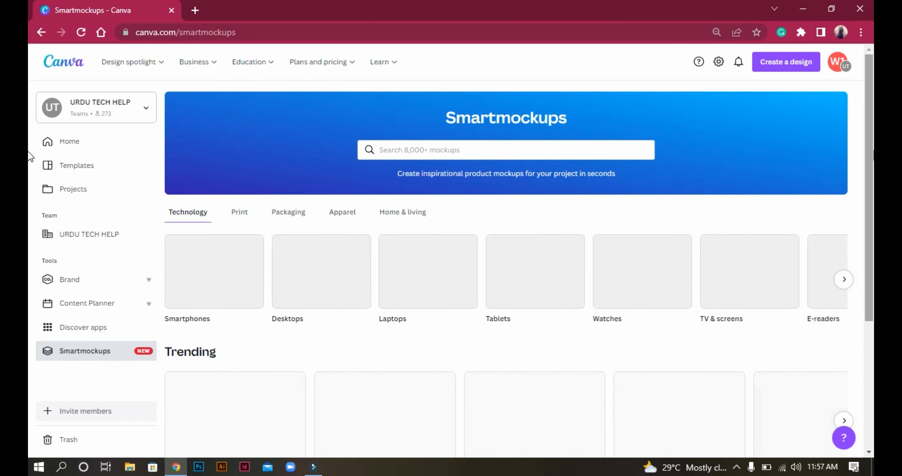
{"action": "scroll", "coordinate": [28, 168], "scroll_direction": "down", "scroll_amount": 1}
{"action": "scroll", "coordinate": [28, 170], "scroll_direction": "down", "scroll_amount": 1}
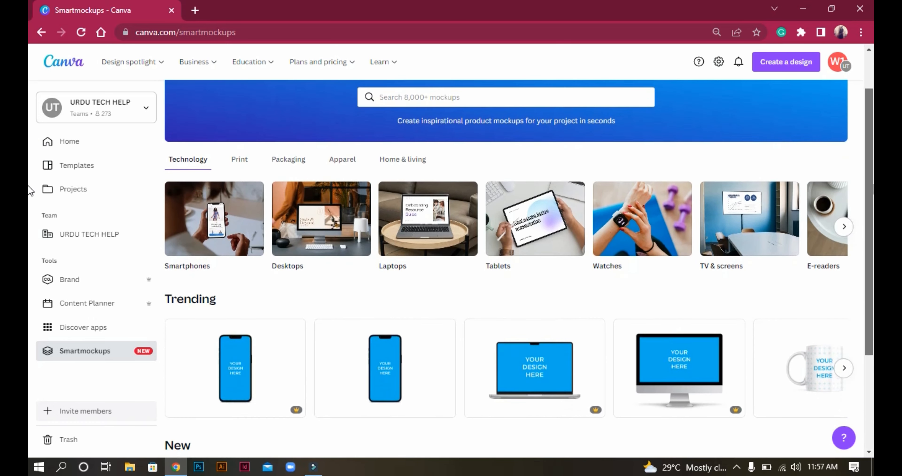
{"action": "scroll", "coordinate": [28, 215], "scroll_direction": "down", "scroll_amount": 2}
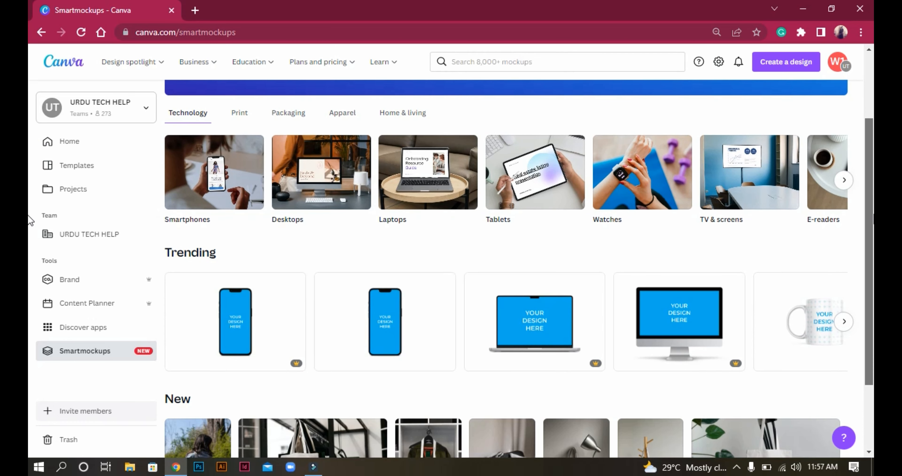
{"action": "scroll", "coordinate": [28, 218], "scroll_direction": "down", "scroll_amount": 1}
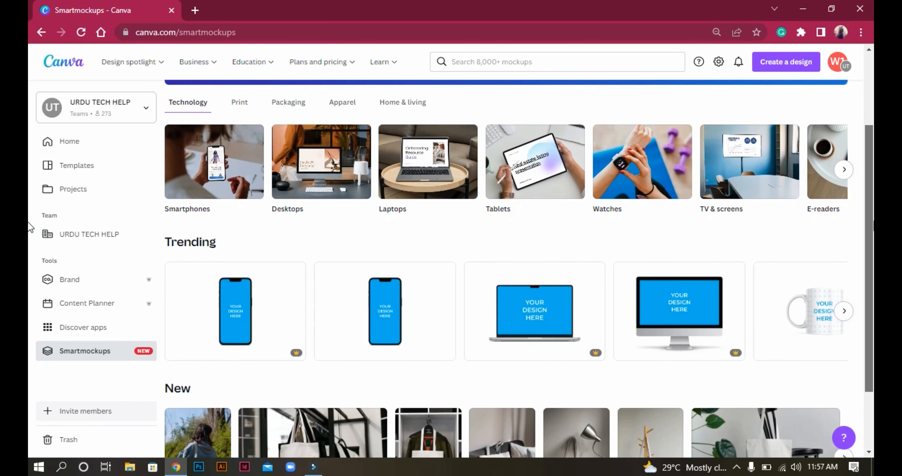
{"action": "scroll", "coordinate": [28, 224], "scroll_direction": "down", "scroll_amount": 3}
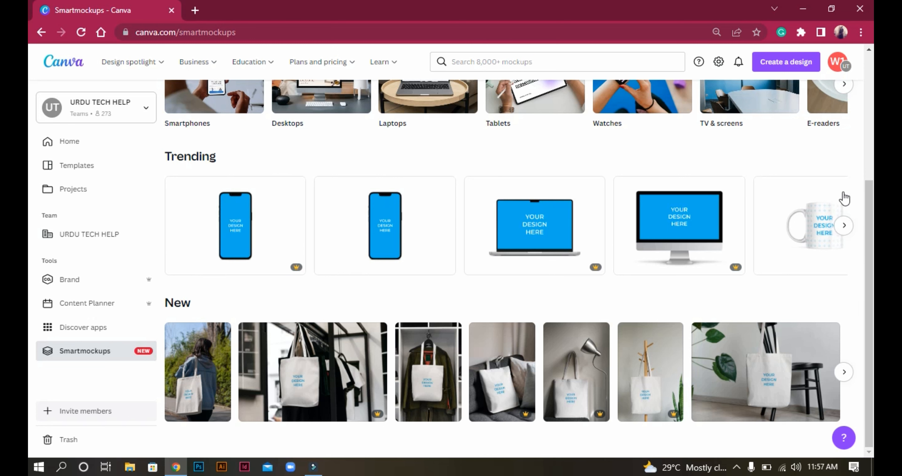
{"action": "left_click", "coordinate": [845, 225]}
{"action": "left_click", "coordinate": [844, 226]}
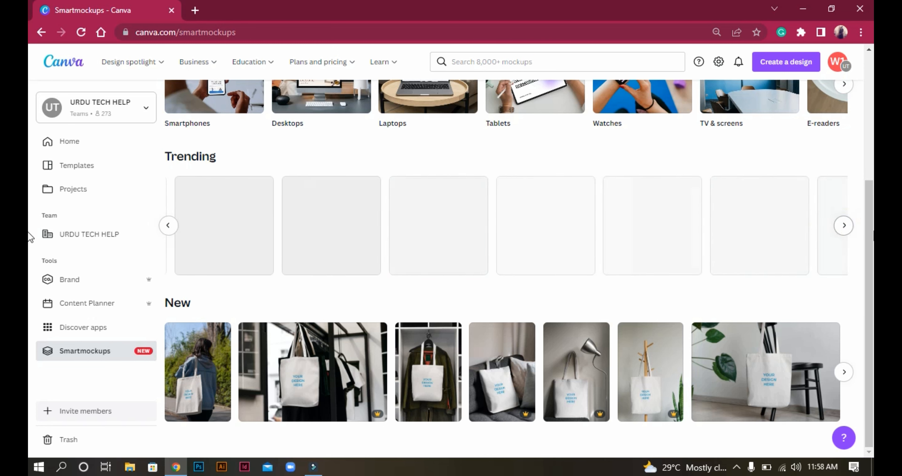
{"action": "scroll", "coordinate": [31, 241], "scroll_direction": "up", "scroll_amount": 5}
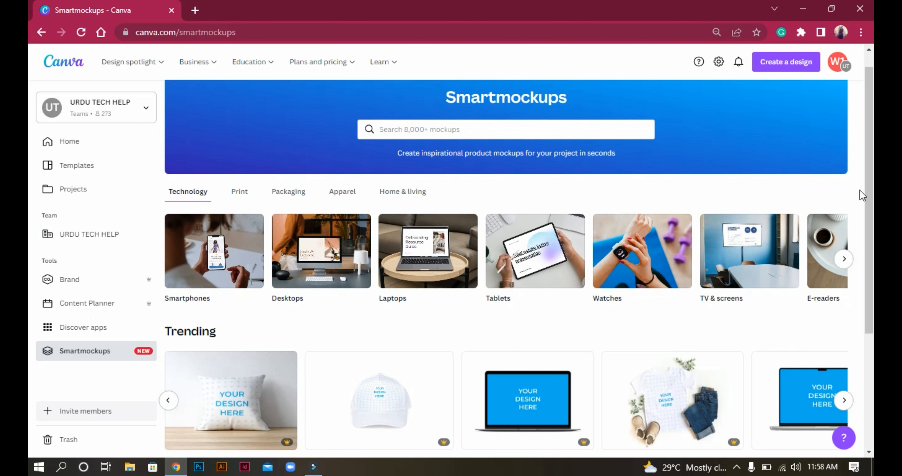
{"action": "left_click", "coordinate": [842, 265]}
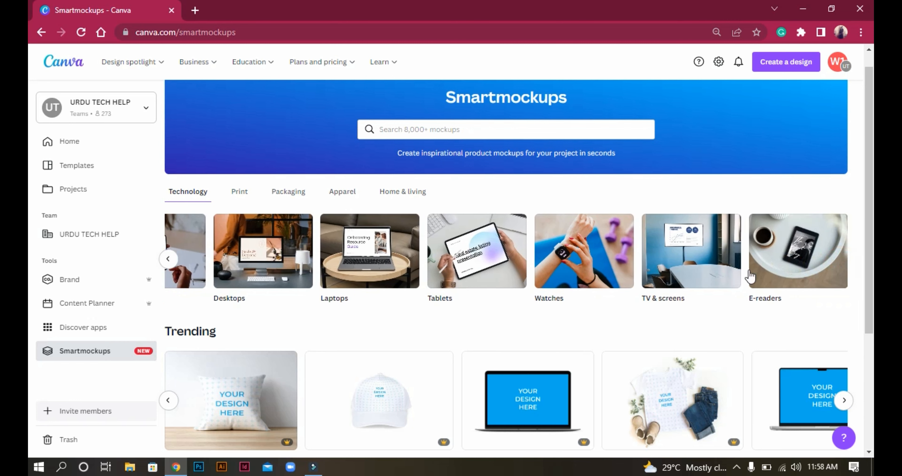
{"action": "scroll", "coordinate": [28, 207], "scroll_direction": "down", "scroll_amount": 5}
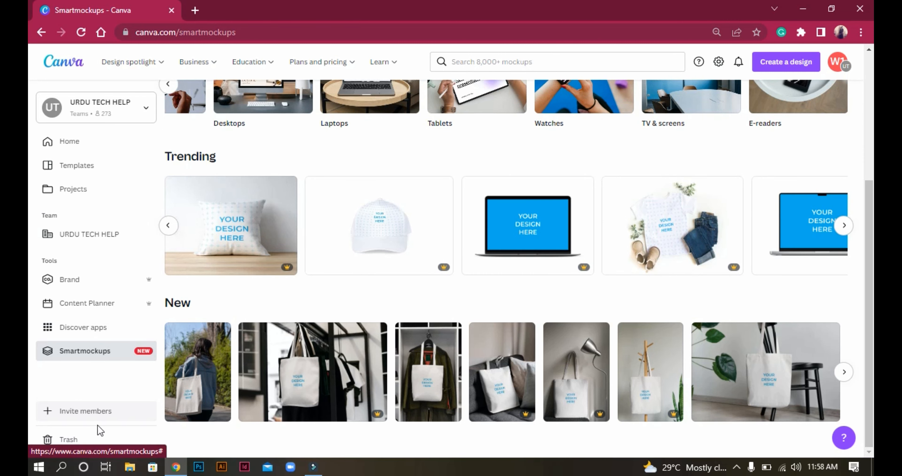
Open the form for inviting people to the team, look it over and close it without inviting anyone
{"action": "left_click", "coordinate": [94, 416]}
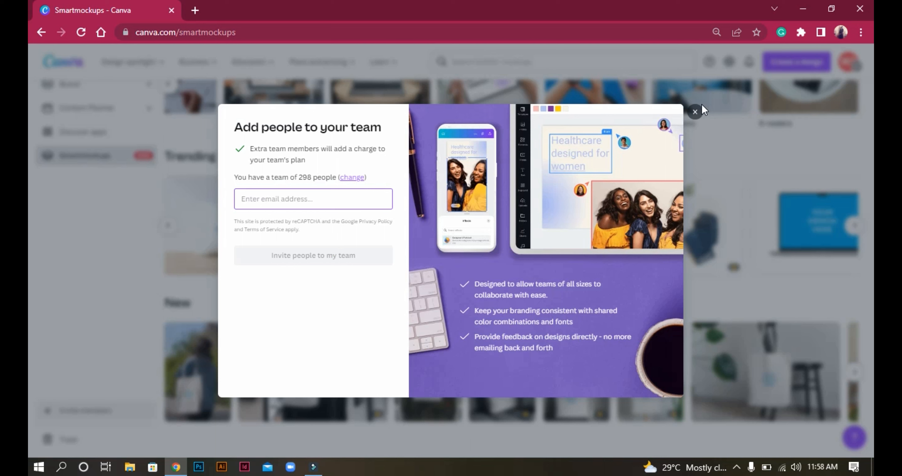
{"action": "left_click", "coordinate": [695, 112]}
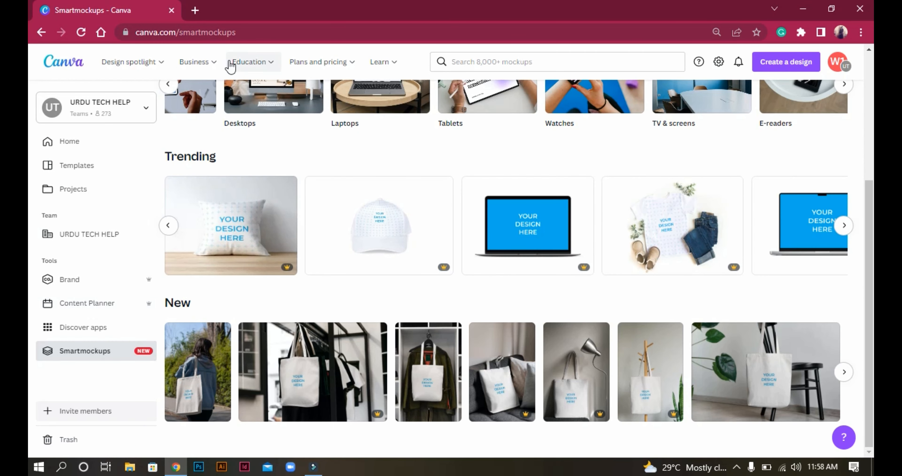
Permanently delete the WhatsApp image from the Trash and check the Trash's videos and designs
{"action": "left_click", "coordinate": [62, 443]}
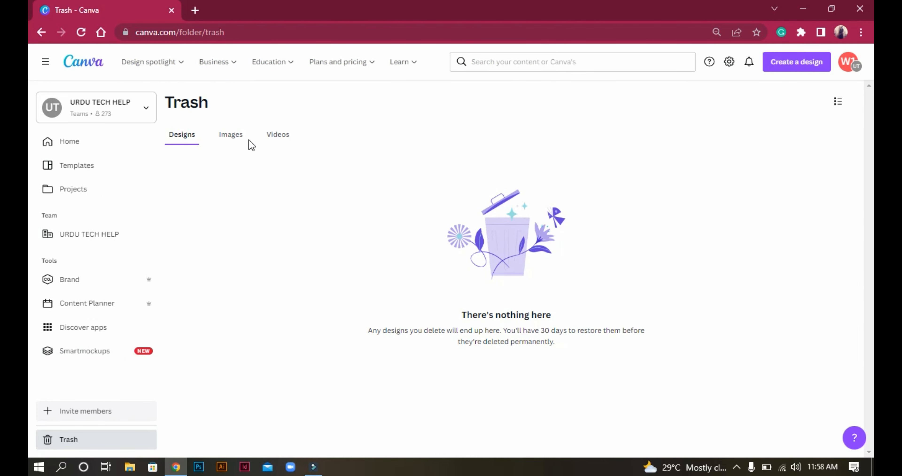
{"action": "left_click", "coordinate": [243, 140]}
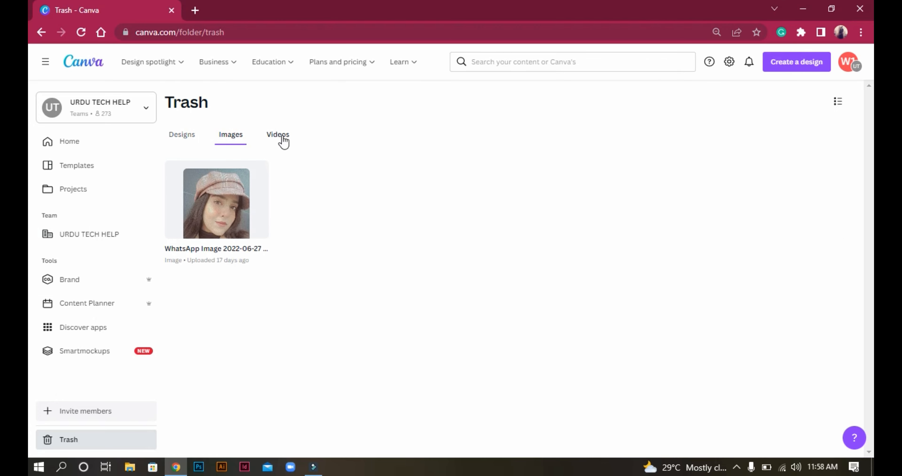
{"action": "left_click", "coordinate": [257, 173]}
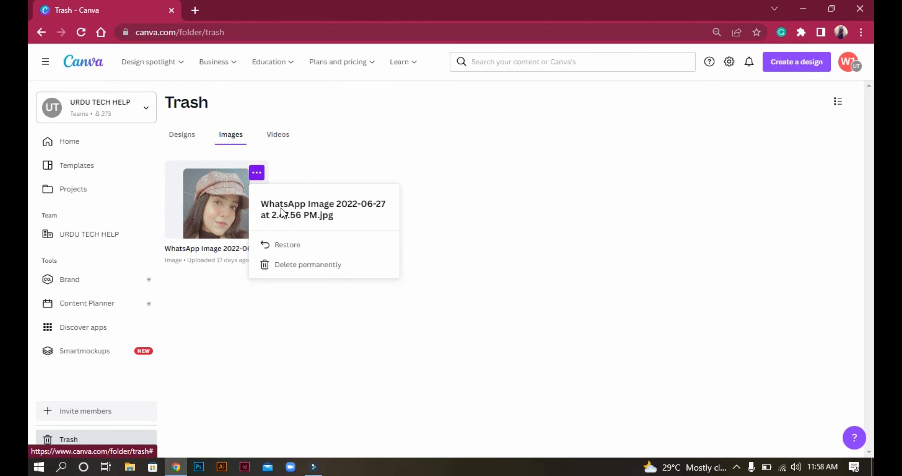
{"action": "left_click", "coordinate": [304, 269]}
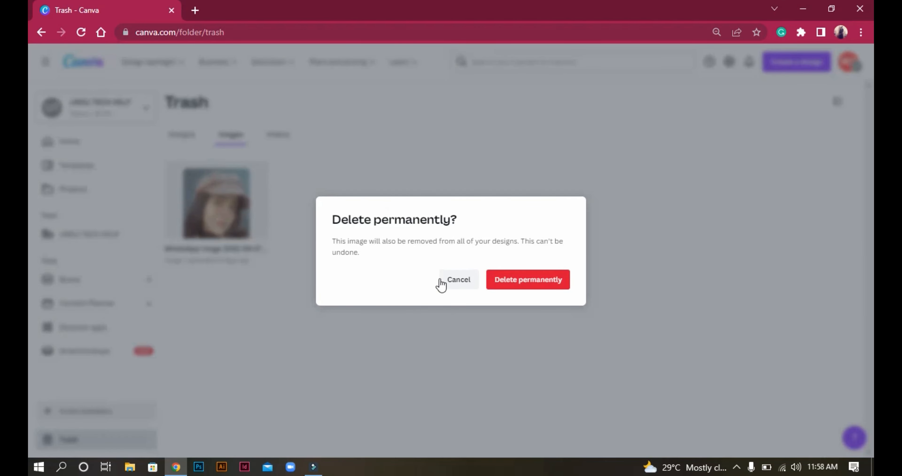
{"action": "left_click", "coordinate": [529, 277]}
{"action": "left_click", "coordinate": [275, 138]}
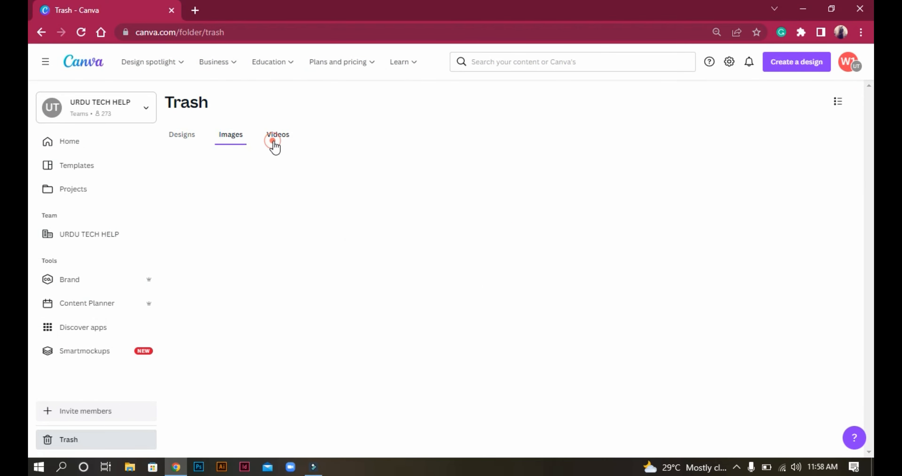
{"action": "left_click", "coordinate": [181, 140]}
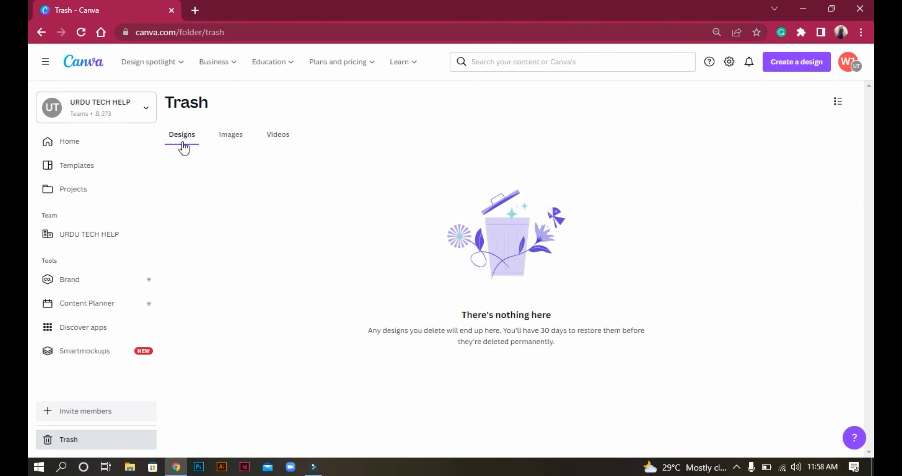
Return to the home page and look over the suggested design types, Learn and play items and recent designs
{"action": "left_click", "coordinate": [104, 146]}
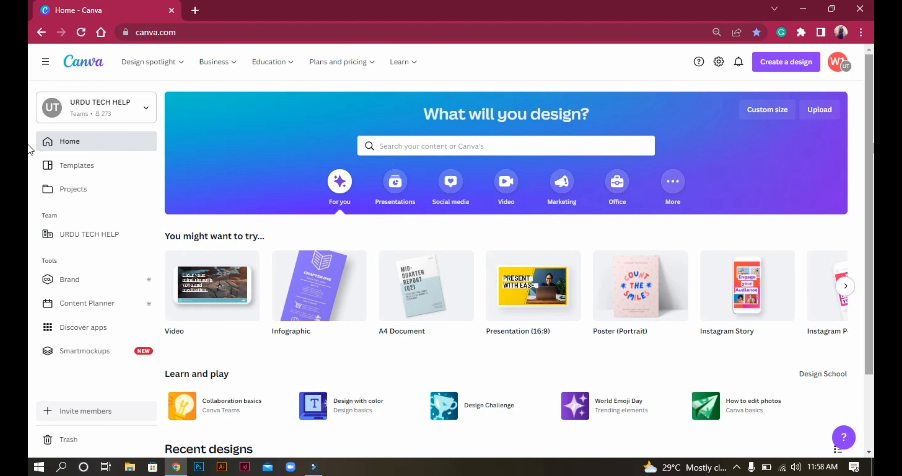
{"action": "scroll", "coordinate": [28, 177], "scroll_direction": "down", "scroll_amount": 2}
{"action": "scroll", "coordinate": [30, 217], "scroll_direction": "down", "scroll_amount": 4}
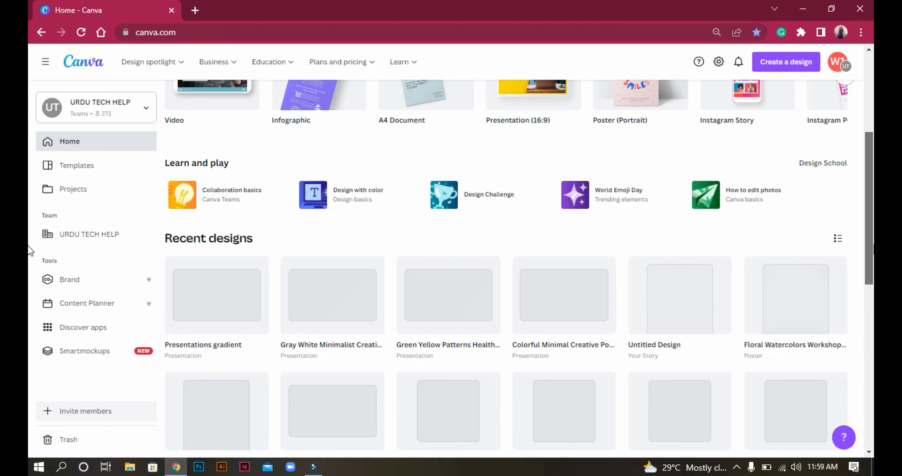
{"action": "scroll", "coordinate": [28, 186], "scroll_direction": "up", "scroll_amount": 5}
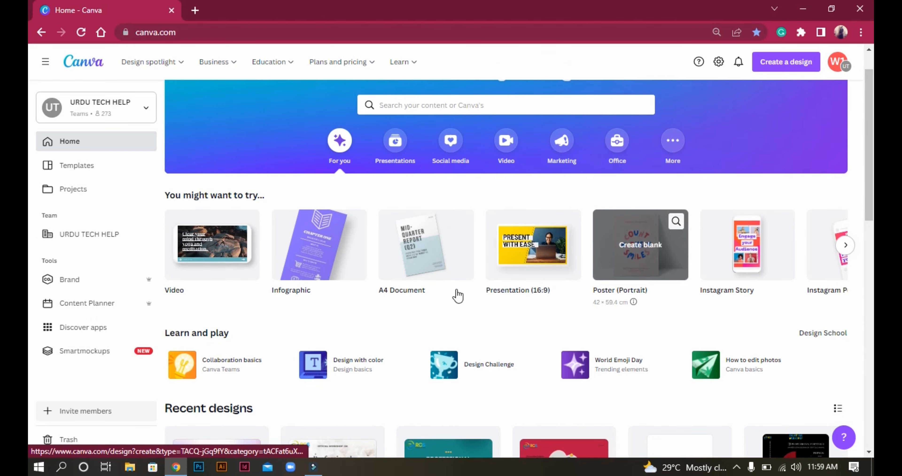
{"action": "scroll", "coordinate": [30, 116], "scroll_direction": "down", "scroll_amount": 3}
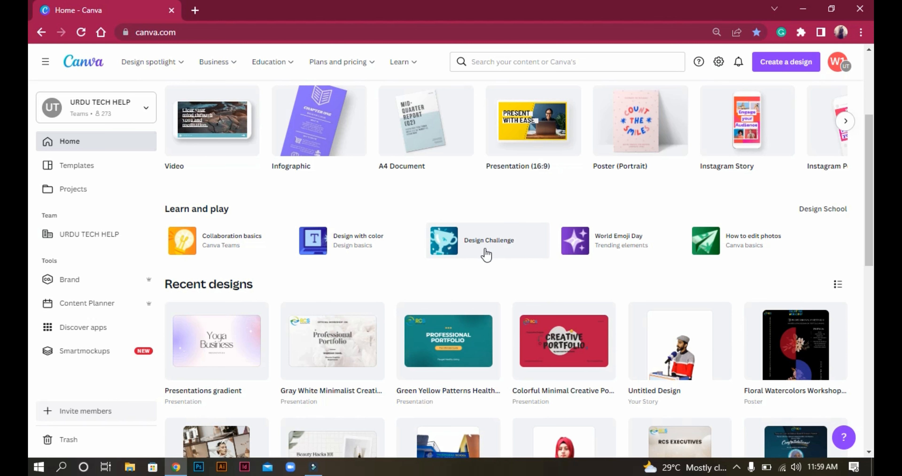
{"action": "scroll", "coordinate": [245, 245], "scroll_direction": "down", "scroll_amount": 5}
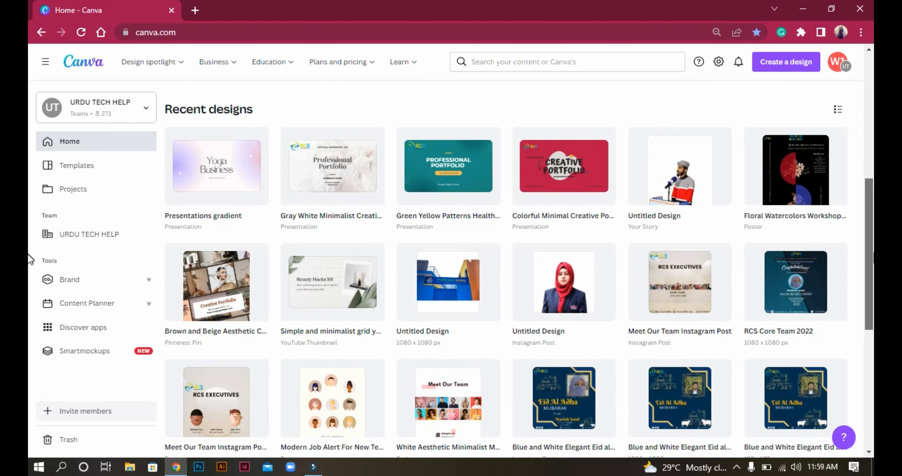
{"action": "scroll", "coordinate": [28, 253], "scroll_direction": "down", "scroll_amount": 10}
{"action": "scroll", "coordinate": [28, 306], "scroll_direction": "up", "scroll_amount": 6}
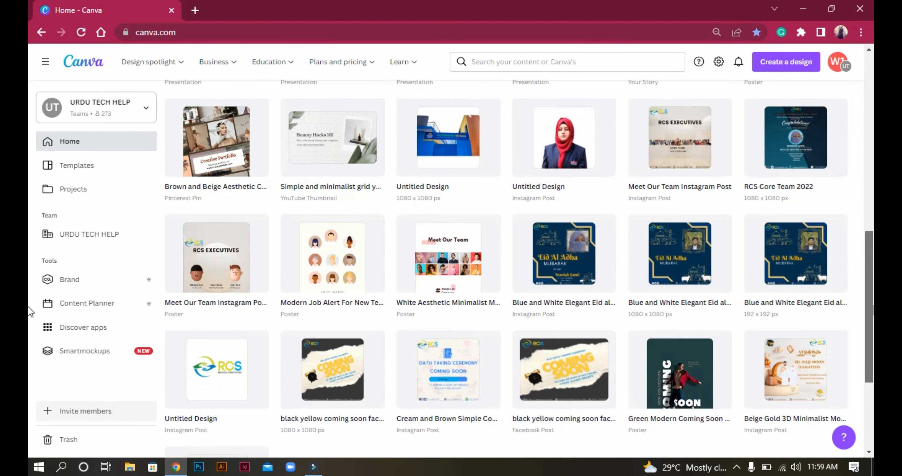
{"action": "scroll", "coordinate": [30, 312], "scroll_direction": "up", "scroll_amount": 10}
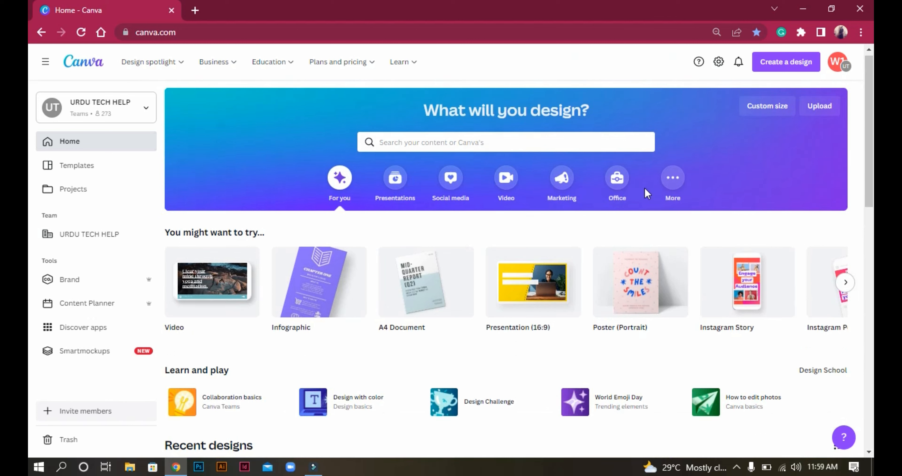
Search the projects for "thumbnails for youtube"
{"action": "left_click", "coordinate": [457, 143]}
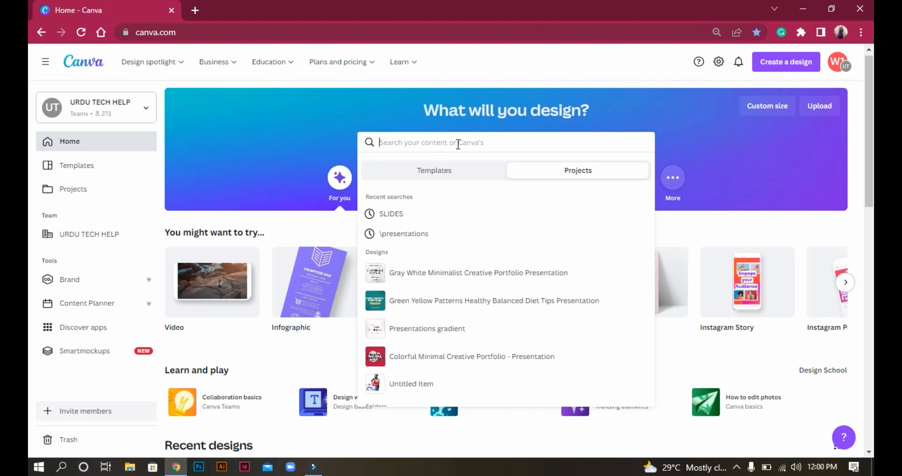
{"action": "type", "text": "thum"}
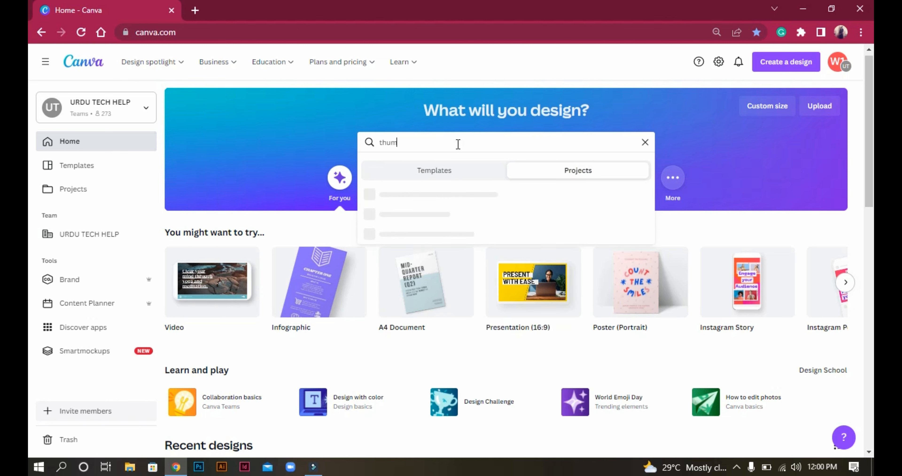
{"action": "type", "text": "bnail"}
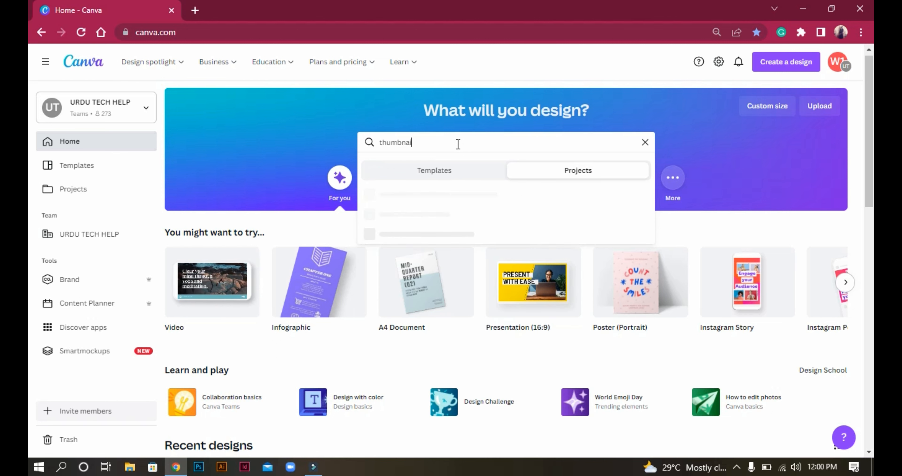
{"action": "type", "text": "s"}
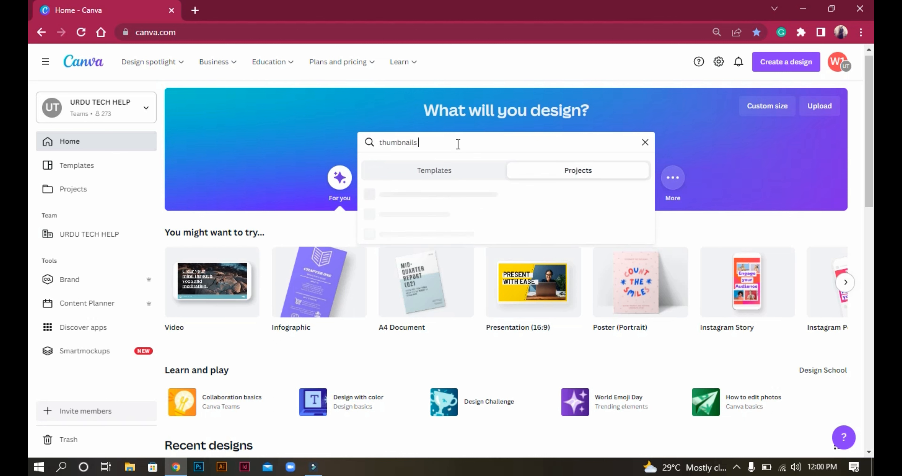
{"action": "type", "text": " for y"}
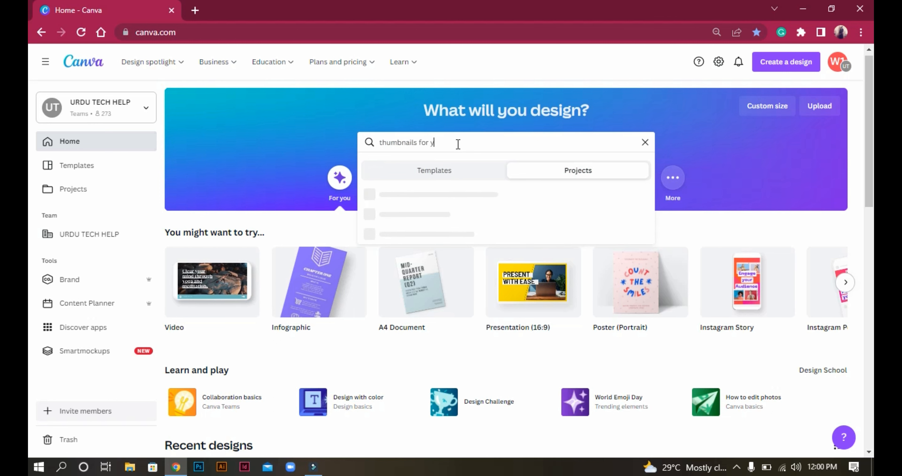
{"action": "type", "text": "outube"}
{"action": "key", "text": "Return"}
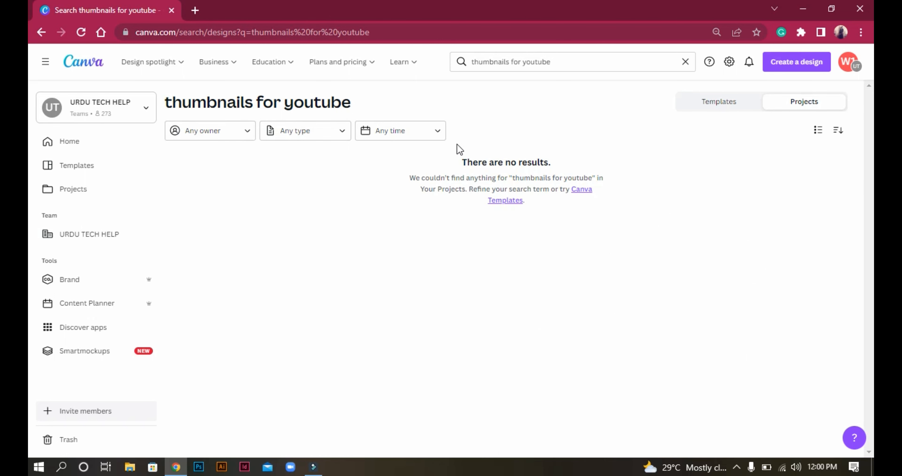
Shorten the project search to "thumbnails" and view the owner filter choices
{"action": "left_click_drag", "start_coordinate": [508, 61], "coordinate": [552, 71]}
{"action": "key", "text": "BackSpace"}
{"action": "key", "text": "Return"}
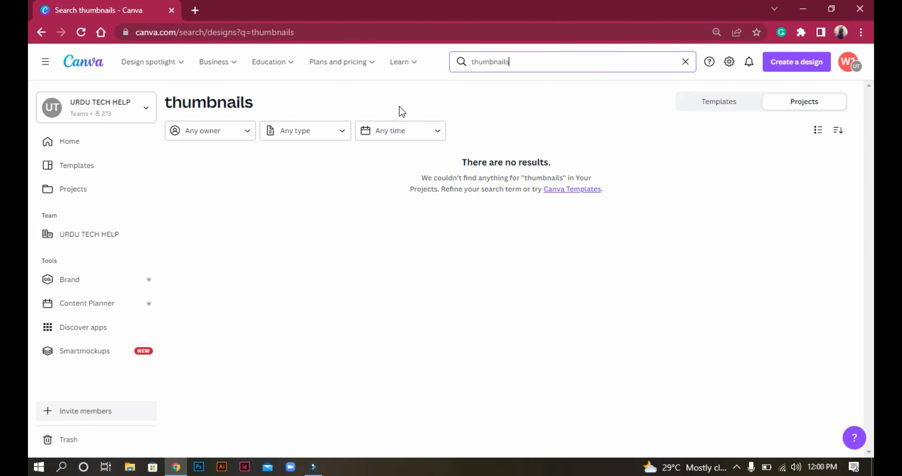
{"action": "left_click", "coordinate": [232, 133]}
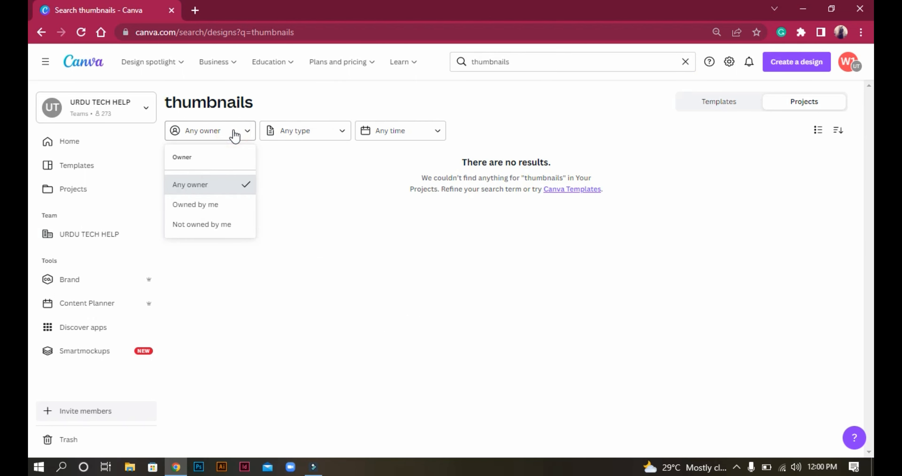
From the home page, search the Canva templates for "thumbnails for youtube" using the recent search
{"action": "left_click", "coordinate": [97, 149]}
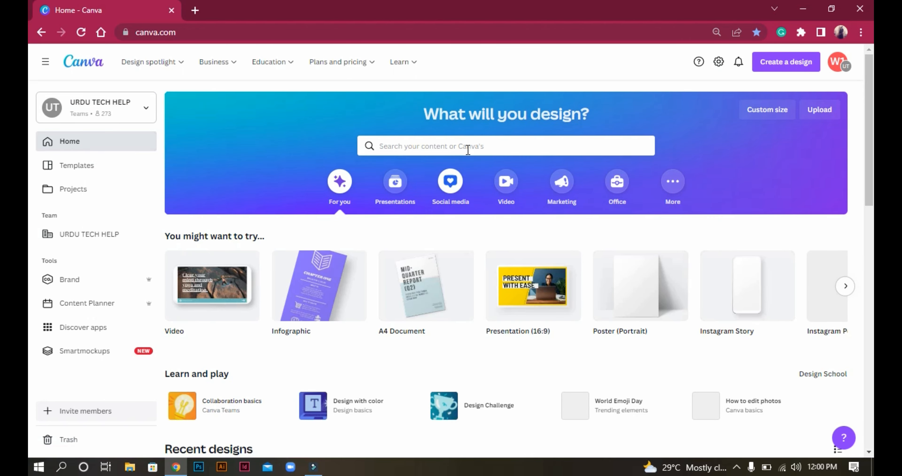
{"action": "left_click", "coordinate": [467, 147]}
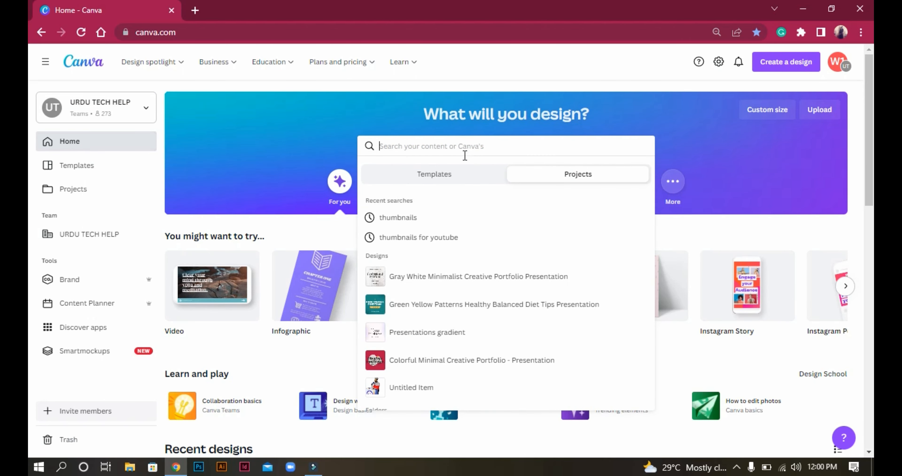
{"action": "left_click", "coordinate": [446, 182]}
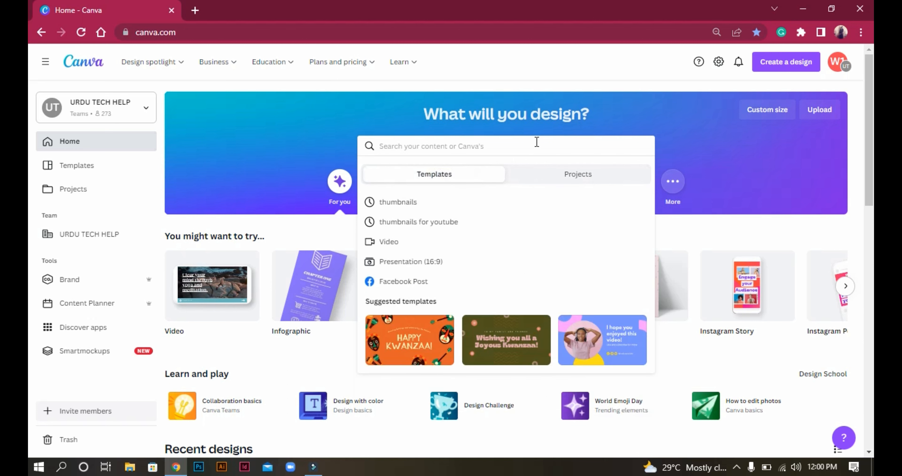
{"action": "left_click", "coordinate": [383, 223]}
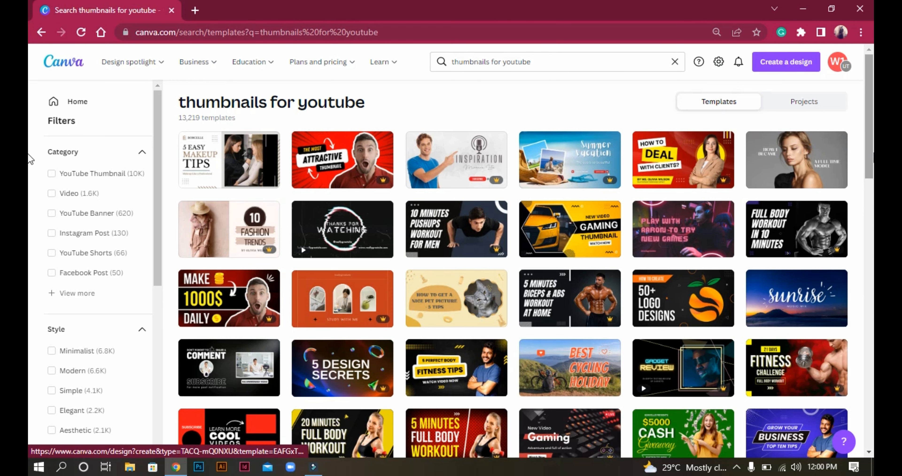
Look through the YouTube thumbnail template results and return to the start of the list
{"action": "scroll", "coordinate": [31, 132], "scroll_direction": "down", "scroll_amount": 1}
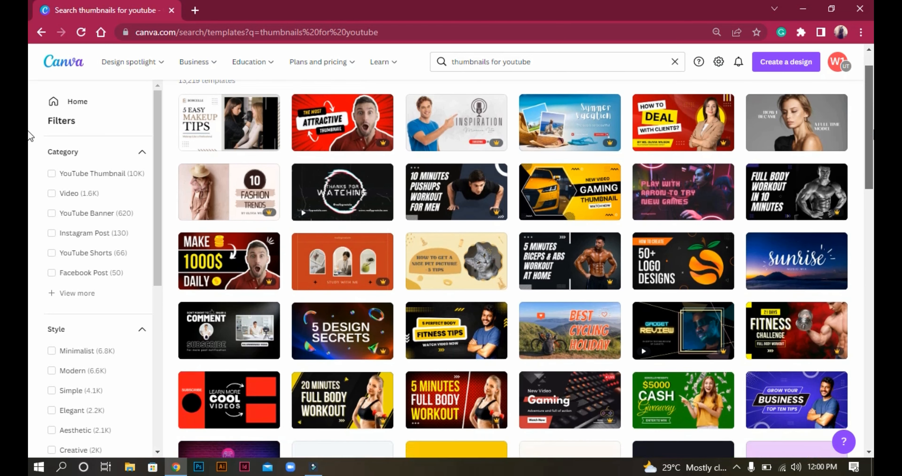
{"action": "scroll", "coordinate": [31, 157], "scroll_direction": "down", "scroll_amount": 4}
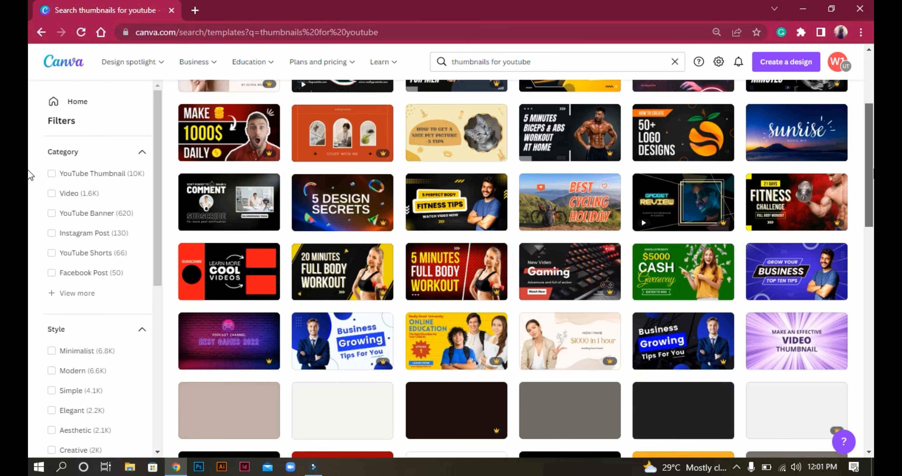
{"action": "scroll", "coordinate": [31, 210], "scroll_direction": "down", "scroll_amount": 4}
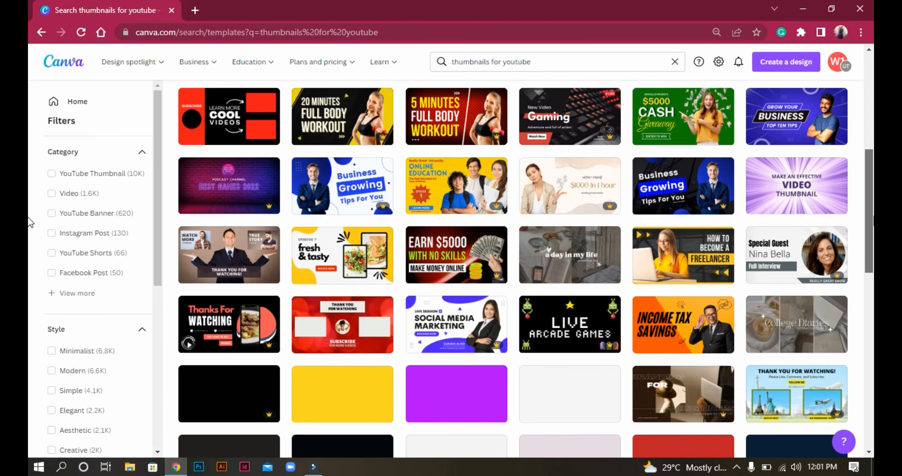
{"action": "scroll", "coordinate": [30, 224], "scroll_direction": "down", "scroll_amount": 4}
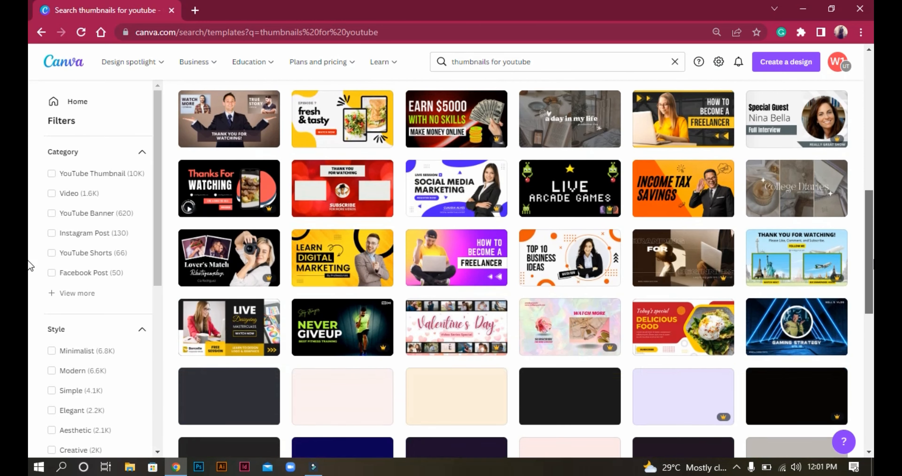
{"action": "scroll", "coordinate": [28, 268], "scroll_direction": "down", "scroll_amount": 4}
{"action": "scroll", "coordinate": [28, 297], "scroll_direction": "down", "scroll_amount": 1}
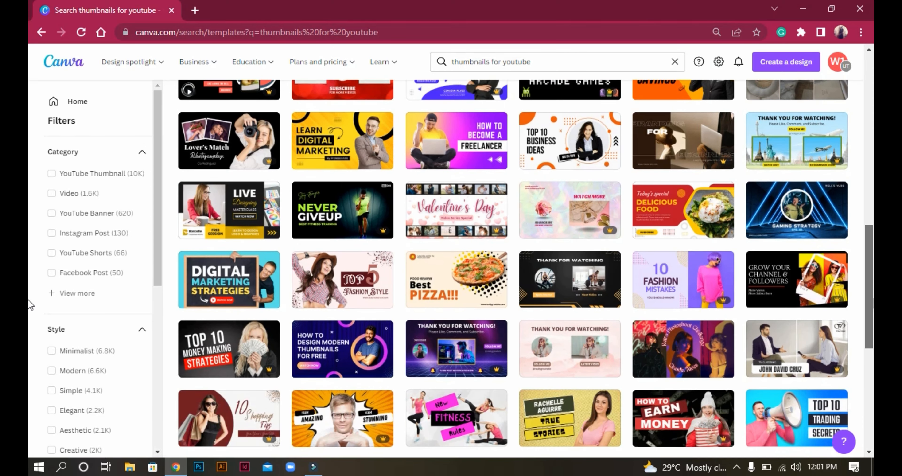
{"action": "scroll", "coordinate": [28, 329], "scroll_direction": "down", "scroll_amount": 4}
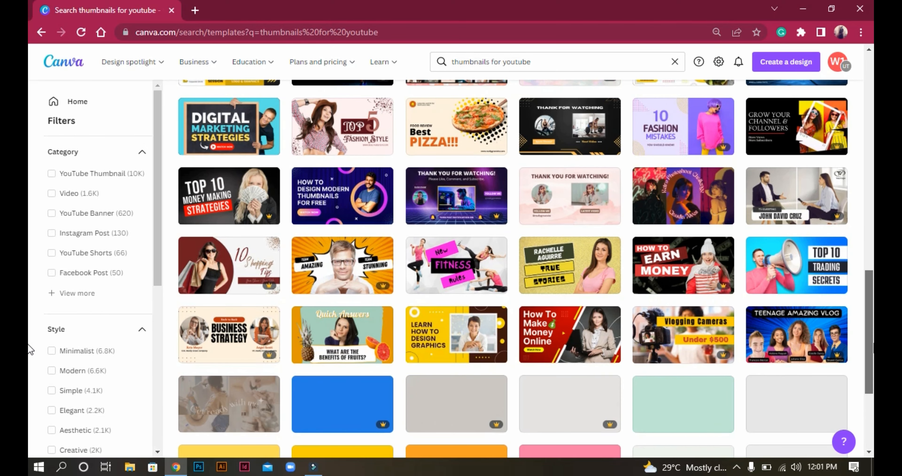
{"action": "scroll", "coordinate": [28, 397], "scroll_direction": "down", "scroll_amount": 5}
{"action": "scroll", "coordinate": [28, 416], "scroll_direction": "down", "scroll_amount": 5}
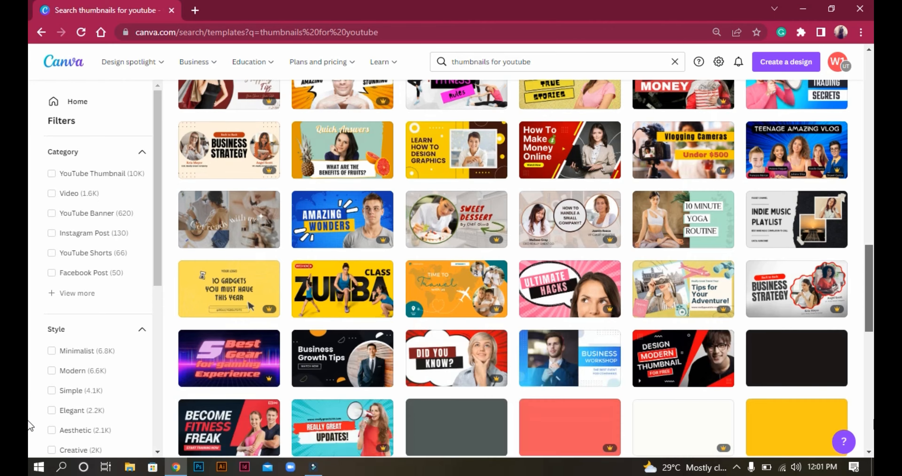
{"action": "scroll", "coordinate": [29, 445], "scroll_direction": "down", "scroll_amount": 5}
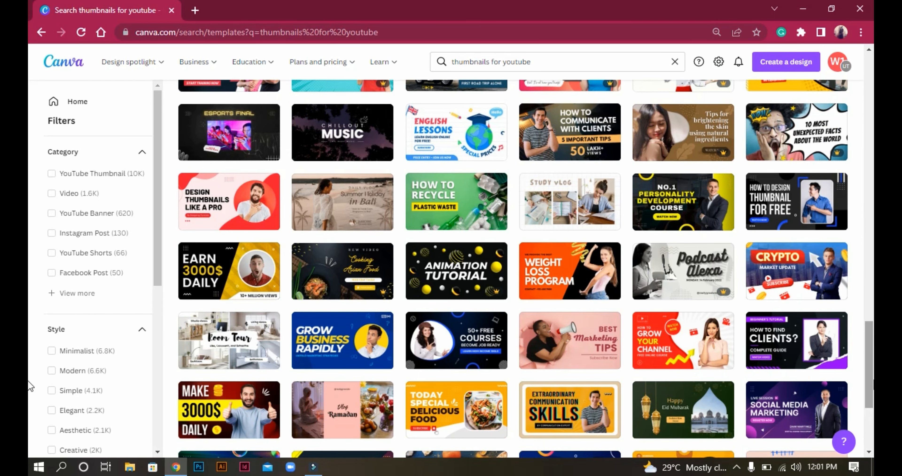
{"action": "scroll", "coordinate": [28, 385], "scroll_direction": "down", "scroll_amount": 5}
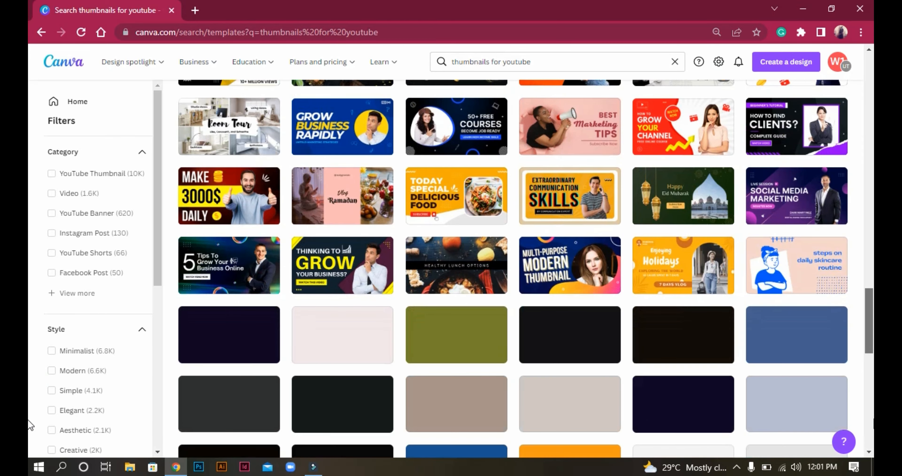
{"action": "scroll", "coordinate": [30, 331], "scroll_direction": "down", "scroll_amount": 10}
{"action": "scroll", "coordinate": [29, 330], "scroll_direction": "up", "scroll_amount": 12}
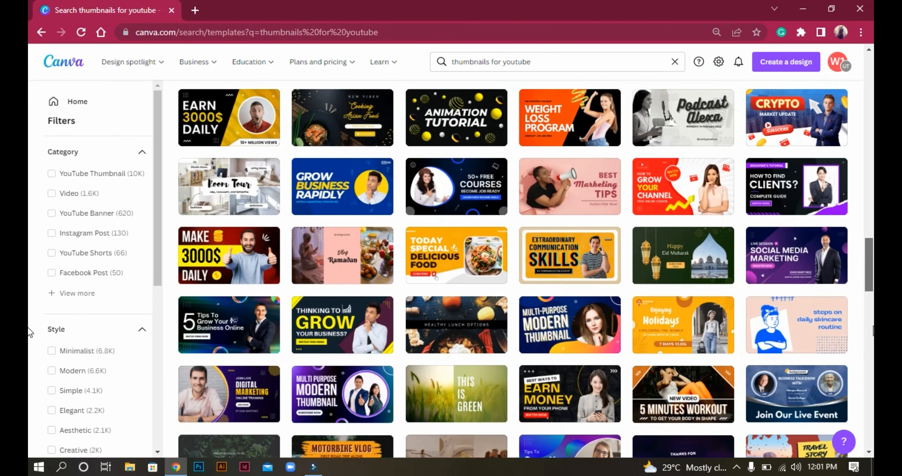
{"action": "scroll", "coordinate": [30, 322], "scroll_direction": "up", "scroll_amount": 5}
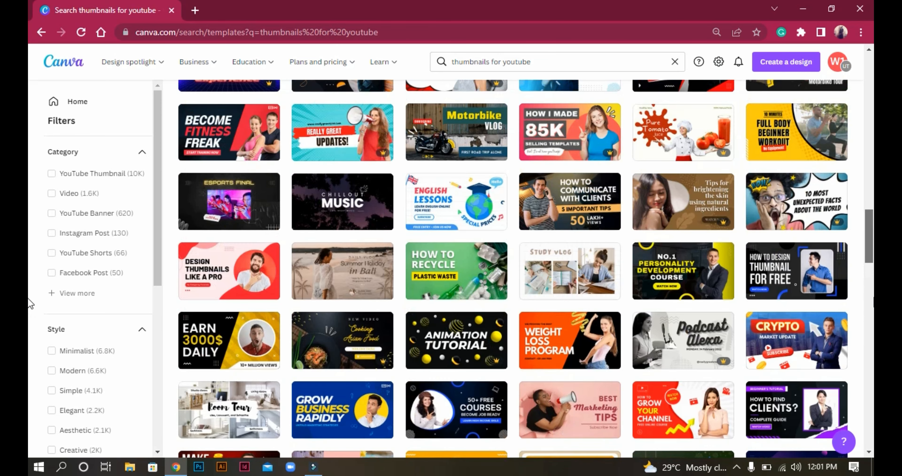
{"action": "scroll", "coordinate": [30, 304], "scroll_direction": "up", "scroll_amount": 2}
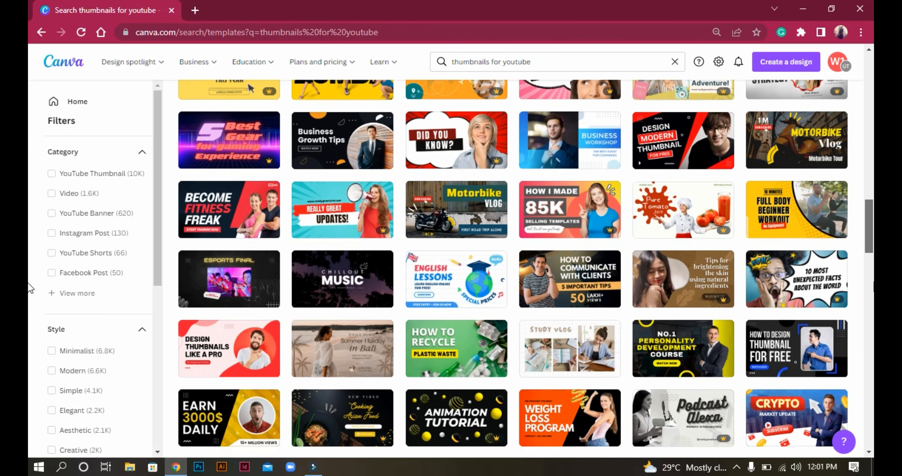
{"action": "scroll", "coordinate": [31, 245], "scroll_direction": "up", "scroll_amount": 20}
{"action": "scroll", "coordinate": [30, 176], "scroll_direction": "down", "scroll_amount": 1}
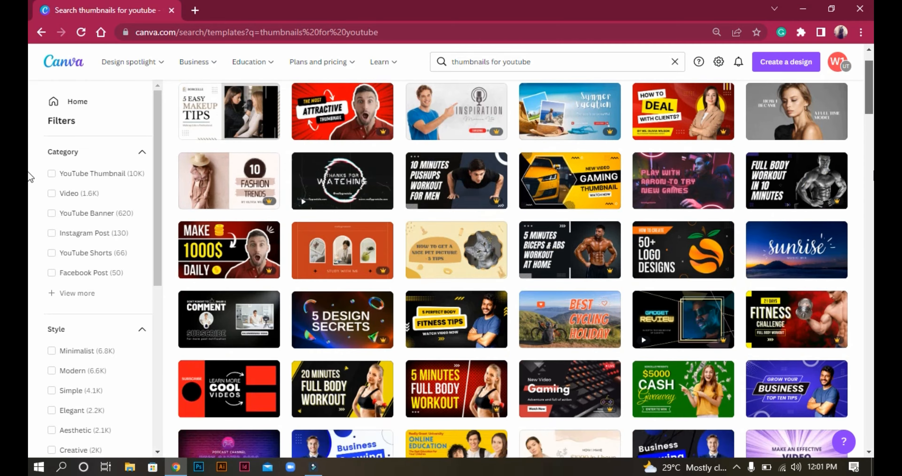
{"action": "scroll", "coordinate": [29, 177], "scroll_direction": "down", "scroll_amount": 5}
{"action": "scroll", "coordinate": [30, 177], "scroll_direction": "up", "scroll_amount": 6}
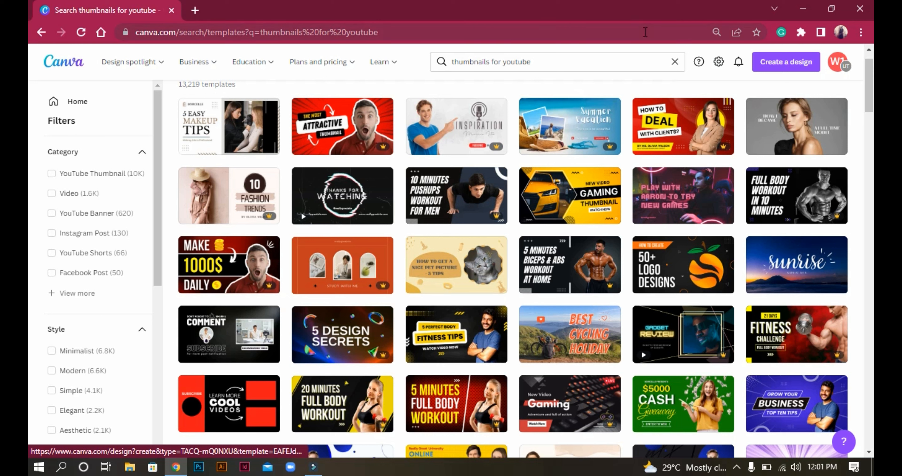
Start creating a design and open the custom size option
{"action": "left_click", "coordinate": [795, 68]}
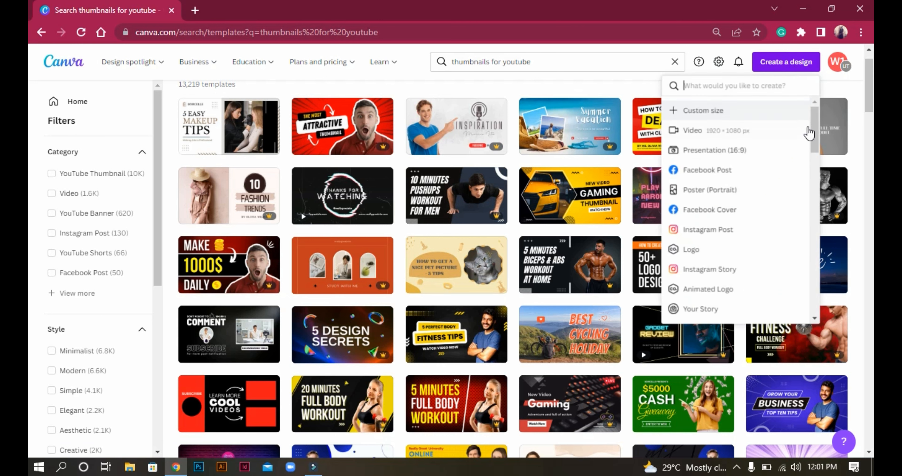
{"action": "left_click_drag", "start_coordinate": [815, 135], "coordinate": [833, 123]}
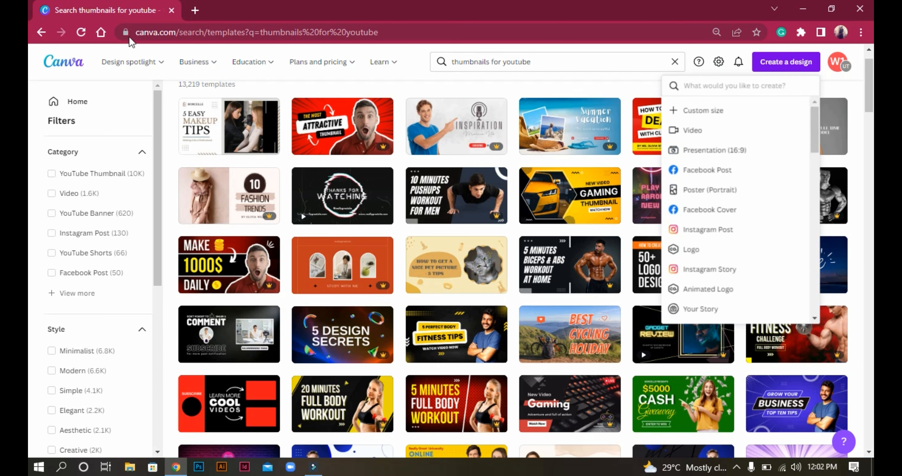
{"action": "left_click", "coordinate": [708, 112]}
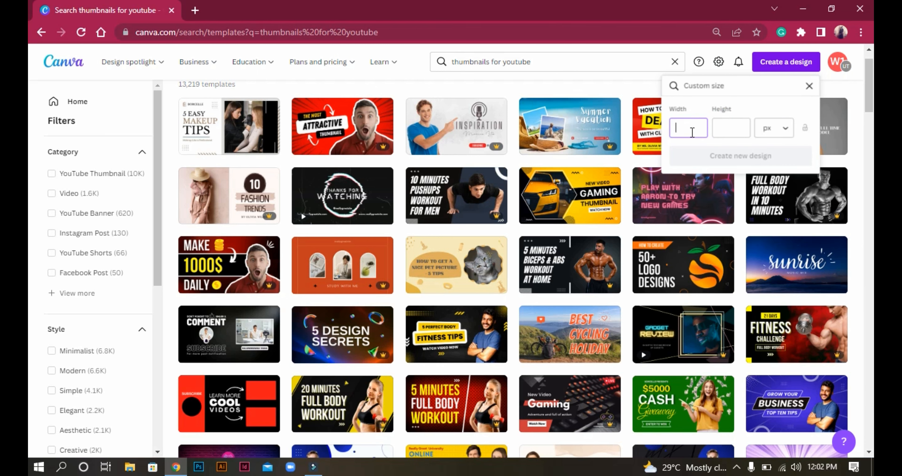
Open the Google home page in a new browser tab
{"action": "left_click", "coordinate": [199, 12]}
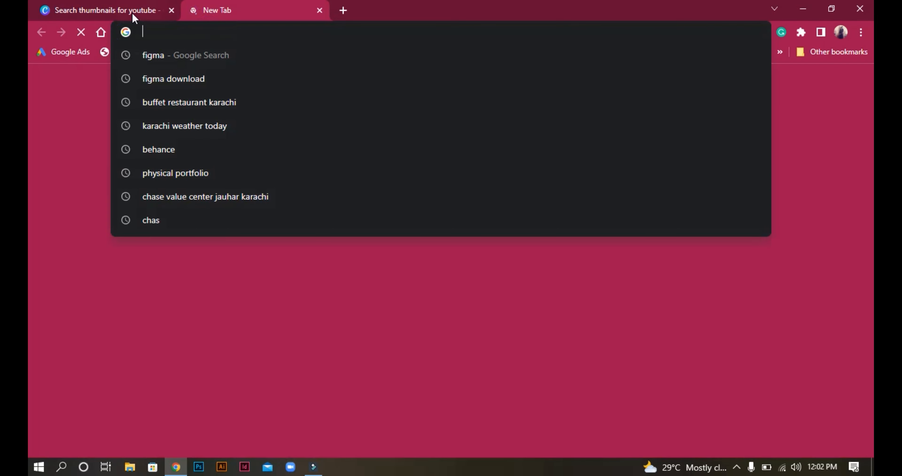
{"action": "left_click", "coordinate": [131, 12]}
{"action": "left_click", "coordinate": [232, 11]}
{"action": "left_click", "coordinate": [241, 35]}
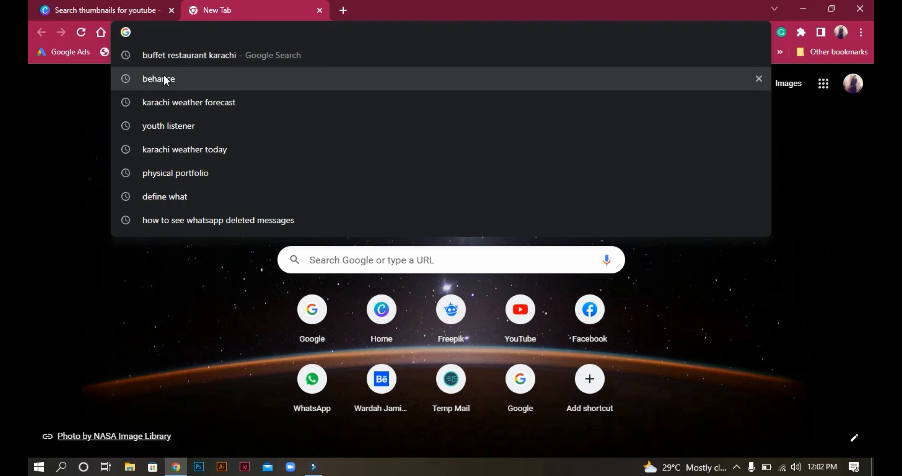
{"action": "left_click", "coordinate": [54, 138]}
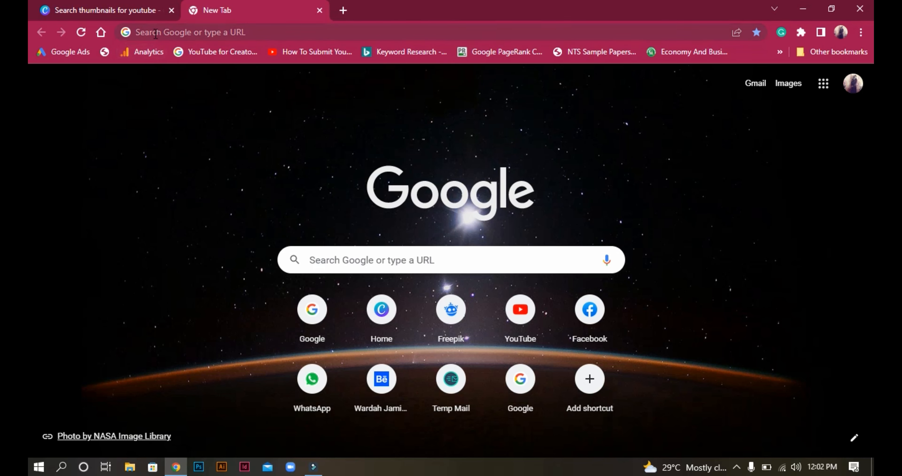
{"action": "left_click", "coordinate": [101, 32]}
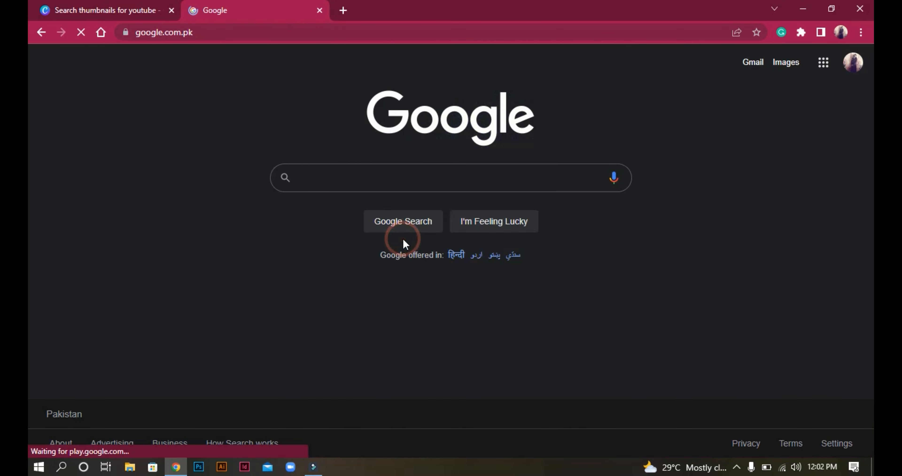
Search Google for "youtube thumbnail size"
{"action": "left_click", "coordinate": [355, 178]}
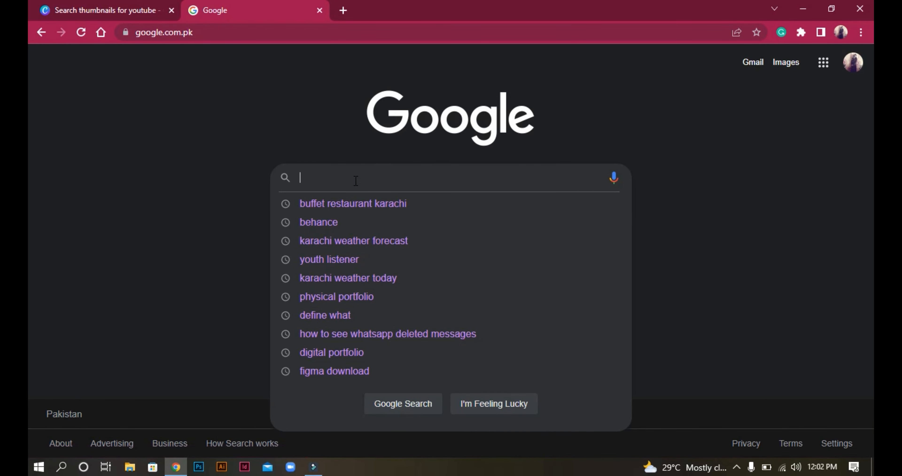
{"action": "type", "text": "youty"}
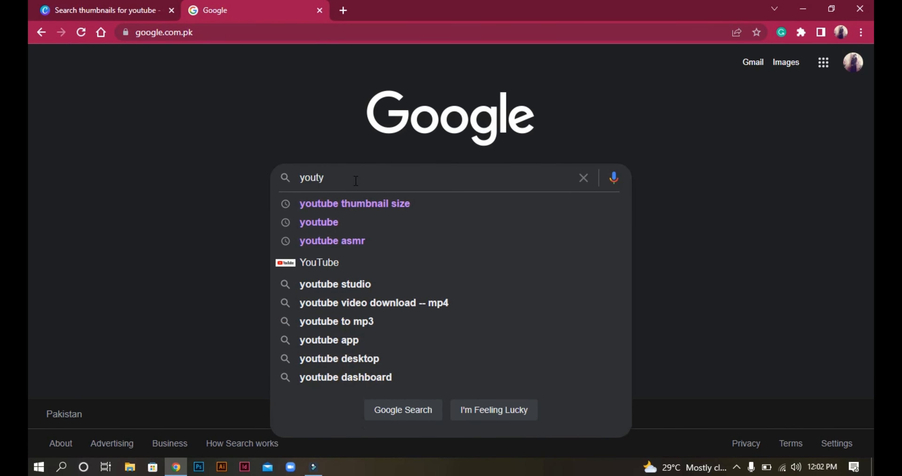
{"action": "key", "text": "BackSpace"}
{"action": "type", "text": "u"}
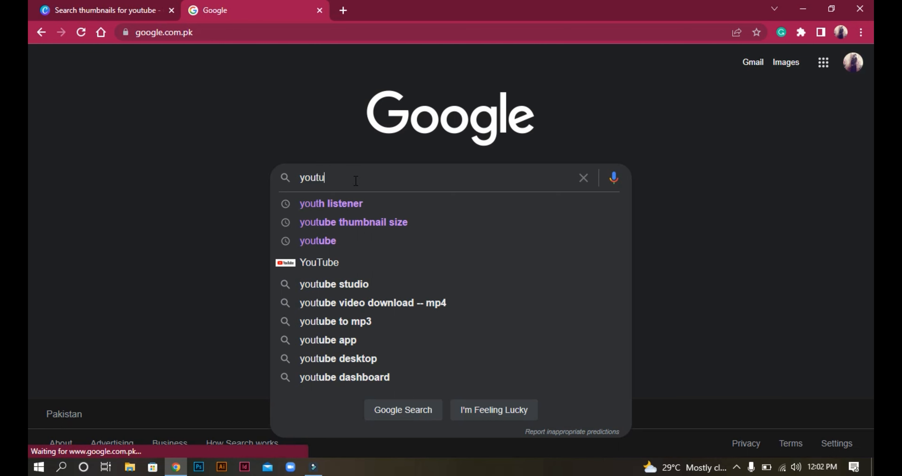
{"action": "type", "text": "be"}
{"action": "key", "text": "Down"}
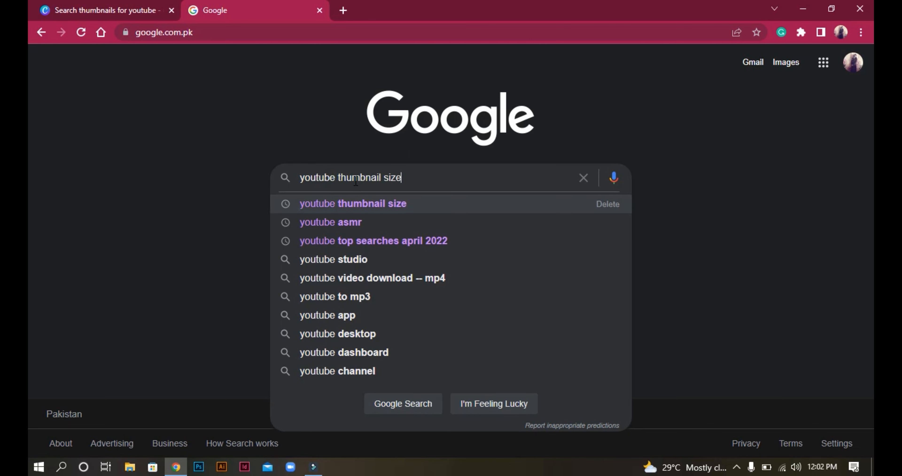
{"action": "key", "text": "Return"}
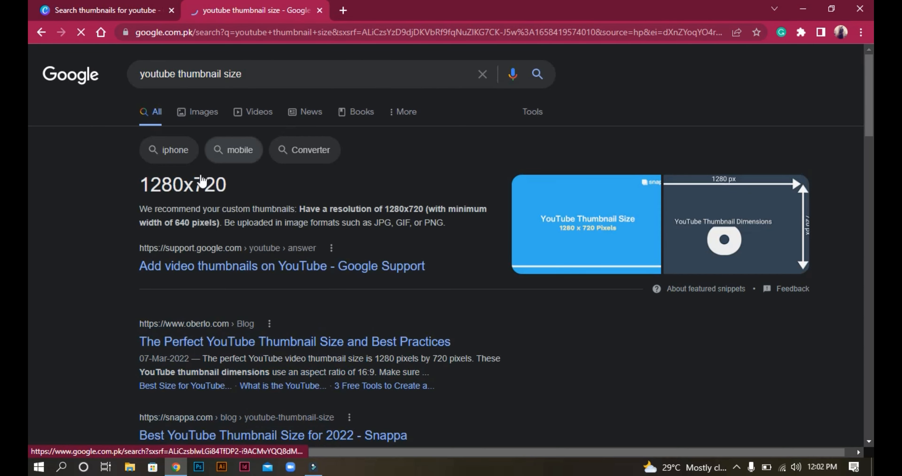
Back in Canva, create a custom design 1280 px wide and 720 px high, and close the Google search tab
{"action": "left_click", "coordinate": [79, 5]}
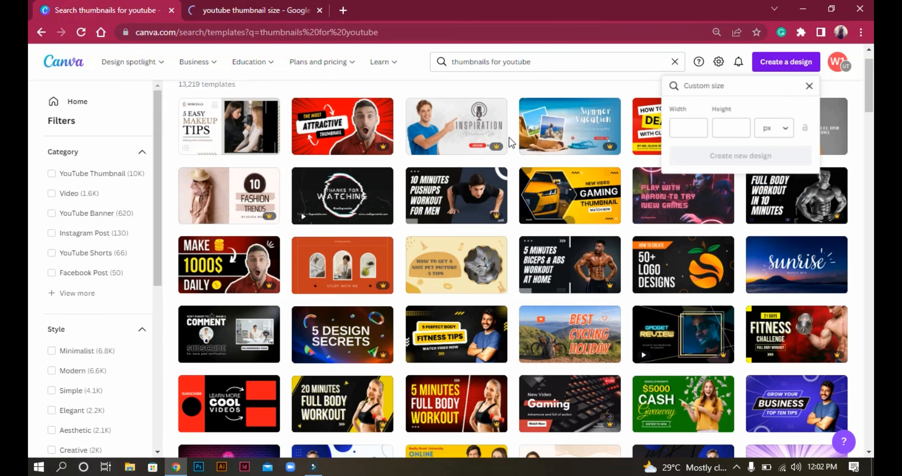
{"action": "left_click", "coordinate": [705, 130]}
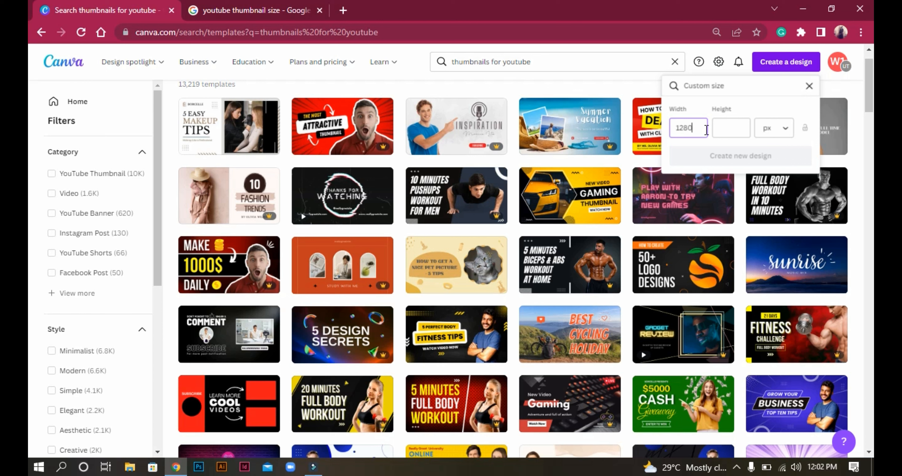
{"action": "type", "text": "1280"}
{"action": "left_click", "coordinate": [742, 130]}
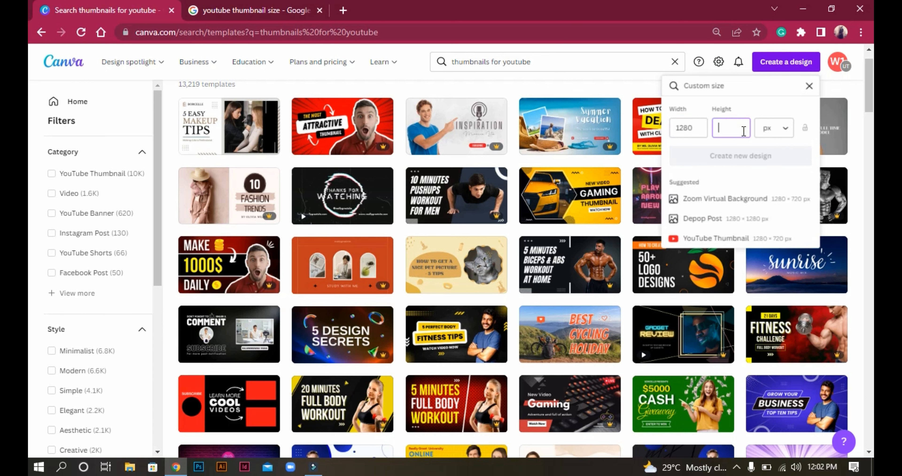
{"action": "type", "text": "720"}
{"action": "left_click", "coordinate": [769, 159]}
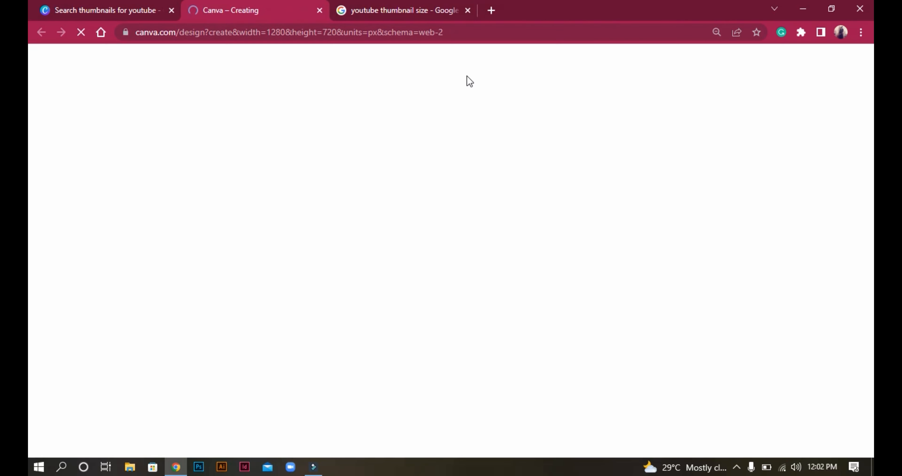
{"action": "left_click", "coordinate": [416, 5]}
{"action": "left_click", "coordinate": [468, 11]}
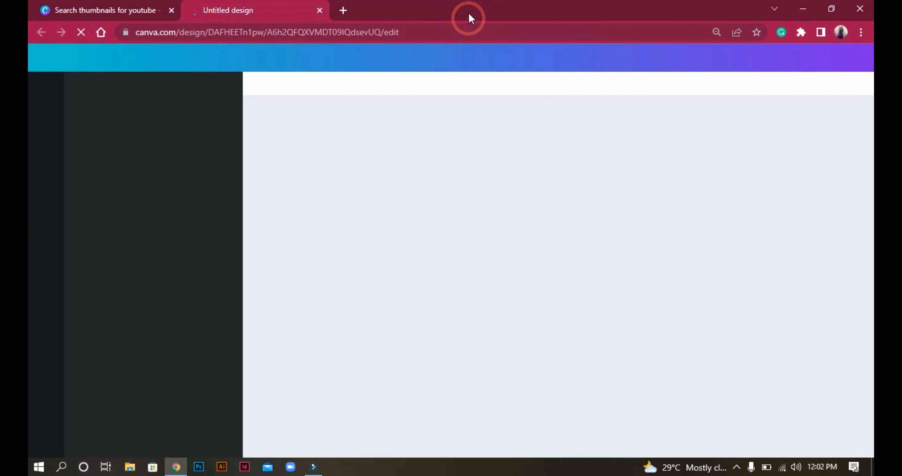
Dismiss the custom size form on the template search page and return to the new 1280 × 720 px design
{"action": "left_click", "coordinate": [105, 12]}
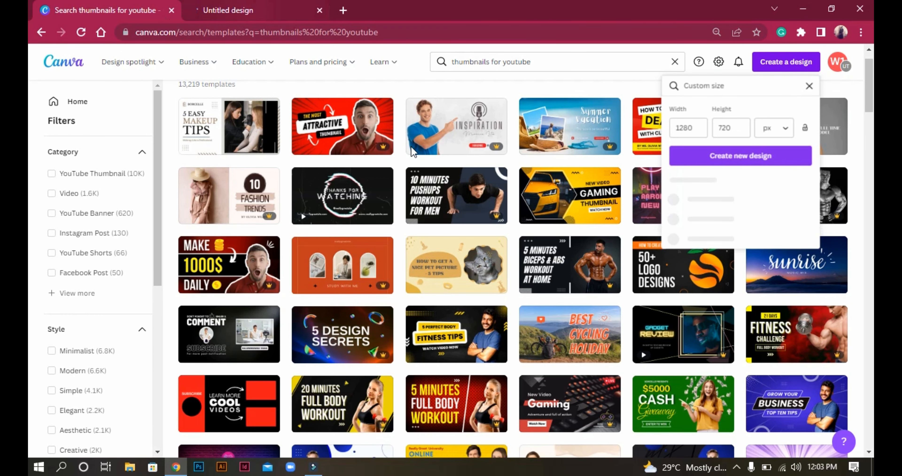
{"action": "left_click", "coordinate": [810, 86]}
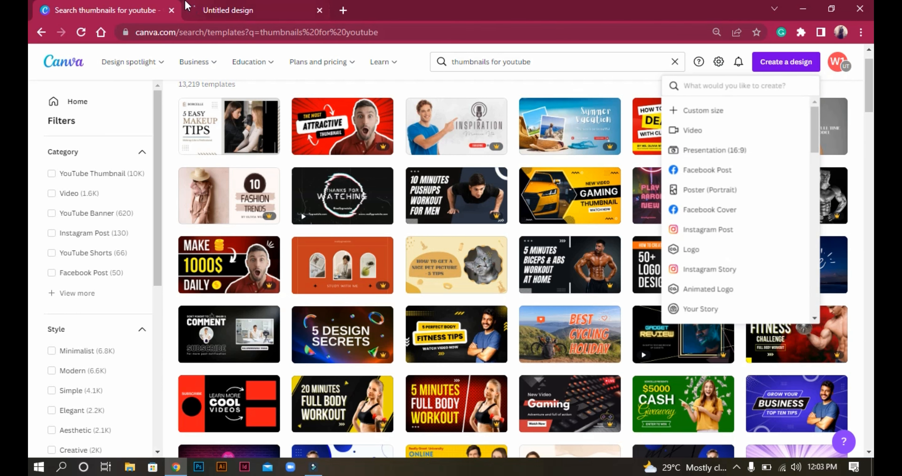
{"action": "left_click", "coordinate": [310, 5]}
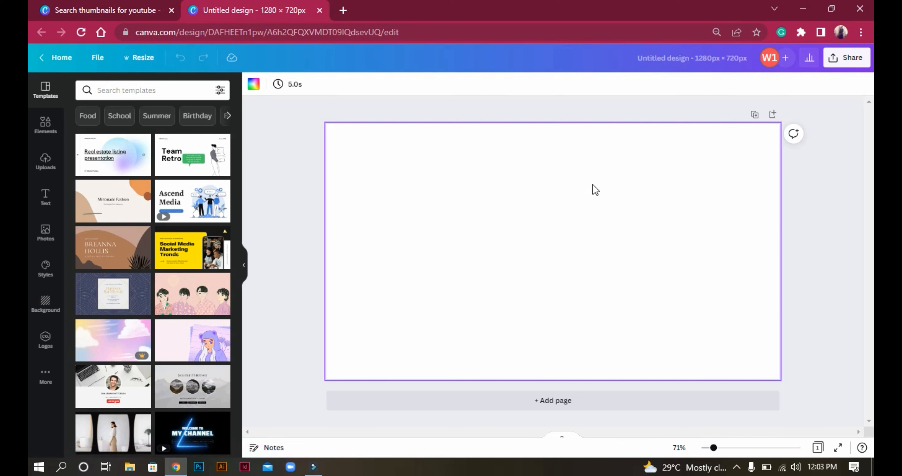
{"action": "left_click", "coordinate": [485, 110]}
{"action": "left_click", "coordinate": [528, 171]}
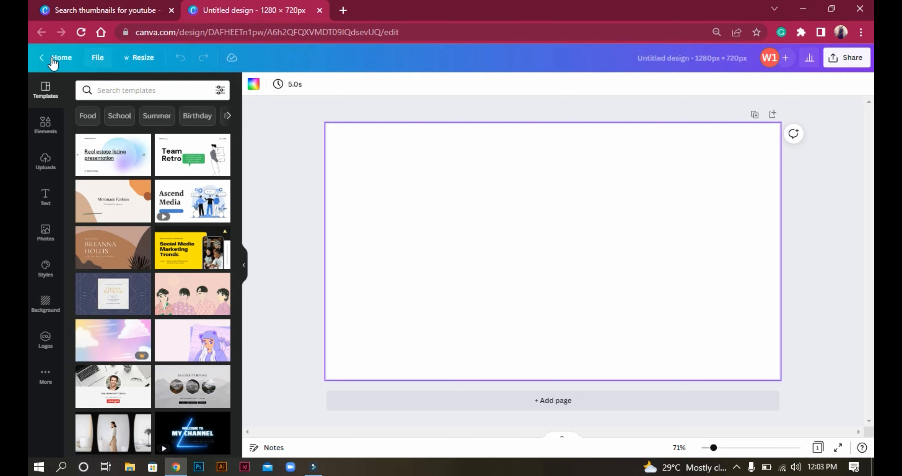
Examine the full list of file options for the design, from creating a new design to help
{"action": "left_click", "coordinate": [98, 60]}
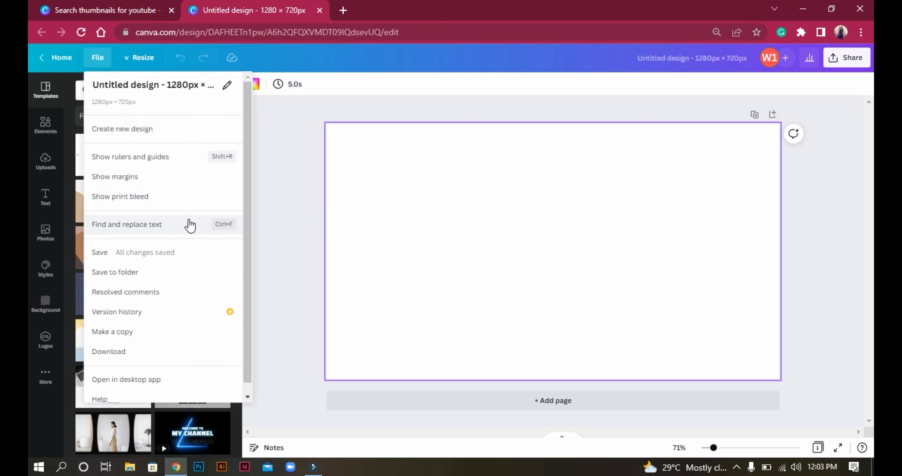
{"action": "left_click_drag", "start_coordinate": [245, 238], "coordinate": [241, 258]}
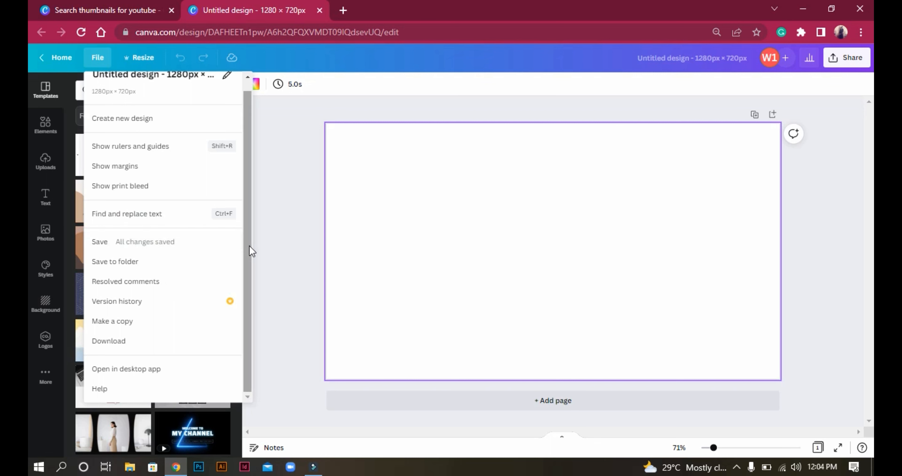
{"action": "left_click_drag", "start_coordinate": [249, 246], "coordinate": [253, 263]}
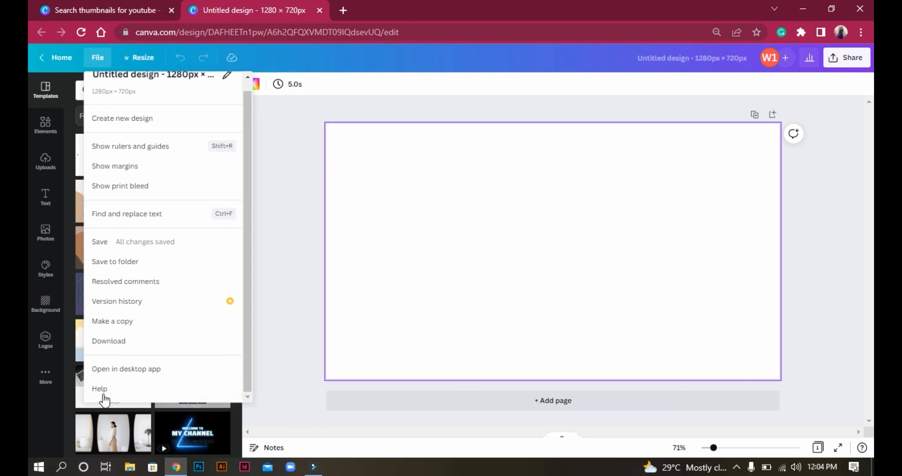
Browse the preset formats for resizing the design, try selecting Ebook Cover, and leave without resizing
{"action": "left_click", "coordinate": [142, 58]}
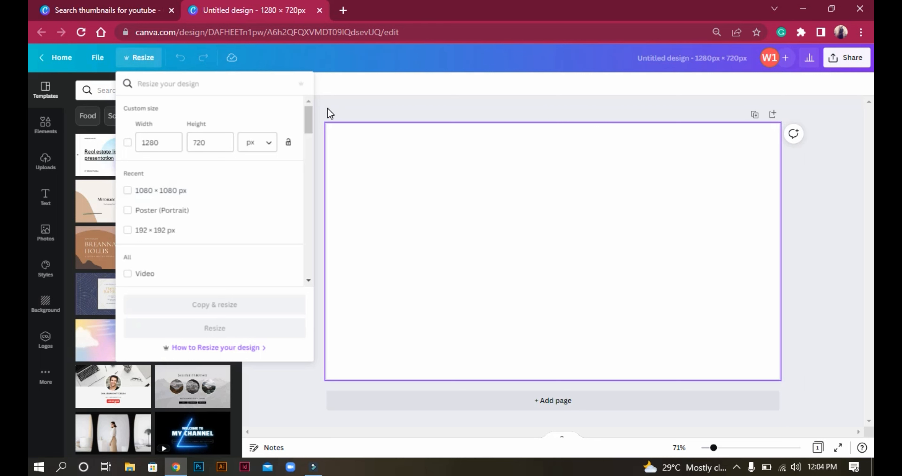
{"action": "left_click_drag", "start_coordinate": [305, 120], "coordinate": [326, 241]}
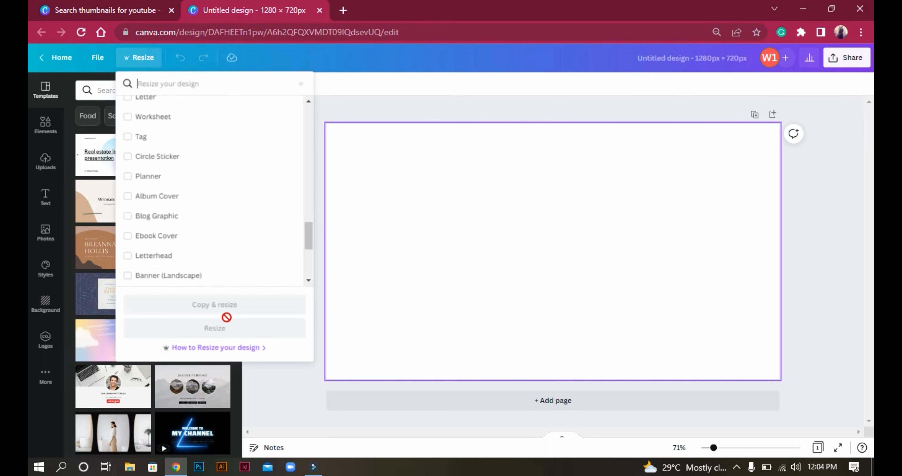
{"action": "left_click", "coordinate": [156, 236]}
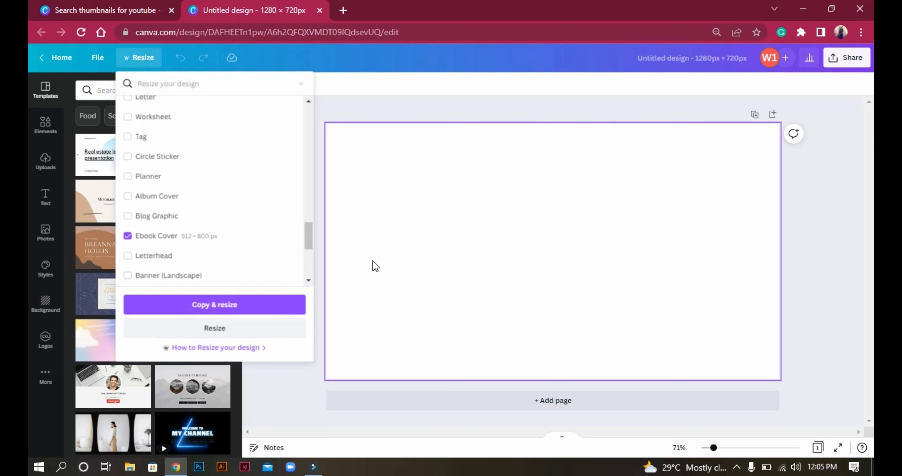
{"action": "left_click_drag", "start_coordinate": [311, 241], "coordinate": [315, 91]}
{"action": "left_click", "coordinate": [265, 121]}
{"action": "left_click", "coordinate": [365, 101]}
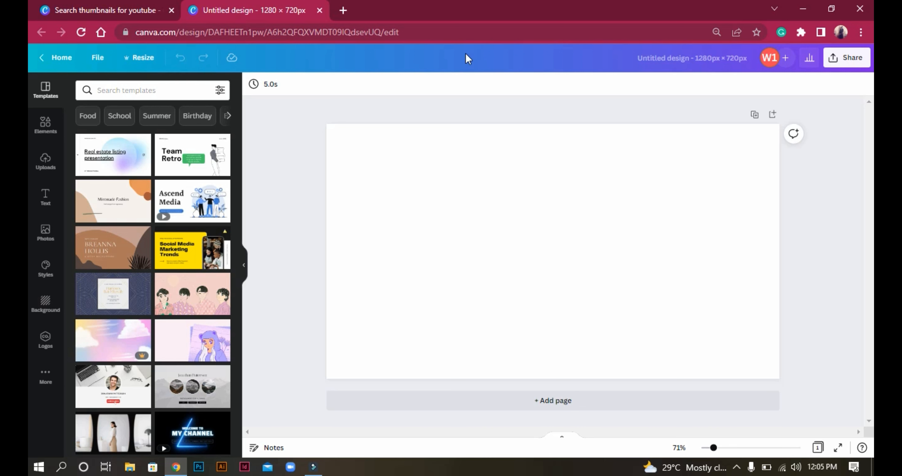
Rename the design as "Youtube tbunbnail for canva workshop"
{"action": "left_click", "coordinate": [234, 58]}
{"action": "left_click", "coordinate": [736, 65]}
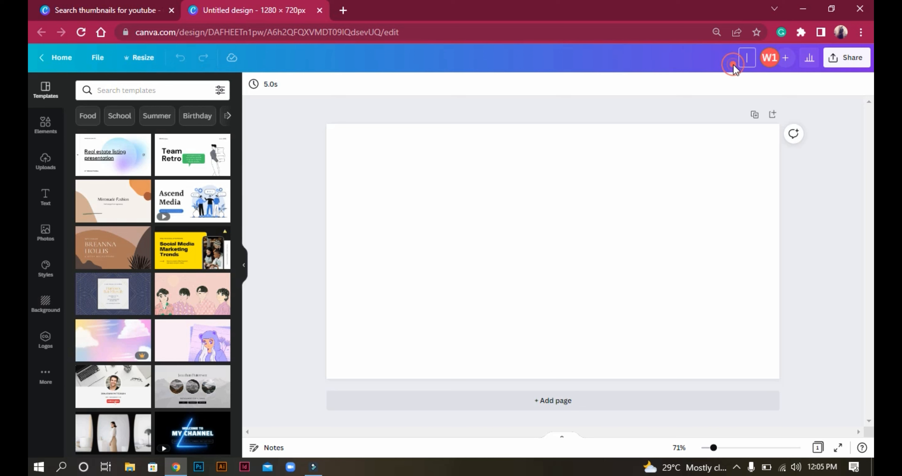
{"action": "left_click", "coordinate": [747, 58]}
{"action": "type", "text": "Youtube tbun"}
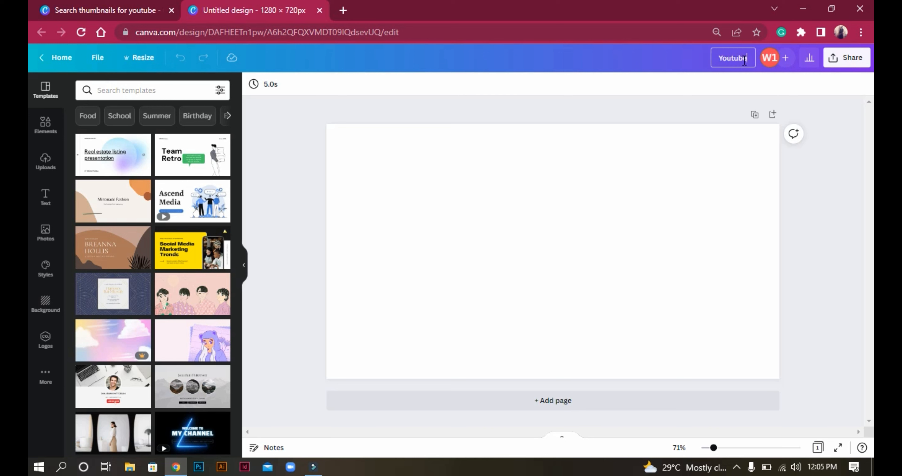
{"action": "type", "text": "bnail for canva workshop"}
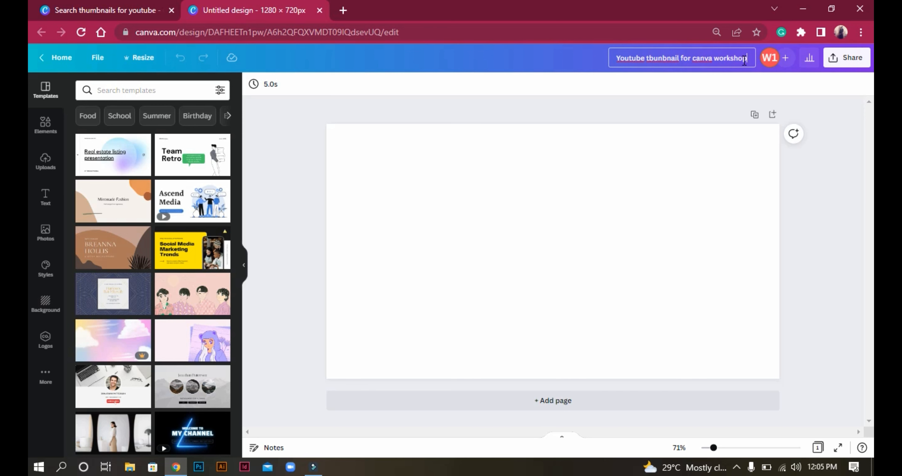
{"action": "key", "text": "Return"}
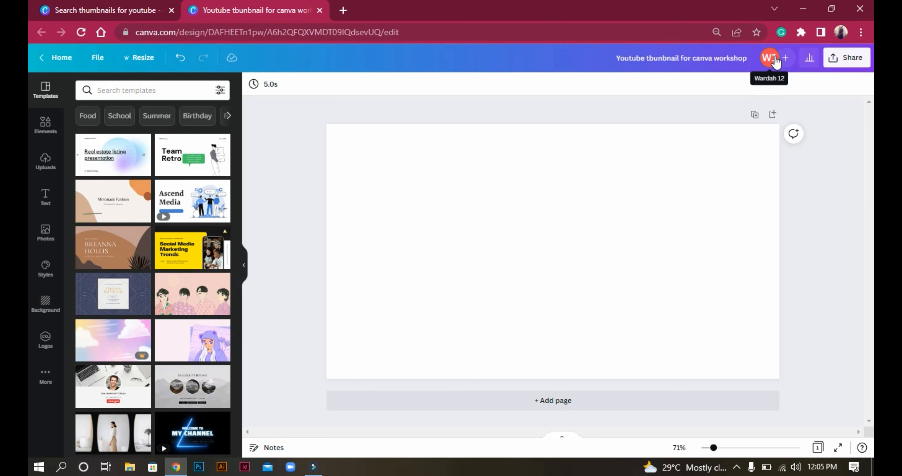
Review who the design is shared with, its view insights, and the available sharing and download options
{"action": "left_click", "coordinate": [786, 57]}
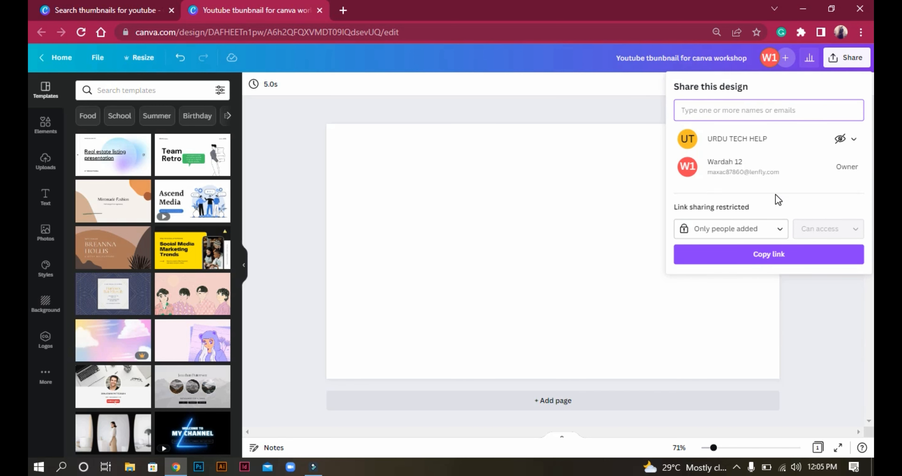
{"action": "left_click", "coordinate": [569, 298]}
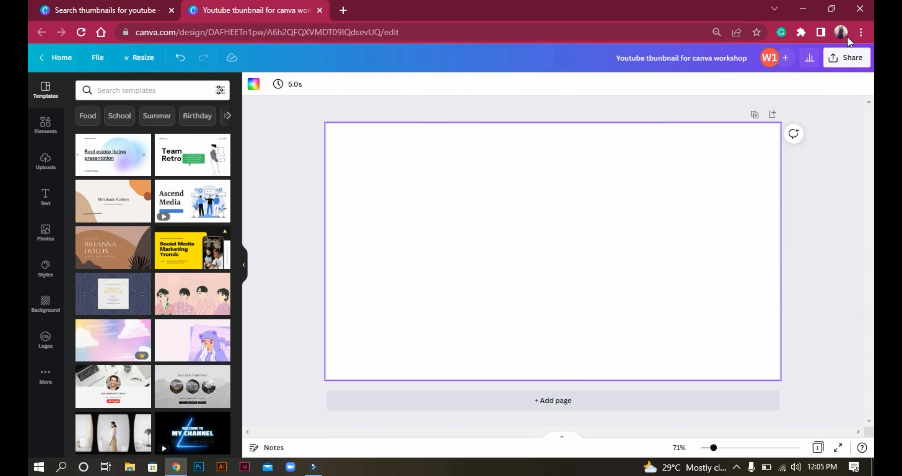
{"action": "left_click", "coordinate": [807, 61]}
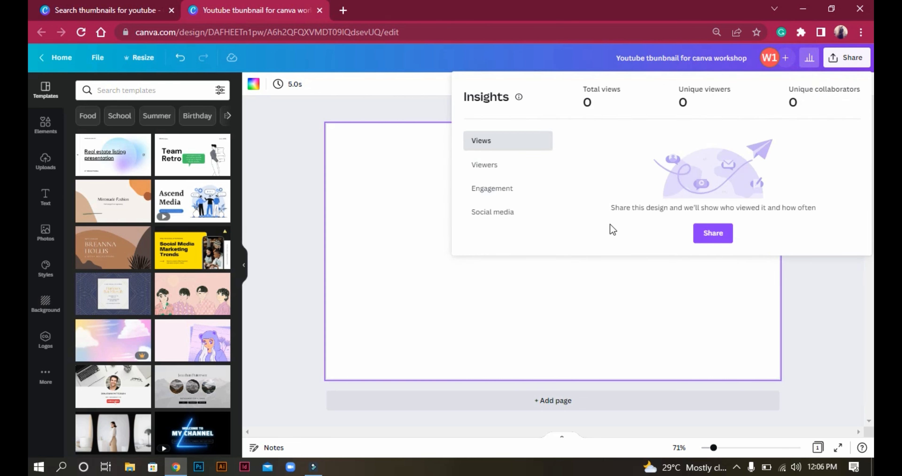
{"action": "left_click", "coordinate": [420, 125]}
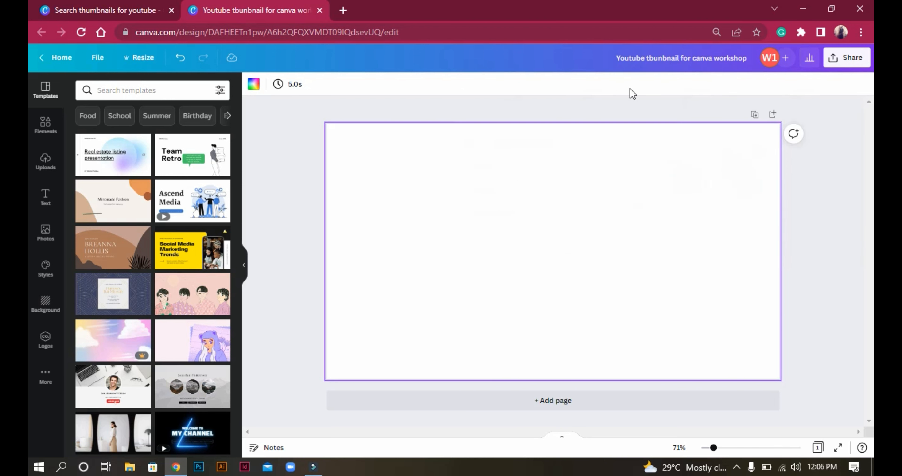
{"action": "left_click", "coordinate": [852, 69]}
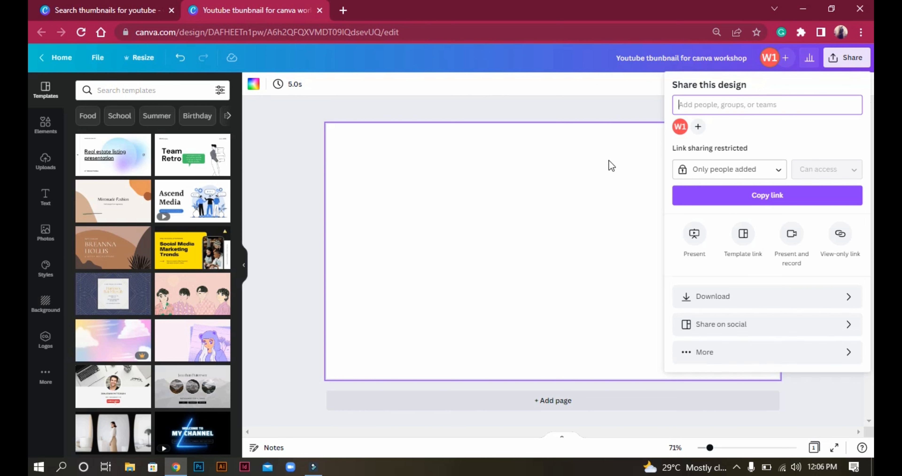
{"action": "left_click", "coordinate": [584, 105]}
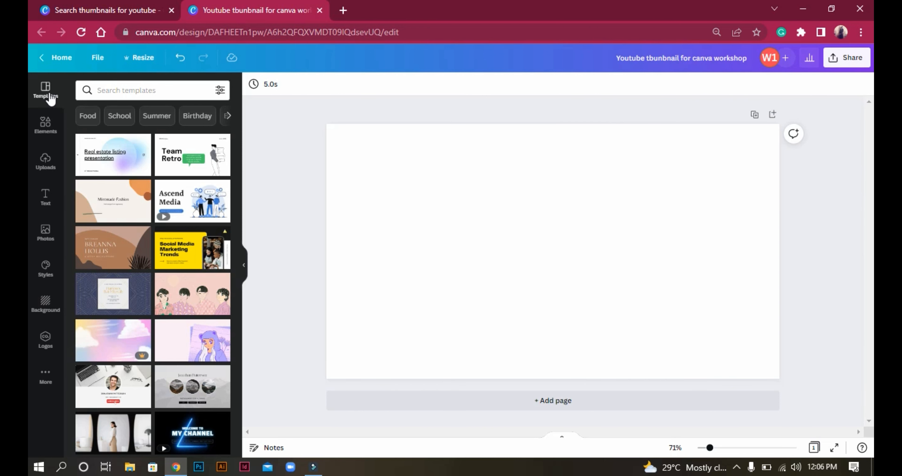
Glance back at the template search page, then browse the design's element categories from shapes and graphics to frames and grids
{"action": "left_click", "coordinate": [116, 5]}
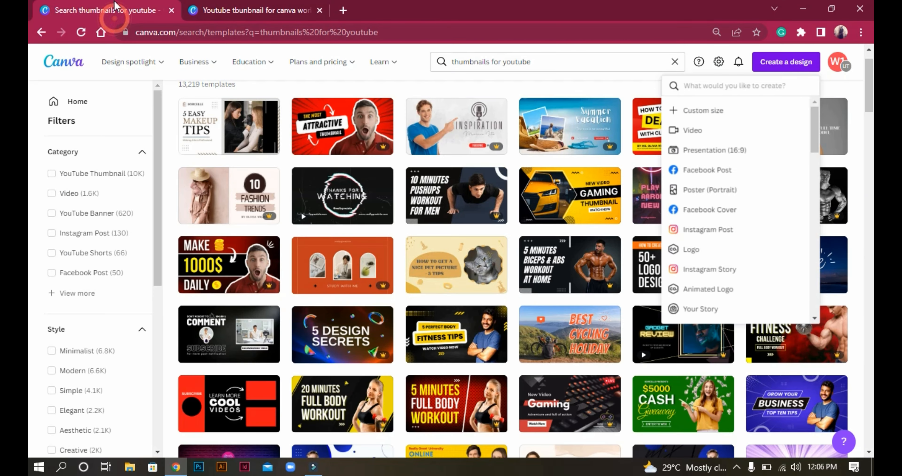
{"action": "left_click", "coordinate": [244, 6]}
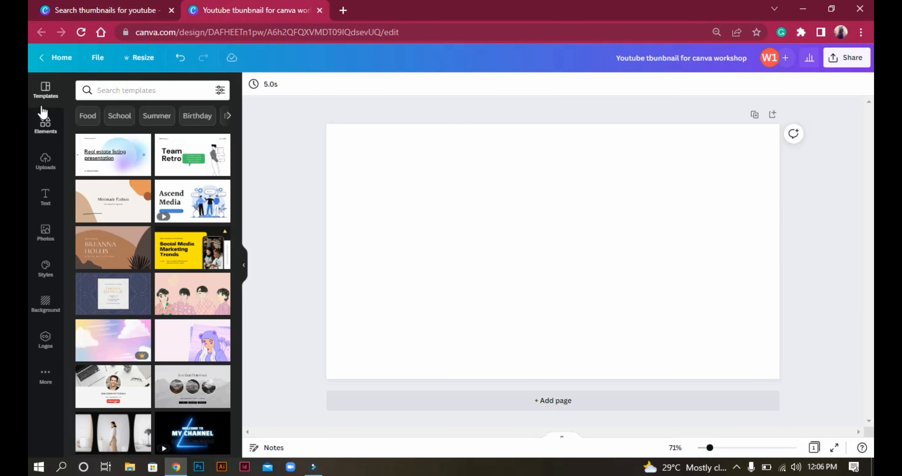
{"action": "left_click", "coordinate": [46, 132]}
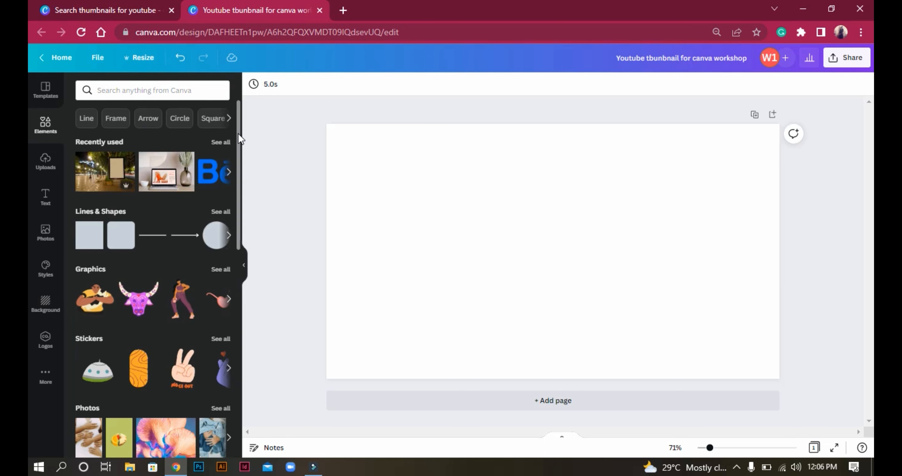
{"action": "left_click_drag", "start_coordinate": [238, 133], "coordinate": [245, 151]}
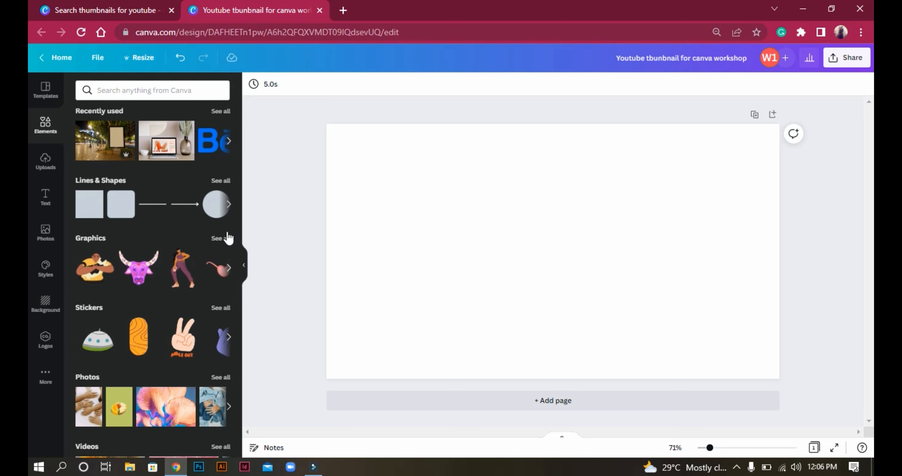
{"action": "left_click_drag", "start_coordinate": [239, 238], "coordinate": [245, 427]}
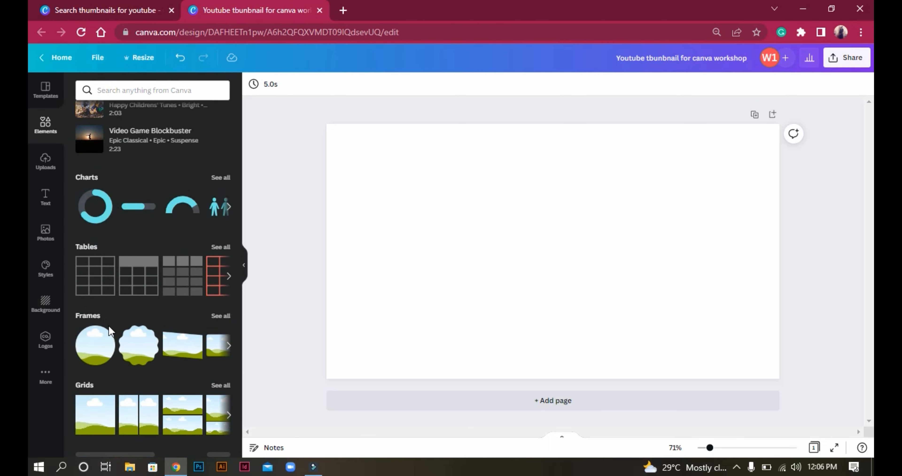
Look through the uploaded images and browse the text styles and font combinations
{"action": "left_click", "coordinate": [45, 164]}
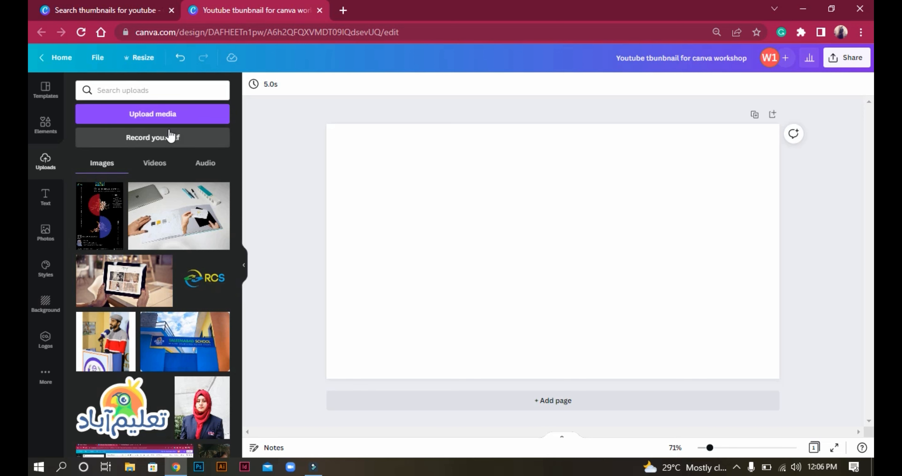
{"action": "left_click", "coordinate": [46, 208]}
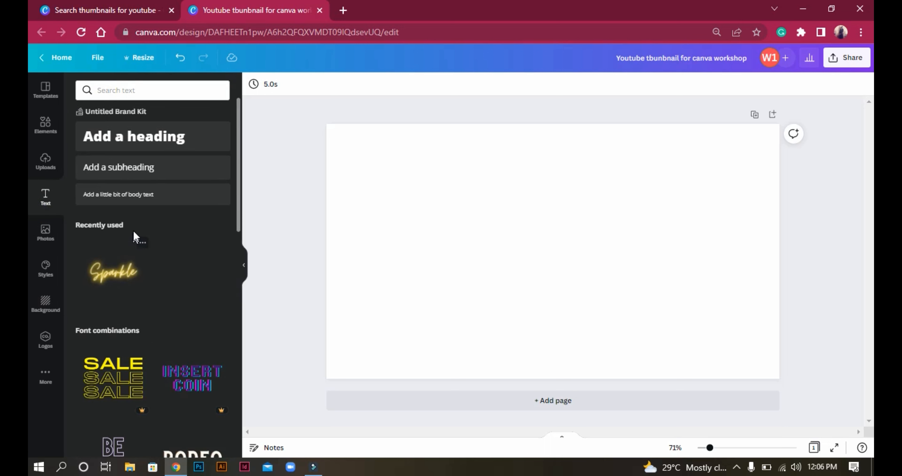
{"action": "left_click_drag", "start_coordinate": [239, 224], "coordinate": [241, 453]}
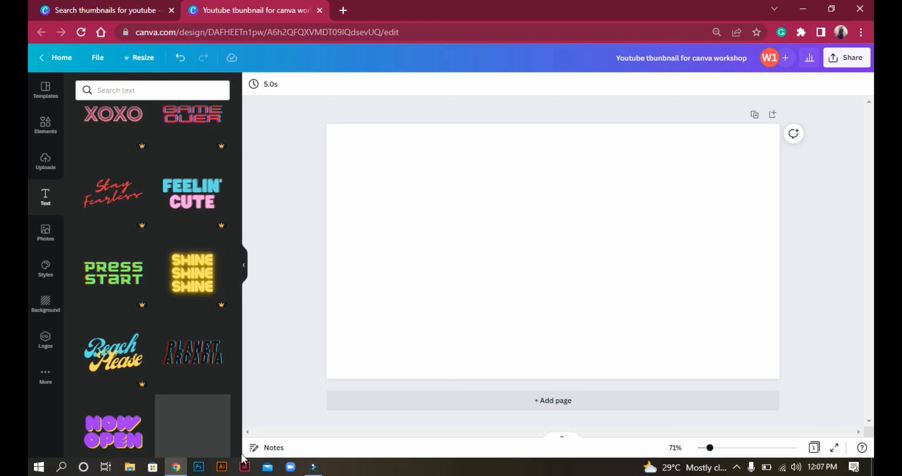
{"action": "left_click_drag", "start_coordinate": [239, 275], "coordinate": [242, 411]}
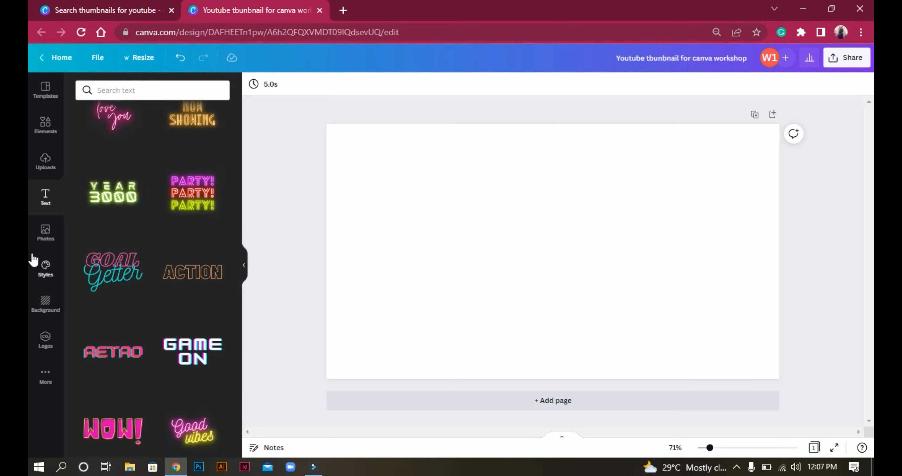
Browse the trending photos and open the styles with color palettes and font sets
{"action": "left_click", "coordinate": [50, 237]}
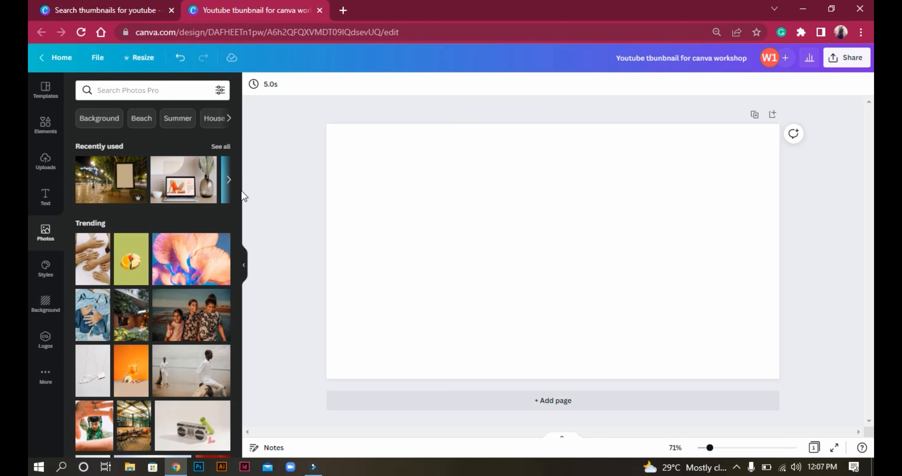
{"action": "left_click_drag", "start_coordinate": [239, 190], "coordinate": [255, 276]}
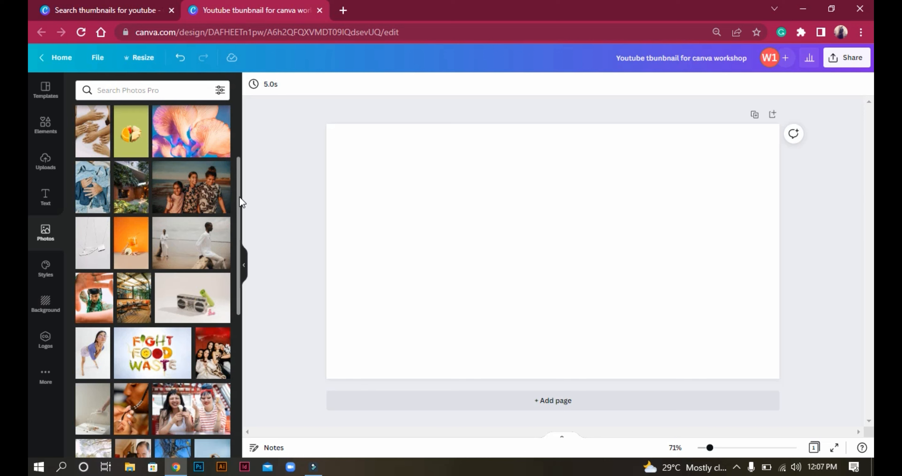
{"action": "scroll", "coordinate": [240, 202], "scroll_direction": "down", "scroll_amount": 1}
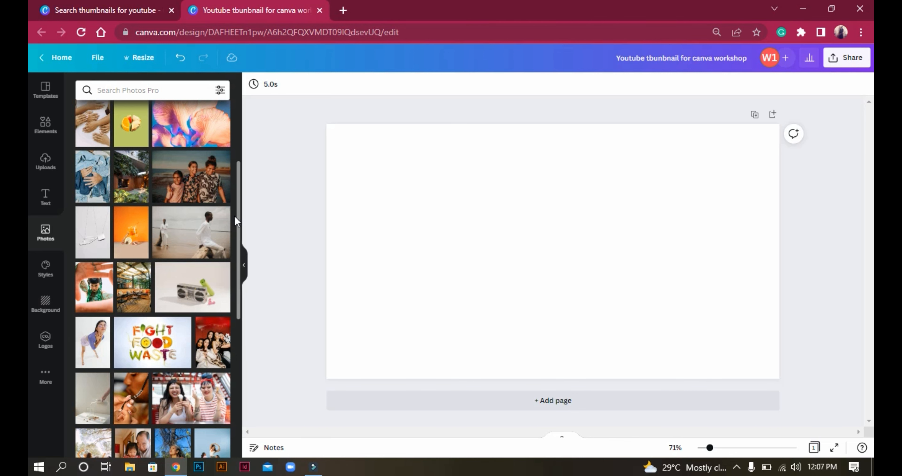
{"action": "left_click_drag", "start_coordinate": [238, 223], "coordinate": [248, 328]}
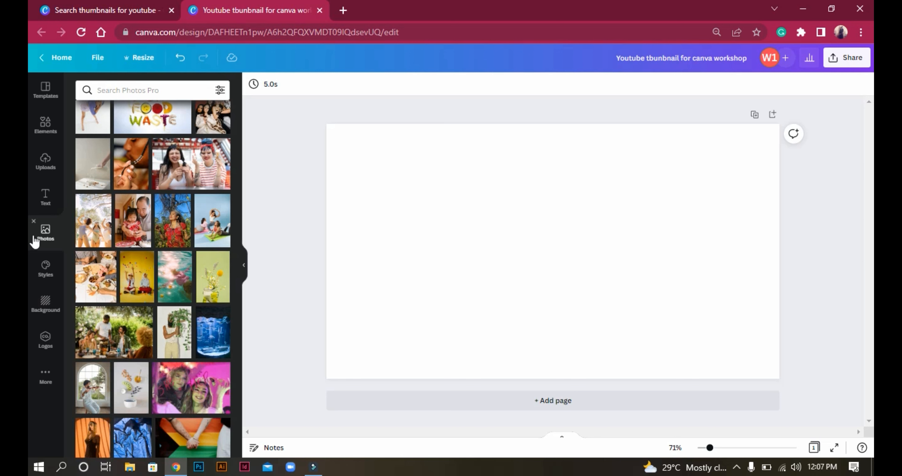
{"action": "left_click", "coordinate": [38, 271]}
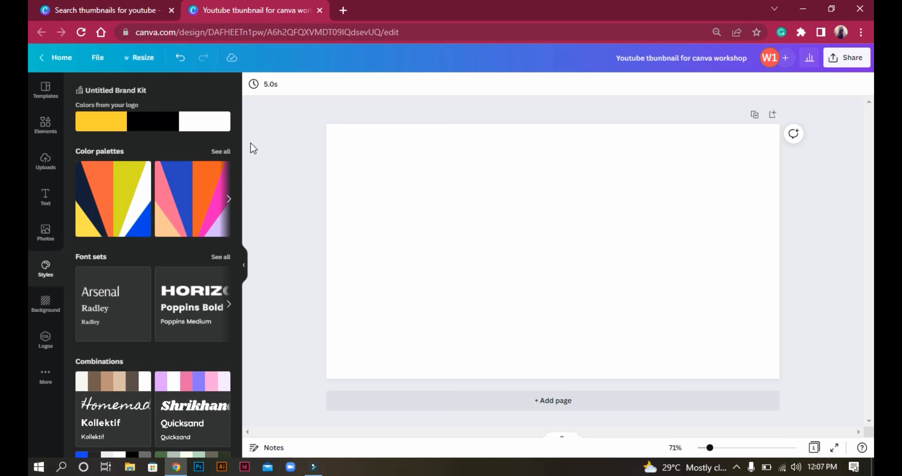
Browse the color and font combinations in the styles, then look over the background categories and brand kit logo
{"action": "left_click_drag", "start_coordinate": [238, 146], "coordinate": [249, 178]}
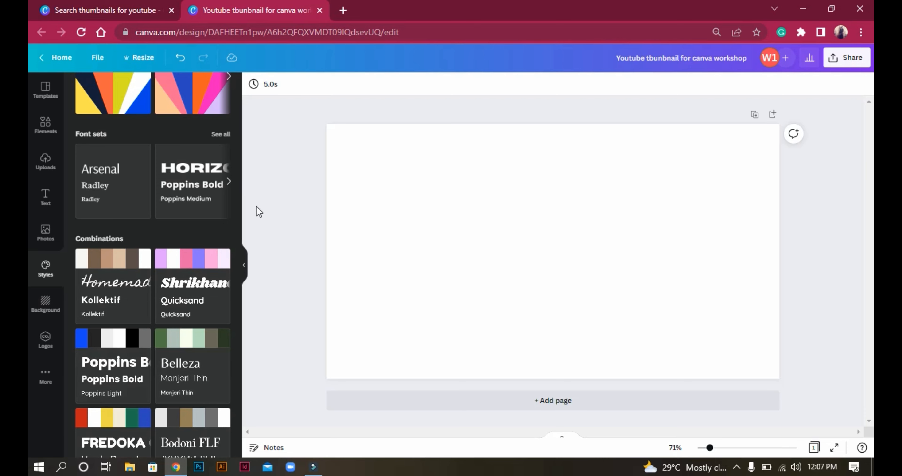
{"action": "left_click_drag", "start_coordinate": [236, 176], "coordinate": [228, 454]}
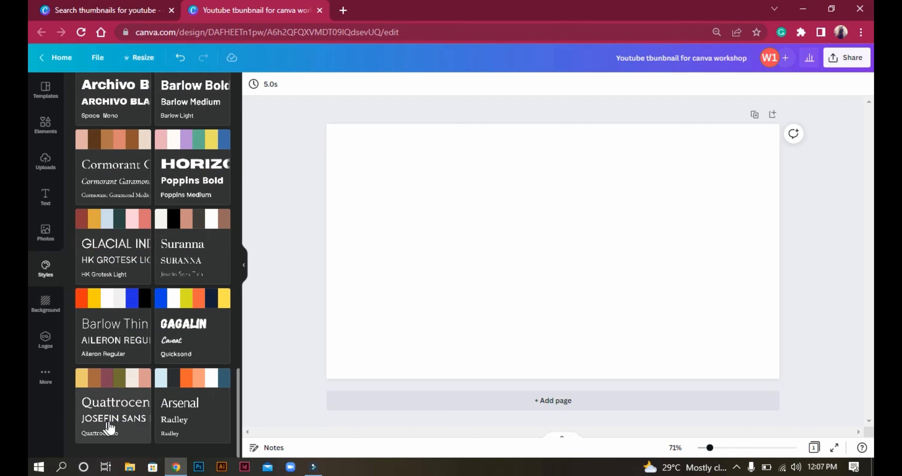
{"action": "left_click", "coordinate": [41, 304]}
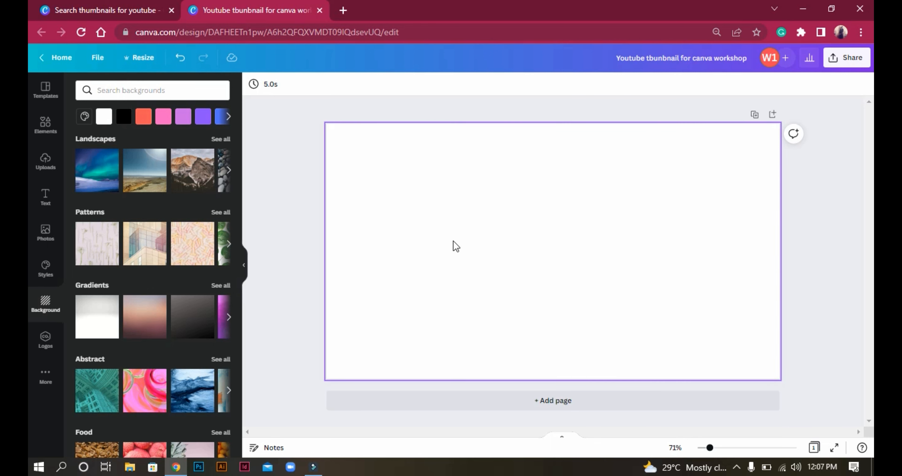
{"action": "left_click", "coordinate": [60, 342]}
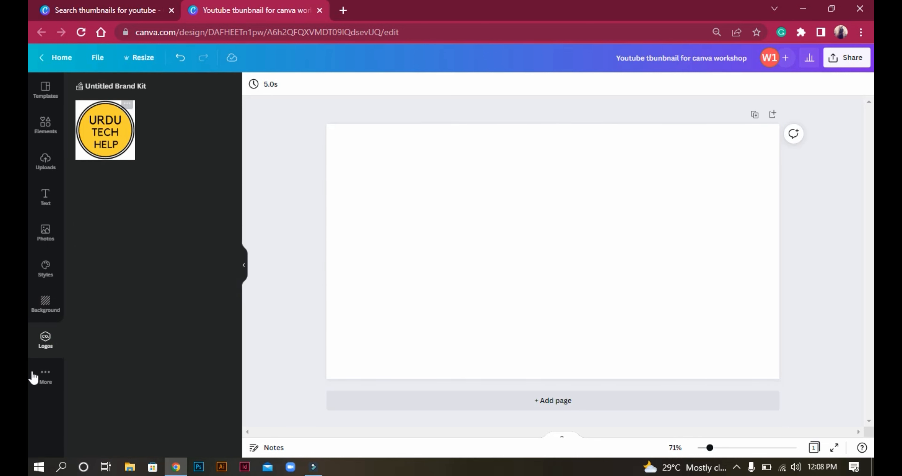
Browse the additional Canva apps, from content creation and discovery to the media import integrations
{"action": "left_click", "coordinate": [54, 385]}
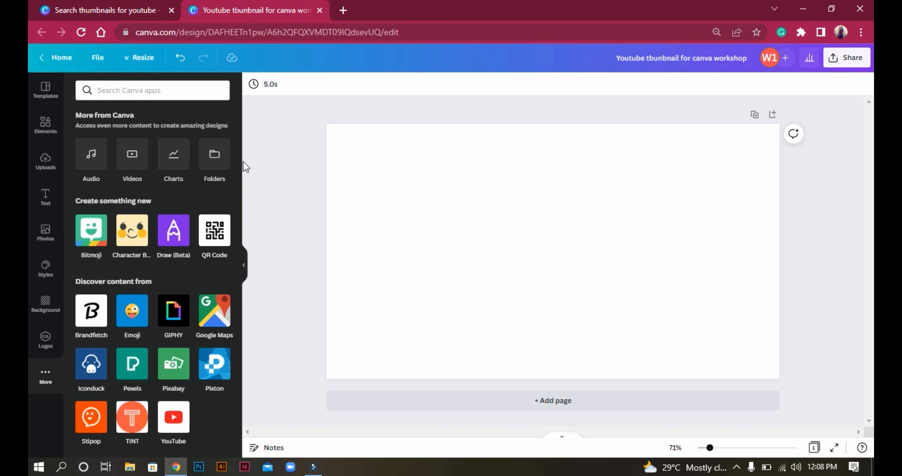
{"action": "scroll", "coordinate": [239, 162], "scroll_direction": "down", "scroll_amount": 2}
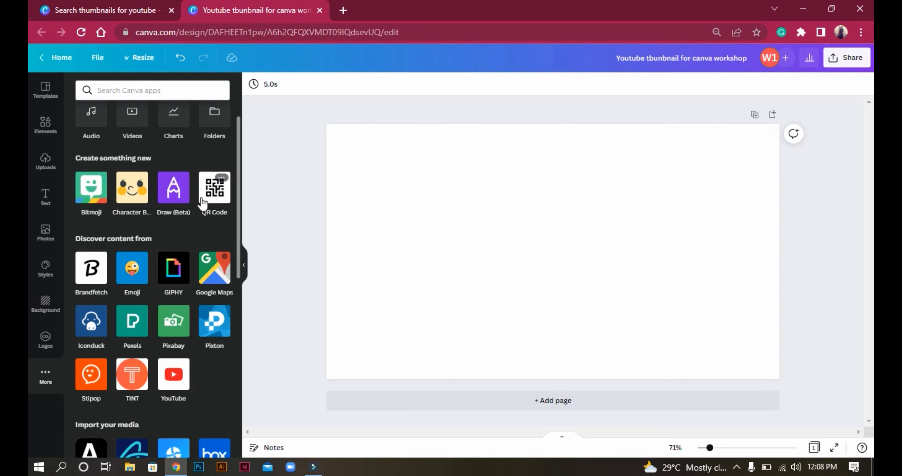
{"action": "scroll", "coordinate": [239, 200], "scroll_direction": "down", "scroll_amount": 2}
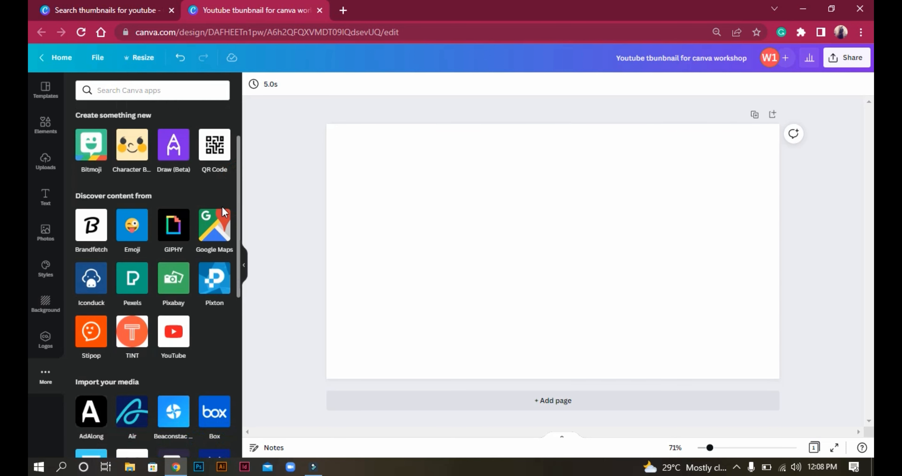
{"action": "scroll", "coordinate": [239, 267], "scroll_direction": "down", "scroll_amount": 2}
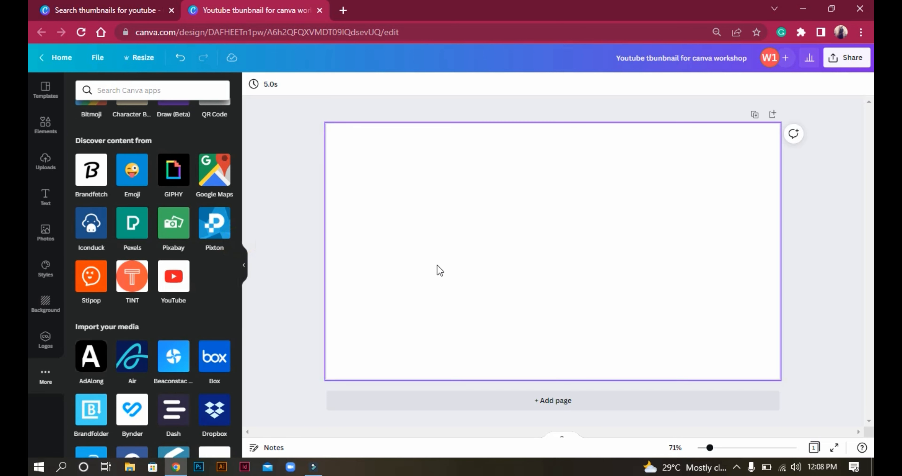
{"action": "scroll", "coordinate": [238, 242], "scroll_direction": "down", "scroll_amount": 3}
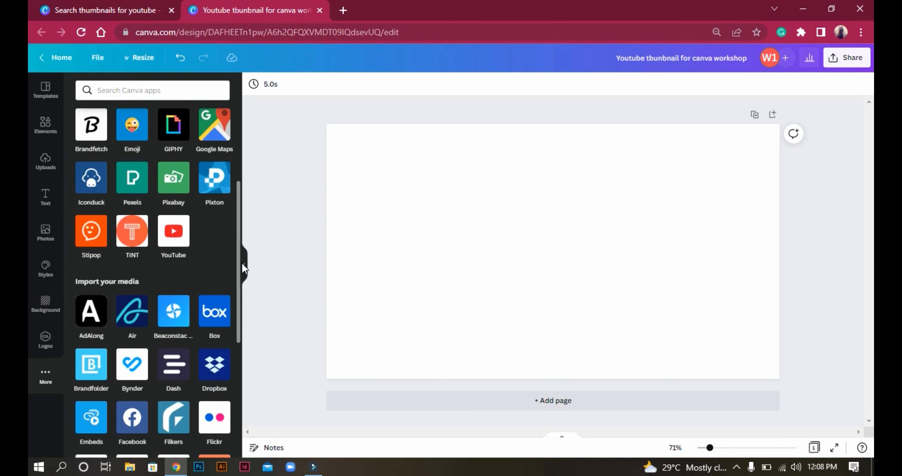
{"action": "scroll", "coordinate": [240, 315], "scroll_direction": "down", "scroll_amount": 6}
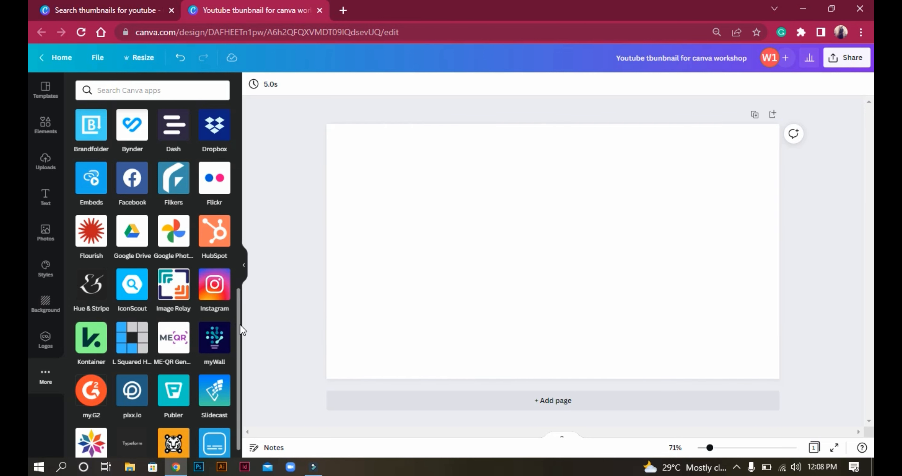
{"action": "scroll", "coordinate": [241, 325], "scroll_direction": "down", "scroll_amount": 1}
{"action": "left_click_drag", "start_coordinate": [240, 367], "coordinate": [261, 99]}
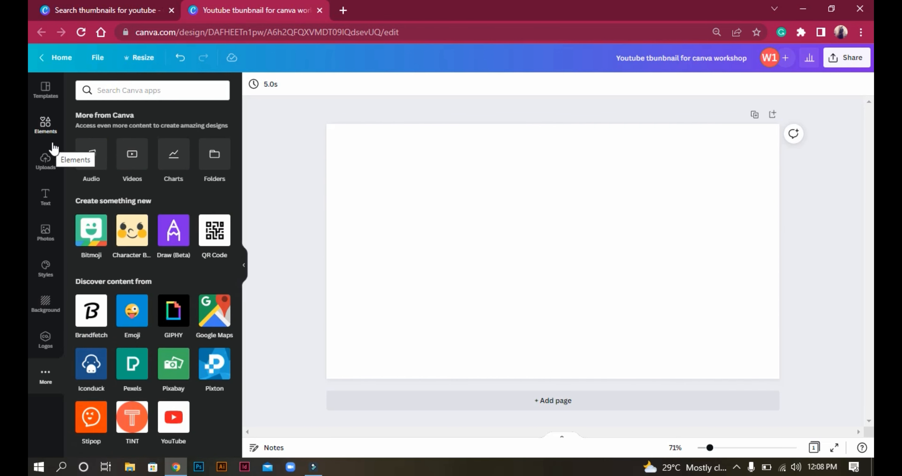
Select the blank page and look over the available design templates
{"action": "left_click", "coordinate": [365, 185]}
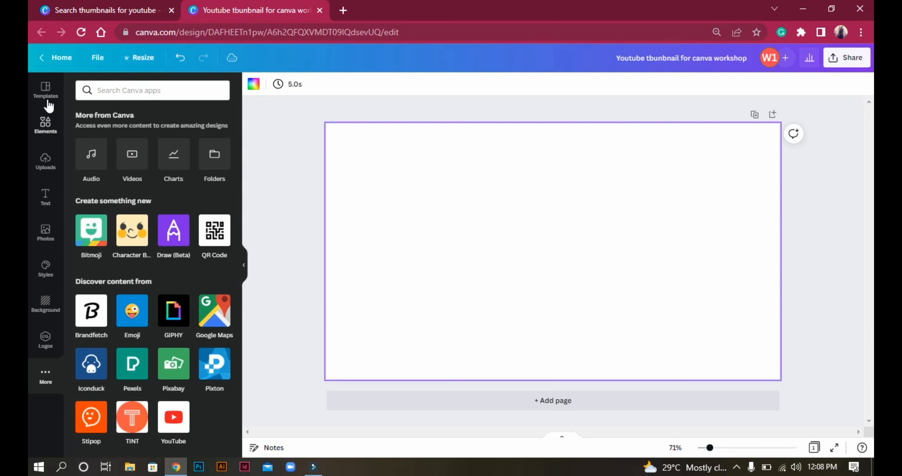
{"action": "left_click", "coordinate": [45, 90]}
{"action": "left_click", "coordinate": [387, 160]}
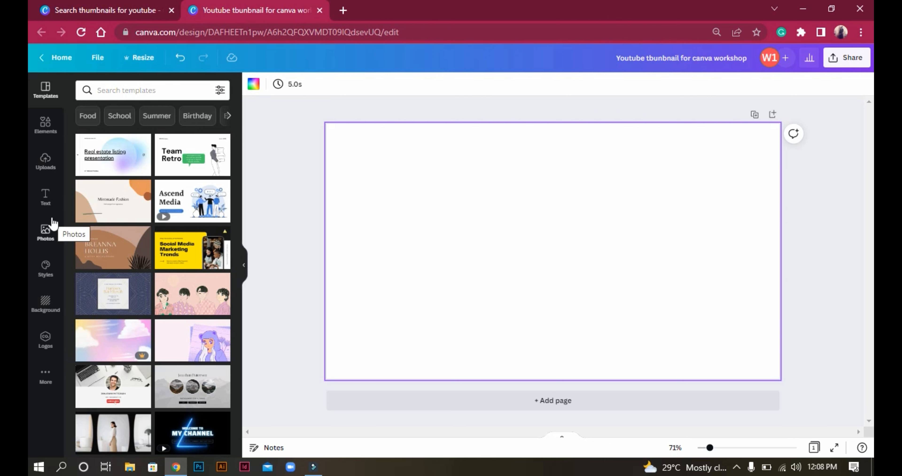
Open the full Abstract background category and browse its images
{"action": "left_click", "coordinate": [45, 310]}
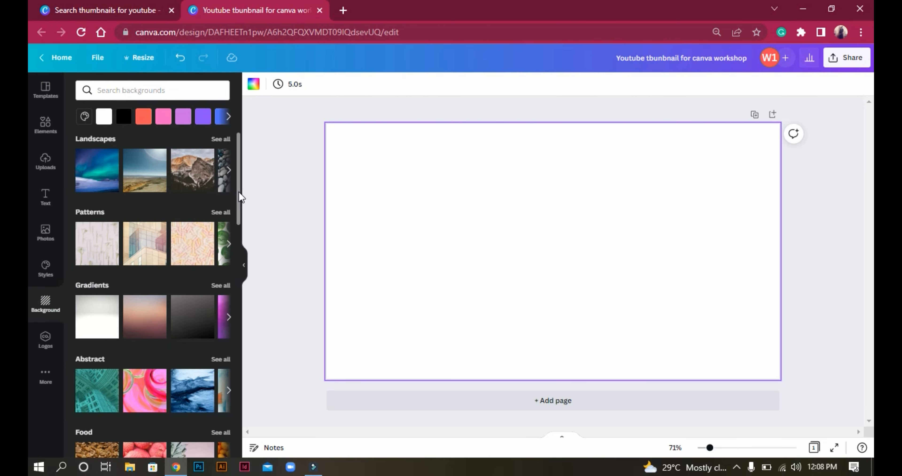
{"action": "left_click_drag", "start_coordinate": [239, 191], "coordinate": [243, 202]}
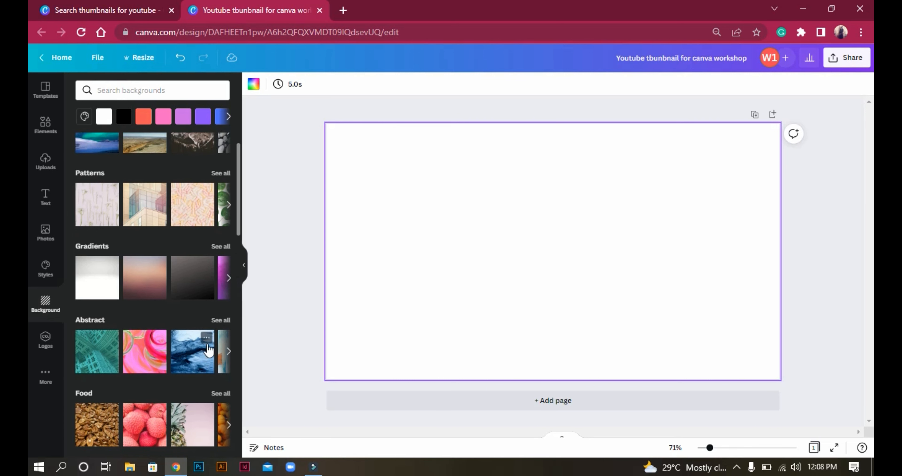
{"action": "left_click", "coordinate": [220, 319]}
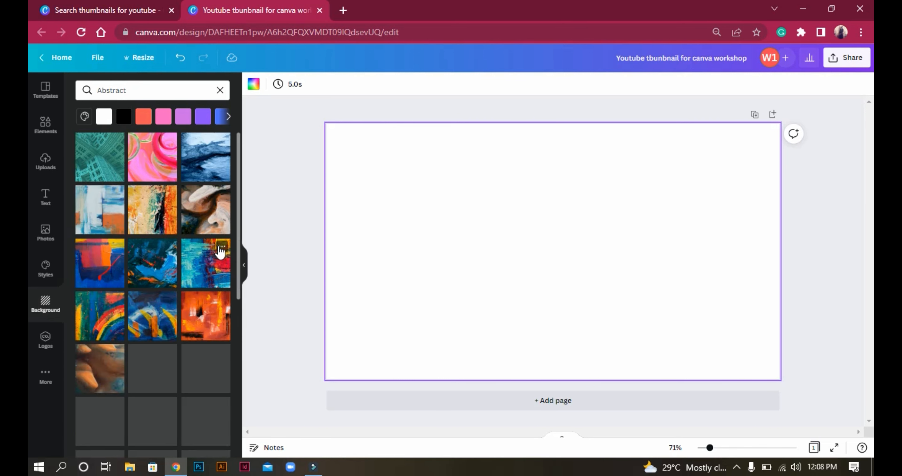
{"action": "left_click_drag", "start_coordinate": [239, 242], "coordinate": [268, 432]}
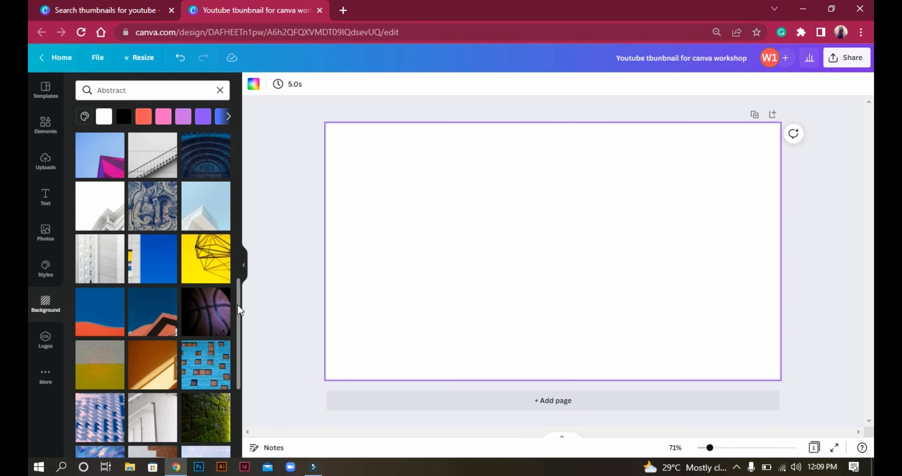
{"action": "left_click_drag", "start_coordinate": [239, 305], "coordinate": [239, 451]}
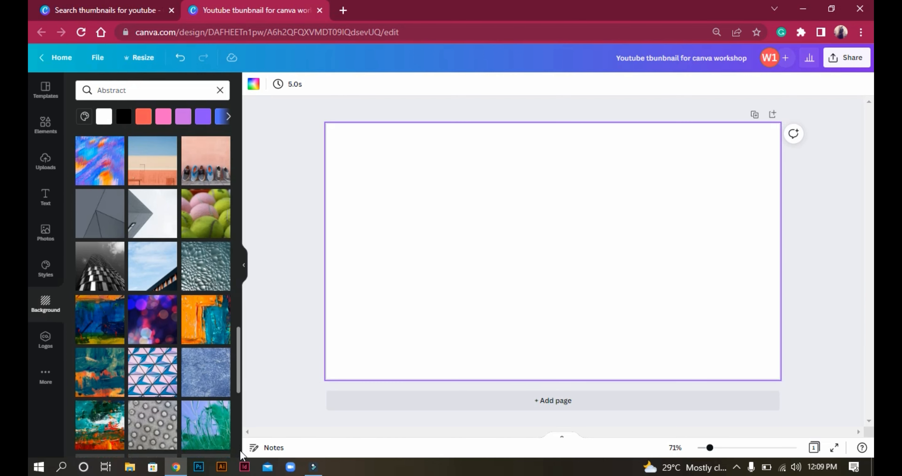
Browse the Patterns background category and apply the dark charcoal textured background to the blank page
{"action": "left_click", "coordinate": [60, 310]}
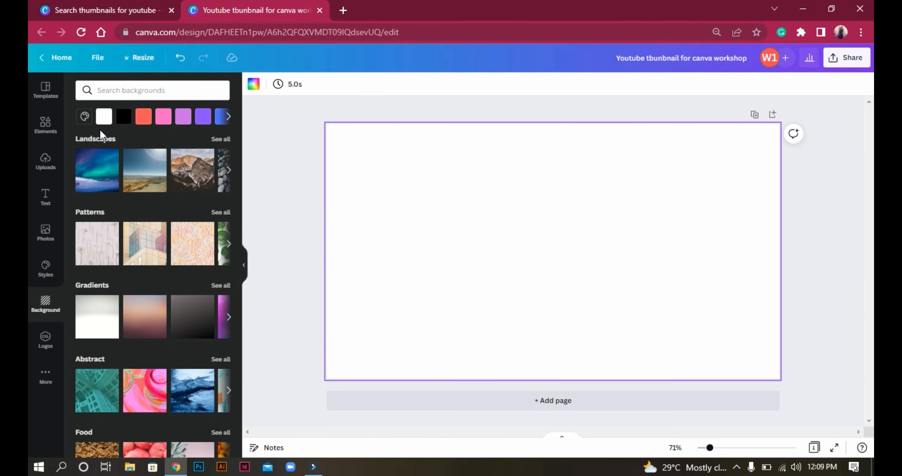
{"action": "left_click", "coordinate": [98, 214]}
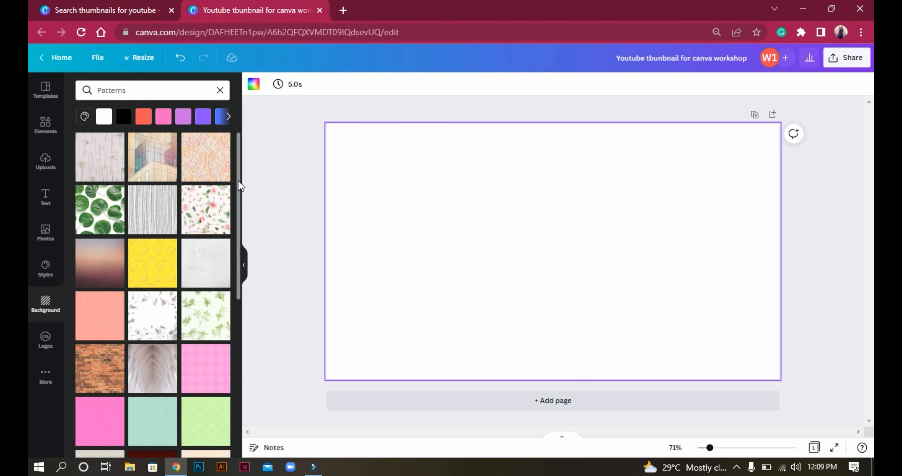
{"action": "left_click_drag", "start_coordinate": [239, 180], "coordinate": [248, 365]}
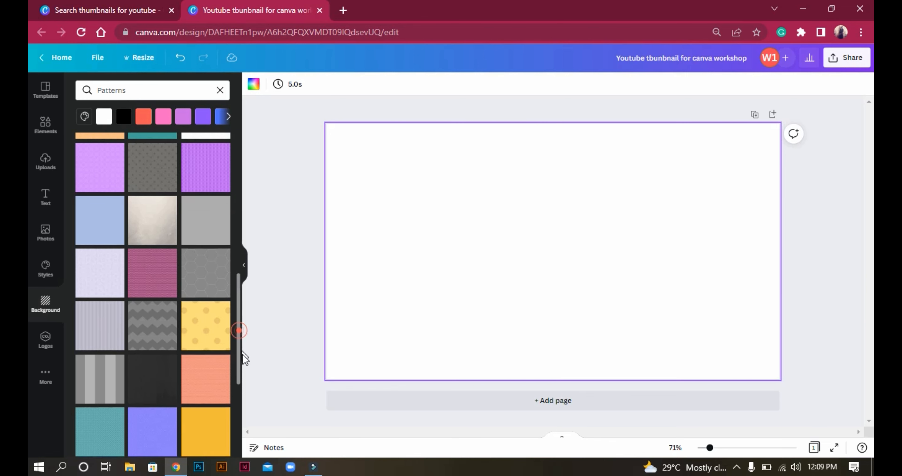
{"action": "scroll", "coordinate": [242, 353], "scroll_direction": "down", "scroll_amount": 8}
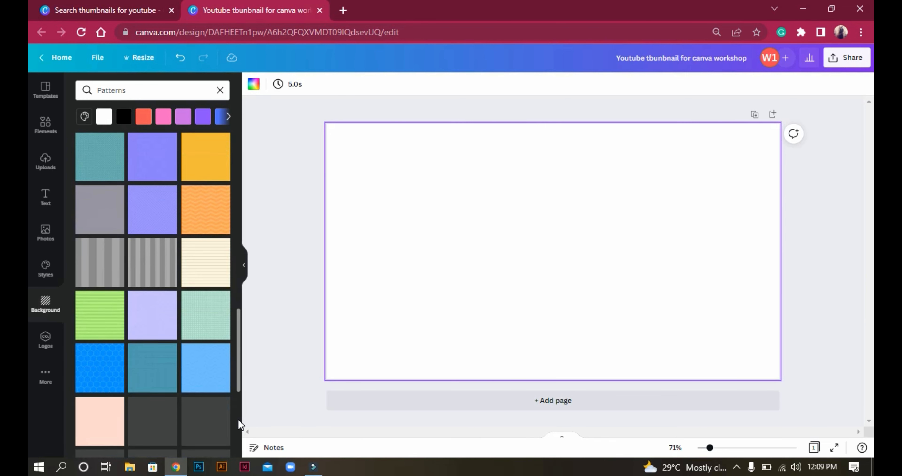
{"action": "scroll", "coordinate": [240, 367], "scroll_direction": "down", "scroll_amount": 3}
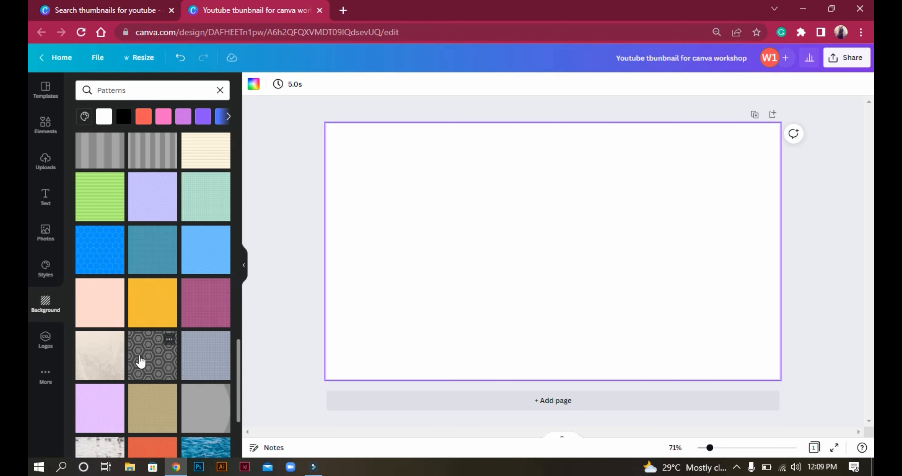
{"action": "scroll", "coordinate": [239, 372], "scroll_direction": "down", "scroll_amount": 5}
{"action": "left_click_drag", "start_coordinate": [243, 417], "coordinate": [244, 330]}
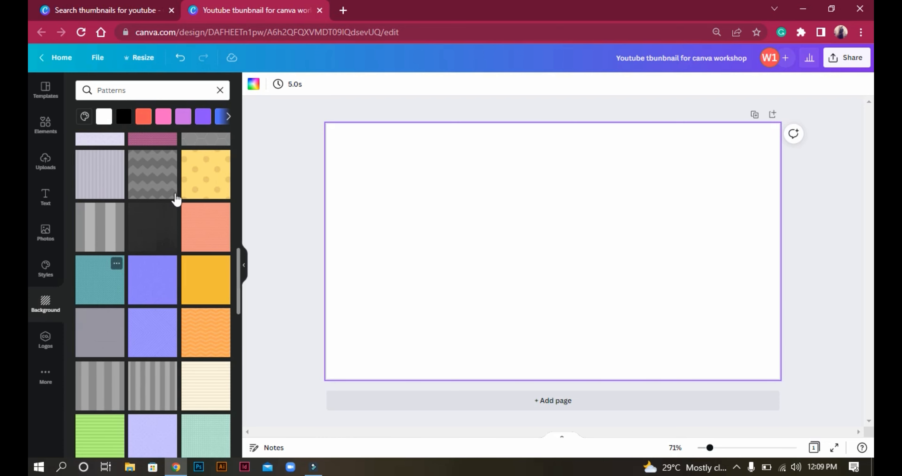
{"action": "left_click", "coordinate": [159, 218]}
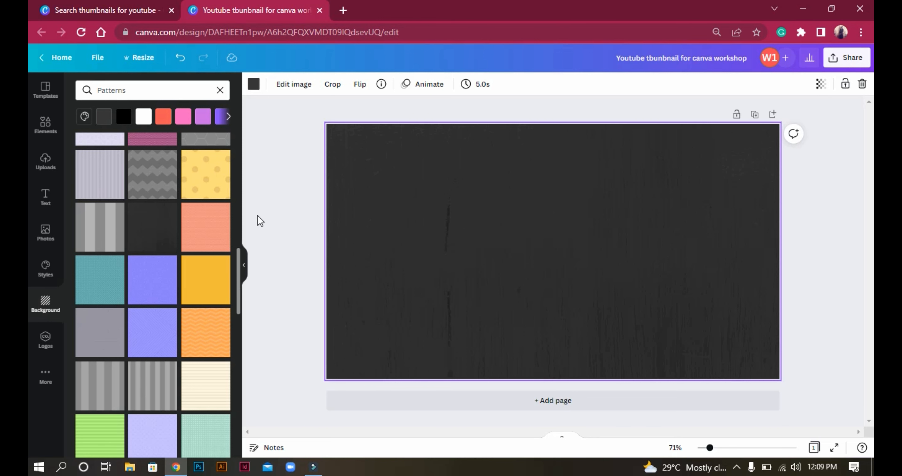
Return to the background categories and search the backgrounds for "technical"
{"action": "scroll", "coordinate": [239, 263], "scroll_direction": "down", "scroll_amount": 5}
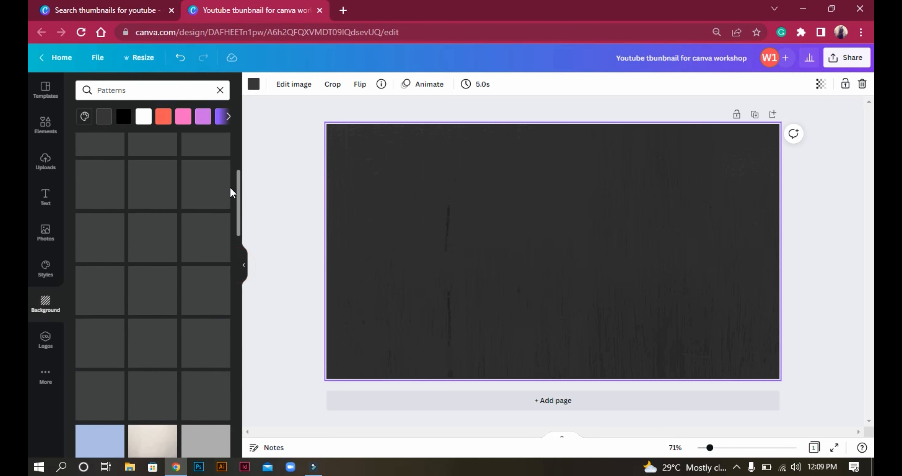
{"action": "left_click", "coordinate": [47, 301]}
{"action": "left_click", "coordinate": [149, 91]}
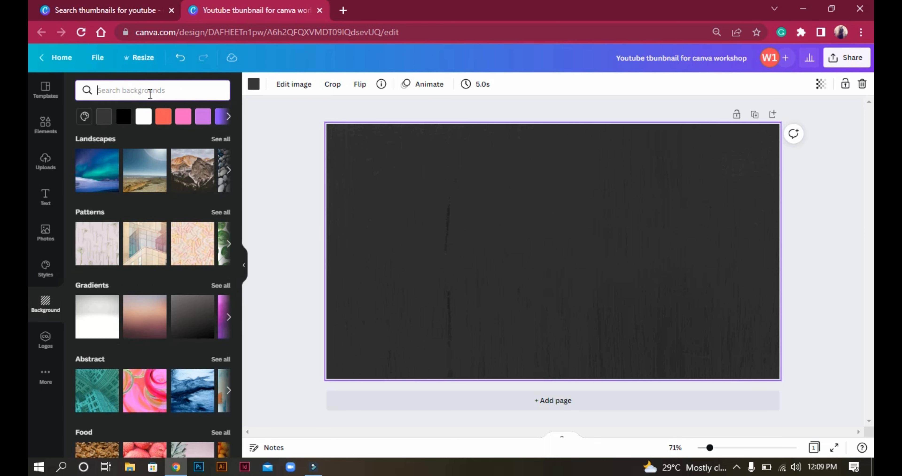
{"action": "type", "text": "tac"}
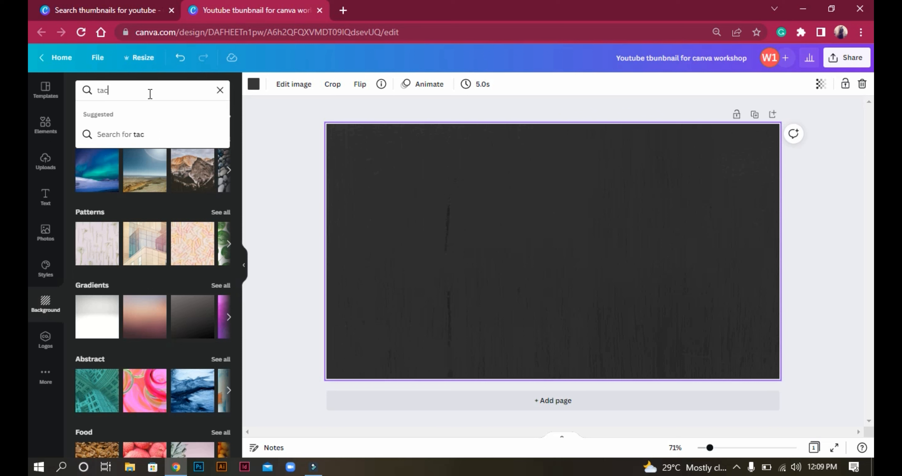
{"action": "key", "text": "BackSpace"}
{"action": "key", "text": "BackSpace"}
{"action": "key", "text": "BackSpace"}
{"action": "type", "text": "te"}
{"action": "key", "text": "Return"}
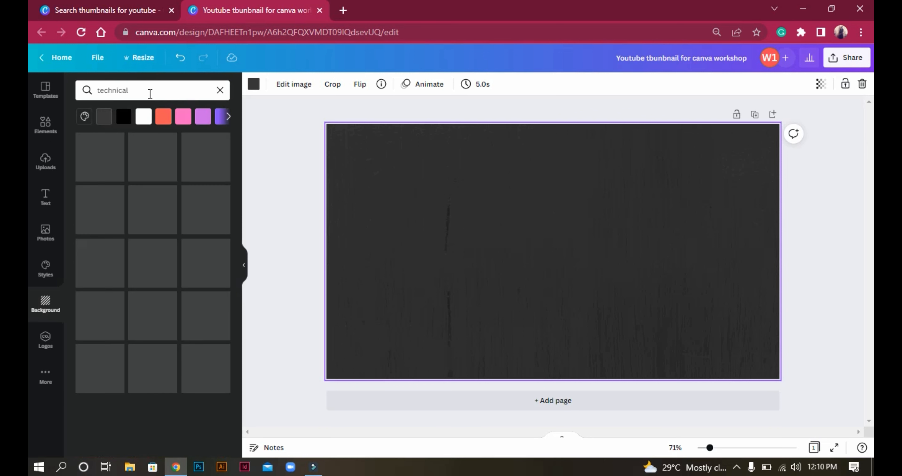
Search the backgrounds for "computer" instead, then clear the search term
{"action": "left_click_drag", "start_coordinate": [143, 90], "coordinate": [77, 86]}
{"action": "type", "text": "computer"}
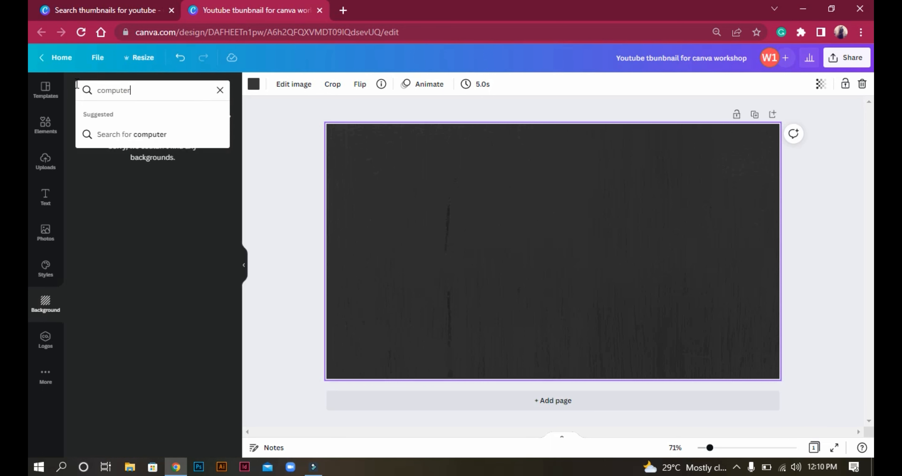
{"action": "key", "text": "Return"}
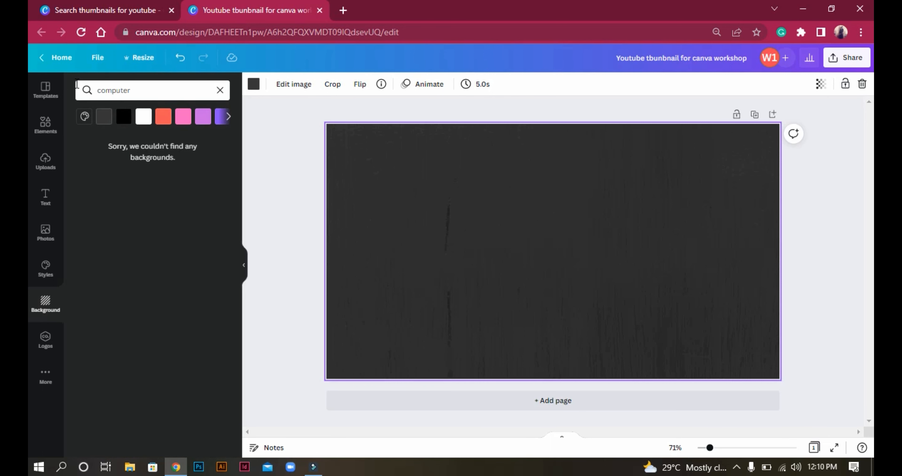
{"action": "double_click", "coordinate": [140, 93]}
{"action": "key", "text": "BackSpace"}
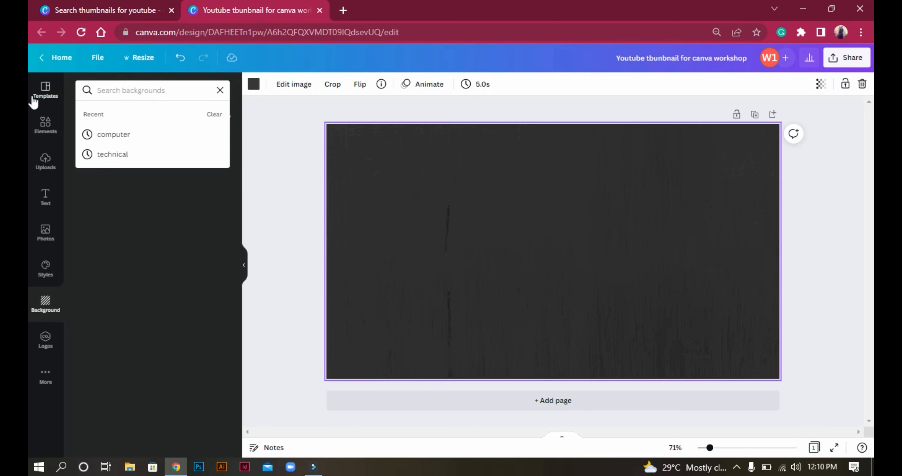
Search the photo library for "technical" and browse the images
{"action": "left_click", "coordinate": [45, 226]}
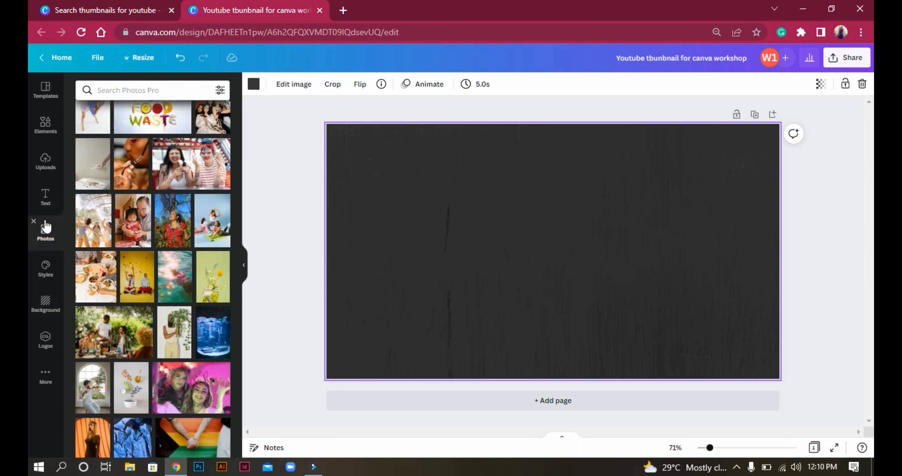
{"action": "left_click", "coordinate": [169, 90]}
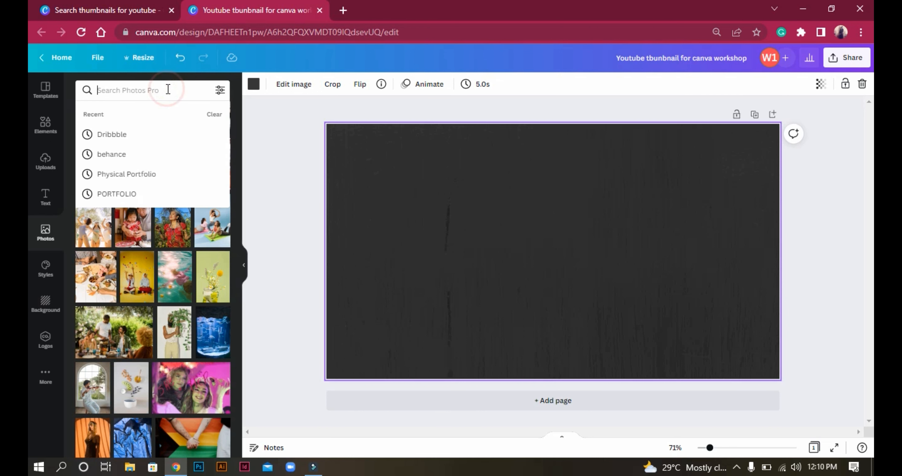
{"action": "type", "text": "tch"}
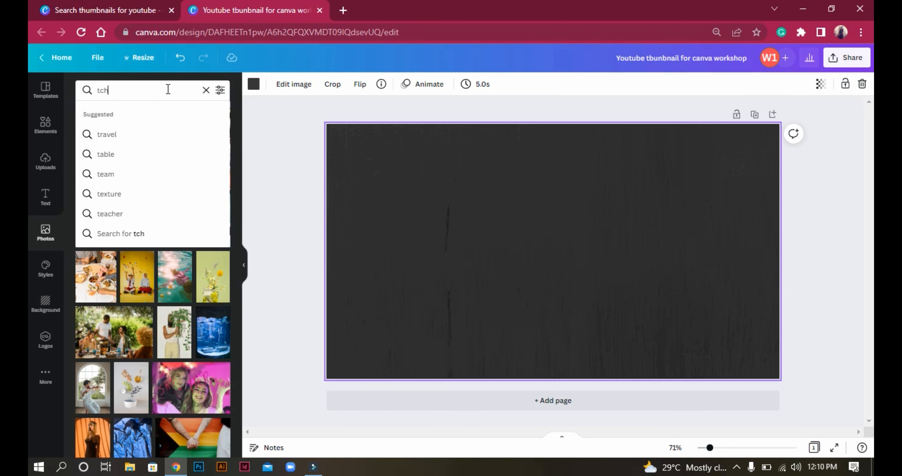
{"action": "type", "text": "chnical"}
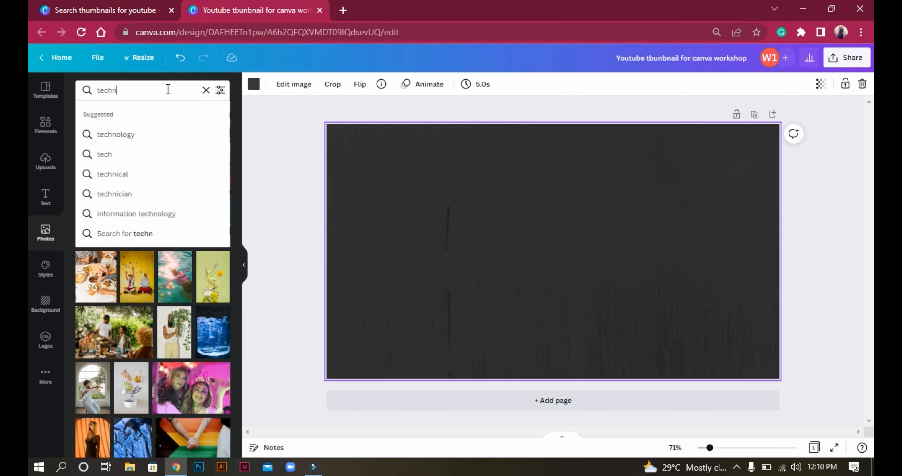
{"action": "key", "text": "Return"}
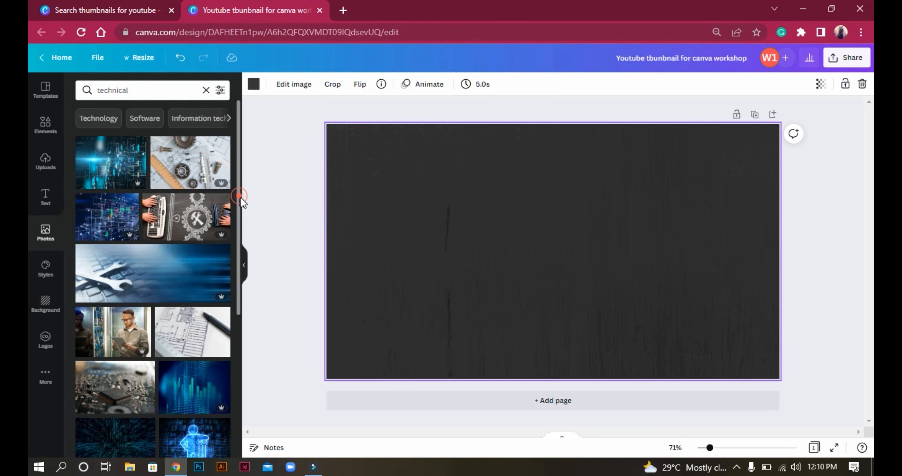
{"action": "scroll", "coordinate": [210, 246], "scroll_direction": "down", "scroll_amount": 1}
Search the photos for "canva" instead and browse through the images
{"action": "left_click", "coordinate": [142, 87]}
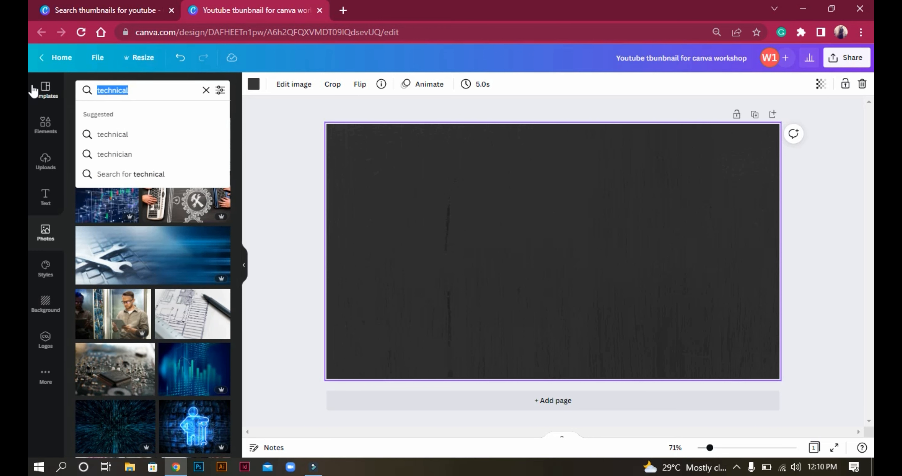
{"action": "type", "text": "canva"}
{"action": "key", "text": "Return"}
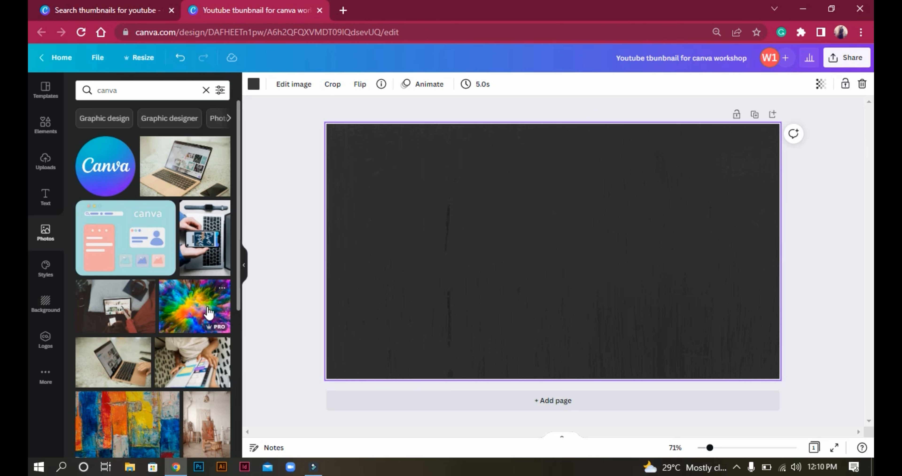
{"action": "left_click_drag", "start_coordinate": [241, 274], "coordinate": [232, 440]}
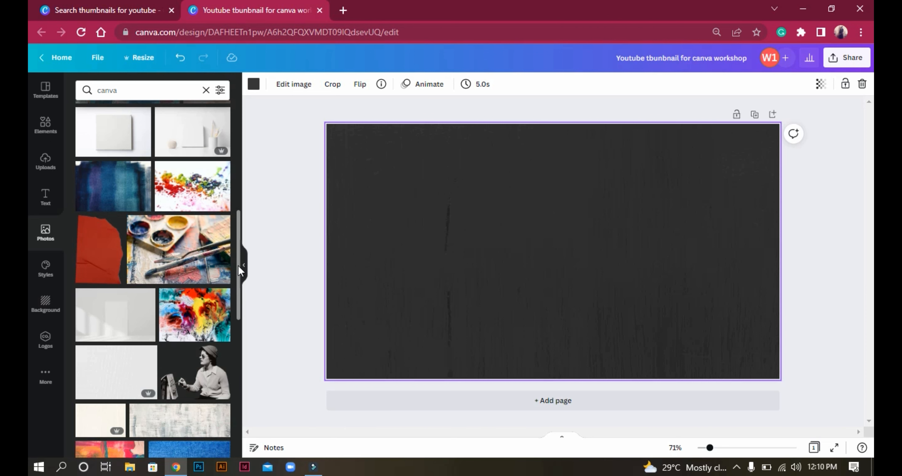
{"action": "left_click_drag", "start_coordinate": [238, 265], "coordinate": [238, 236]}
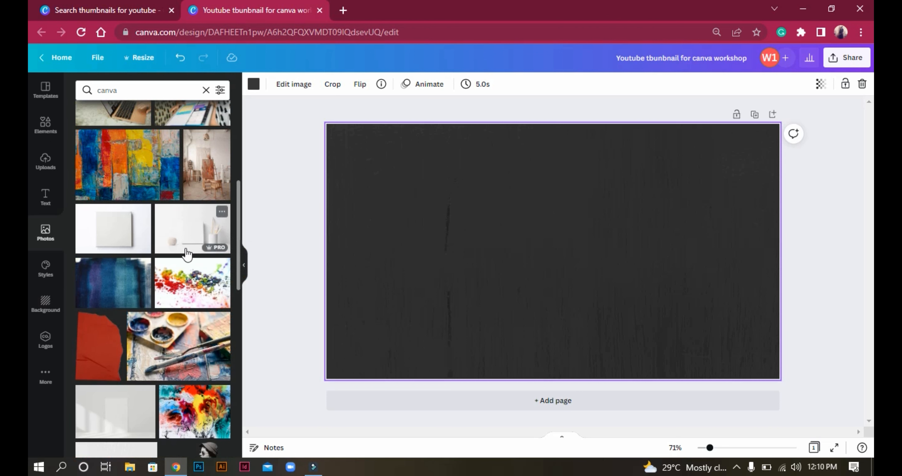
{"action": "left_click_drag", "start_coordinate": [238, 235], "coordinate": [241, 394]}
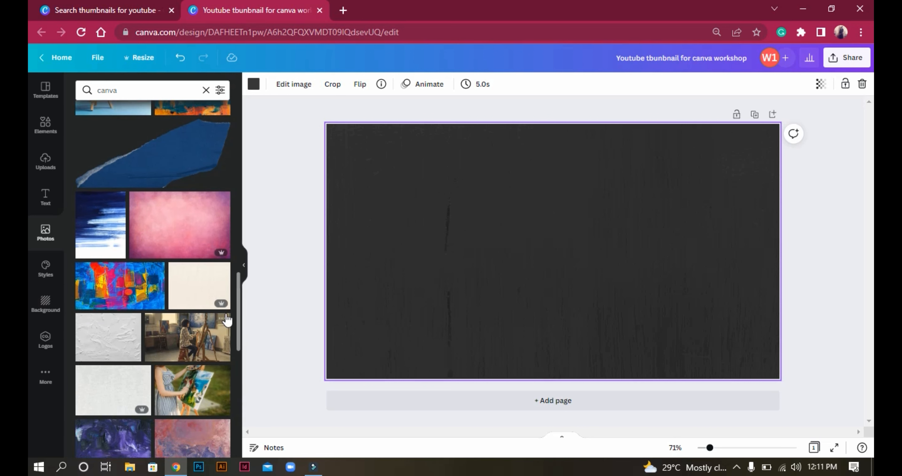
{"action": "left_click_drag", "start_coordinate": [238, 332], "coordinate": [241, 358]}
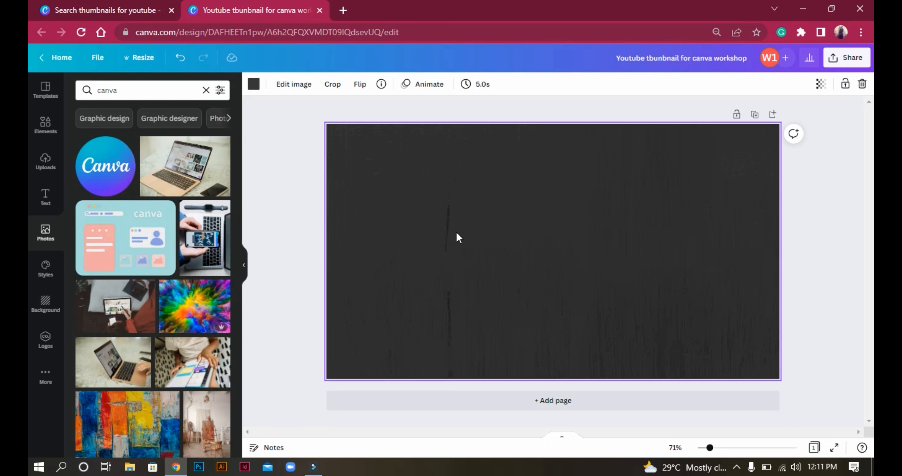
Switch to the suggested "Graphic designer" photo search and place the blue neon "Graphic design" photo near the page's upper middle
{"action": "left_click", "coordinate": [154, 119]}
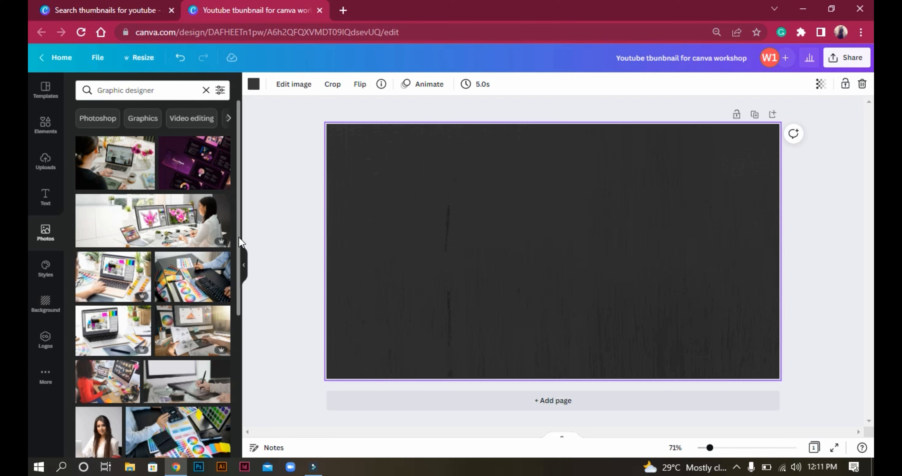
{"action": "left_click_drag", "start_coordinate": [239, 237], "coordinate": [256, 377]}
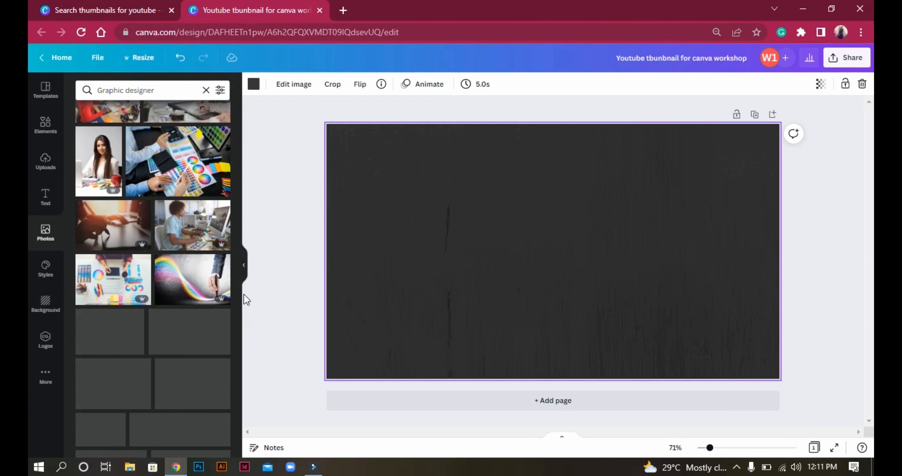
{"action": "left_click_drag", "start_coordinate": [239, 289], "coordinate": [242, 350]}
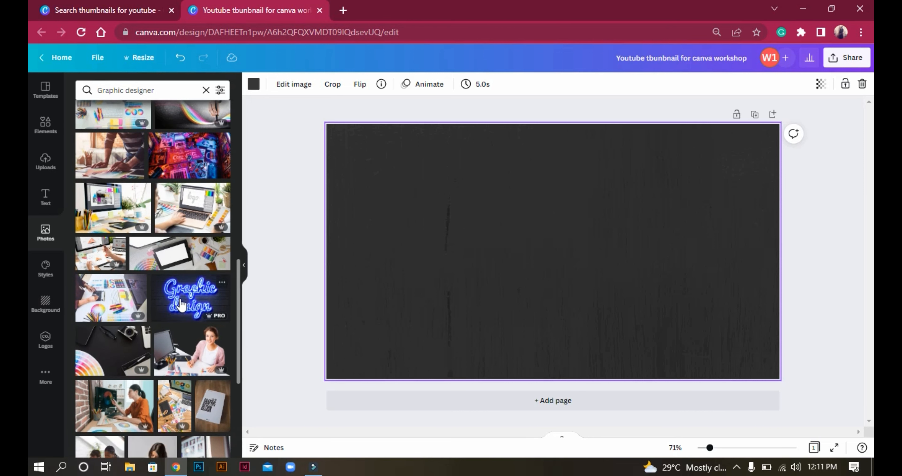
{"action": "left_click", "coordinate": [191, 297]}
{"action": "left_click_drag", "start_coordinate": [502, 281], "coordinate": [487, 264]}
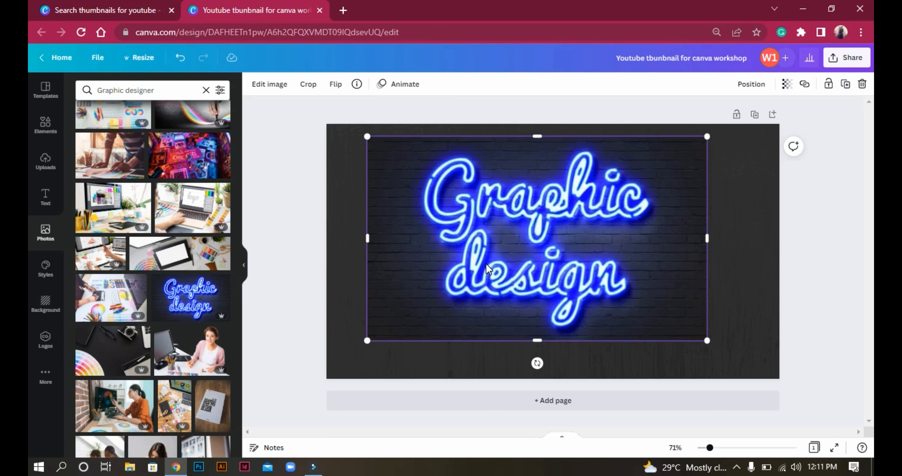
Add a second page and move the neon "Graphic design" photo from page 1 onto it, leaving only the charcoal background on page 1
{"action": "left_click", "coordinate": [472, 405]}
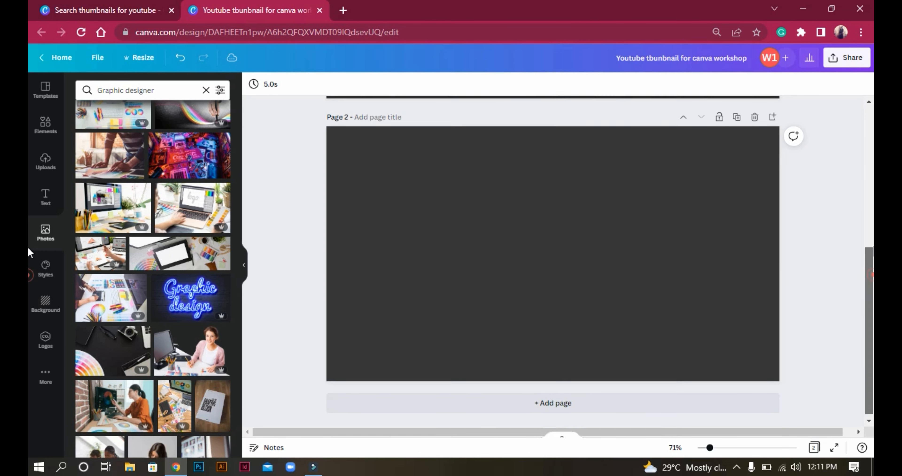
{"action": "left_click_drag", "start_coordinate": [872, 274], "coordinate": [872, 202]}
{"action": "left_click_drag", "start_coordinate": [581, 157], "coordinate": [603, 430]}
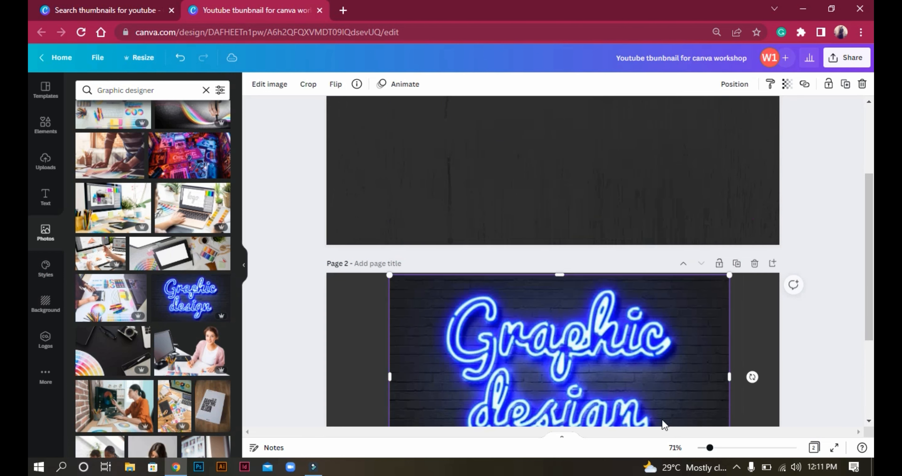
{"action": "left_click_drag", "start_coordinate": [870, 335], "coordinate": [870, 411]}
{"action": "left_click", "coordinate": [283, 328]}
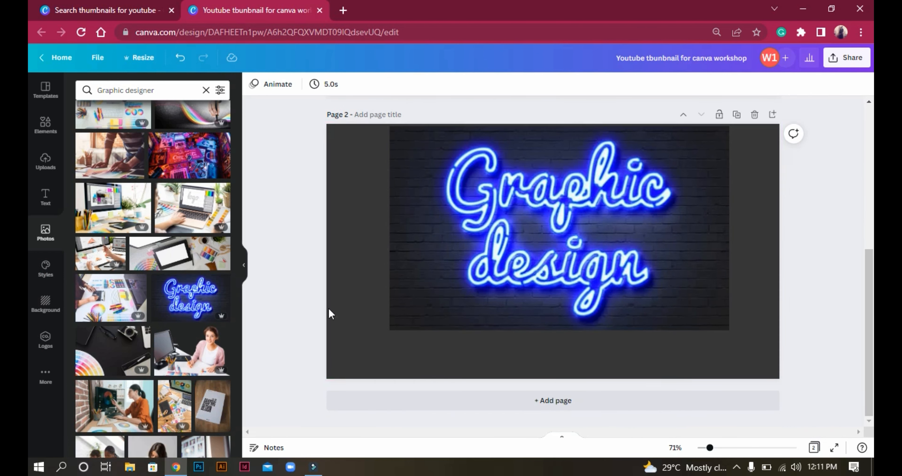
{"action": "left_click_drag", "start_coordinate": [871, 321], "coordinate": [871, 142]}
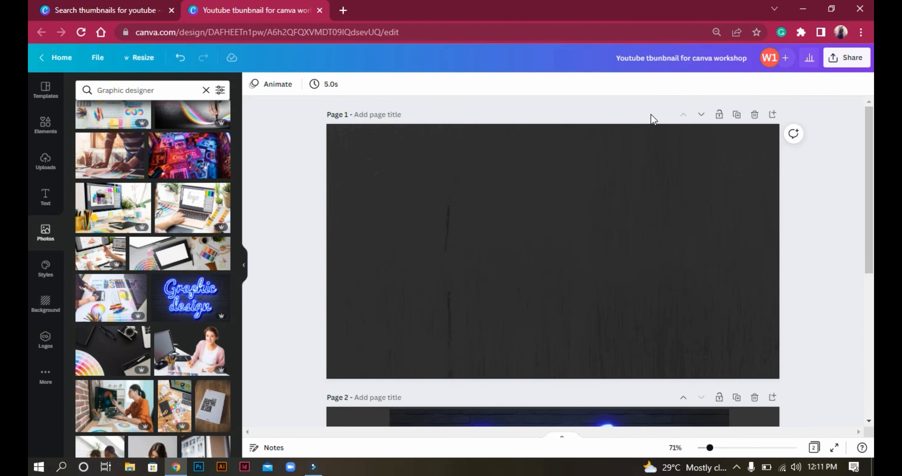
{"action": "left_click", "coordinate": [747, 183]}
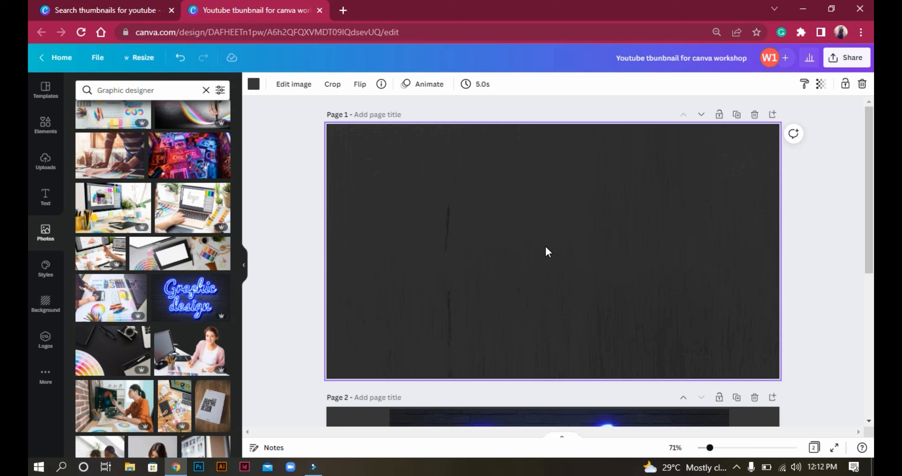
{"action": "left_click_drag", "start_coordinate": [571, 246], "coordinate": [790, 371]}
{"action": "left_click_drag", "start_coordinate": [638, 178], "coordinate": [666, 271]}
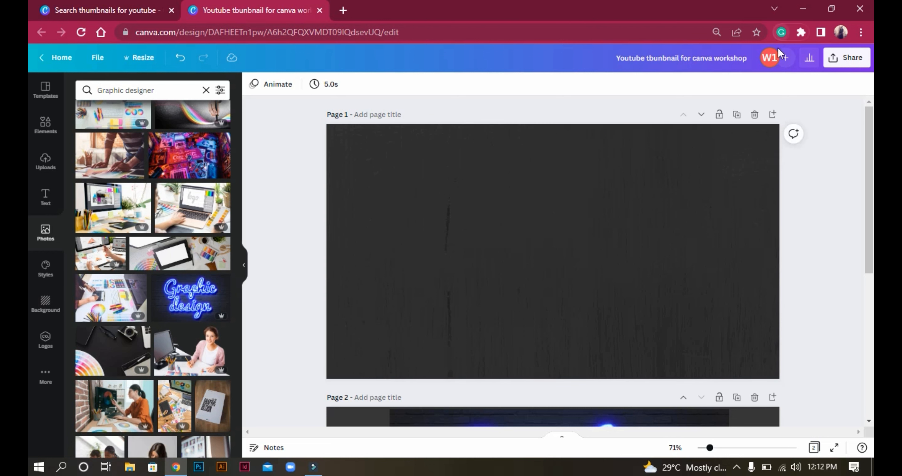
Post the comment "is mai logo add karna hai" on page 1
{"action": "left_click", "coordinate": [795, 134]}
{"action": "left_click", "coordinate": [777, 151]}
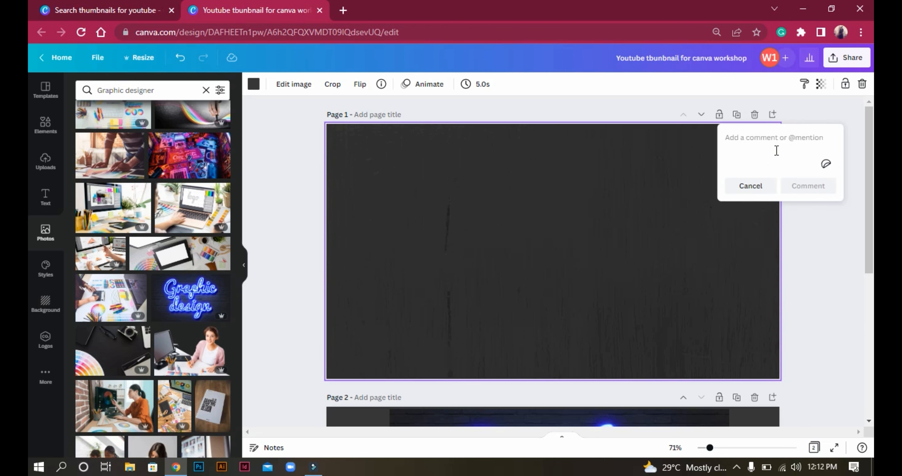
{"action": "type", "text": "is ma"}
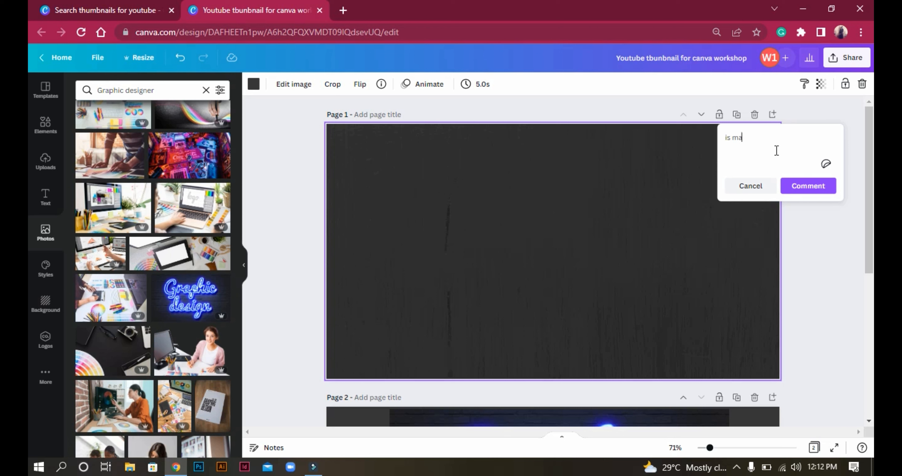
{"action": "type", "text": "i logo add karna hai"}
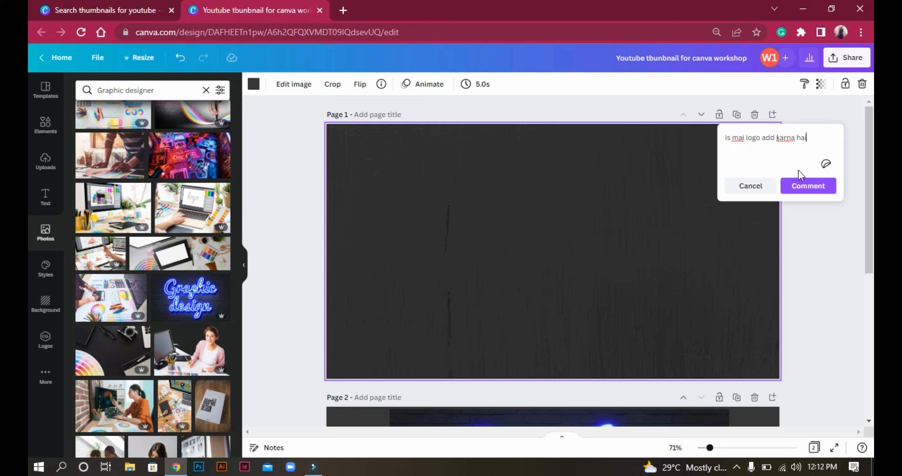
{"action": "left_click", "coordinate": [811, 187]}
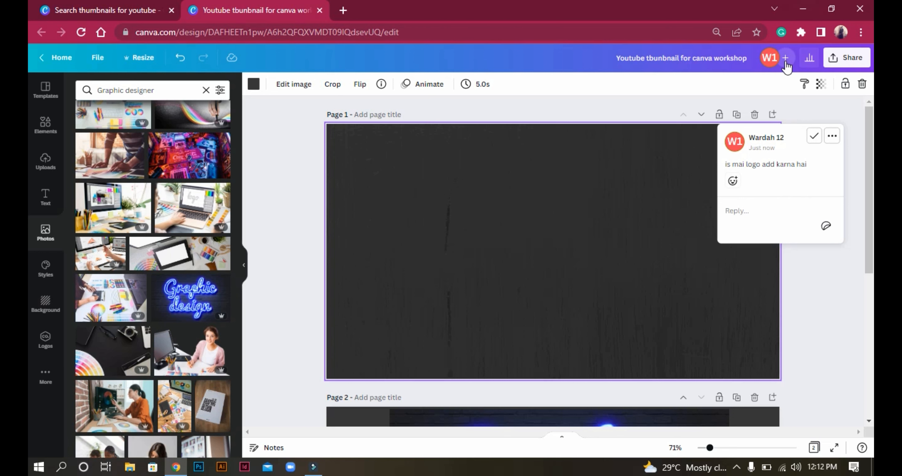
Bring the page 1 comment fully into view and delete its thread
{"action": "left_click", "coordinate": [658, 169]}
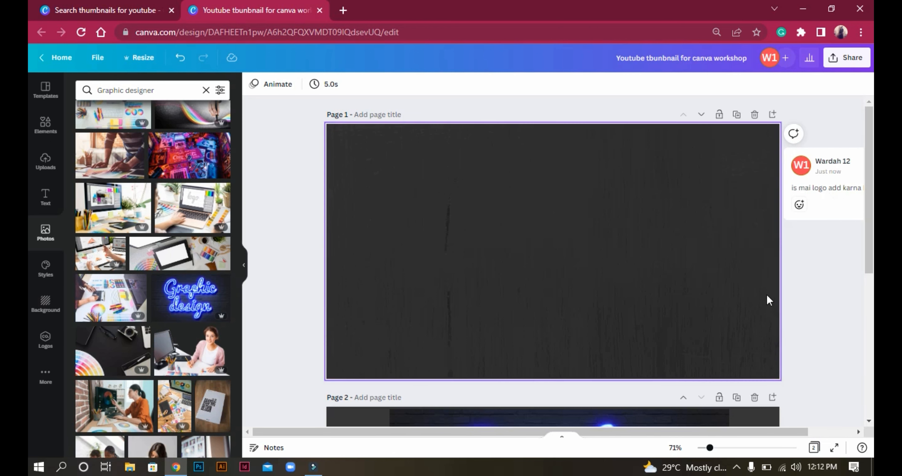
{"action": "left_click_drag", "start_coordinate": [804, 434], "coordinate": [853, 434]}
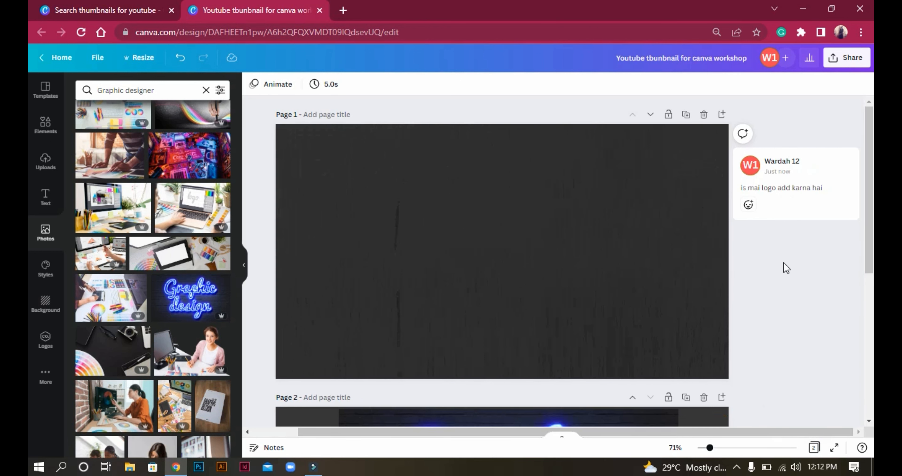
{"action": "mouse_move", "coordinate": [785, 153]}
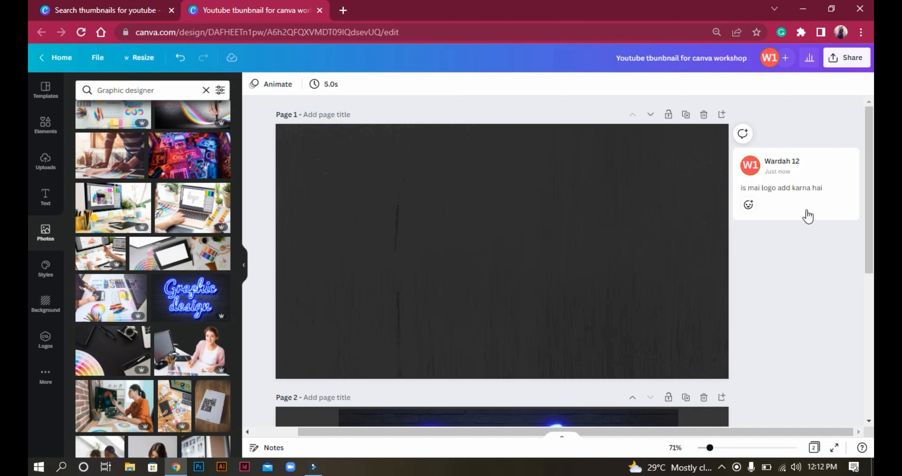
{"action": "left_click", "coordinate": [852, 163]}
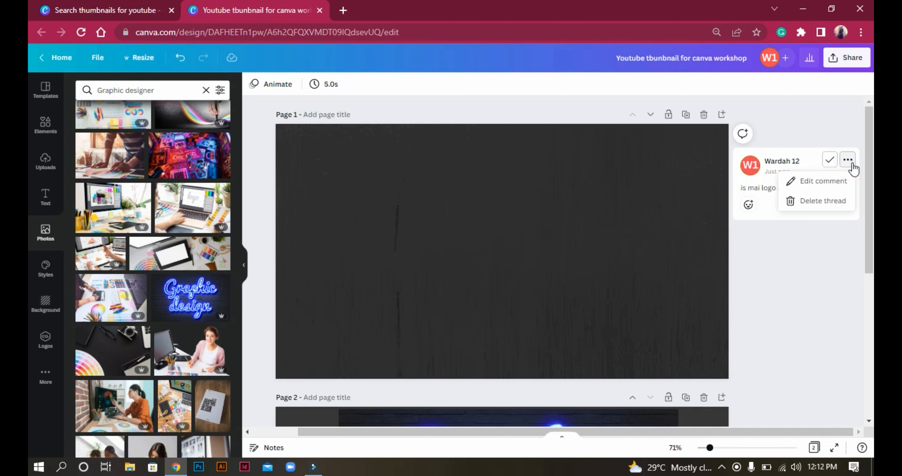
{"action": "left_click", "coordinate": [811, 206]}
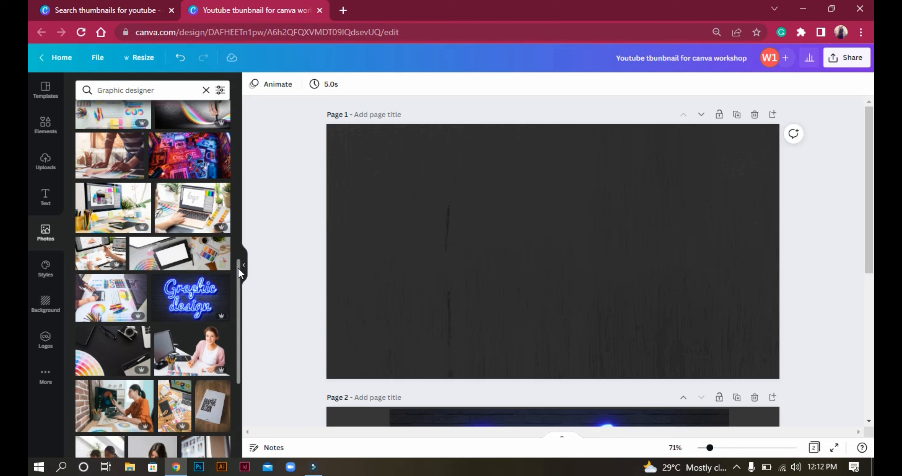
Browse further through the "Graphic designer" photos and open the Elements library
{"action": "scroll", "coordinate": [238, 268], "scroll_direction": "down", "scroll_amount": 1}
{"action": "scroll", "coordinate": [245, 284], "scroll_direction": "down", "scroll_amount": 7}
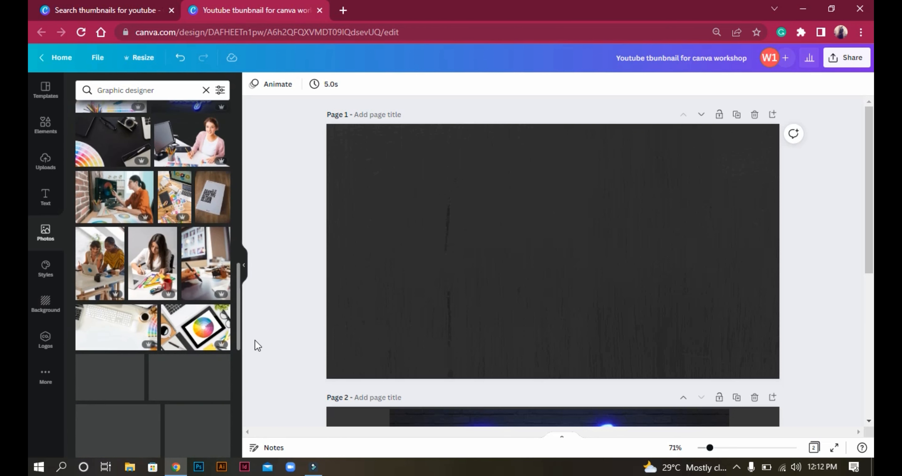
{"action": "scroll", "coordinate": [239, 382], "scroll_direction": "down", "scroll_amount": 4}
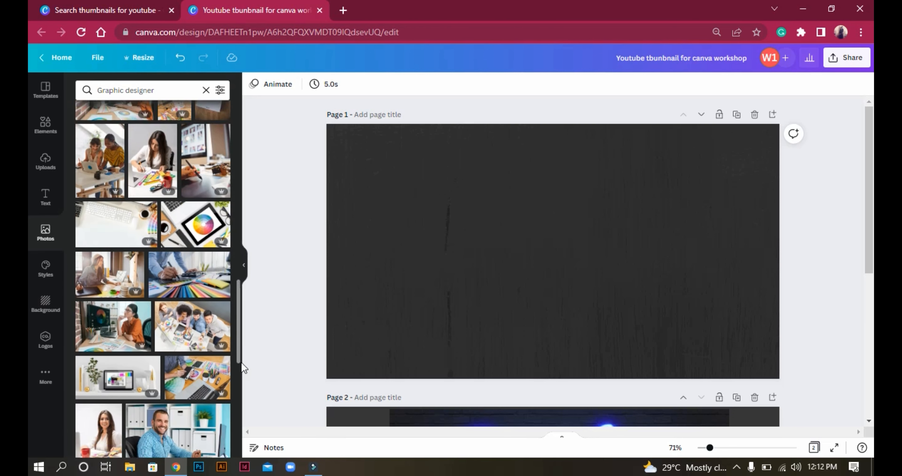
{"action": "left_click_drag", "start_coordinate": [239, 394], "coordinate": [239, 401]}
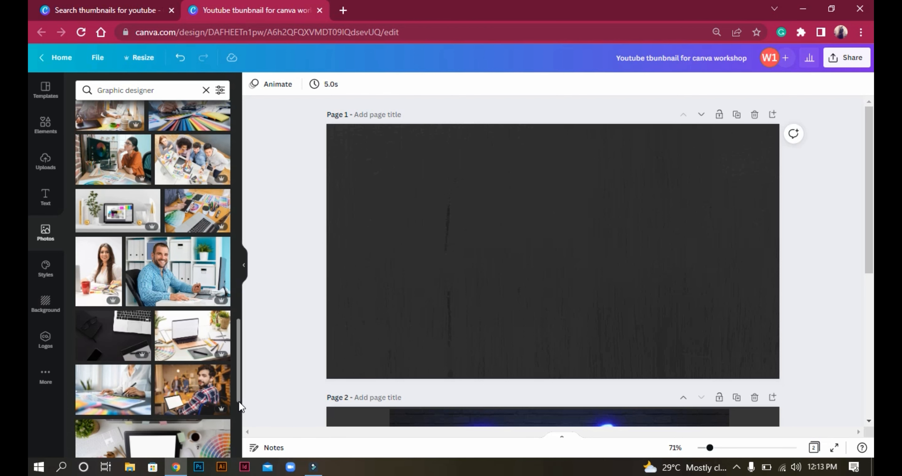
{"action": "scroll", "coordinate": [238, 385], "scroll_direction": "down", "scroll_amount": 8}
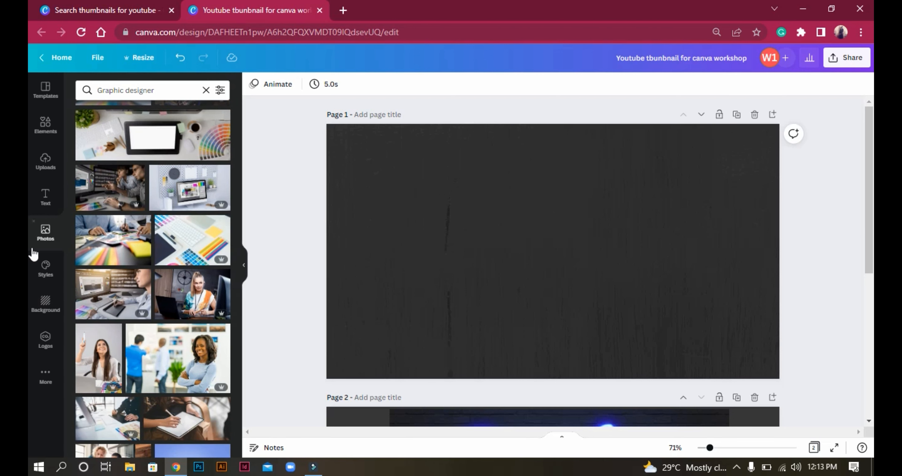
{"action": "left_click", "coordinate": [45, 122]}
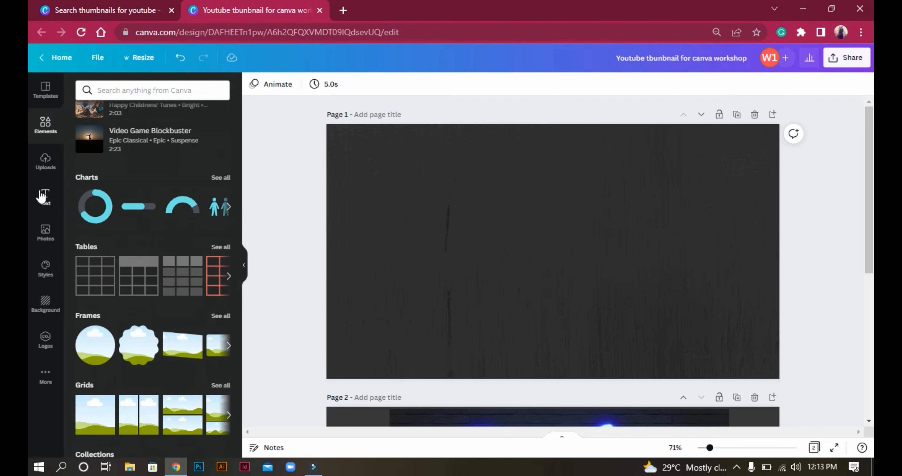
Add a default heading text box to the charcoal background on page 1
{"action": "left_click", "coordinate": [48, 209]}
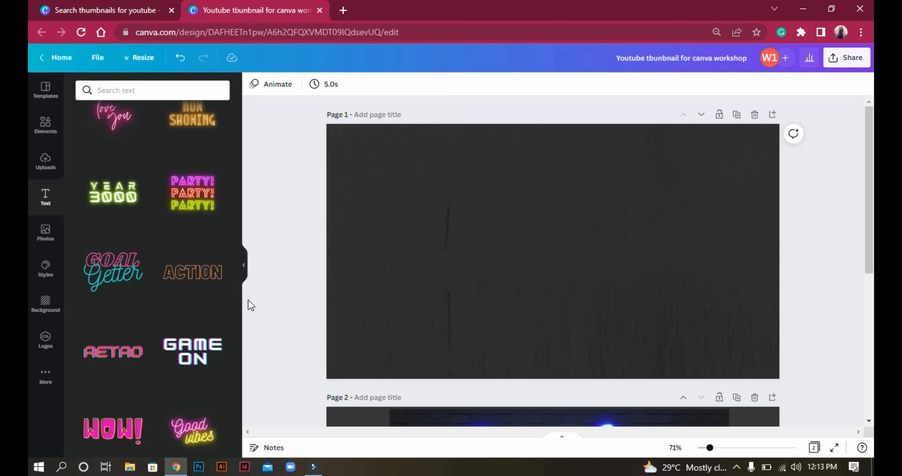
{"action": "scroll", "coordinate": [238, 312], "scroll_direction": "up", "scroll_amount": 10}
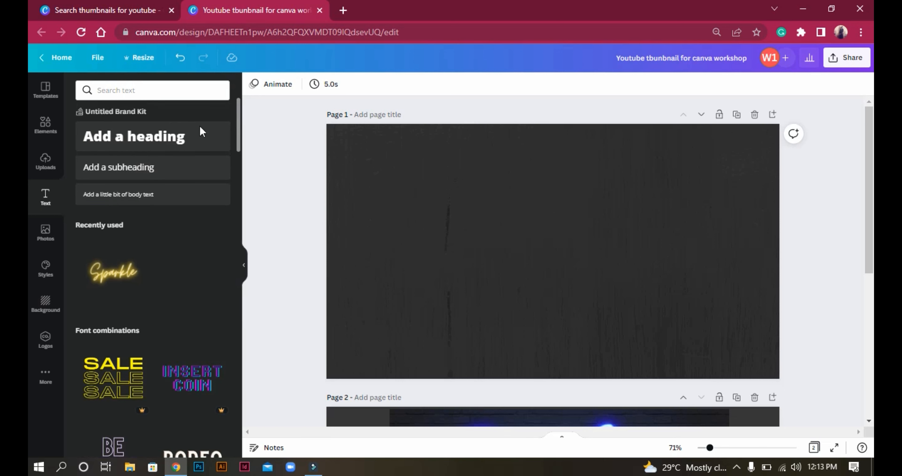
{"action": "left_click", "coordinate": [169, 140]}
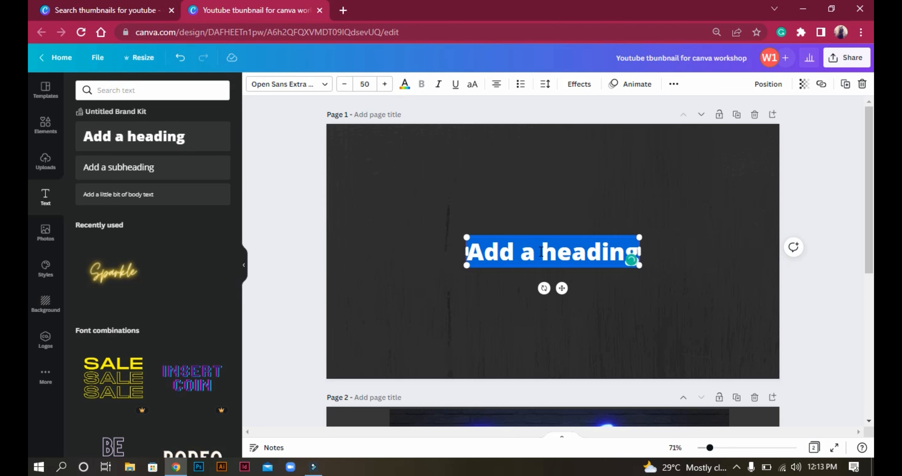
{"action": "type", "text": "H"}
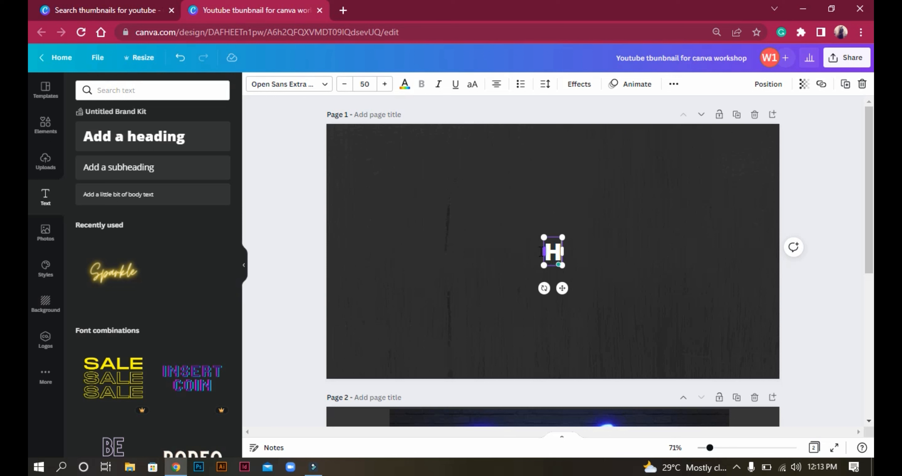
{"action": "type", "text": "ow to"}
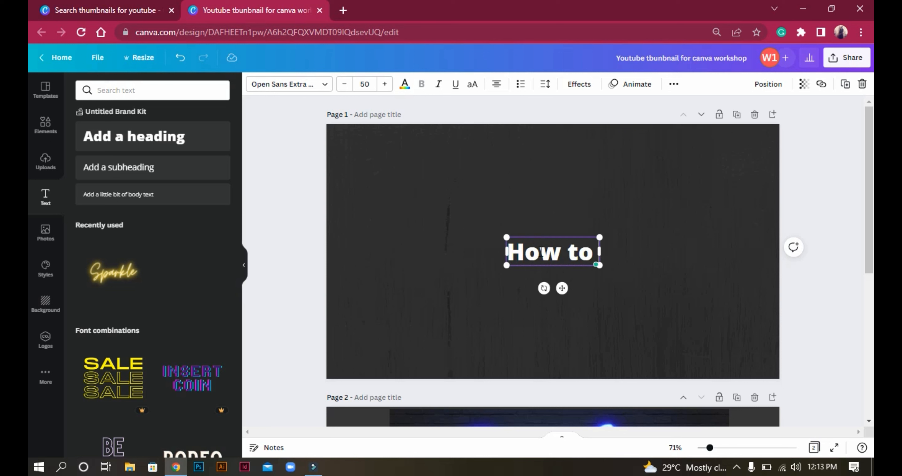
{"action": "type", "text": " U"}
{"action": "key", "text": "BackSpace"}
{"action": "key", "text": "BackSpace"}
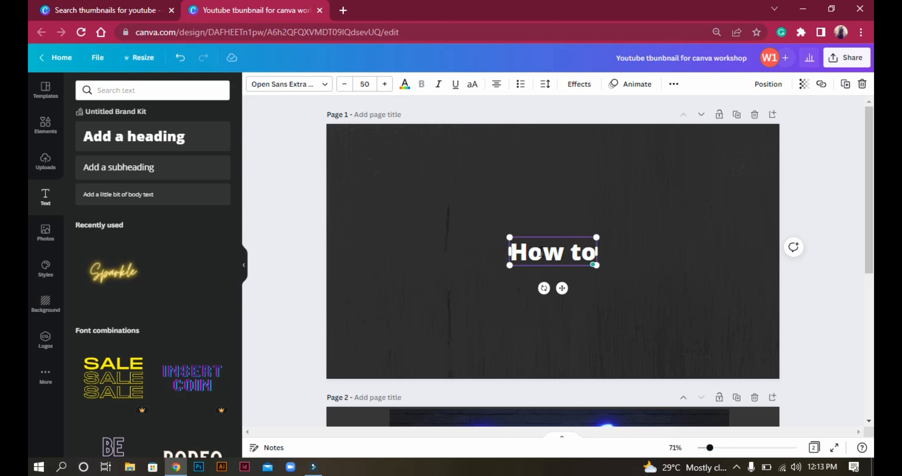
{"action": "type", "text": "use"}
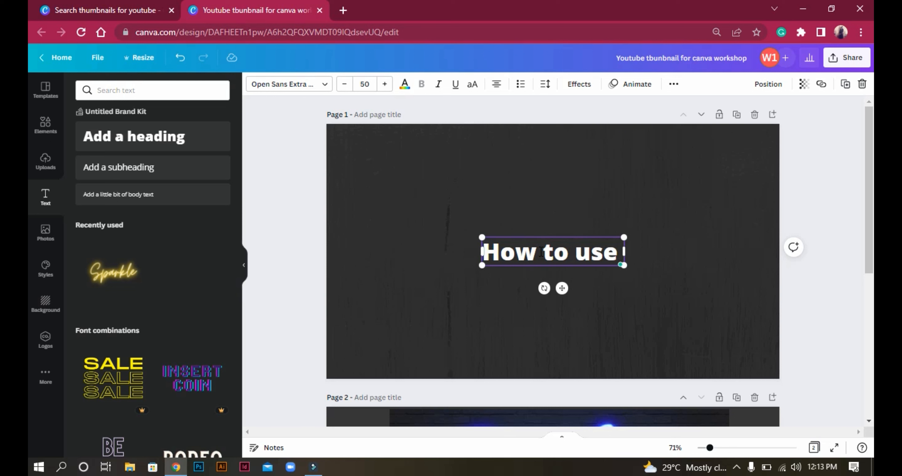
{"action": "key", "text": "BackSpace"}
{"action": "key", "text": "BackSpace"}
{"action": "key", "text": "BackSpace"}
{"action": "key", "text": "BackSpace"}
{"action": "key", "text": "BackSpace"}
{"action": "key", "text": "BackSpace"}
{"action": "key", "text": "BackSpace"}
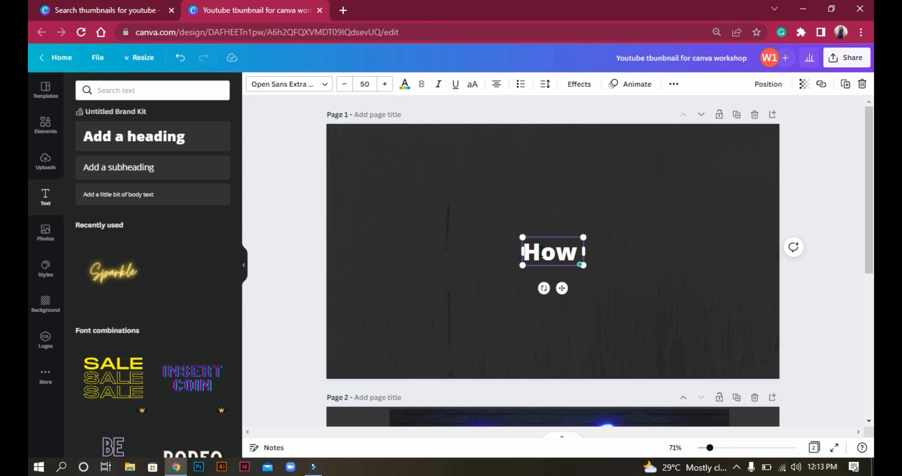
{"action": "key", "text": "BackSpace"}
{"action": "key", "text": "BackSpace"}
{"action": "key", "text": "BackSpace"}
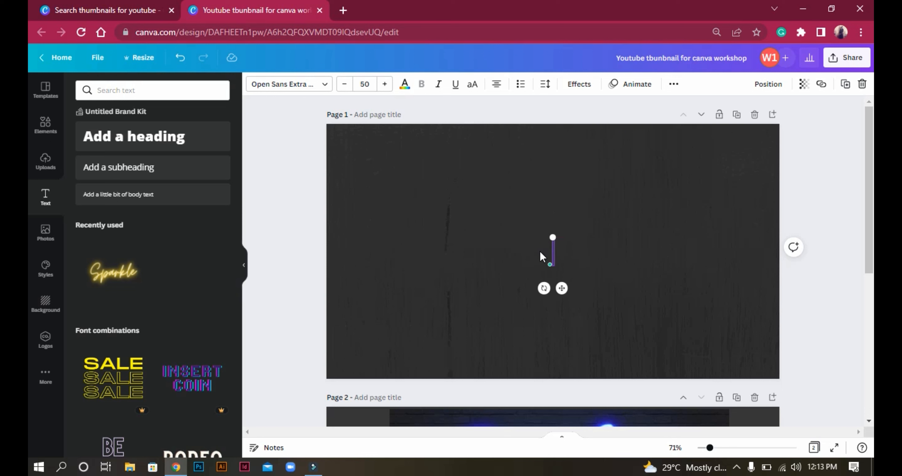
Enter "Learn Canva for" as the wording of the page 1 heading
{"action": "type", "text": "Lea"}
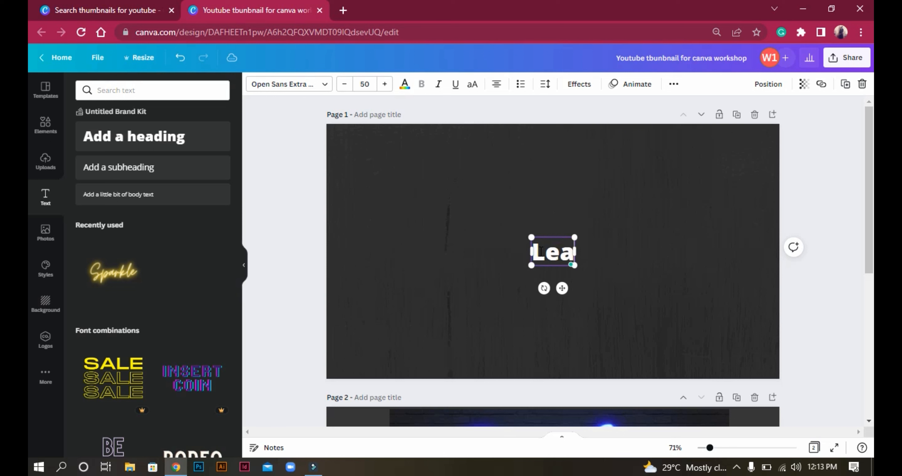
{"action": "type", "text": "rn Canva"}
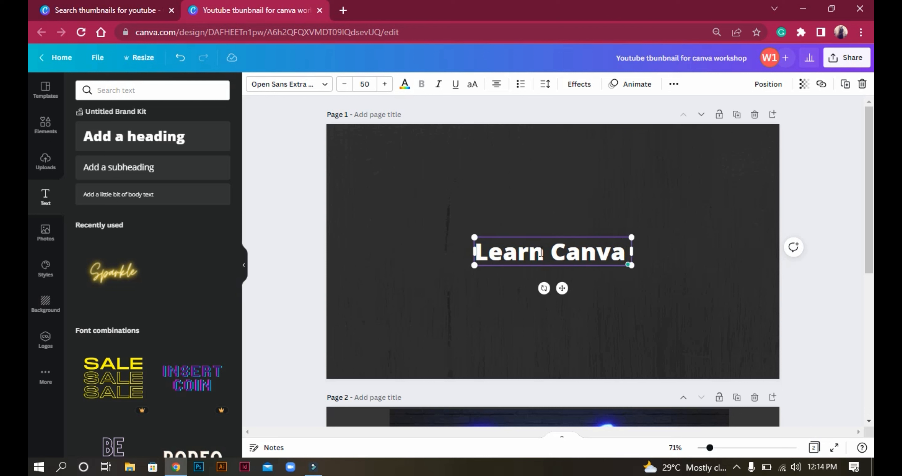
{"action": "type", "text": " F"}
{"action": "key", "text": "BackSpace"}
{"action": "key", "text": "BackSpace"}
{"action": "type", "text": "for "}
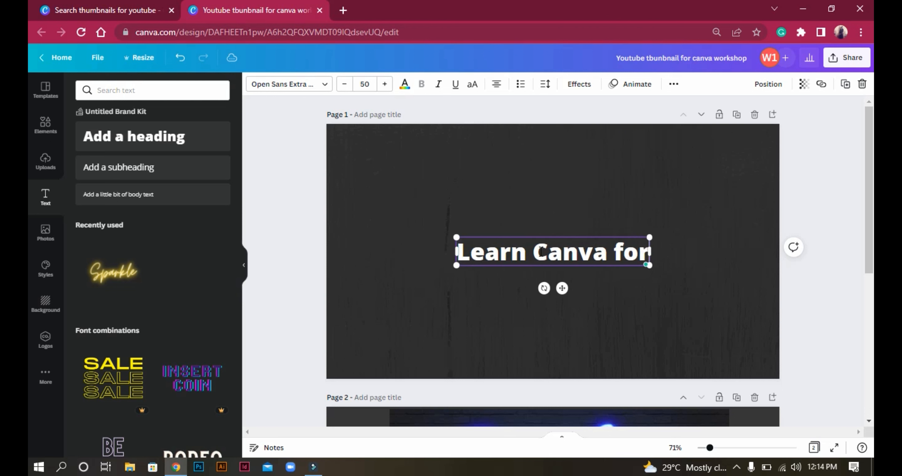
Complete the page 1 heading so that it reads "Learn Canva for Free"
{"action": "type", "text": "FR"}
{"action": "key", "text": "BackSpace"}
{"action": "type", "text": "ree"}
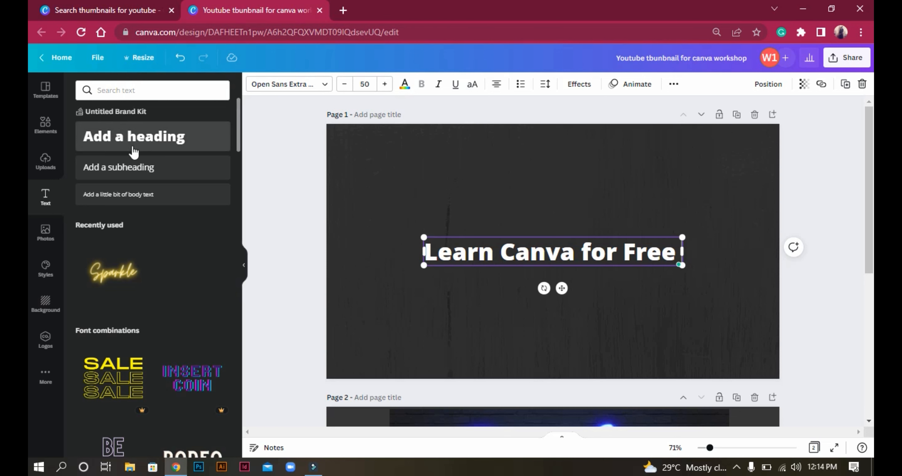
{"action": "left_click", "coordinate": [379, 194]}
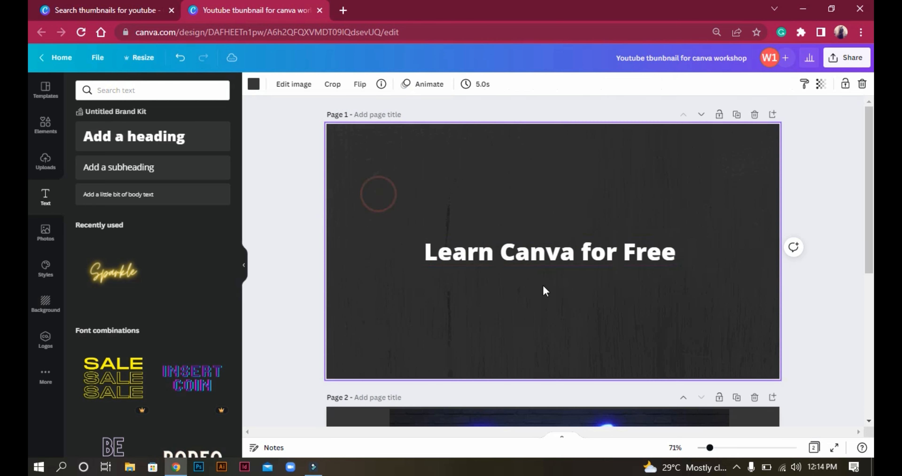
Move the heading up and towards the left edge of the thumbnail
{"action": "left_click", "coordinate": [281, 210]}
{"action": "left_click_drag", "start_coordinate": [444, 266], "coordinate": [439, 266]}
{"action": "left_click_drag", "start_coordinate": [367, 179], "coordinate": [361, 212]}
{"action": "left_click", "coordinate": [292, 218]}
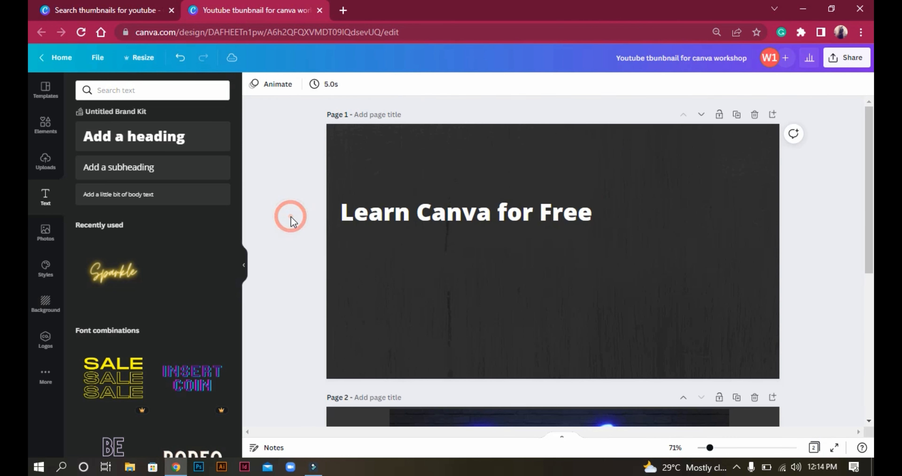
Add a subheading text box directly beneath the heading on page 1
{"action": "left_click", "coordinate": [474, 227]}
{"action": "left_click", "coordinate": [151, 159]}
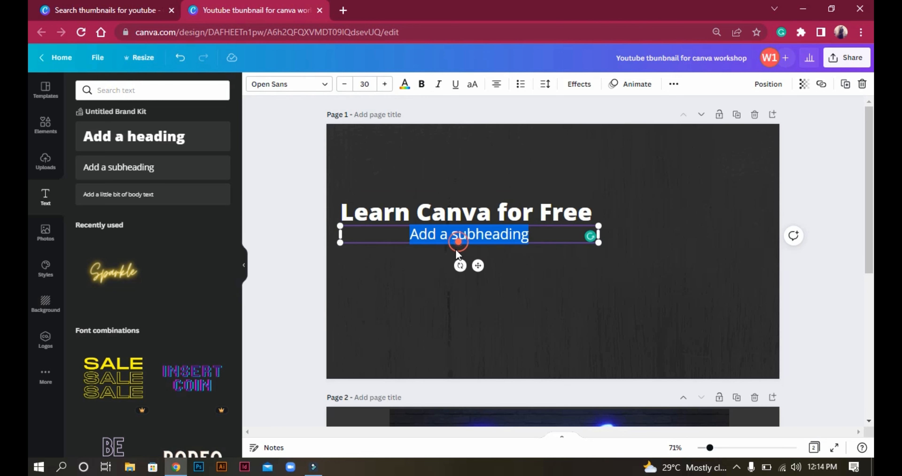
{"action": "left_click", "coordinate": [466, 235]}
{"action": "left_click", "coordinate": [459, 235]}
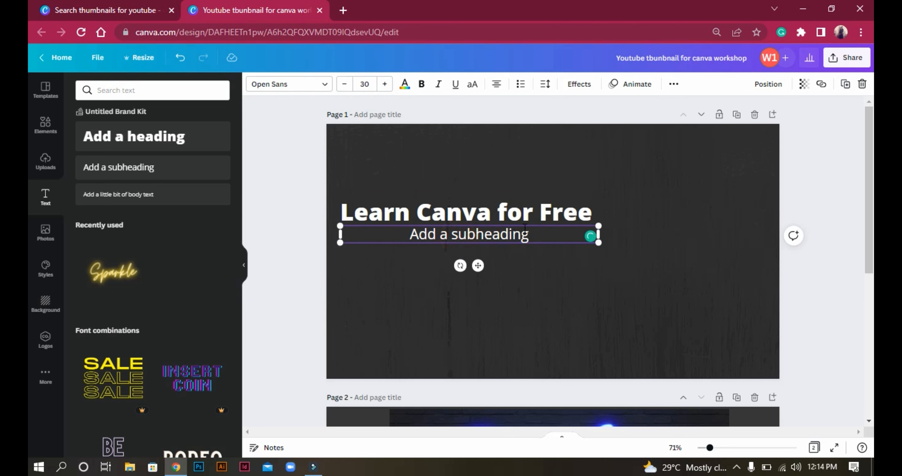
Replace the subheading's placeholder text with "Learn canva from basic to advanced"
{"action": "left_click_drag", "start_coordinate": [527, 235], "coordinate": [370, 239]}
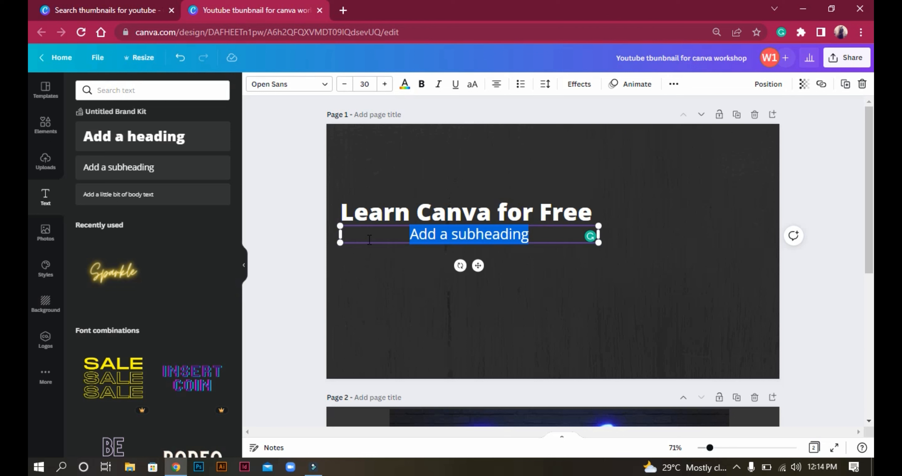
{"action": "type", "text": "Lear"}
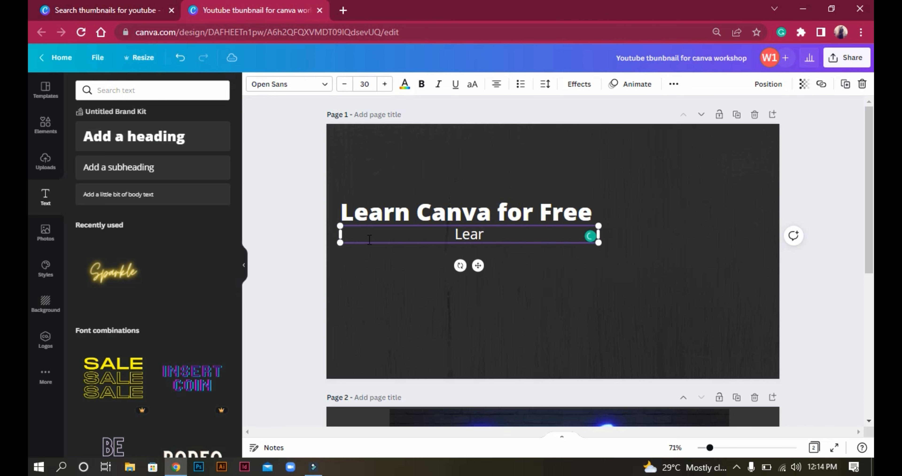
{"action": "type", "text": "n the b"}
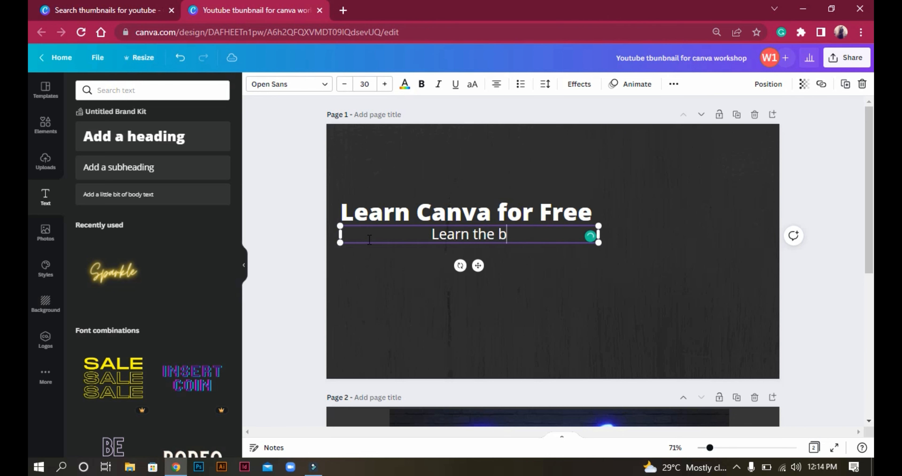
{"action": "key", "text": "BackSpace"}
{"action": "type", "text": "can"}
{"action": "key", "text": "BackSpace"}
{"action": "key", "text": "BackSpace"}
{"action": "key", "text": "BackSpace"}
{"action": "key", "text": "BackSpace"}
{"action": "key", "text": "BackSpace"}
{"action": "key", "text": "BackSpace"}
{"action": "key", "text": "BackSpace"}
{"action": "type", "text": "cnava"}
{"action": "key", "text": "BackSpace"}
{"action": "key", "text": "BackSpace"}
{"action": "key", "text": "BackSpace"}
{"action": "key", "text": "BackSpace"}
{"action": "type", "text": "anva "}
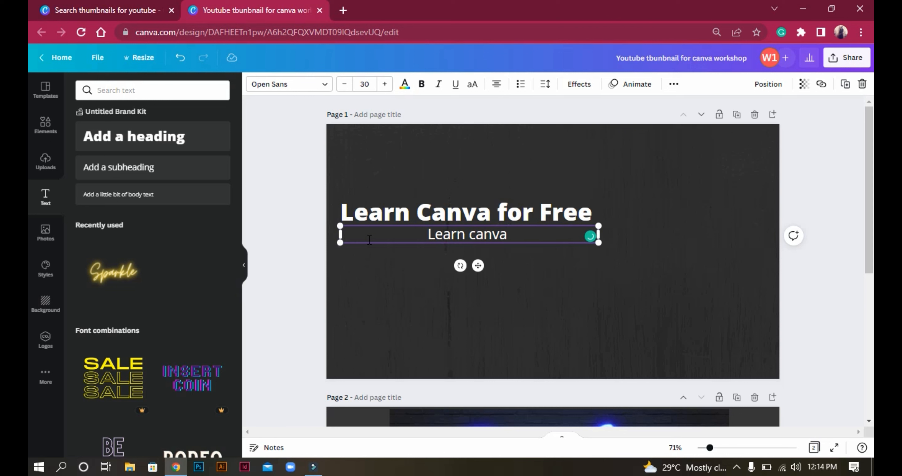
{"action": "type", "text": "from b"}
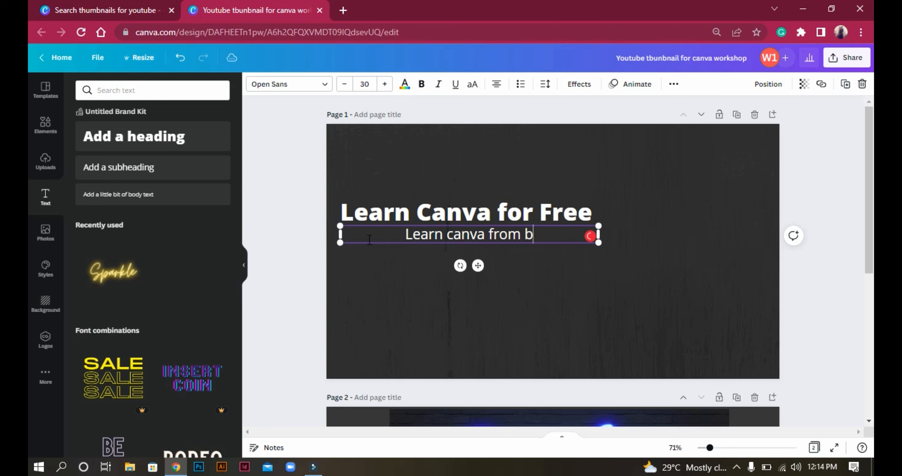
{"action": "type", "text": "asic to adva"}
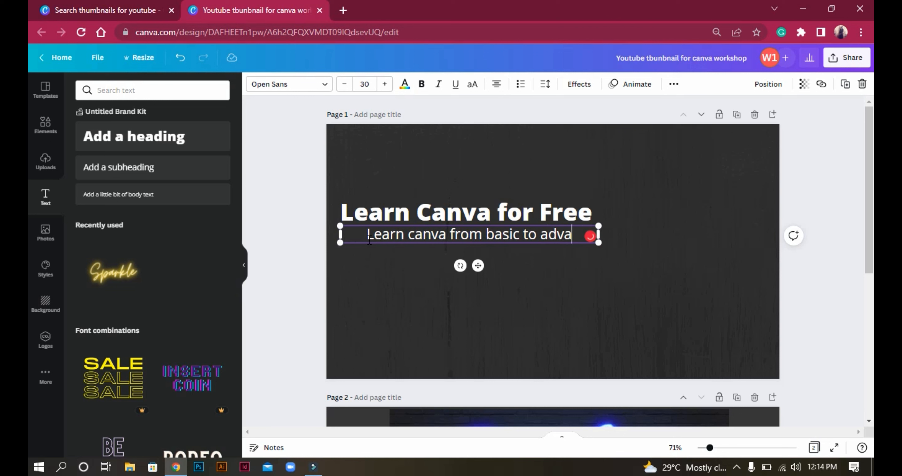
{"action": "type", "text": "nced"}
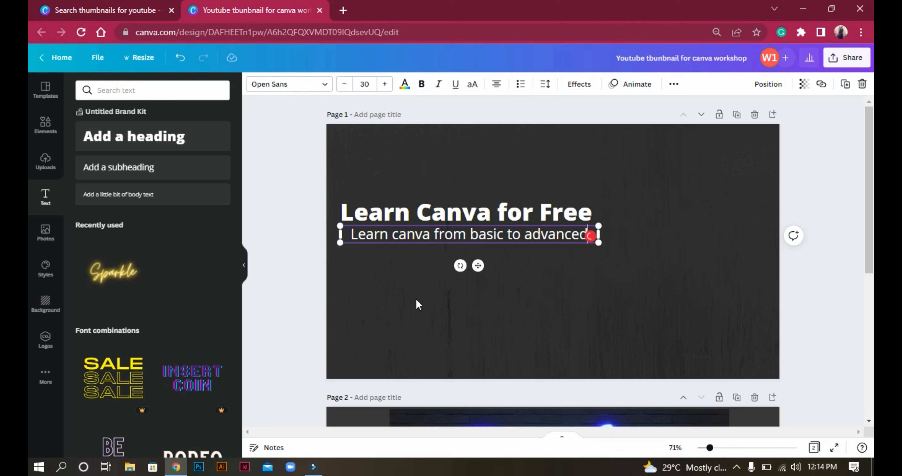
Add a body text line beneath the subheading and move both lines down to leave gaps between them
{"action": "left_click", "coordinate": [146, 201]}
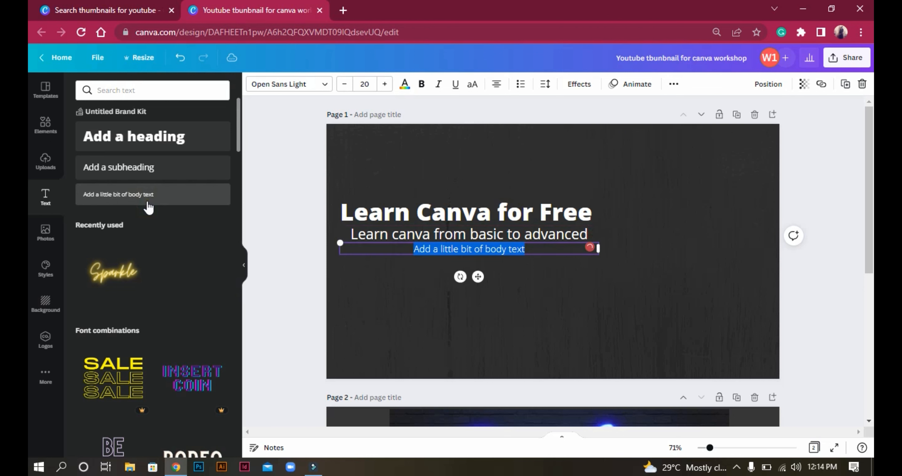
{"action": "left_click", "coordinate": [314, 251]}
{"action": "left_click_drag", "start_coordinate": [444, 234], "coordinate": [440, 269]}
Replace the body text placeholder with "Only for RCS Graphic Warriros"
{"action": "double_click", "coordinate": [441, 266]}
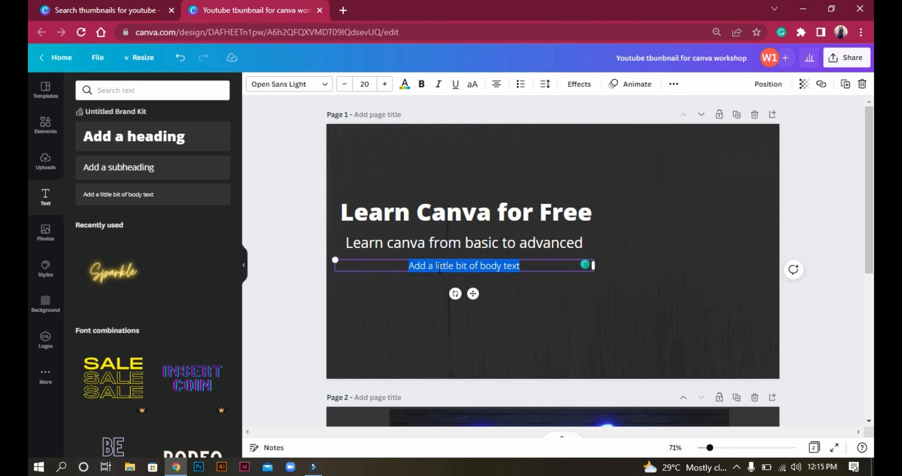
{"action": "type", "text": "Onl"}
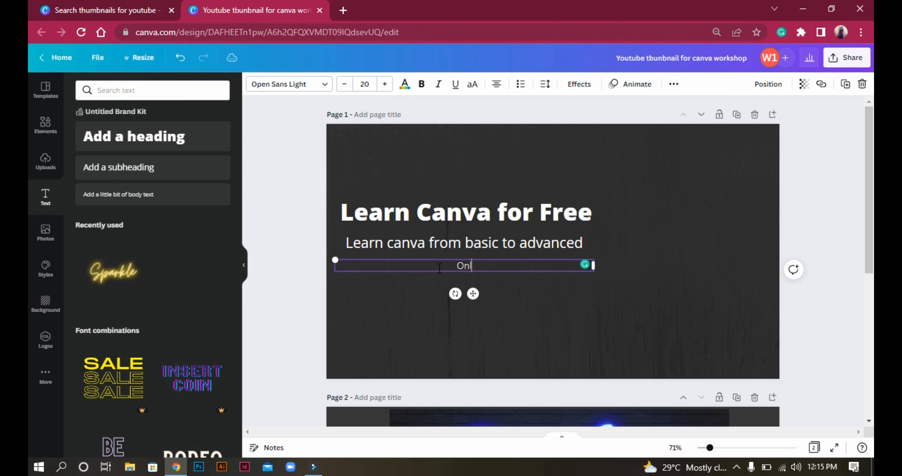
{"action": "type", "text": "y for RCS Graphic"}
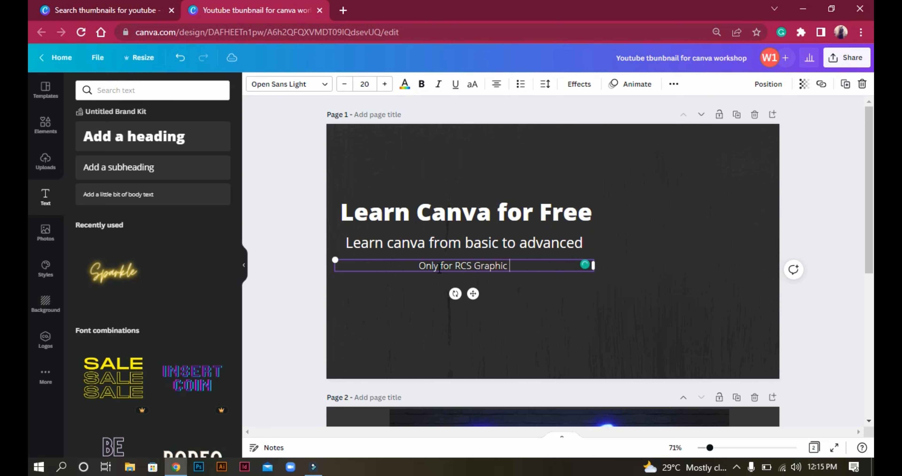
{"action": "type", "text": " Warriros"}
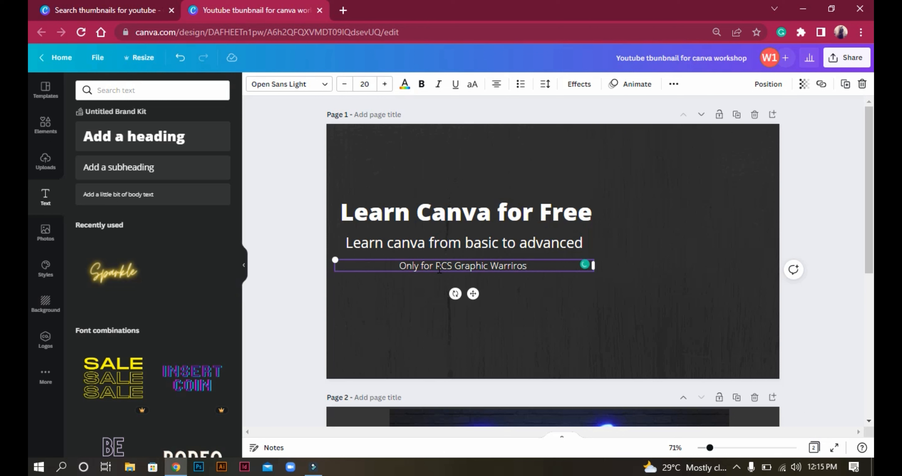
{"action": "key", "text": "BackSpace"}
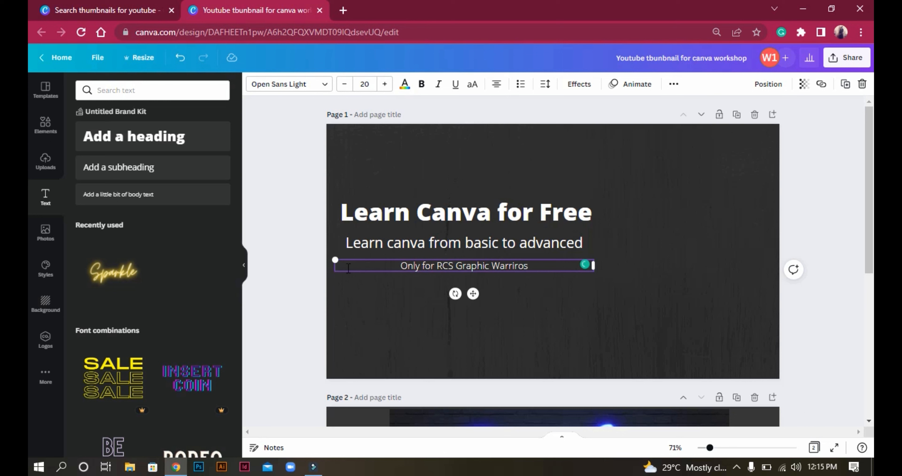
{"action": "left_click", "coordinate": [288, 278]}
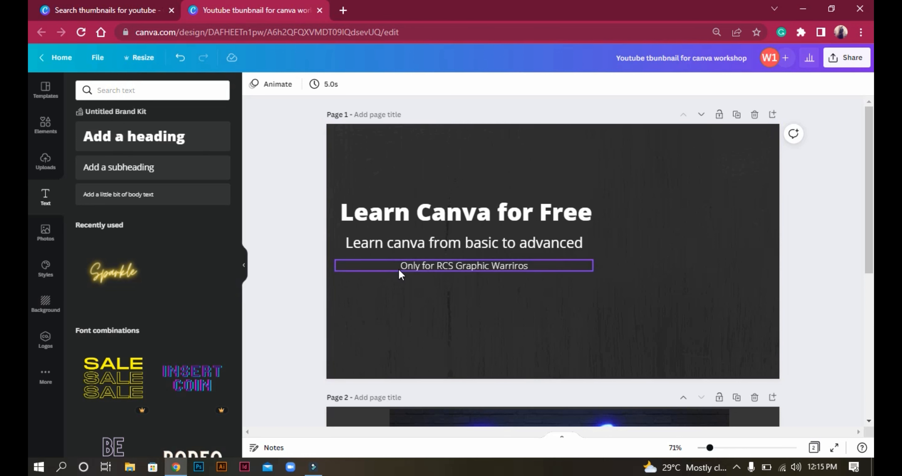
Reposition the heading, subheading and body line so they are spaced evenly one below the other
{"action": "left_click_drag", "start_coordinate": [403, 271], "coordinate": [398, 268]}
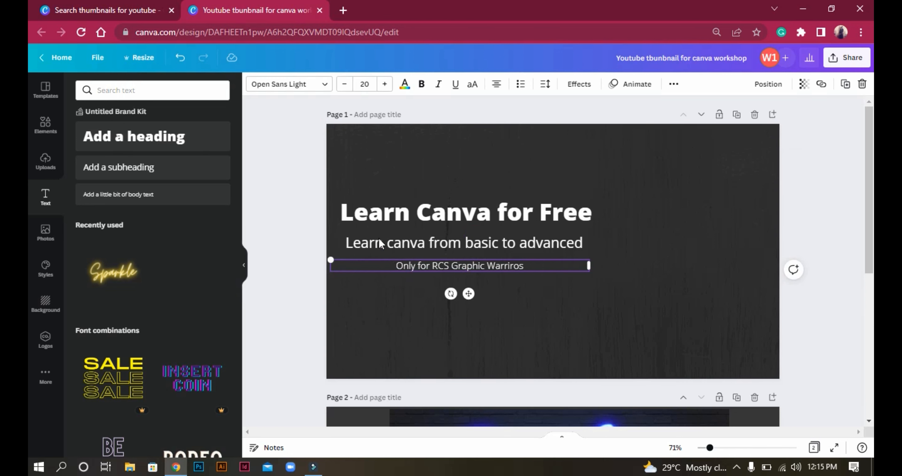
{"action": "left_click", "coordinate": [351, 195]}
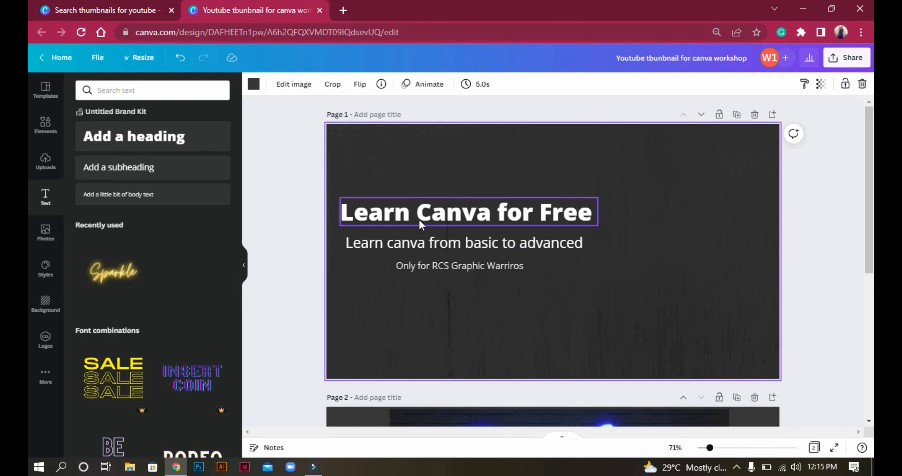
{"action": "left_click_drag", "start_coordinate": [419, 220], "coordinate": [418, 208]}
{"action": "left_click_drag", "start_coordinate": [420, 249], "coordinate": [441, 264]}
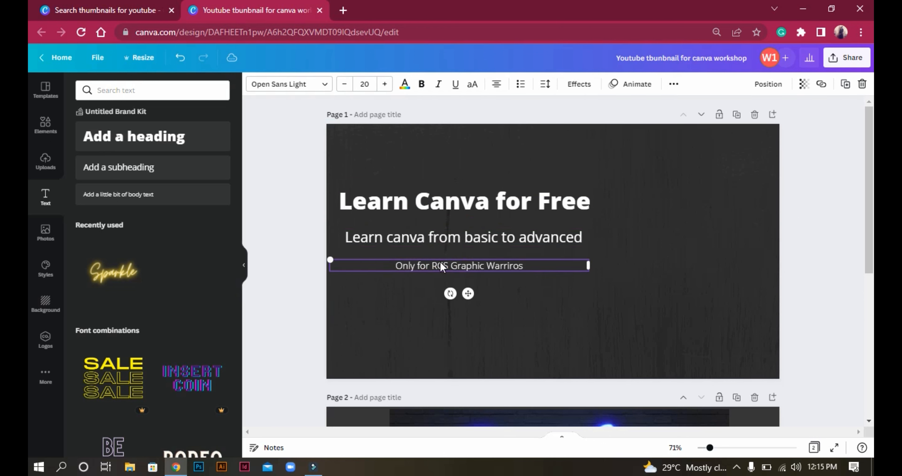
{"action": "left_click", "coordinate": [331, 219]}
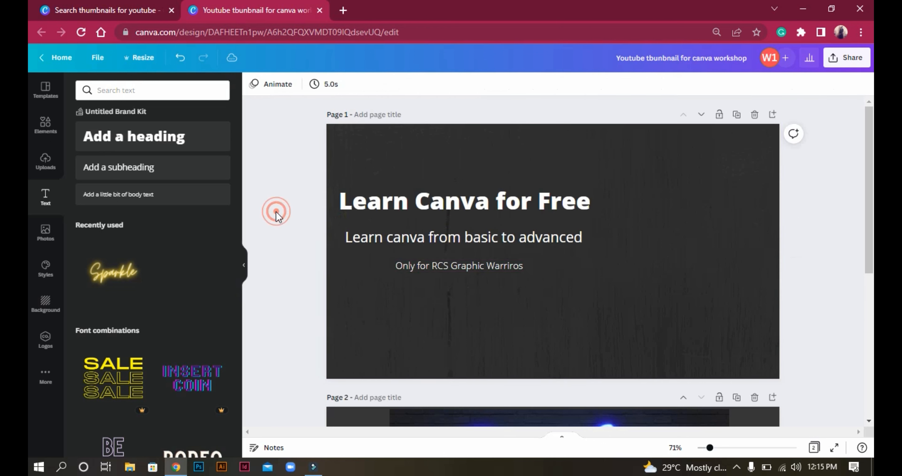
Place the uploaded RCS logo on page 1
{"action": "left_click", "coordinate": [34, 167]}
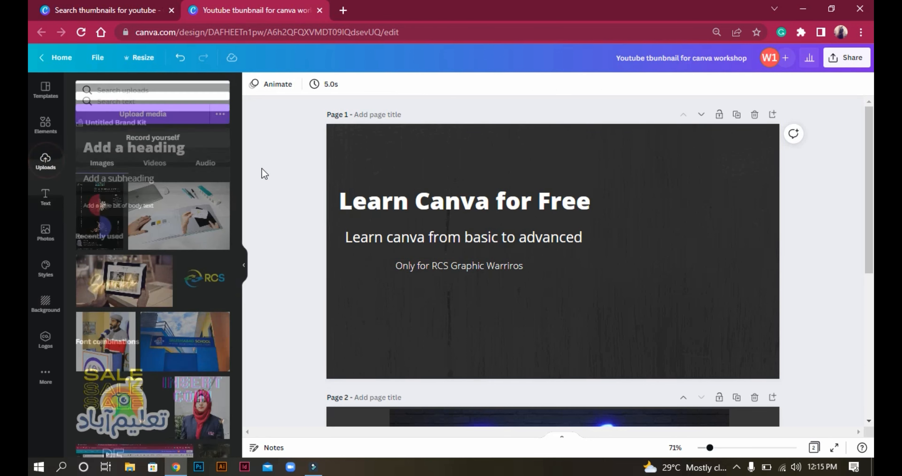
{"action": "left_click", "coordinate": [221, 300]}
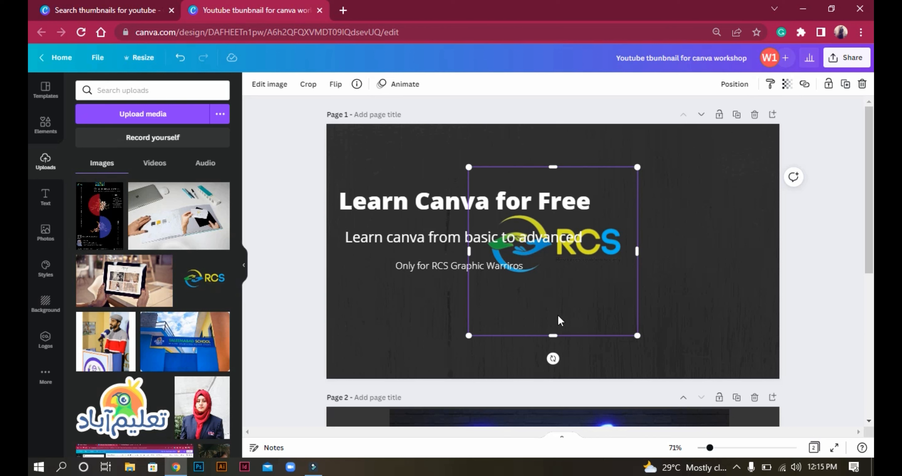
{"action": "left_click", "coordinate": [540, 267]}
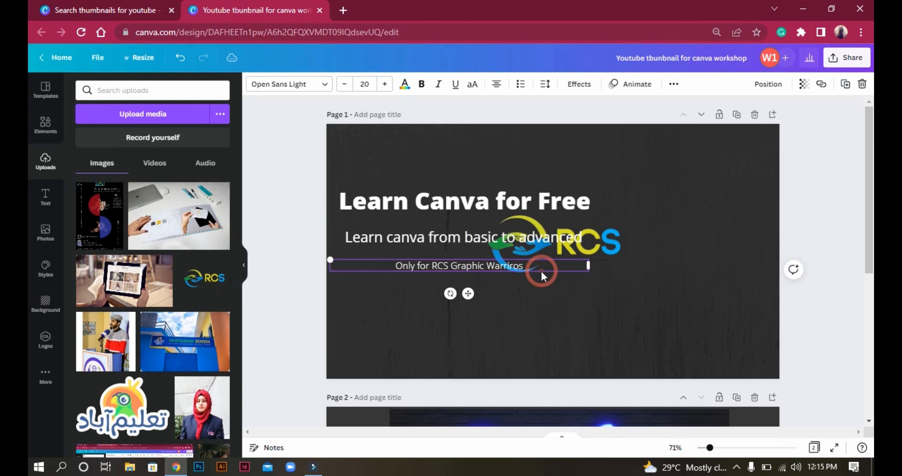
{"action": "left_click", "coordinate": [609, 241]}
Move the RCS logo above the heading in the thumbnail's upper-left corner and shrink it to fit
{"action": "left_click_drag", "start_coordinate": [610, 242], "coordinate": [456, 156]}
{"action": "left_click_drag", "start_coordinate": [483, 252], "coordinate": [446, 222]}
{"action": "left_click_drag", "start_coordinate": [362, 159], "coordinate": [364, 168]}
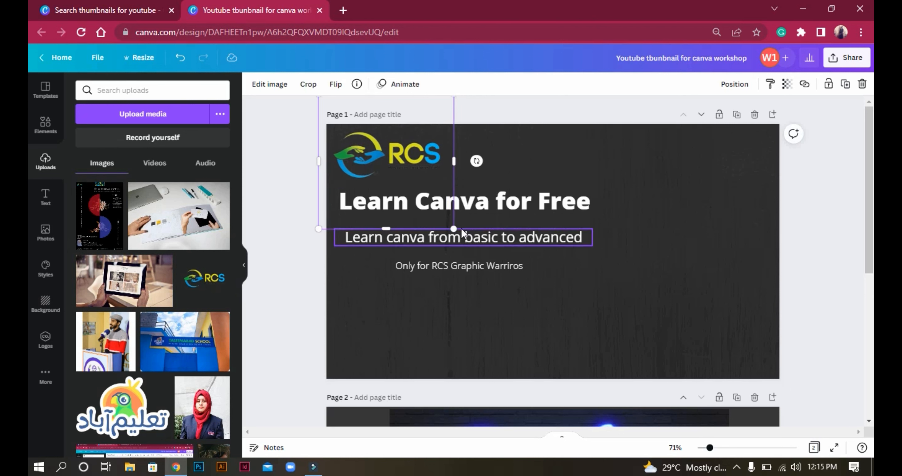
Reduce the RCS logo a little more and shift it slightly away from the thumbnail's corner edges
{"action": "mouse_move", "coordinate": [454, 229]}
{"action": "left_mouse_down"}
{"action": "mouse_move", "coordinate": [417, 197]}
{"action": "mouse_move", "coordinate": [686, 374]}
{"action": "mouse_move", "coordinate": [450, 219]}
{"action": "left_mouse_up"}
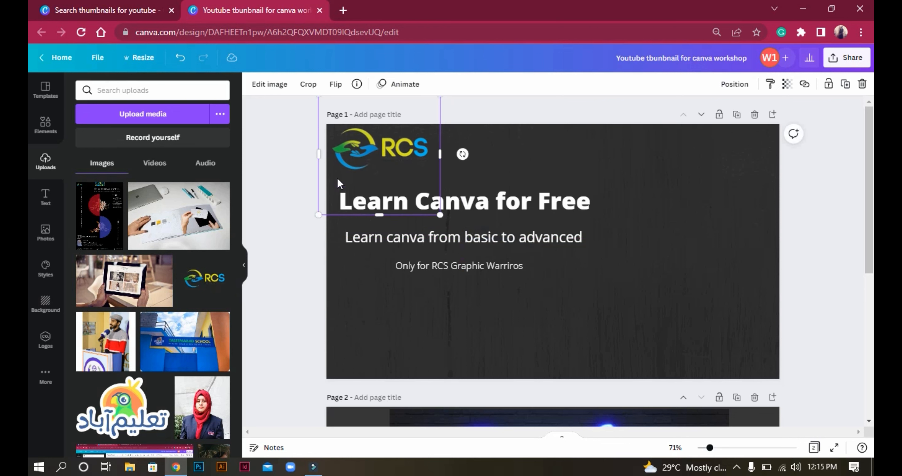
{"action": "left_click", "coordinate": [268, 179]}
{"action": "left_click_drag", "start_coordinate": [362, 153], "coordinate": [364, 158]}
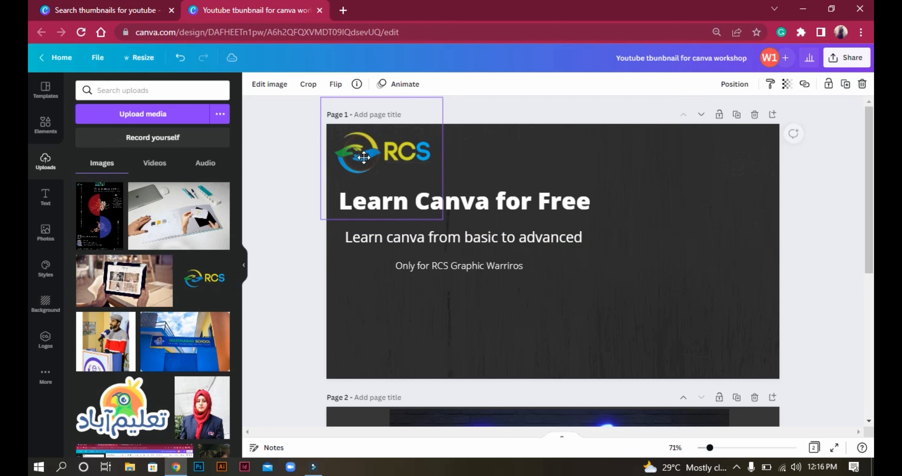
{"action": "left_click", "coordinate": [296, 172]}
{"action": "left_click", "coordinate": [433, 166]}
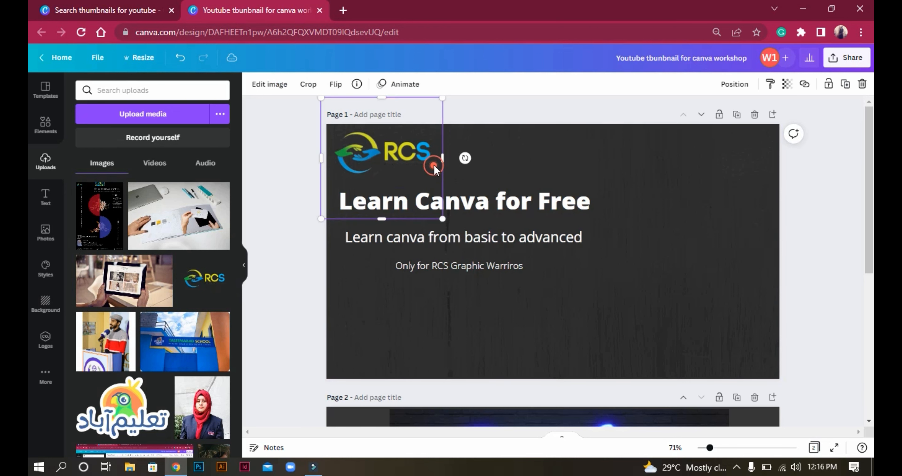
{"action": "left_click", "coordinate": [442, 218], "text": "shift"}
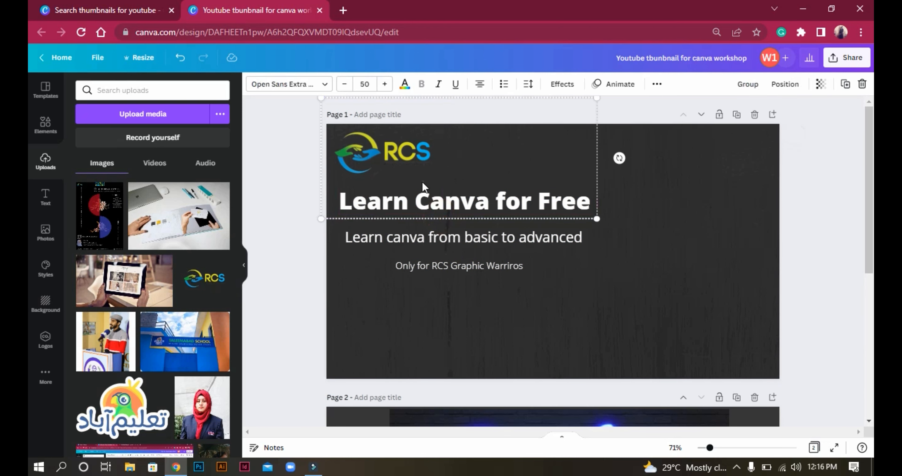
{"action": "left_click", "coordinate": [300, 182]}
Shrink the RCS logo slightly further and keep it placed above the start of the heading
{"action": "left_click", "coordinate": [376, 154]}
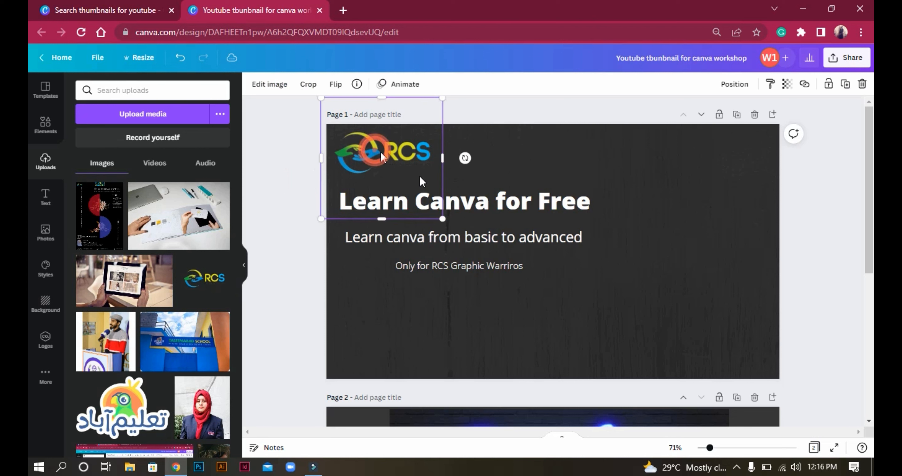
{"action": "left_click_drag", "start_coordinate": [442, 218], "coordinate": [434, 211]}
{"action": "left_click_drag", "start_coordinate": [402, 160], "coordinate": [401, 163]}
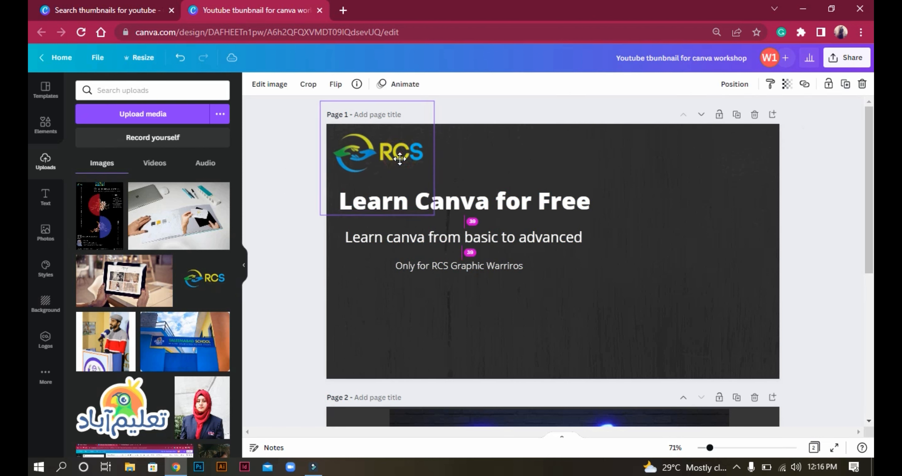
{"action": "left_click", "coordinate": [286, 180]}
Nudge the RCS logo slightly to the right to line it up with the heading
{"action": "left_click", "coordinate": [356, 148]}
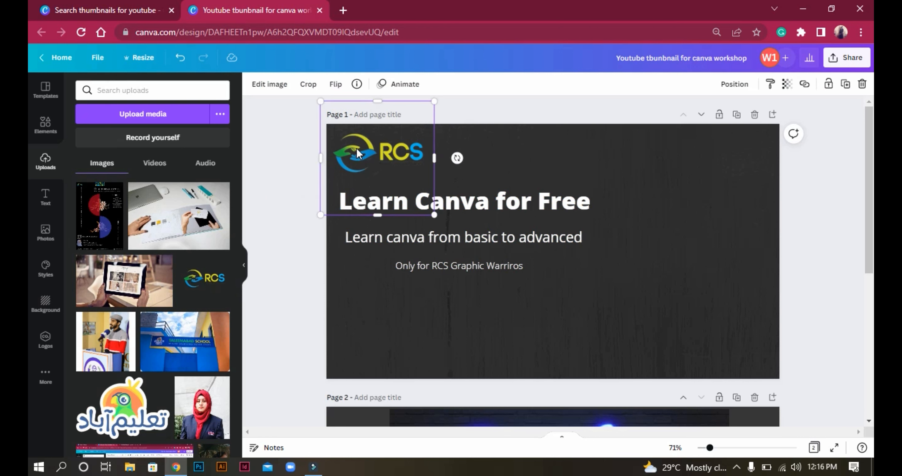
{"action": "key", "text": "Right"}
{"action": "key", "text": "Right"}
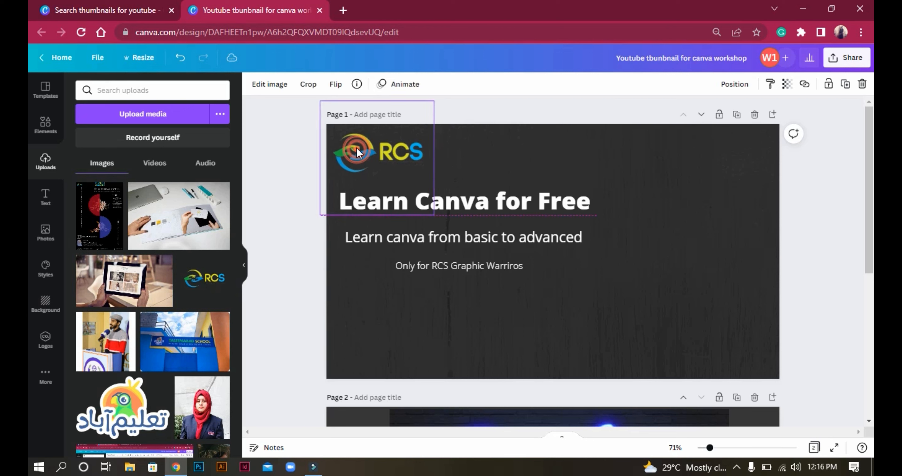
{"action": "left_click", "coordinate": [509, 178]}
{"action": "left_click", "coordinate": [528, 211]}
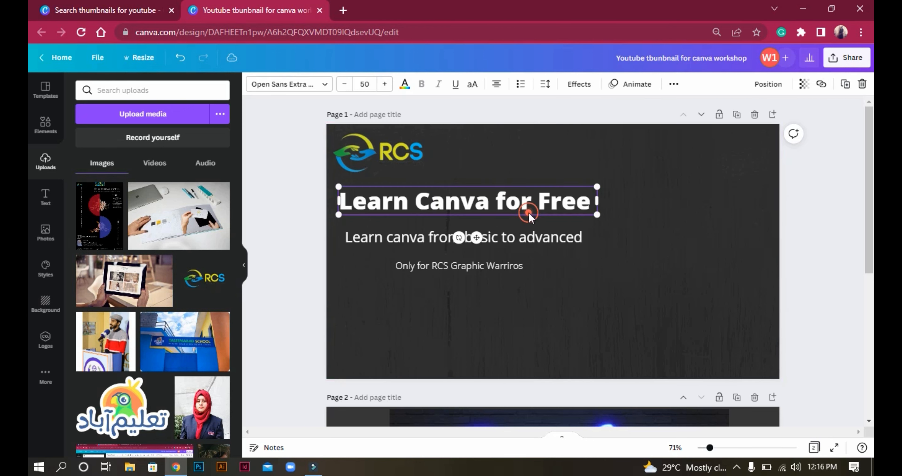
{"action": "left_click", "coordinate": [635, 254]}
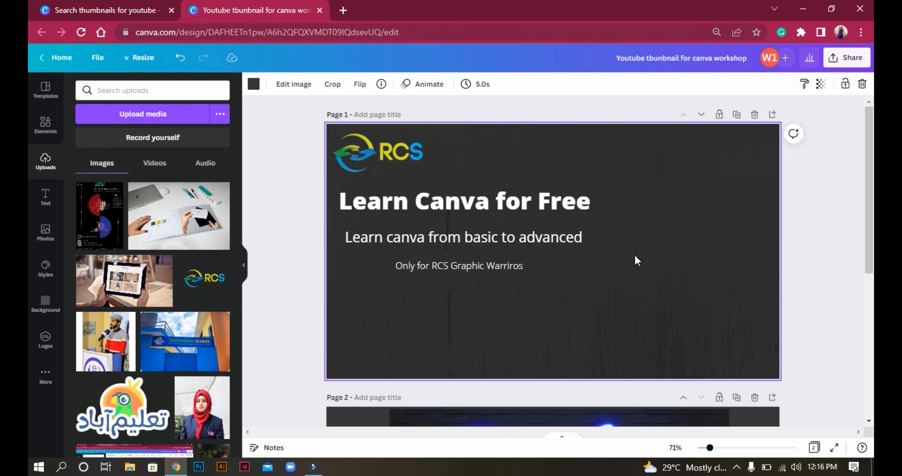
Remove the background from the neon "Graphic design" photo on page 2 with Background Remover and apply it
{"action": "scroll", "coordinate": [635, 254], "scroll_direction": "down", "scroll_amount": 2}
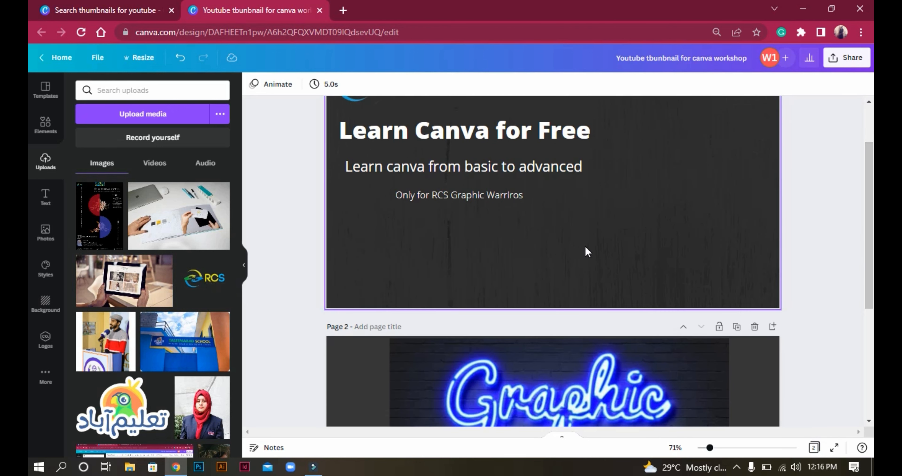
{"action": "mouse_move", "coordinate": [873, 253]}
{"action": "left_mouse_down"}
{"action": "mouse_move", "coordinate": [873, 266]}
{"action": "mouse_move", "coordinate": [873, 248]}
{"action": "left_mouse_up"}
{"action": "left_click", "coordinate": [566, 437]}
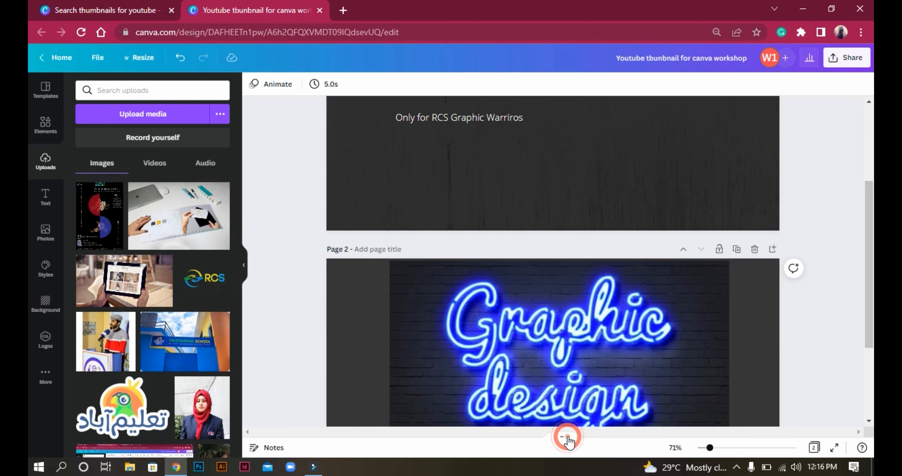
{"action": "left_click", "coordinate": [529, 328]}
{"action": "left_click", "coordinate": [285, 323]}
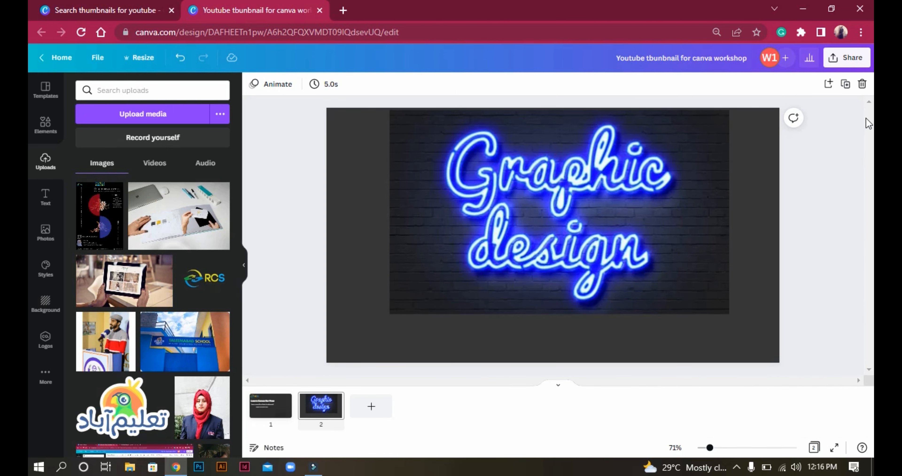
{"action": "left_click", "coordinate": [433, 295]}
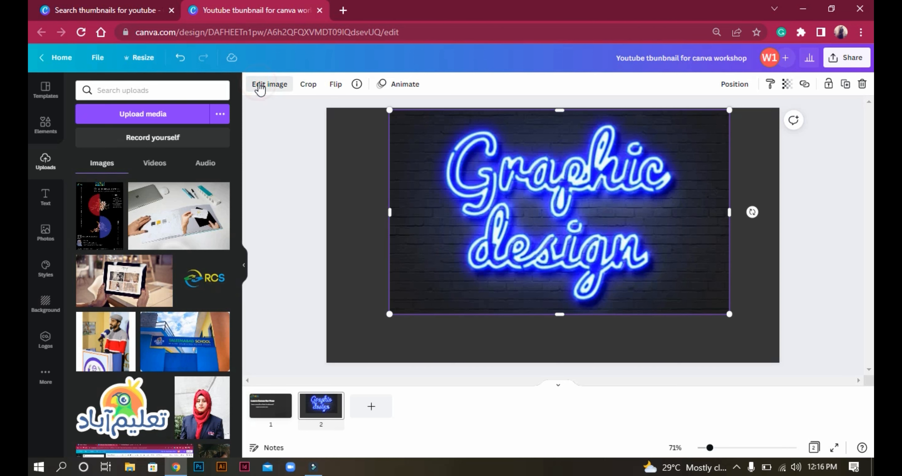
{"action": "left_click", "coordinate": [260, 89]}
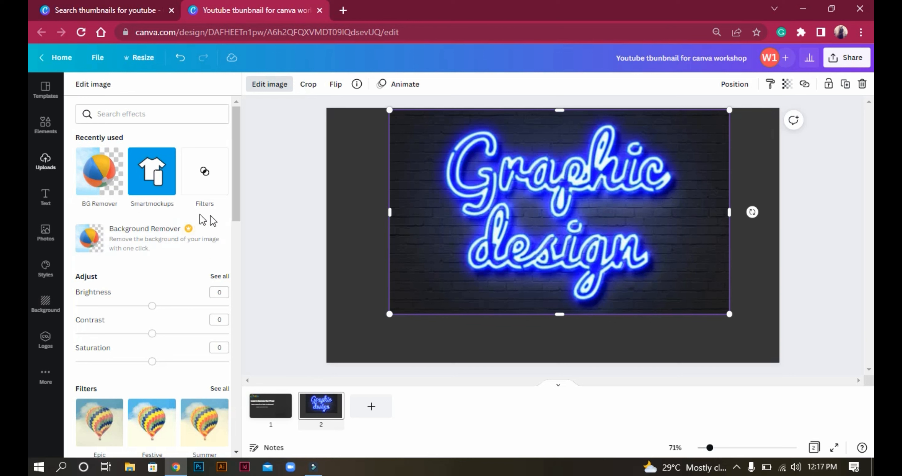
{"action": "mouse_move", "coordinate": [238, 208]}
{"action": "left_mouse_down"}
{"action": "mouse_move", "coordinate": [244, 269]}
{"action": "mouse_move", "coordinate": [250, 207]}
{"action": "left_mouse_up"}
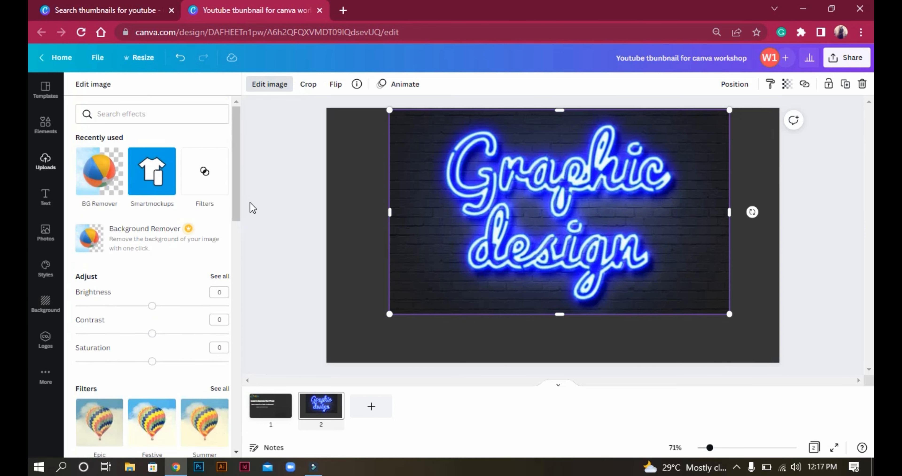
{"action": "left_click", "coordinate": [90, 250]}
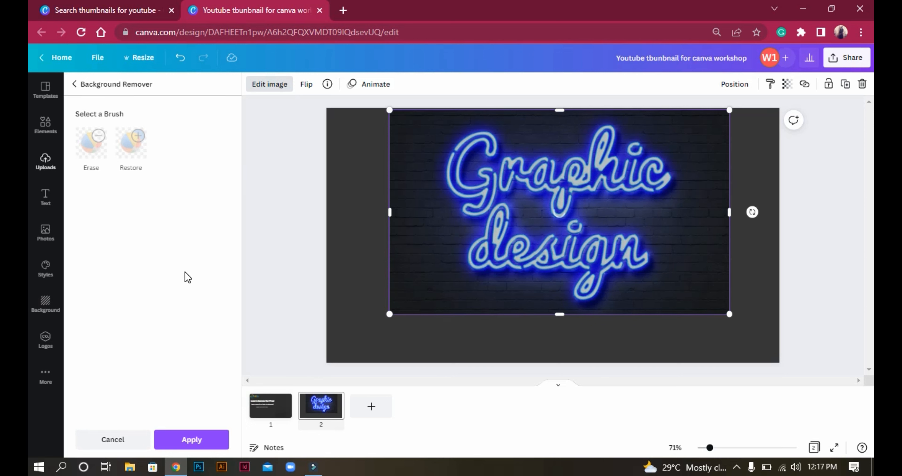
{"action": "left_click", "coordinate": [185, 440]}
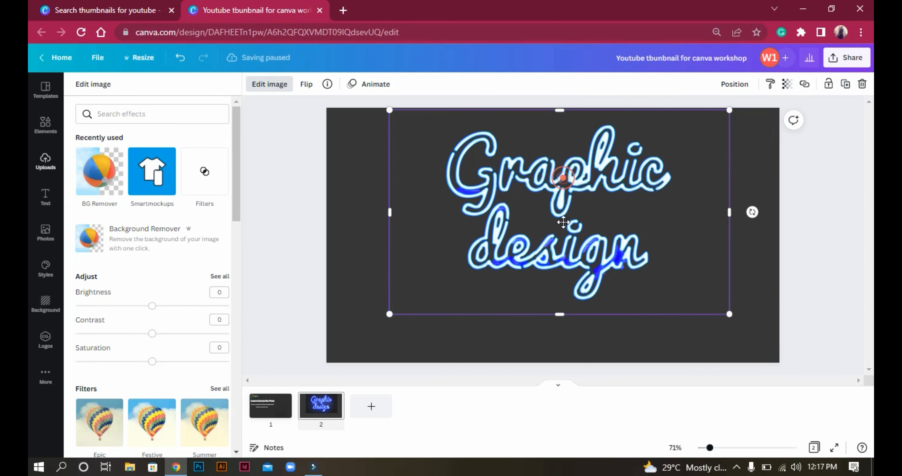
Move the cut-out "Graphic design" lettering down and slightly to the left, near the middle of page 2
{"action": "left_click_drag", "start_coordinate": [560, 172], "coordinate": [567, 205]}
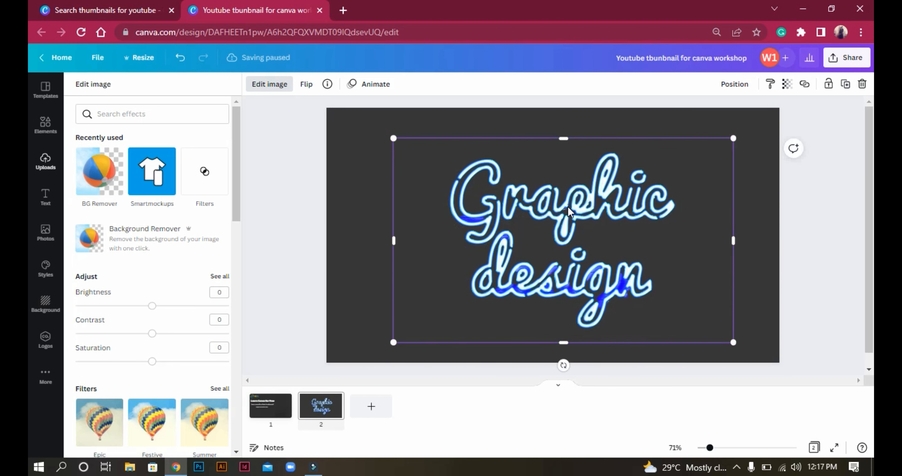
{"action": "left_click_drag", "start_coordinate": [555, 222], "coordinate": [533, 217]}
{"action": "left_click", "coordinate": [29, 293]}
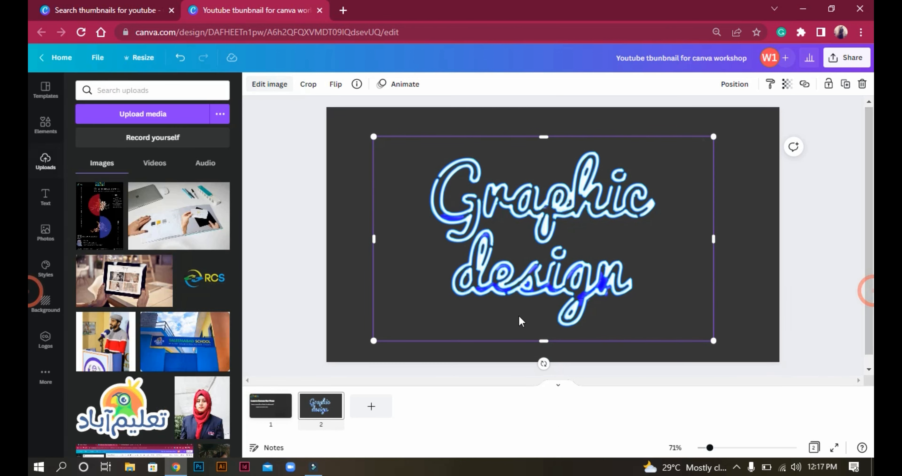
Clear the "Graphic designer" search in the photo library and delete the "Graphic design" lettering from page 2
{"action": "left_click", "coordinate": [43, 241]}
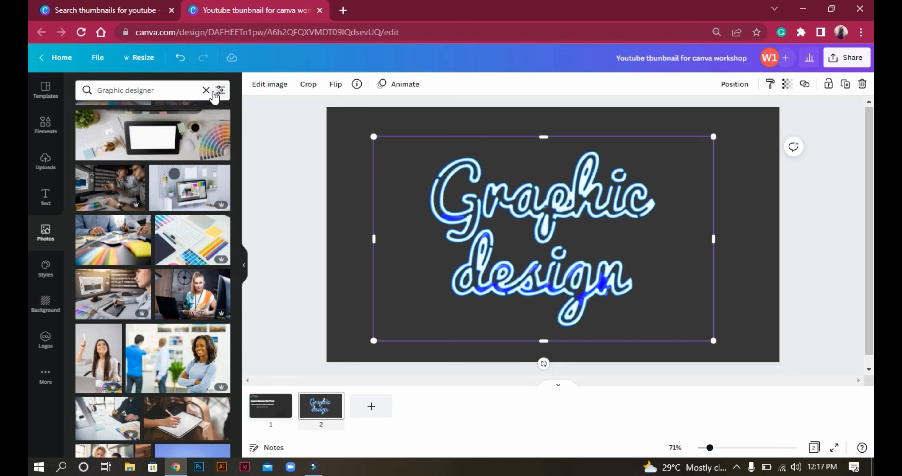
{"action": "left_click", "coordinate": [207, 90]}
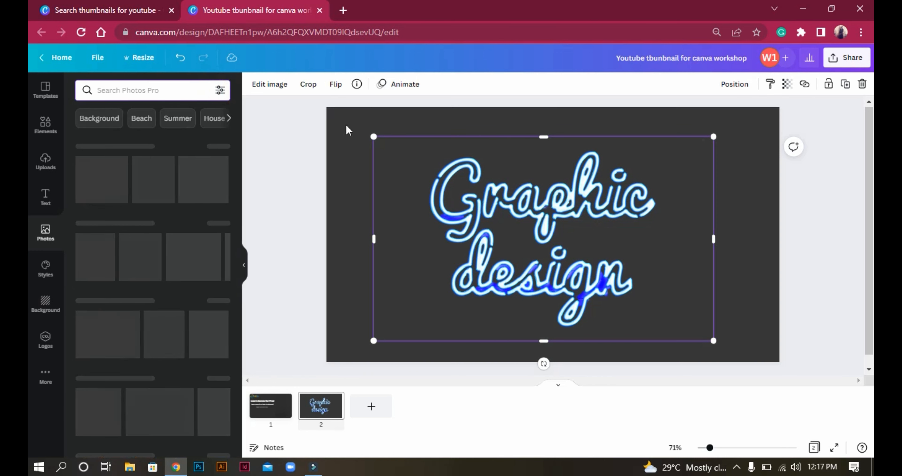
{"action": "key", "text": "Delete"}
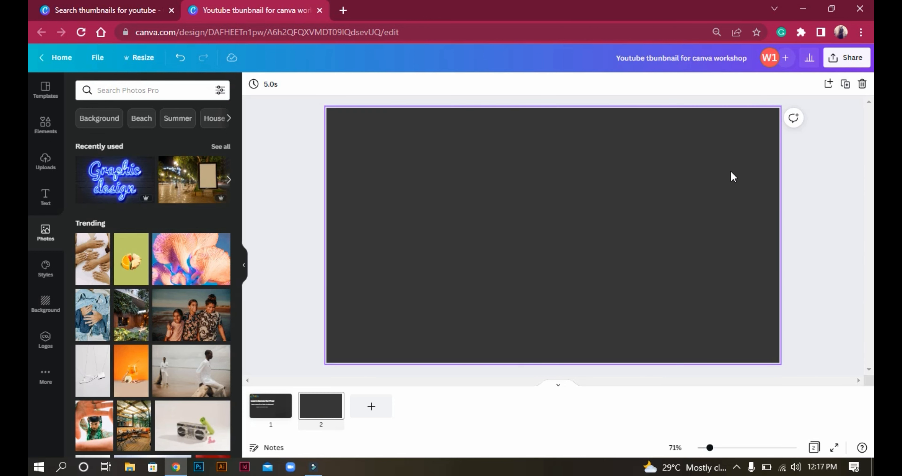
Add the trending photo of three girls by the sea to page 2 and remove its background
{"action": "left_click", "coordinate": [201, 322]}
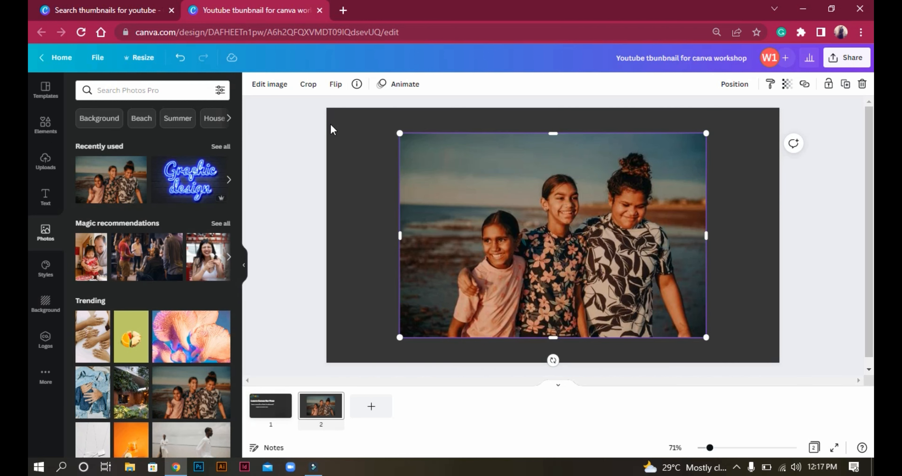
{"action": "left_click", "coordinate": [272, 94]}
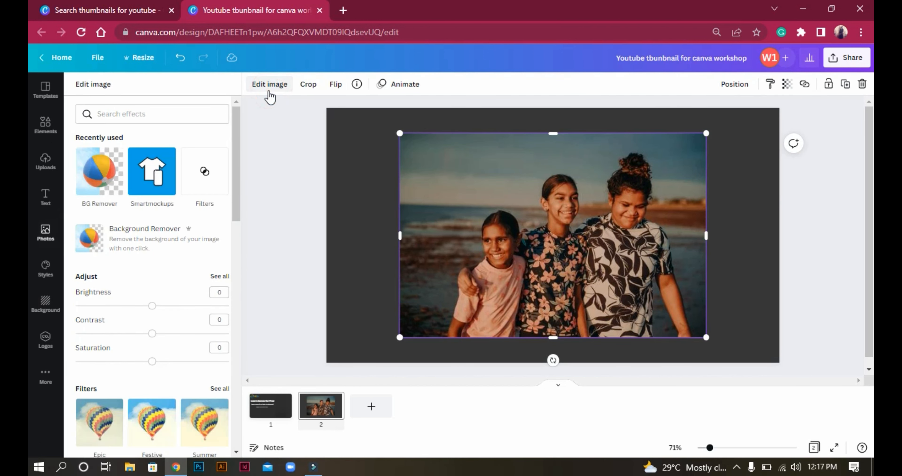
{"action": "left_click", "coordinate": [94, 241]}
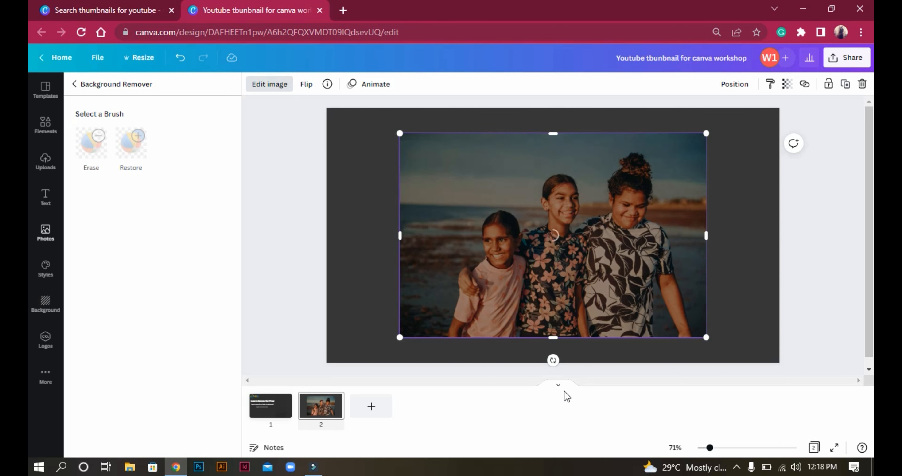
{"action": "left_click", "coordinate": [559, 387]}
{"action": "left_click", "coordinate": [555, 388]}
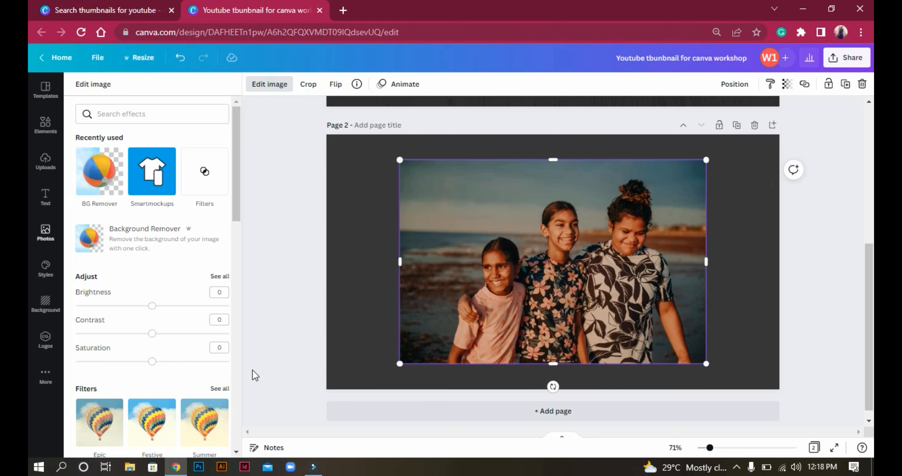
{"action": "left_click", "coordinate": [91, 245]}
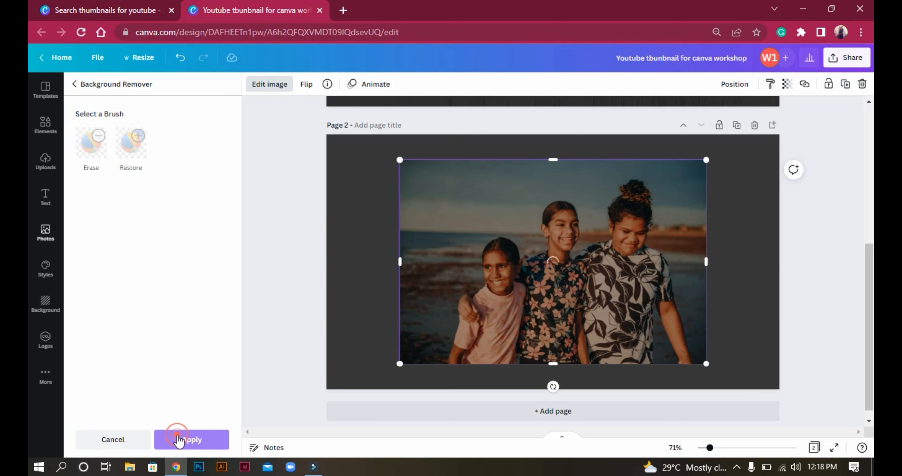
{"action": "left_click", "coordinate": [178, 438]}
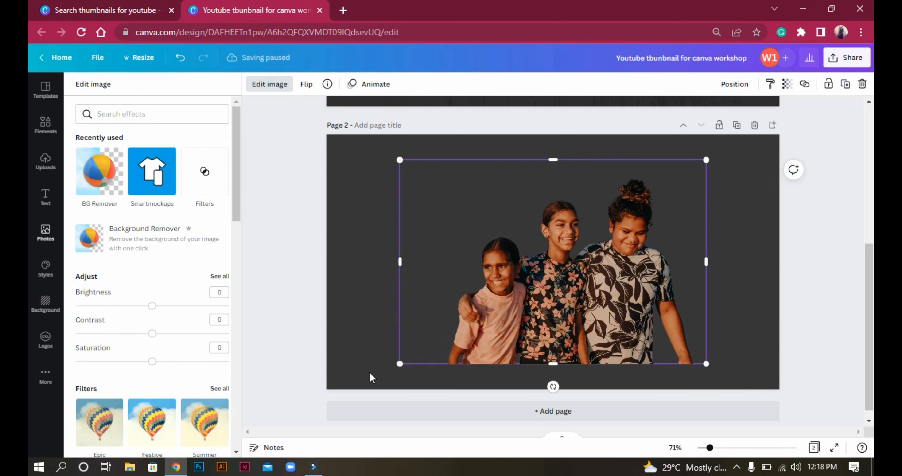
Move the cut-out photo of the three girls from page 2 onto the thumbnail on page 1
{"action": "left_click", "coordinate": [302, 312]}
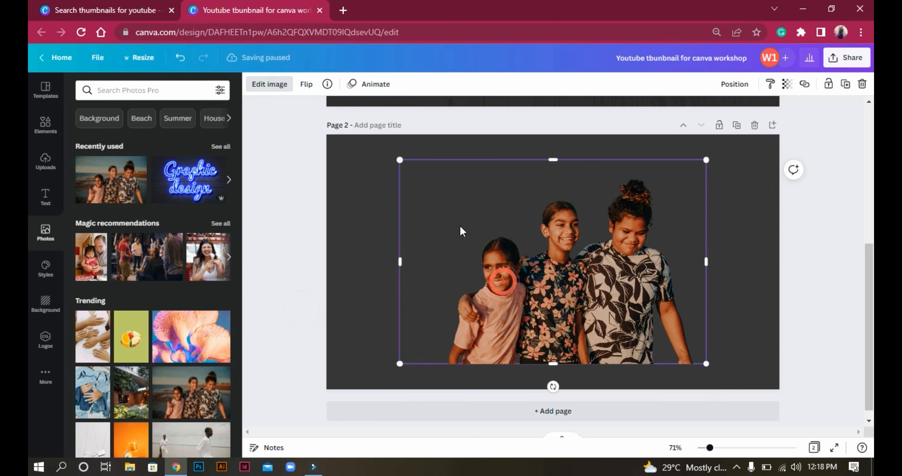
{"action": "left_click_drag", "start_coordinate": [497, 247], "coordinate": [449, 183]}
{"action": "left_click_drag", "start_coordinate": [868, 284], "coordinate": [860, 230]}
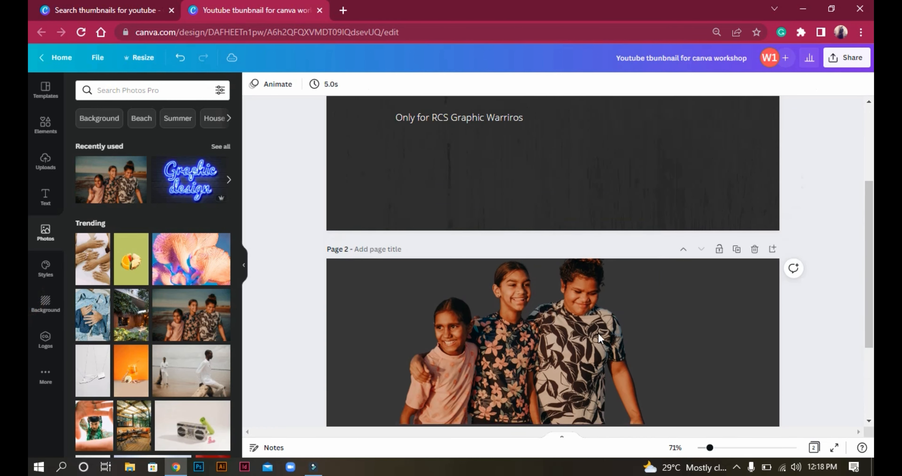
{"action": "left_click_drag", "start_coordinate": [556, 368], "coordinate": [628, 176]}
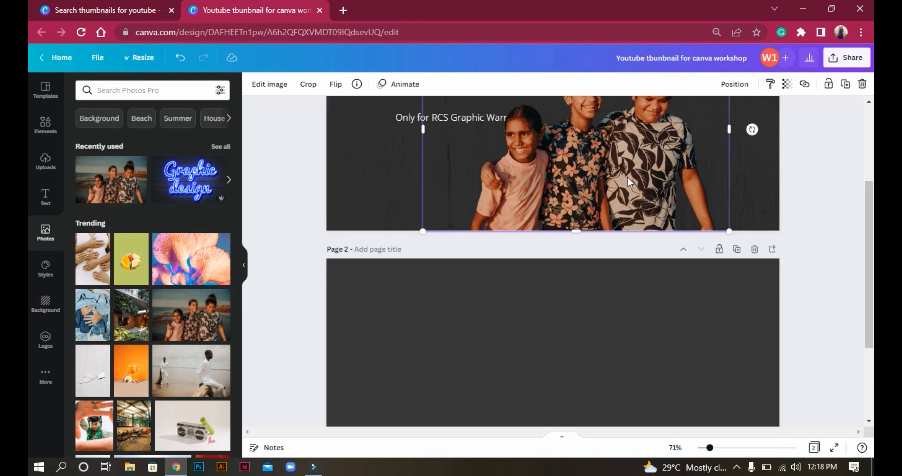
Shrink the cut-out of the three girls well clear of the text and place it in the thumbnail's lower-right corner
{"action": "left_click_drag", "start_coordinate": [870, 202], "coordinate": [865, 171]}
{"action": "left_click_drag", "start_coordinate": [584, 224], "coordinate": [638, 224]}
{"action": "left_click_drag", "start_coordinate": [874, 238], "coordinate": [872, 211]}
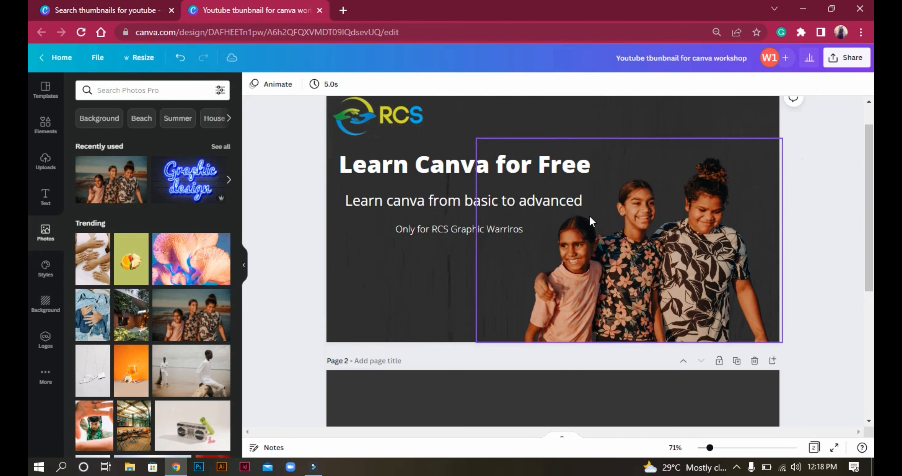
{"action": "left_click_drag", "start_coordinate": [623, 222], "coordinate": [620, 205]}
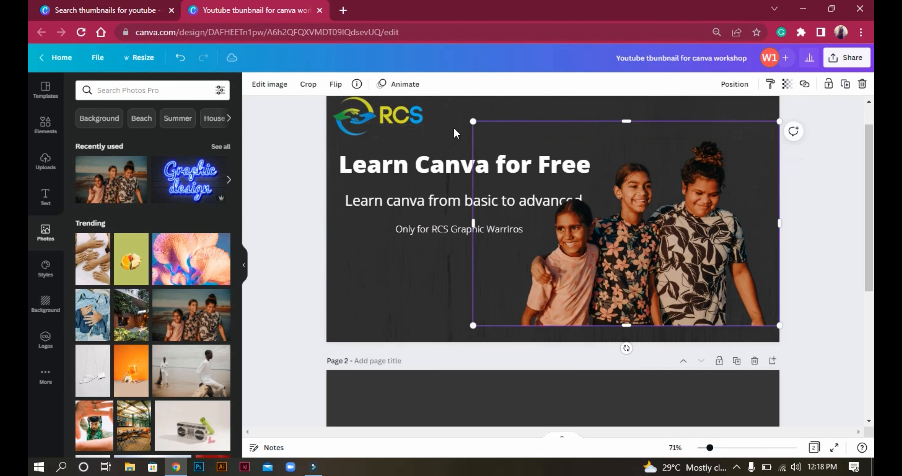
{"action": "left_click_drag", "start_coordinate": [473, 119], "coordinate": [649, 237]}
{"action": "left_click_drag", "start_coordinate": [710, 269], "coordinate": [712, 287]}
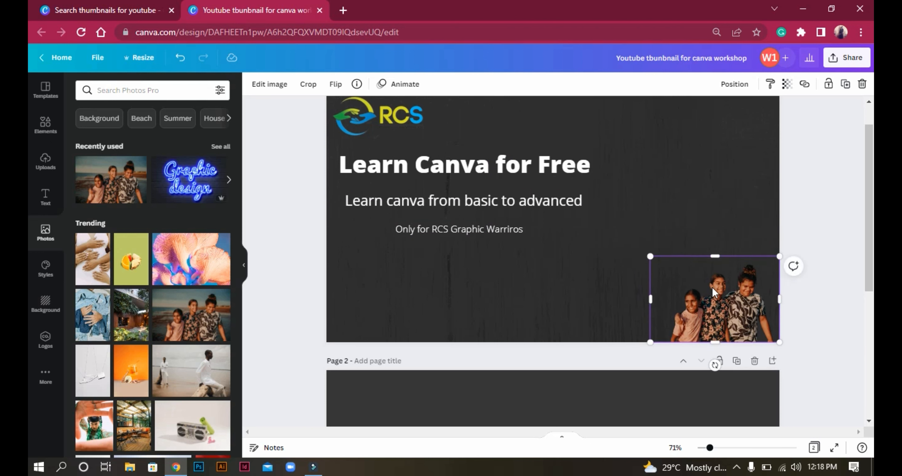
Try flipping the cut-out of the three girls horizontally and vertically
{"action": "left_click", "coordinate": [334, 91]}
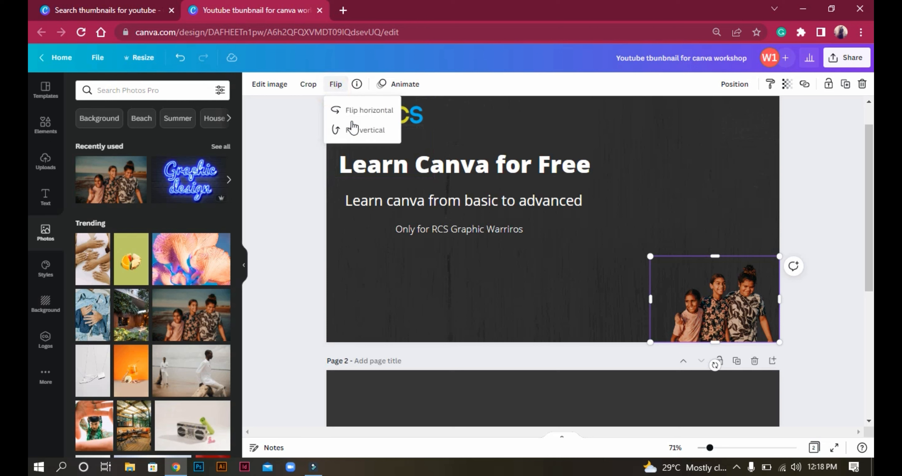
{"action": "left_click", "coordinate": [351, 109]}
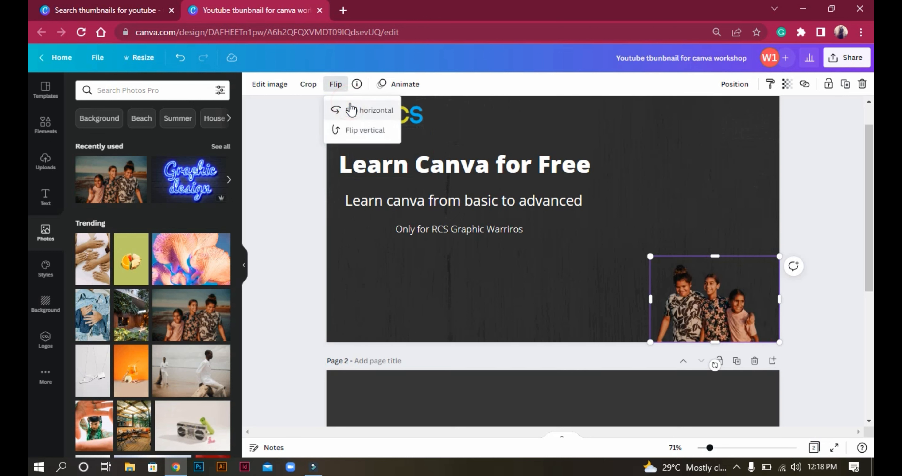
{"action": "left_click", "coordinate": [364, 140]}
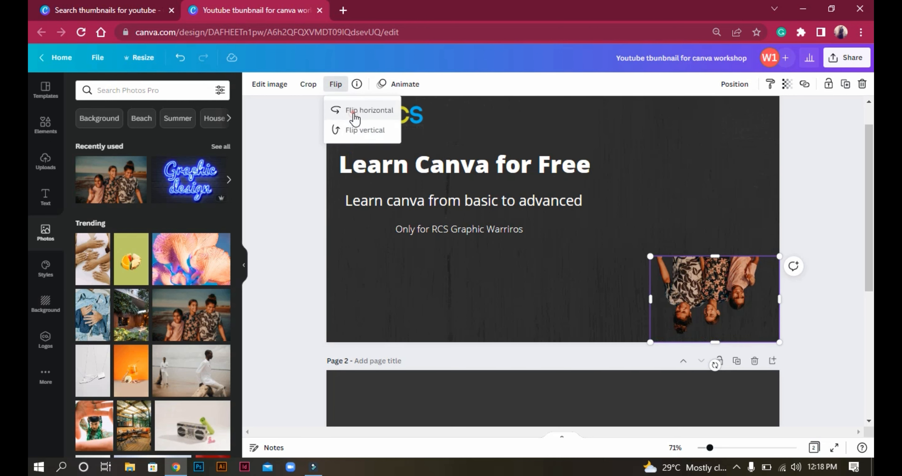
{"action": "left_click", "coordinate": [353, 111]}
{"action": "left_click", "coordinate": [354, 112]}
{"action": "left_click", "coordinate": [355, 116]}
{"action": "left_click", "coordinate": [367, 151]}
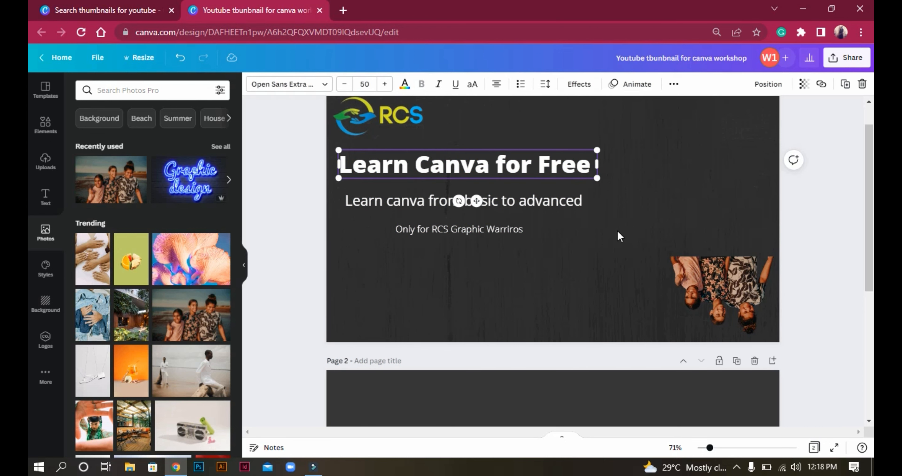
{"action": "left_click", "coordinate": [675, 269]}
{"action": "left_click", "coordinate": [317, 85]}
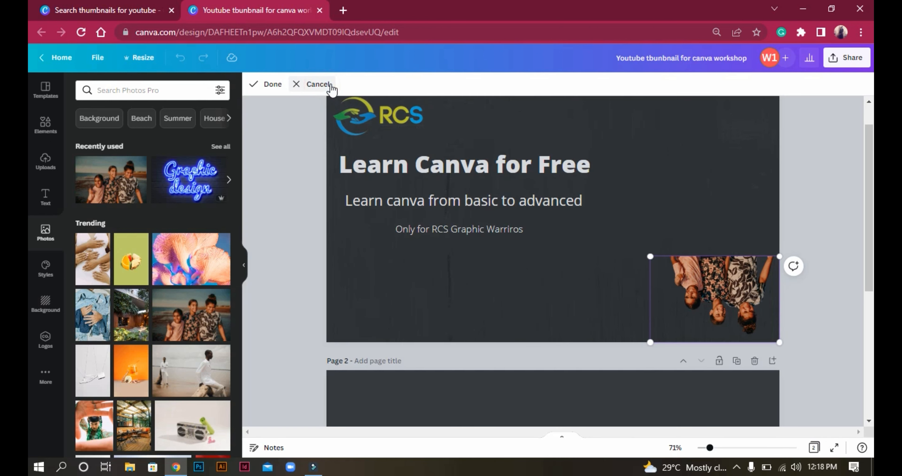
{"action": "left_click", "coordinate": [318, 86]}
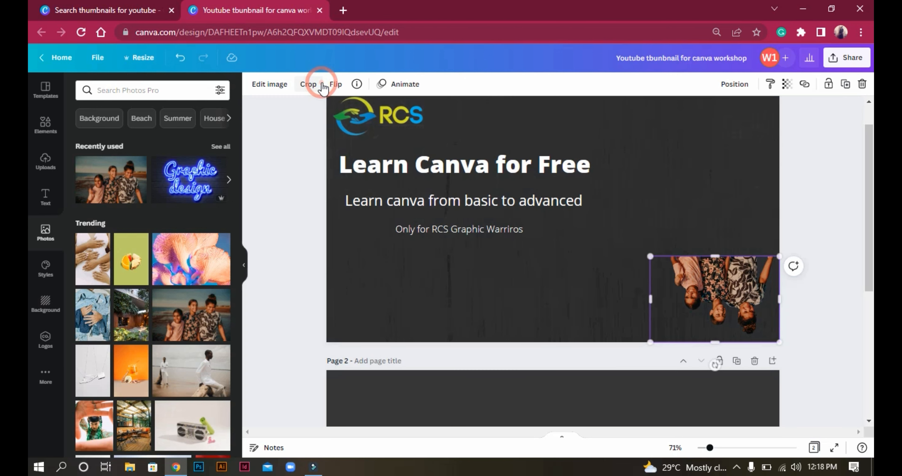
Undo the flips so that the cut-out of the three girls has its original orientation
{"action": "left_click", "coordinate": [179, 57]}
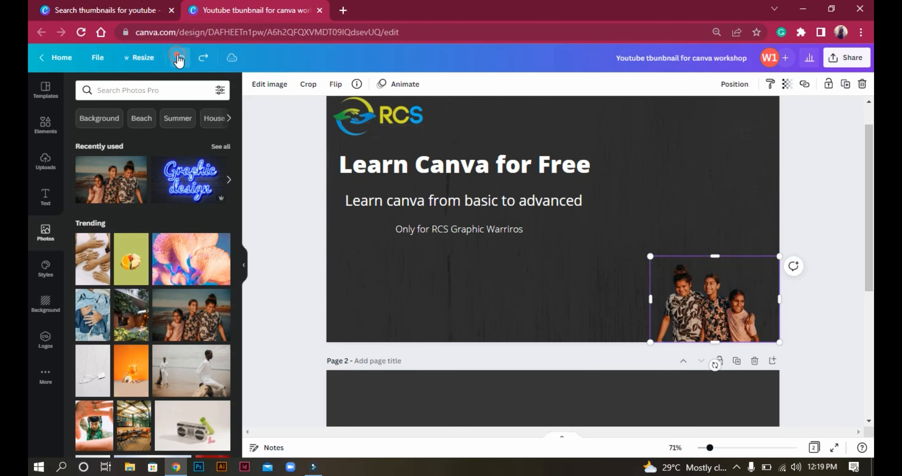
{"action": "left_click", "coordinate": [178, 57]}
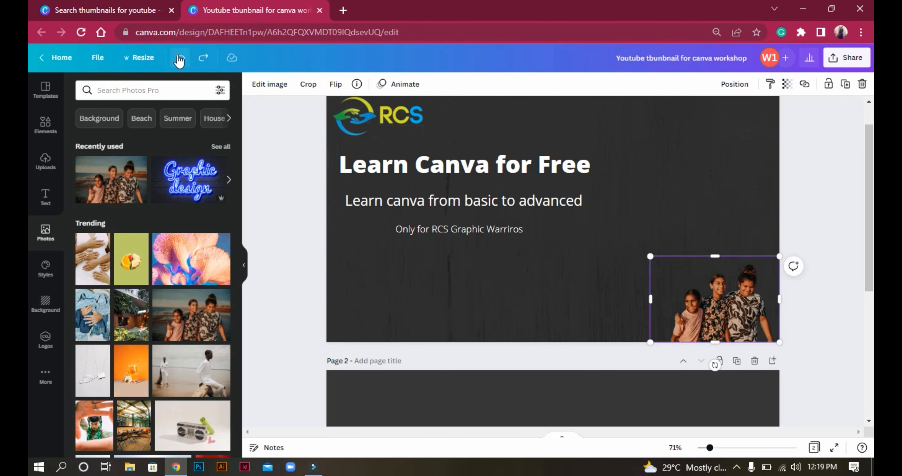
Delete the cut-out of the three girls from the thumbnail on page 1
{"action": "left_click", "coordinate": [303, 231]}
{"action": "mouse_move", "coordinate": [868, 246]}
{"action": "left_mouse_down"}
{"action": "mouse_move", "coordinate": [871, 268]}
{"action": "mouse_move", "coordinate": [861, 236]}
{"action": "left_mouse_up"}
{"action": "left_click_drag", "start_coordinate": [688, 318], "coordinate": [601, 292]}
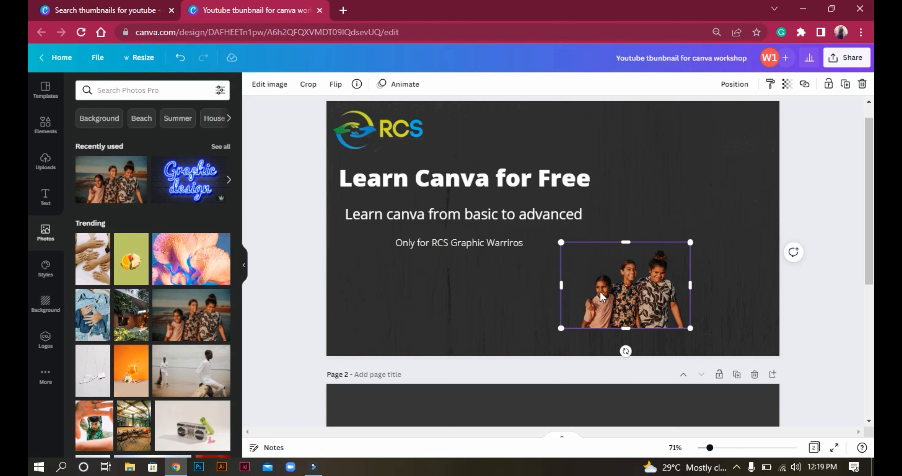
{"action": "left_click_drag", "start_coordinate": [601, 292], "coordinate": [641, 304]}
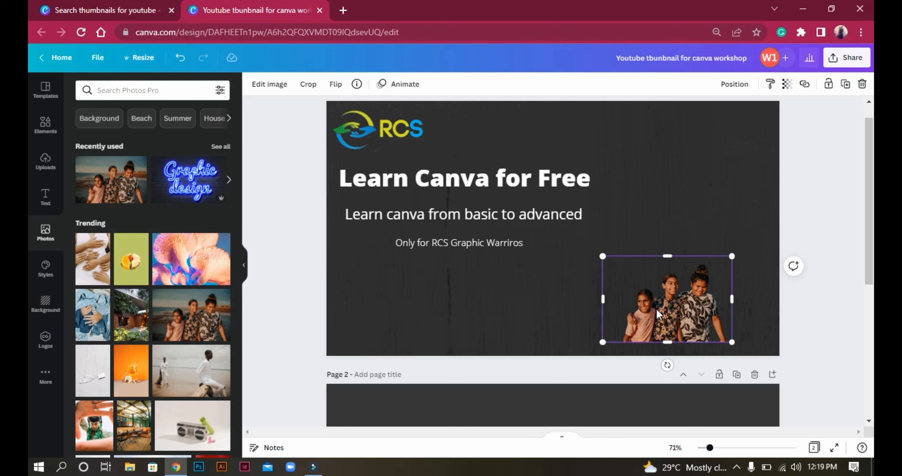
{"action": "key", "text": "Delete"}
Search the elements library for "Square shape" with the empty page 2 selected
{"action": "left_click_drag", "start_coordinate": [873, 223], "coordinate": [873, 340]}
{"action": "left_click", "coordinate": [521, 305]}
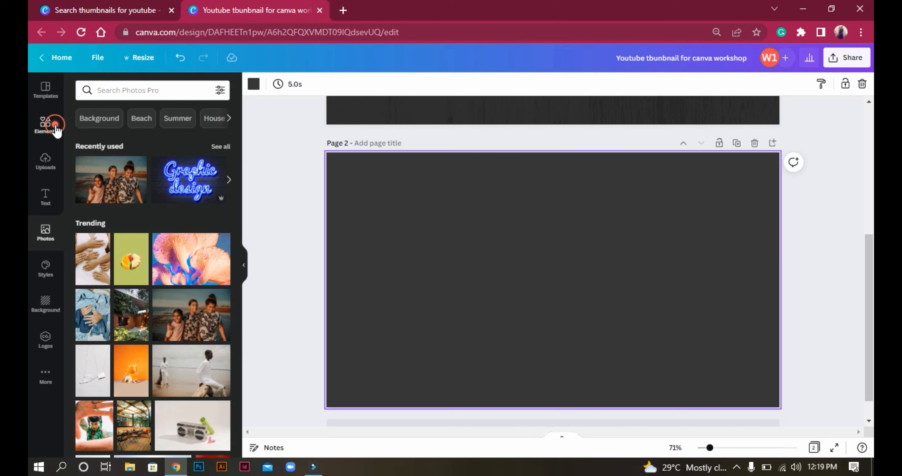
{"action": "left_click", "coordinate": [46, 119]}
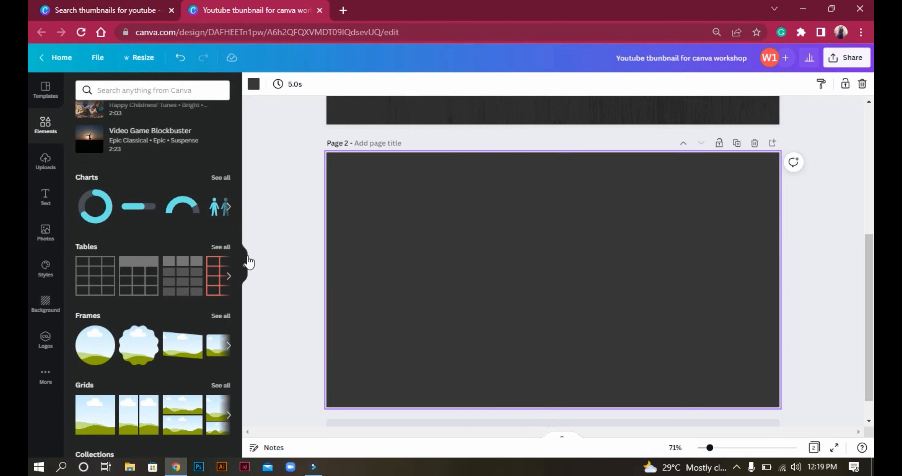
{"action": "left_click_drag", "start_coordinate": [239, 239], "coordinate": [239, 127]}
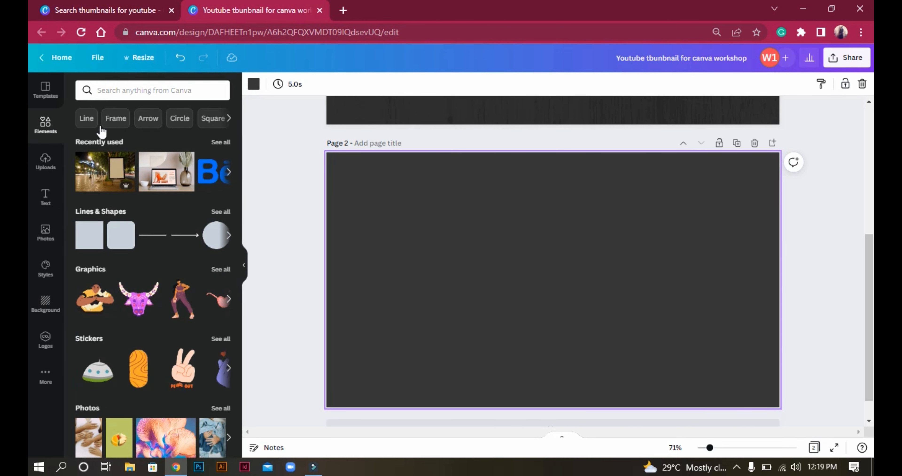
{"action": "left_click", "coordinate": [213, 118]}
{"action": "left_click", "coordinate": [189, 115]}
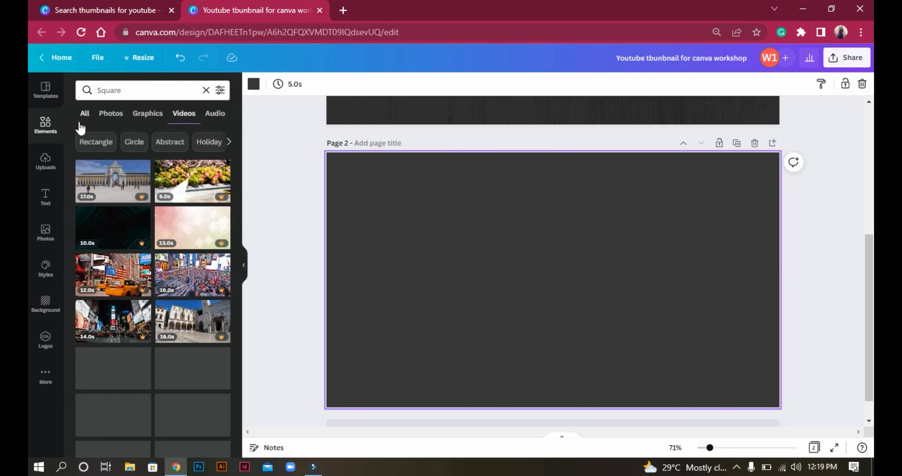
{"action": "left_click", "coordinate": [81, 126]}
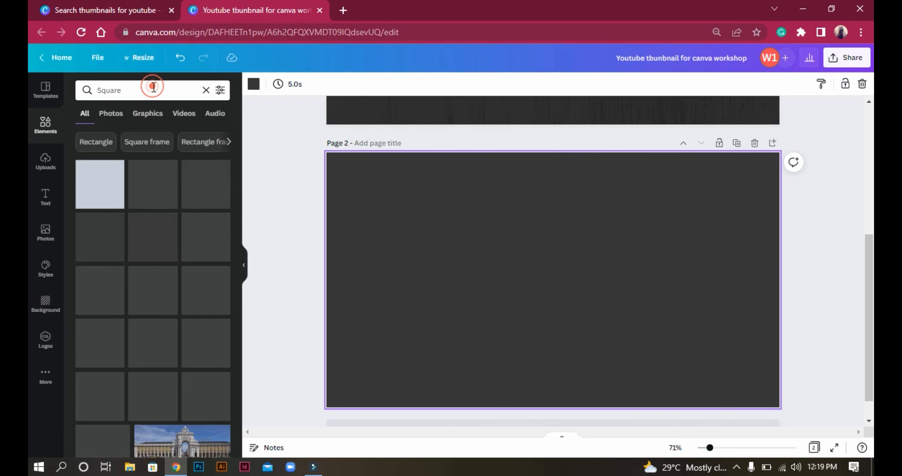
{"action": "left_click", "coordinate": [153, 87]}
{"action": "type", "text": "shape"}
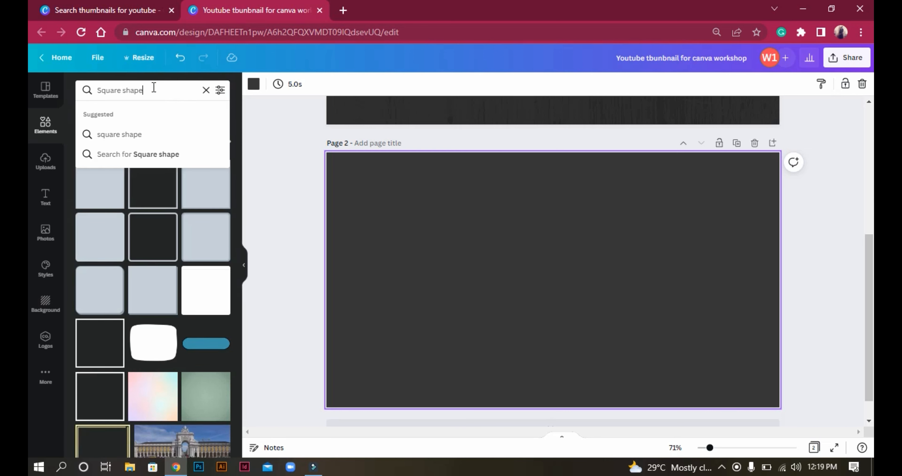
{"action": "key", "text": "Return"}
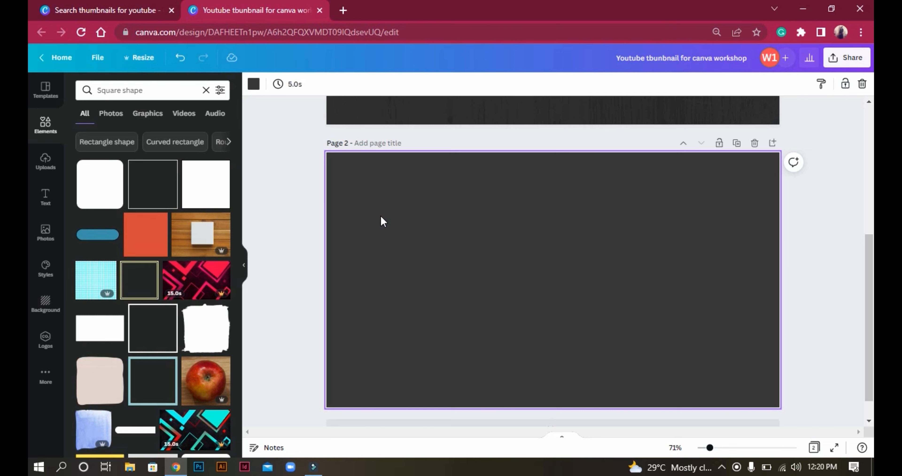
Add a yellow circle to page 2 and place it in the page's upper-left area
{"action": "key", "text": "c"}
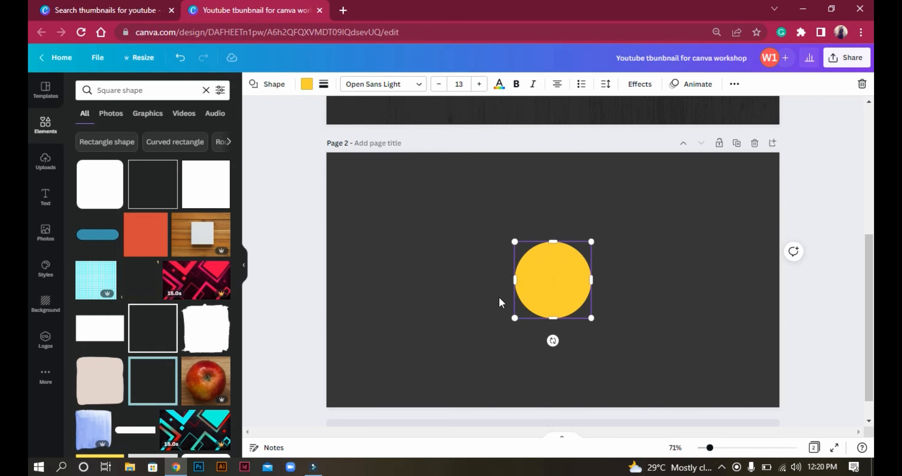
{"action": "left_click_drag", "start_coordinate": [581, 312], "coordinate": [417, 239]}
{"action": "left_click", "coordinate": [597, 304]}
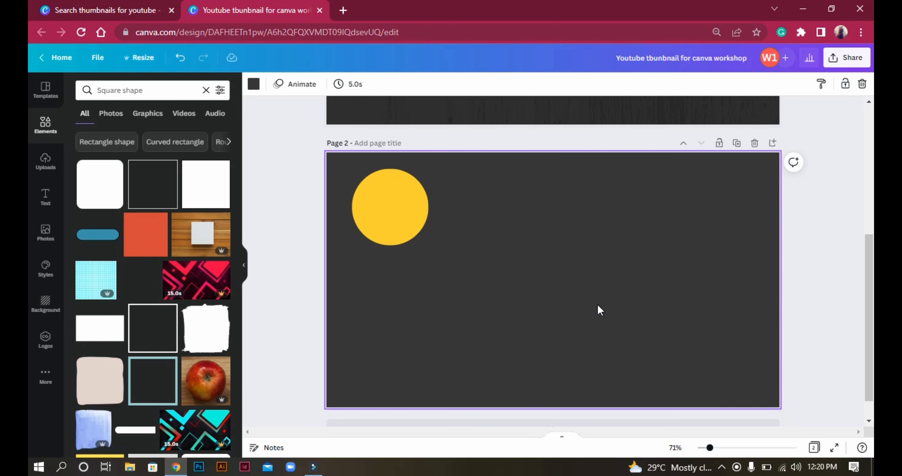
Add a yellow square to page 2 and place it level with the circle, to its right
{"action": "key", "text": "r"}
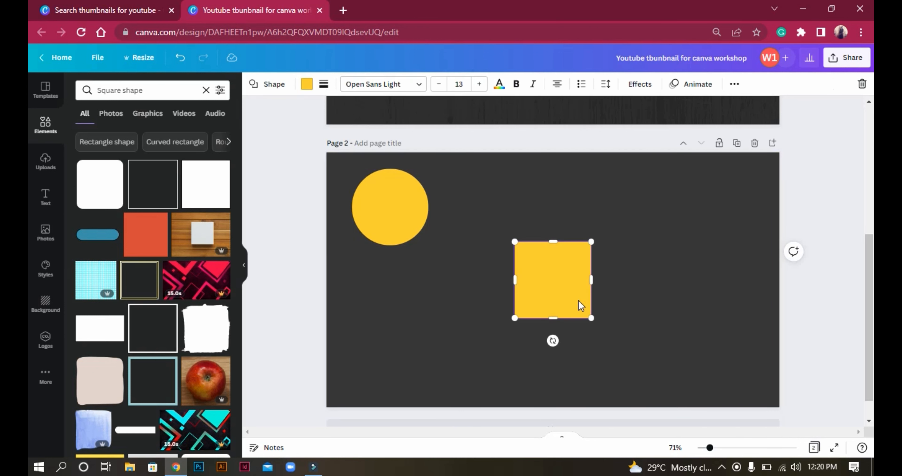
{"action": "left_click_drag", "start_coordinate": [578, 301], "coordinate": [548, 228]}
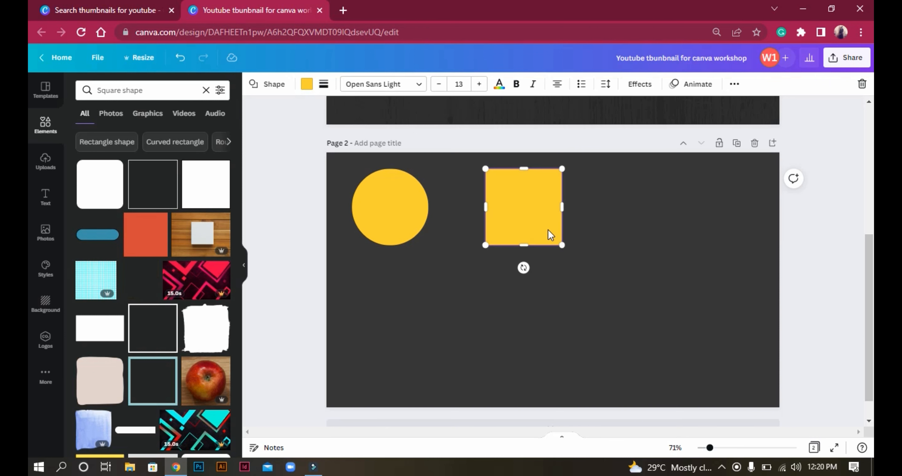
{"action": "left_click", "coordinate": [644, 323]}
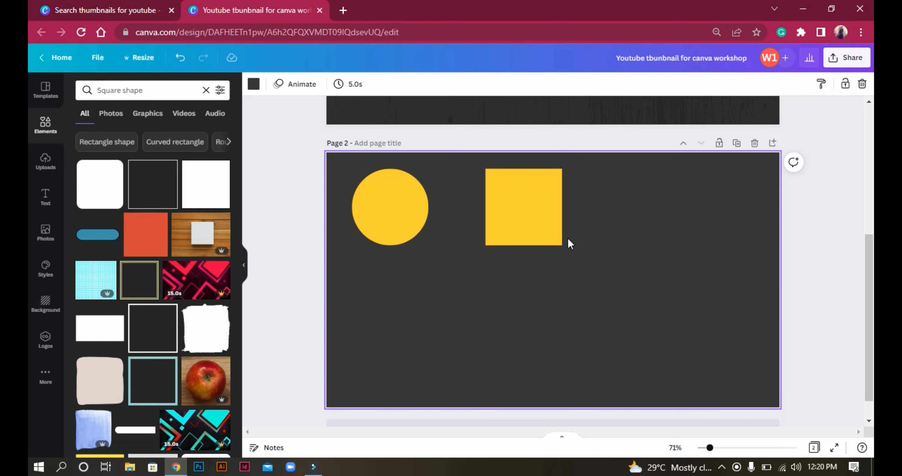
Add a text box to page 2, widen it and clear its placeholder text
{"action": "key", "text": "t"}
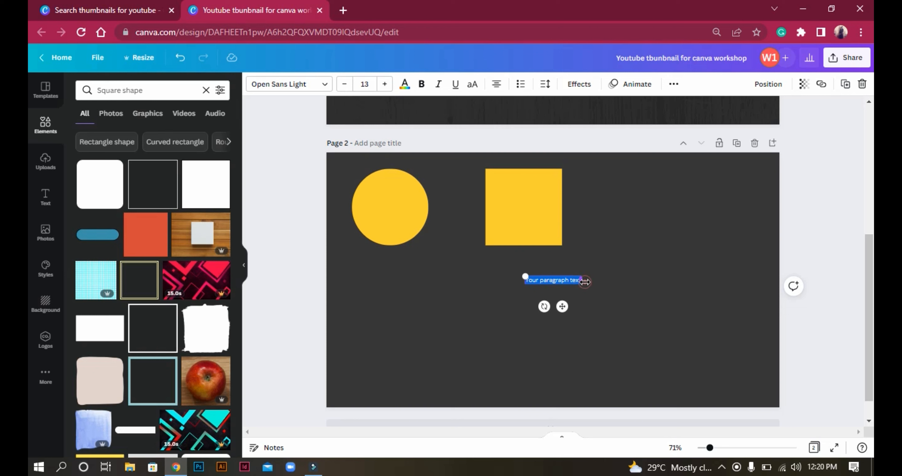
{"action": "left_click_drag", "start_coordinate": [581, 282], "coordinate": [654, 361]}
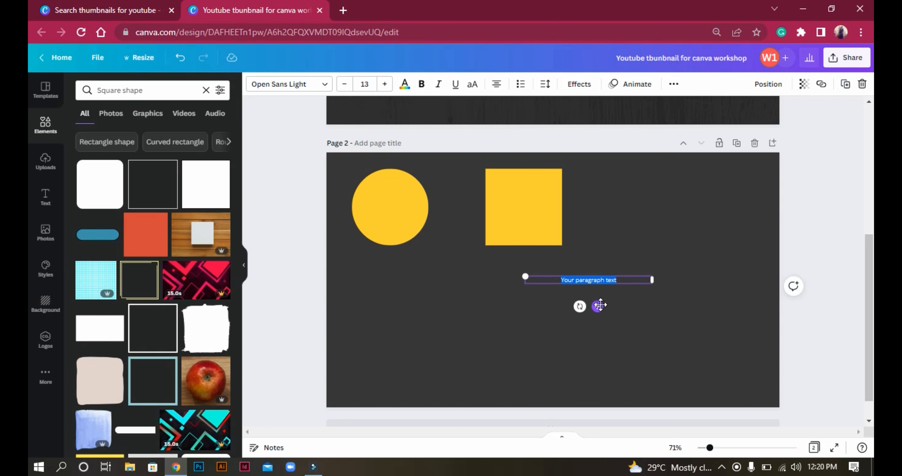
{"action": "key", "text": "BackSpace"}
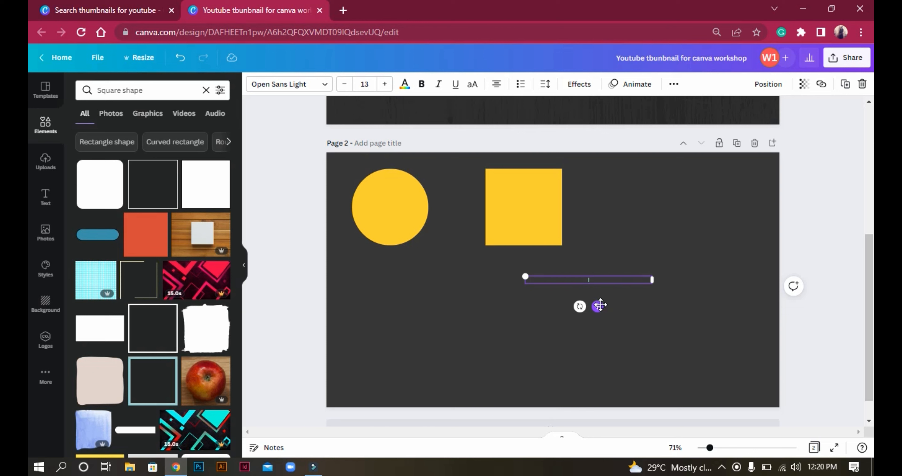
{"action": "left_click", "coordinate": [620, 346]}
Add a white horizontal line to page 2 and place it below the square and the text box
{"action": "key", "text": "l"}
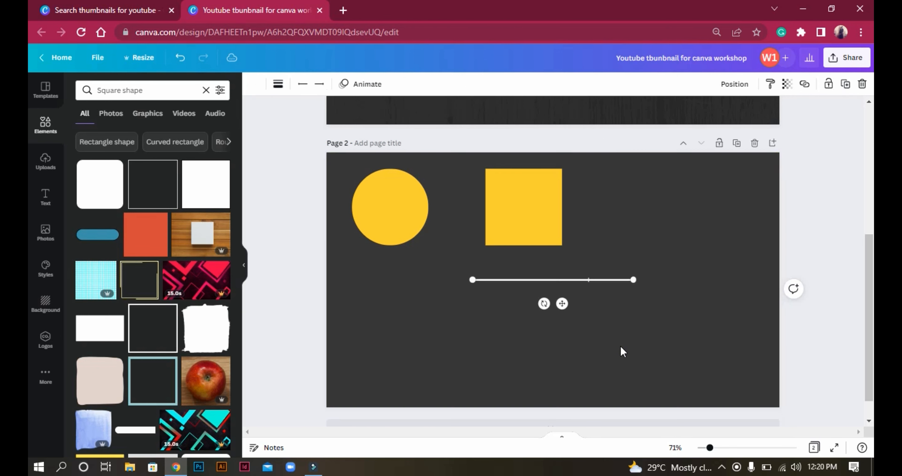
{"action": "left_click_drag", "start_coordinate": [539, 281], "coordinate": [517, 322]}
{"action": "left_click", "coordinate": [477, 173]}
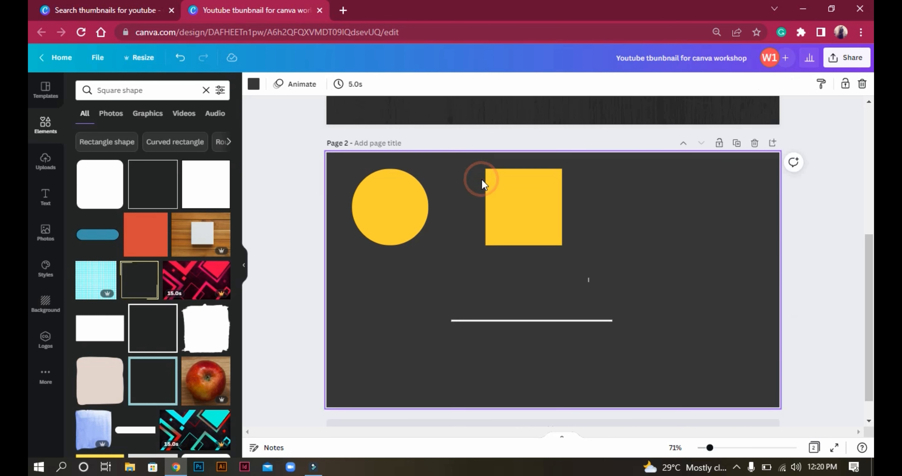
{"action": "left_click", "coordinate": [496, 199]}
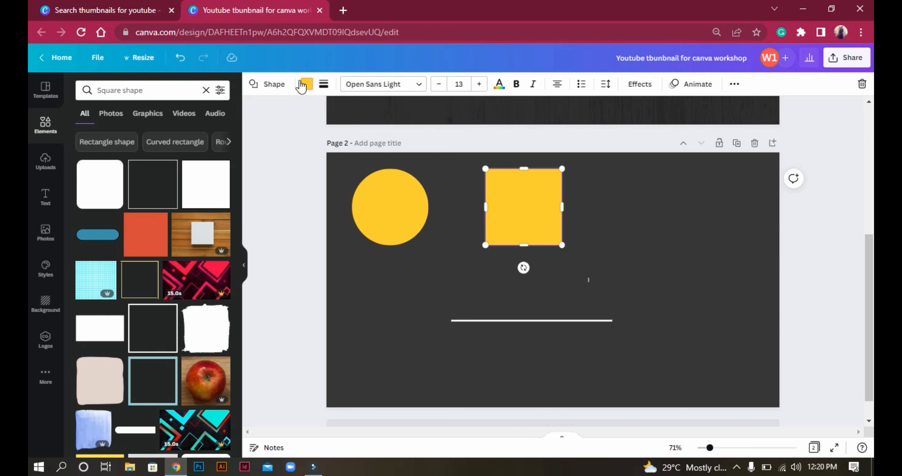
{"action": "left_click", "coordinate": [259, 87]}
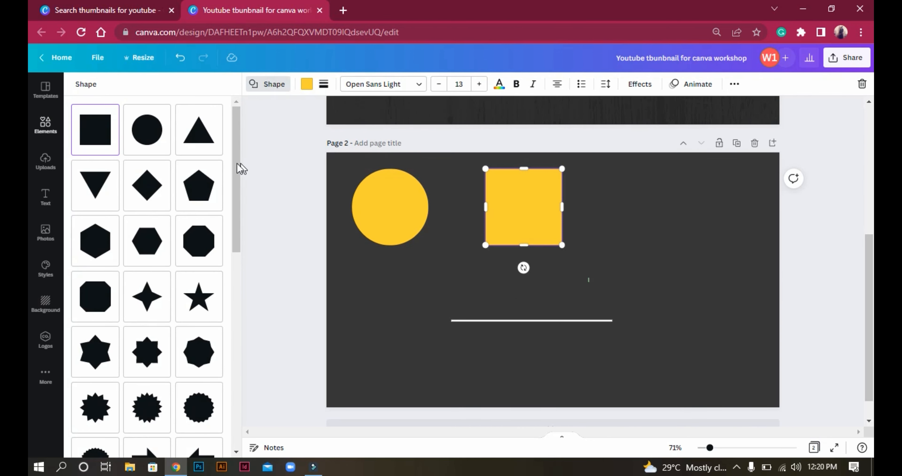
{"action": "left_click_drag", "start_coordinate": [236, 165], "coordinate": [235, 188]}
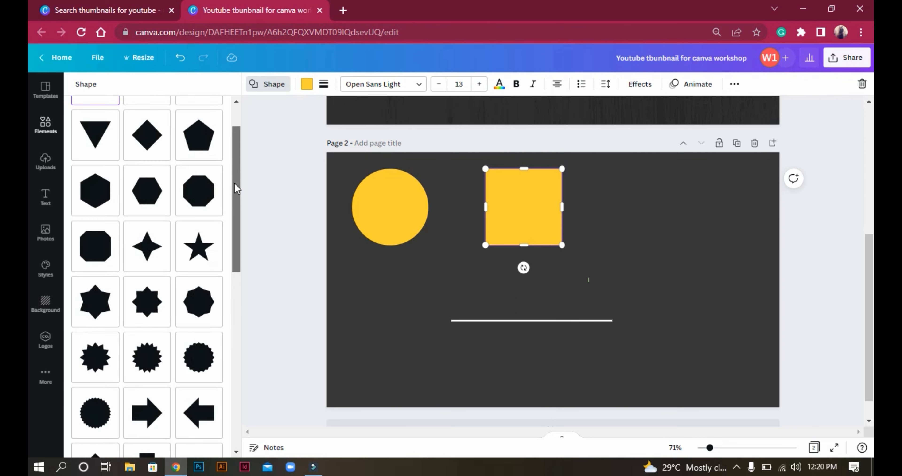
{"action": "left_click", "coordinate": [526, 292]}
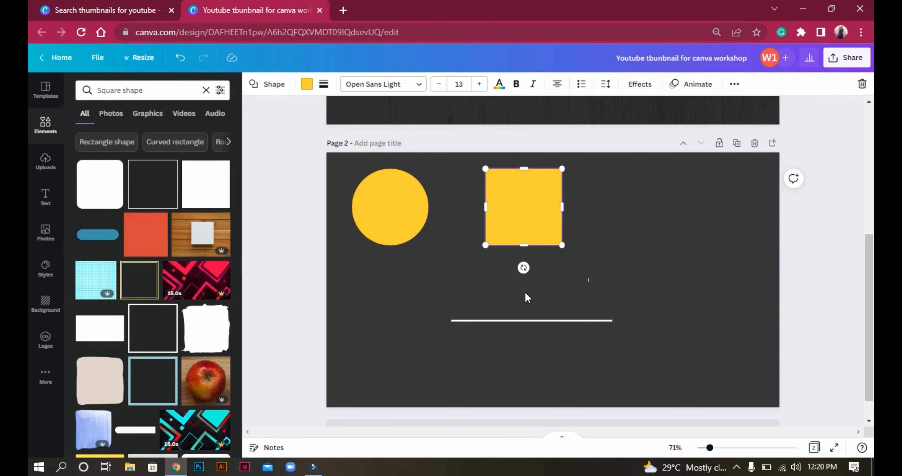
{"action": "left_click", "coordinate": [390, 328]}
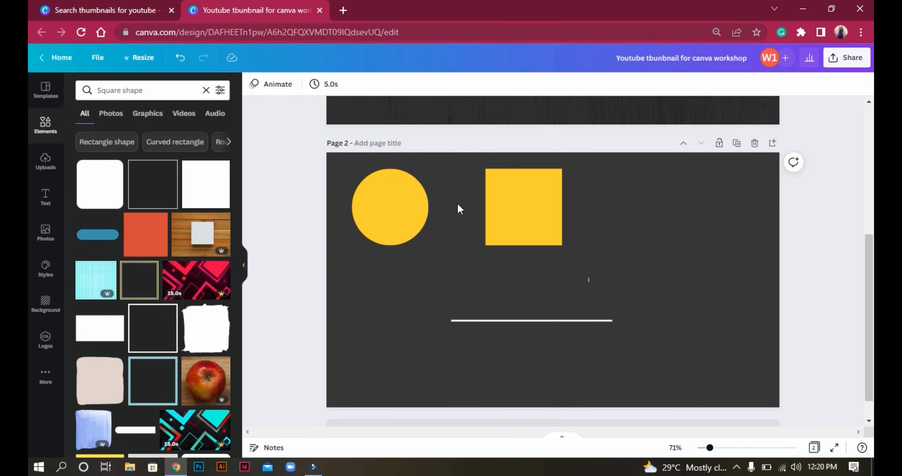
Try the triangle and hexagon in place of the yellow square, and settle on the five-pointed star shape
{"action": "left_click", "coordinate": [543, 217]}
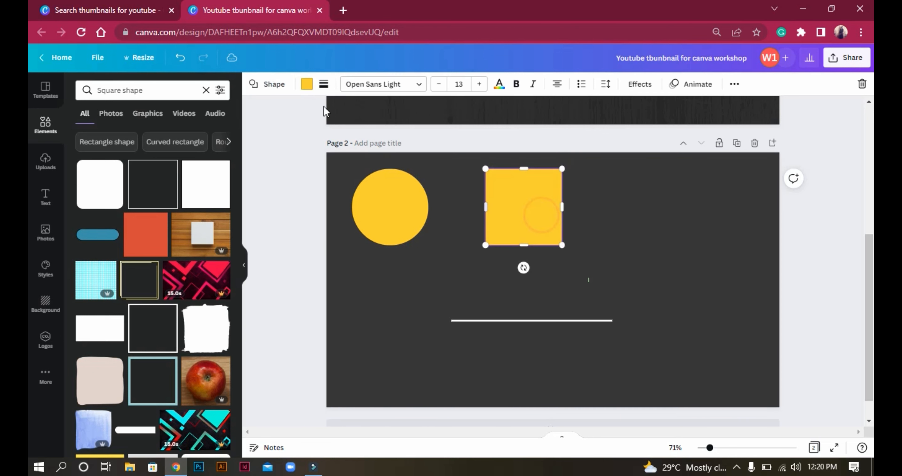
{"action": "left_click", "coordinate": [272, 84]}
{"action": "left_click", "coordinate": [194, 144]}
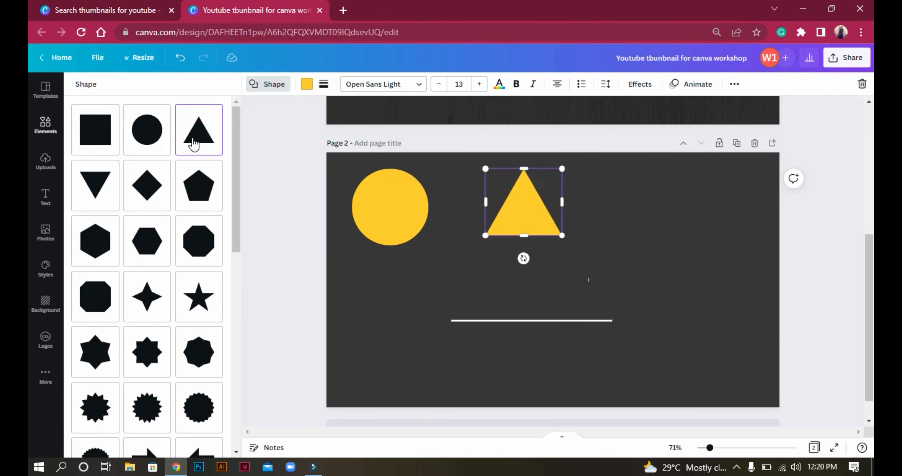
{"action": "left_click", "coordinate": [150, 147]}
{"action": "left_click", "coordinate": [78, 128]}
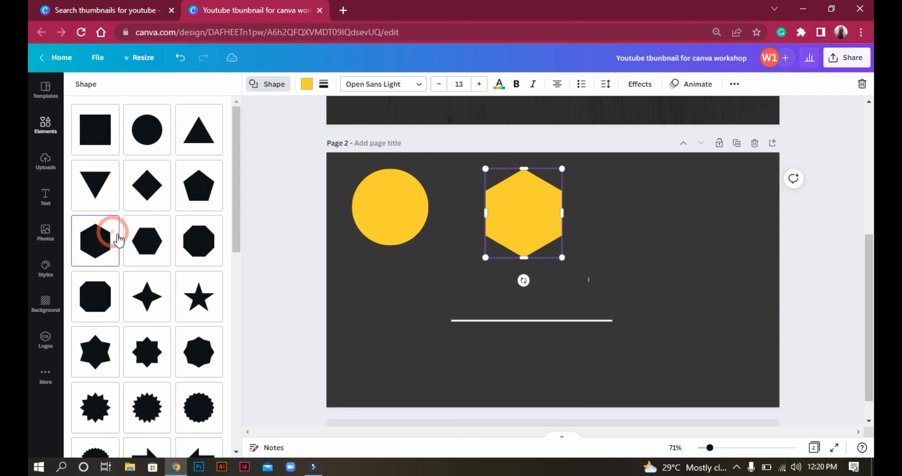
{"action": "left_click", "coordinate": [199, 300]}
{"action": "left_click", "coordinate": [453, 355]}
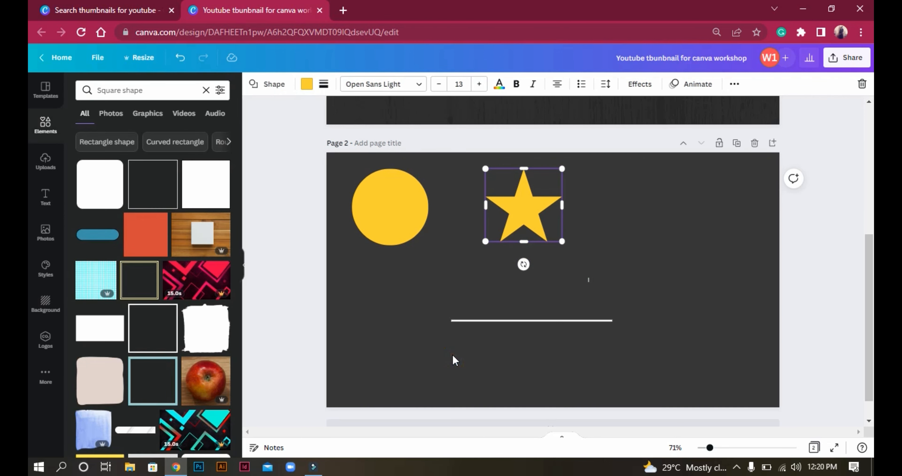
{"action": "left_click", "coordinate": [453, 357]}
{"action": "left_click", "coordinate": [452, 357]}
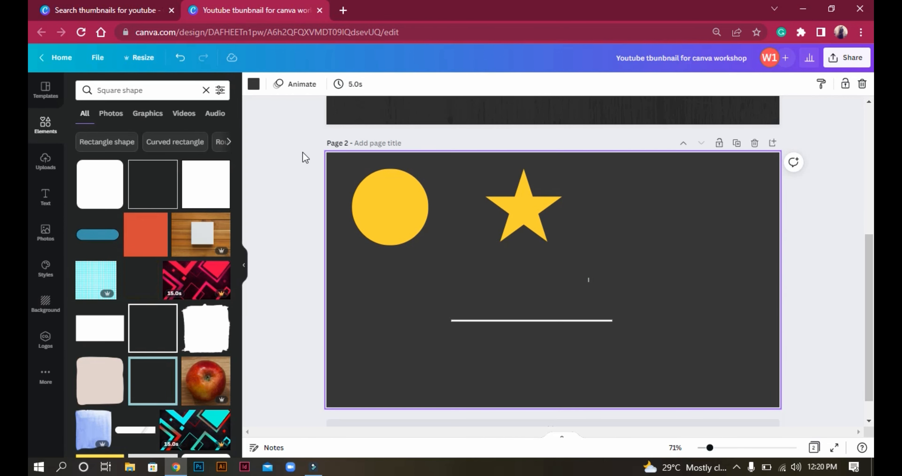
Clear the elements search and fill the star with the light purple default color
{"action": "left_click", "coordinate": [207, 90]}
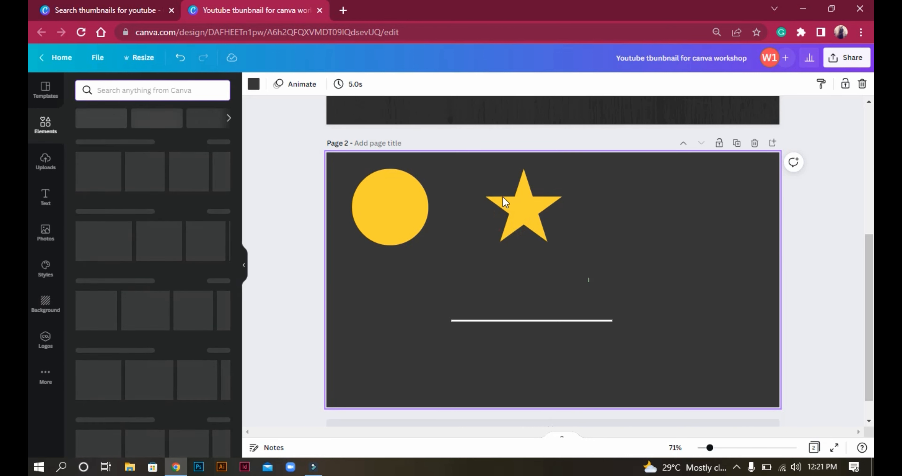
{"action": "left_click", "coordinate": [527, 211]}
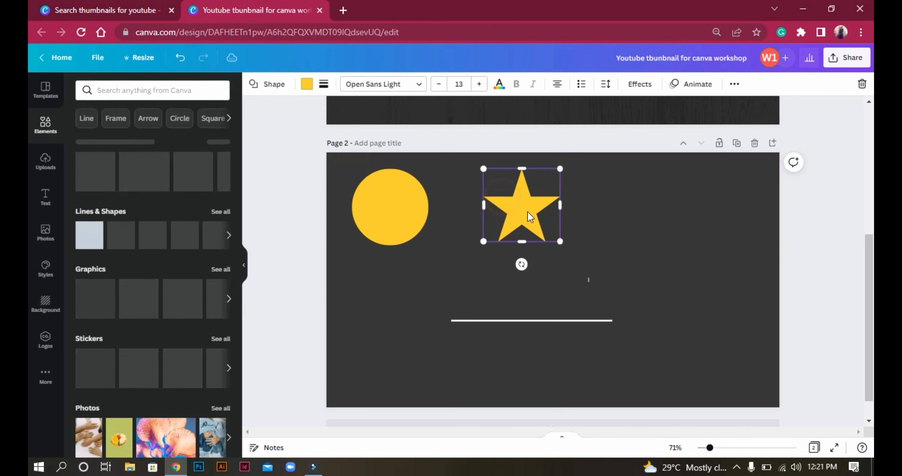
{"action": "left_click", "coordinate": [323, 85]}
{"action": "left_click", "coordinate": [298, 84]}
{"action": "left_click", "coordinate": [305, 86]}
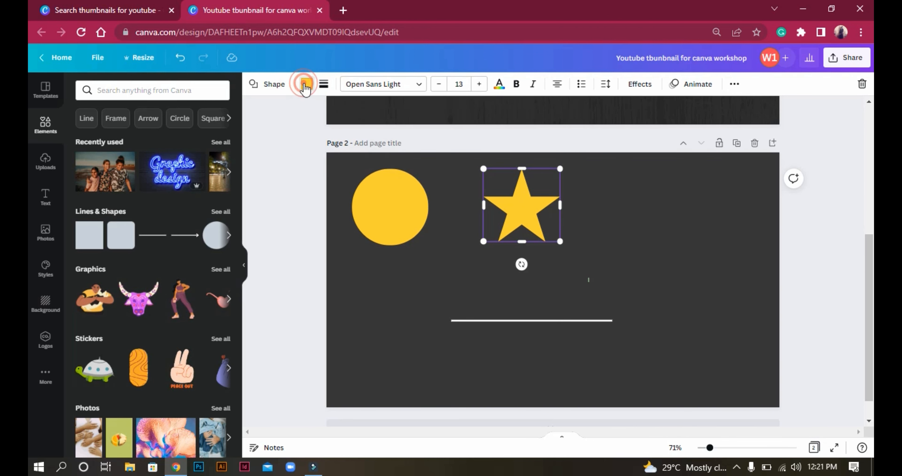
{"action": "left_click", "coordinate": [167, 367]}
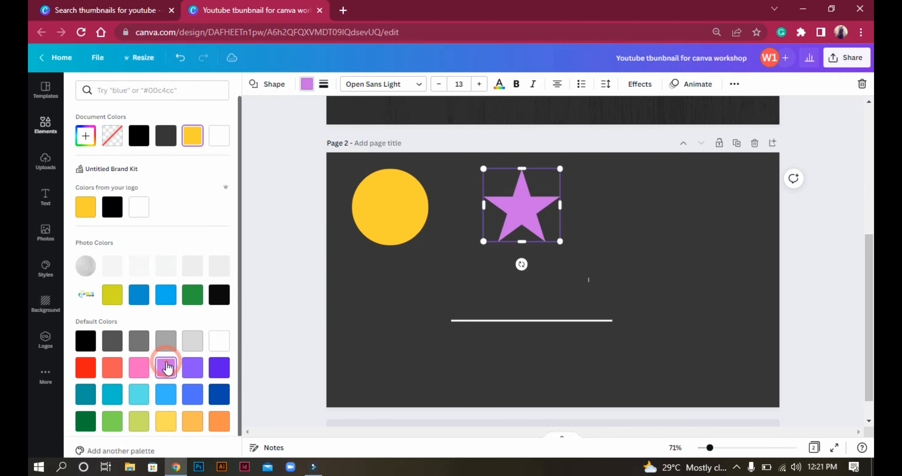
Give the star a dashed border with weight 12 and a corner rounding of 19
{"action": "left_click", "coordinate": [325, 87]}
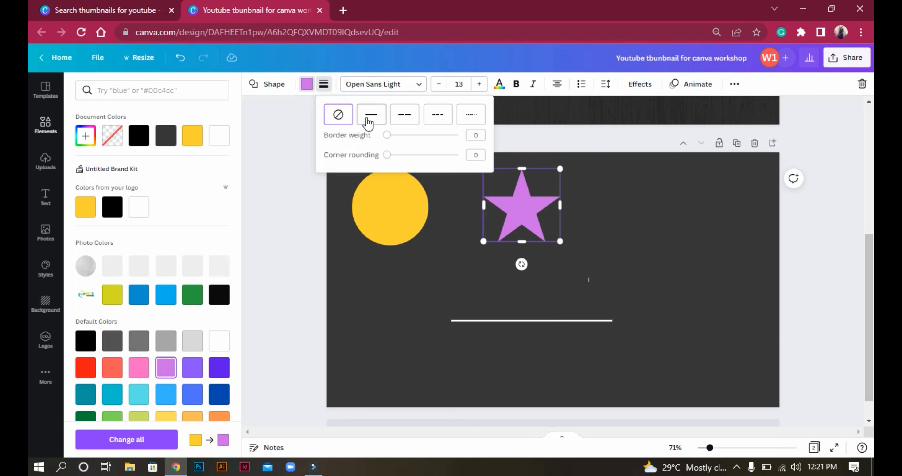
{"action": "left_click_drag", "start_coordinate": [387, 135], "coordinate": [399, 157]}
{"action": "left_click", "coordinate": [399, 119]}
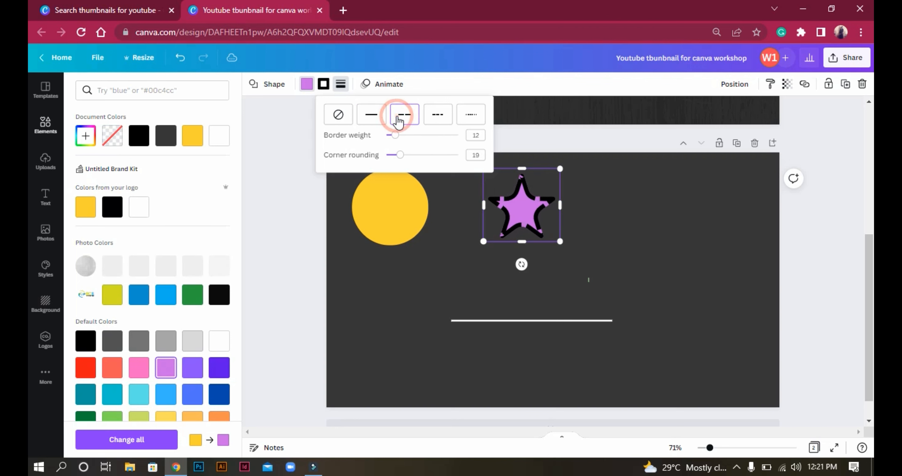
Try the shorter-dashed and dotted borders on the star and settle on a solid border
{"action": "left_click", "coordinate": [442, 116]}
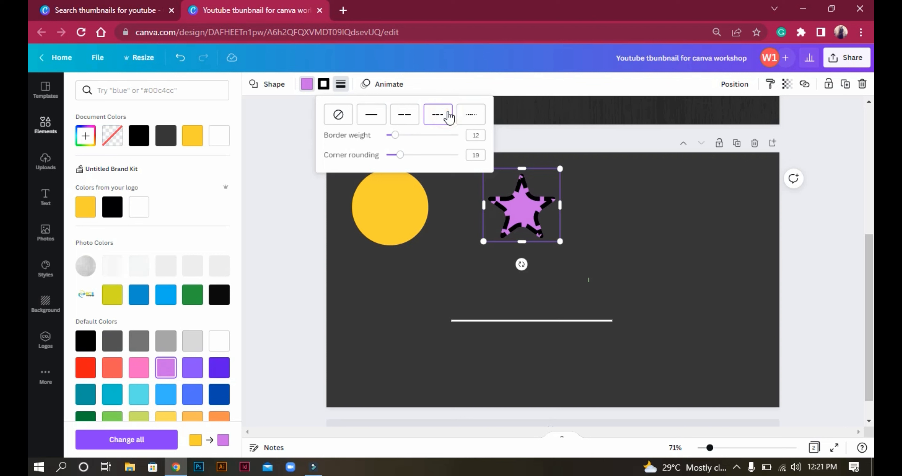
{"action": "left_click", "coordinate": [472, 113]}
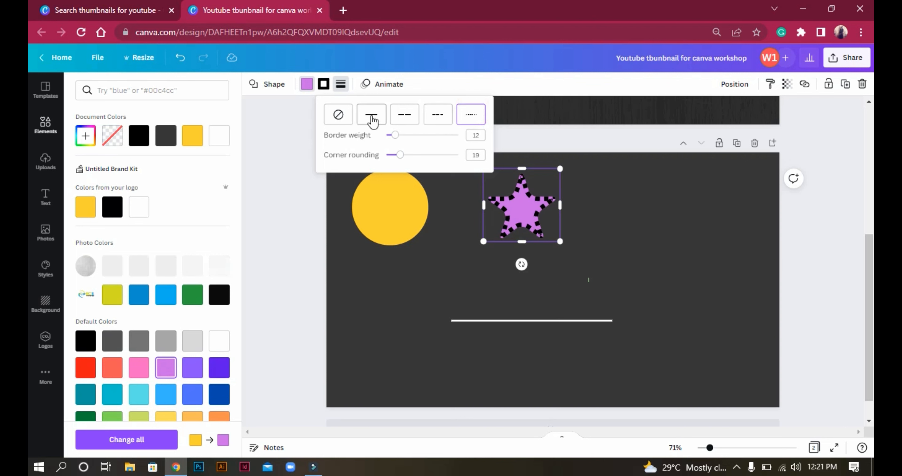
{"action": "left_click", "coordinate": [372, 119]}
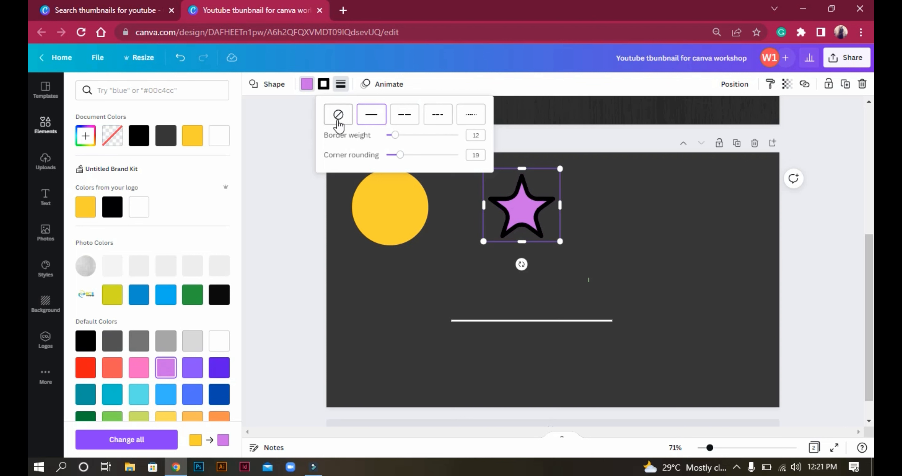
{"action": "left_click", "coordinate": [324, 88]}
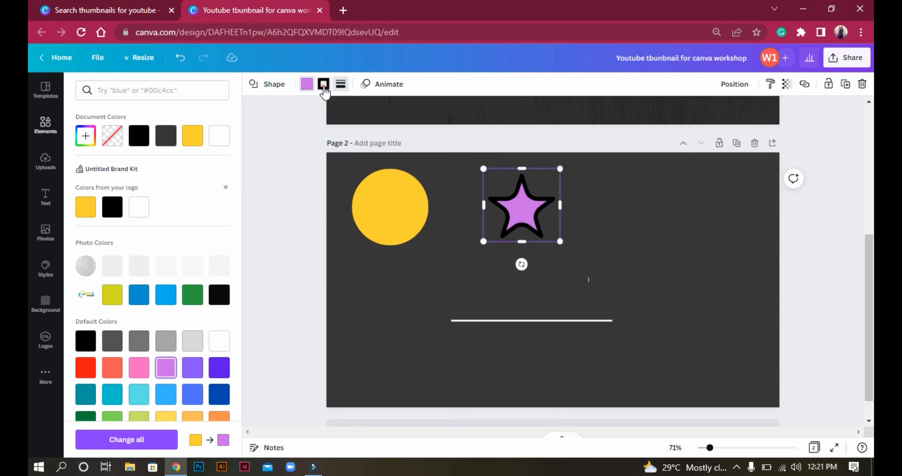
{"action": "left_click", "coordinate": [322, 86]}
{"action": "left_click", "coordinate": [338, 86]}
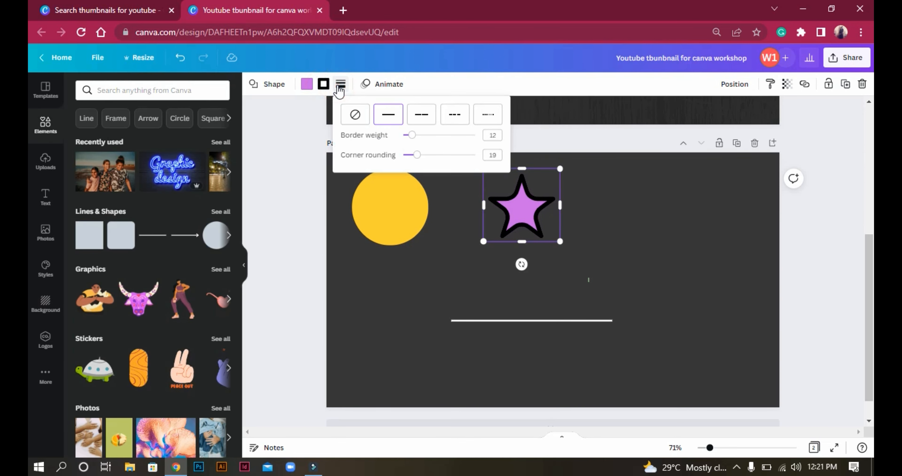
{"action": "left_click", "coordinate": [300, 121]}
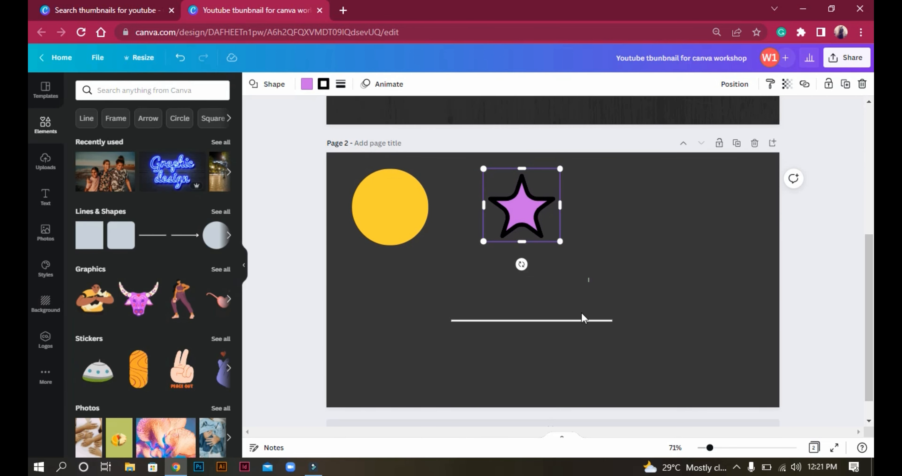
Give the white line on page 2 an outlined diamond at its start and an outlined square at its end
{"action": "left_click", "coordinate": [582, 319]}
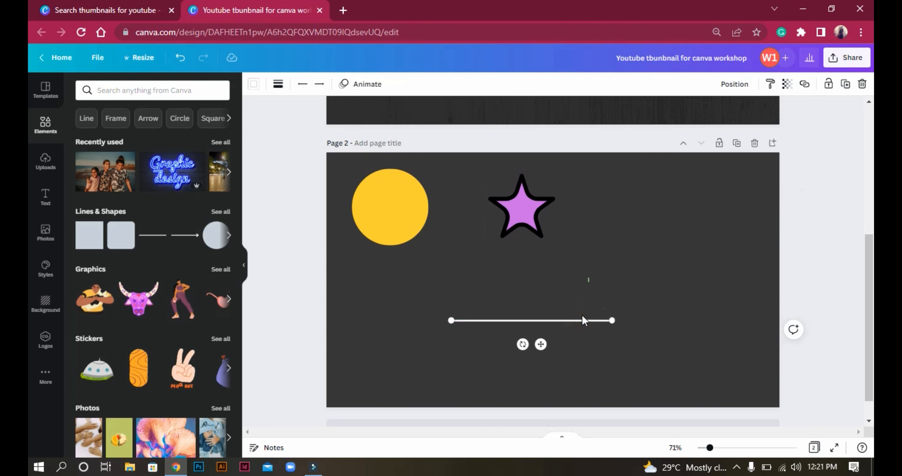
{"action": "left_click", "coordinate": [302, 85]}
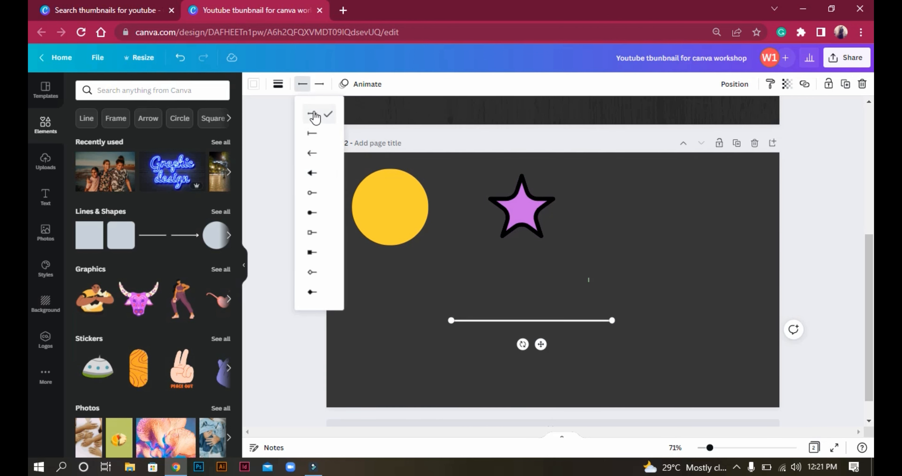
{"action": "left_click", "coordinate": [320, 233]}
{"action": "left_click", "coordinate": [312, 272]}
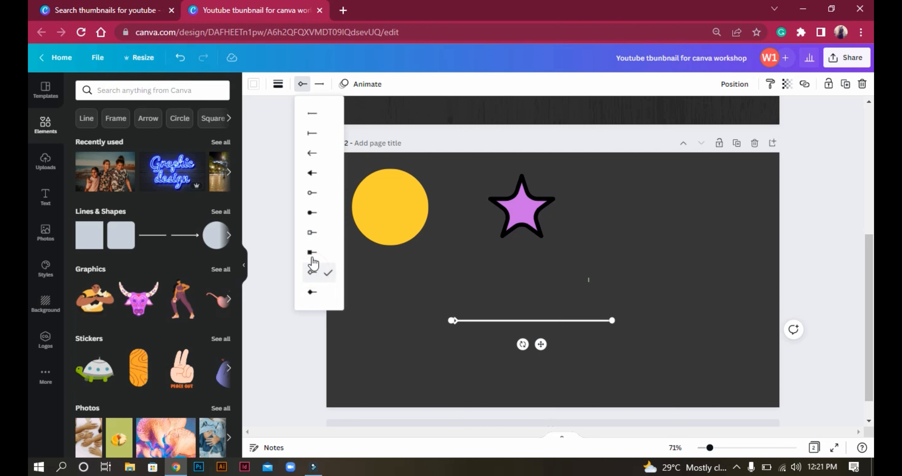
{"action": "left_click", "coordinate": [319, 86]}
{"action": "left_click", "coordinate": [320, 85]}
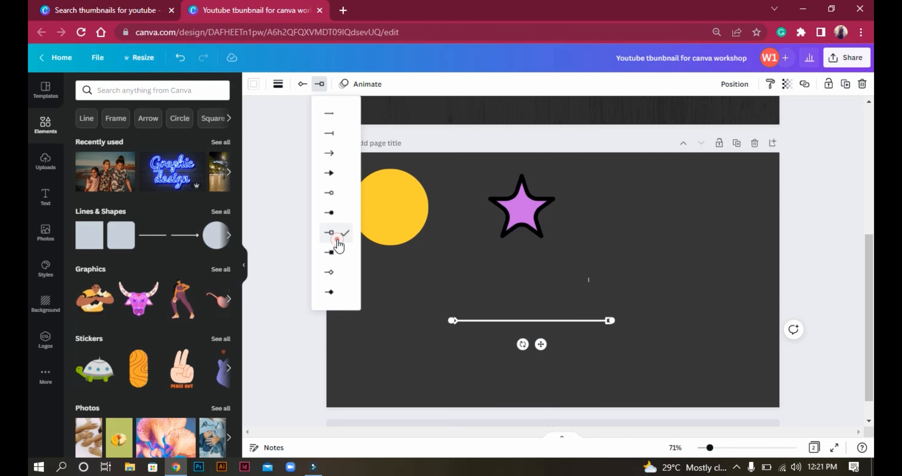
{"action": "left_click", "coordinate": [429, 425]}
{"action": "left_click", "coordinate": [416, 357]}
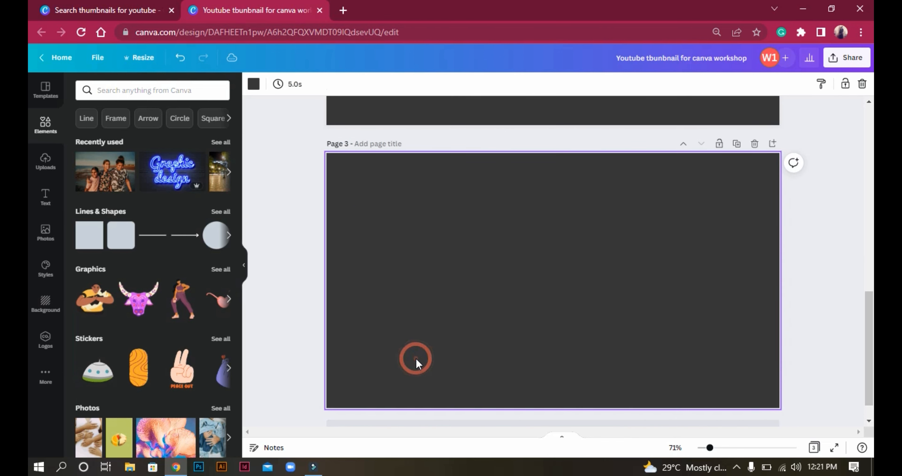
Reduce the white line's weight to 1
{"action": "left_click_drag", "start_coordinate": [870, 363], "coordinate": [870, 281]}
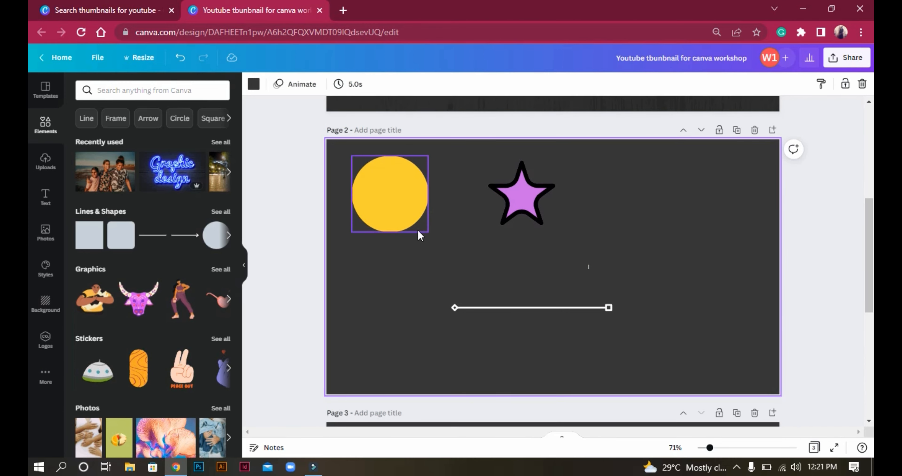
{"action": "left_click", "coordinate": [511, 309]}
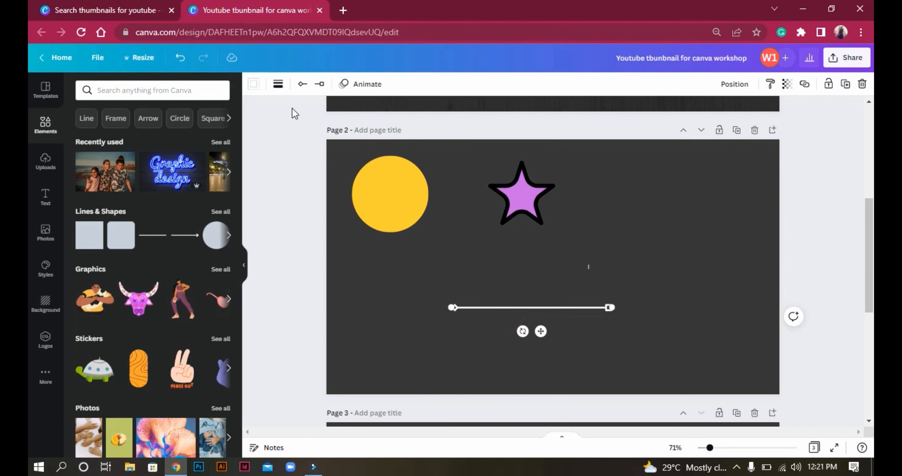
{"action": "left_click", "coordinate": [278, 85]}
{"action": "mouse_move", "coordinate": [291, 175]}
{"action": "left_mouse_down"}
{"action": "mouse_move", "coordinate": [352, 174]}
{"action": "mouse_move", "coordinate": [292, 186]}
{"action": "mouse_move", "coordinate": [276, 174]}
{"action": "left_mouse_up"}
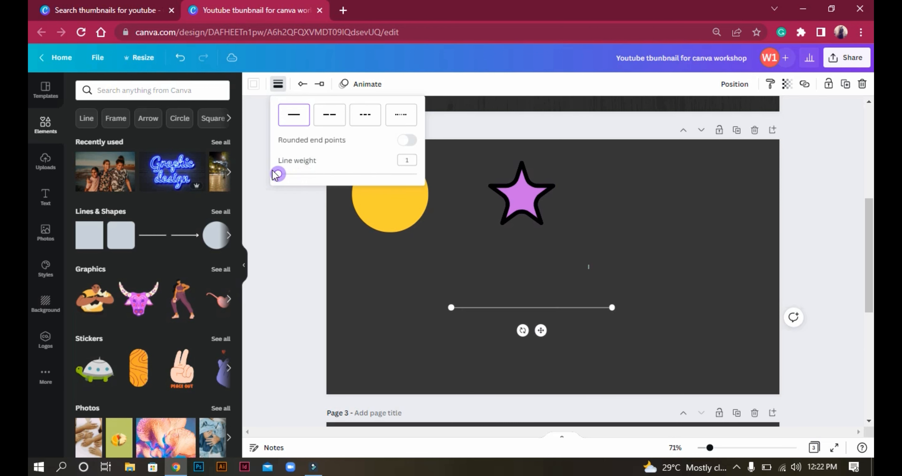
Try rounded end points and the dashed and dotted styles on the white line, and return it to solid with plain ends
{"action": "left_click", "coordinate": [410, 149]}
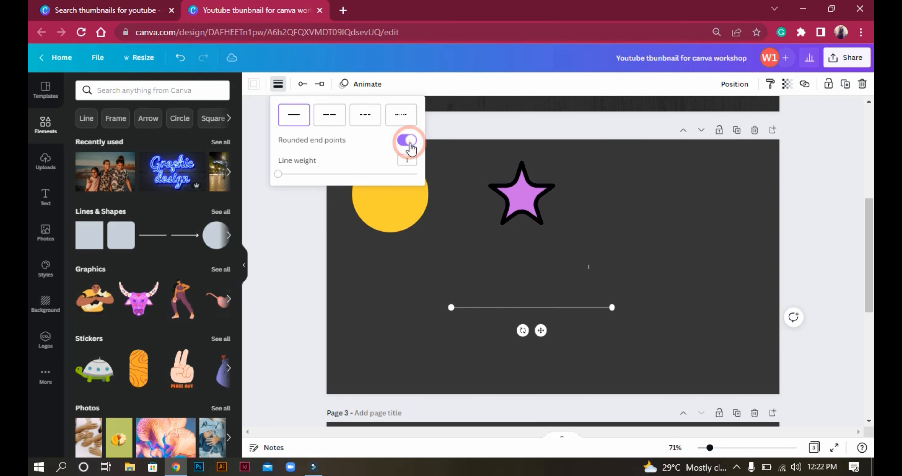
{"action": "left_click", "coordinate": [403, 144]}
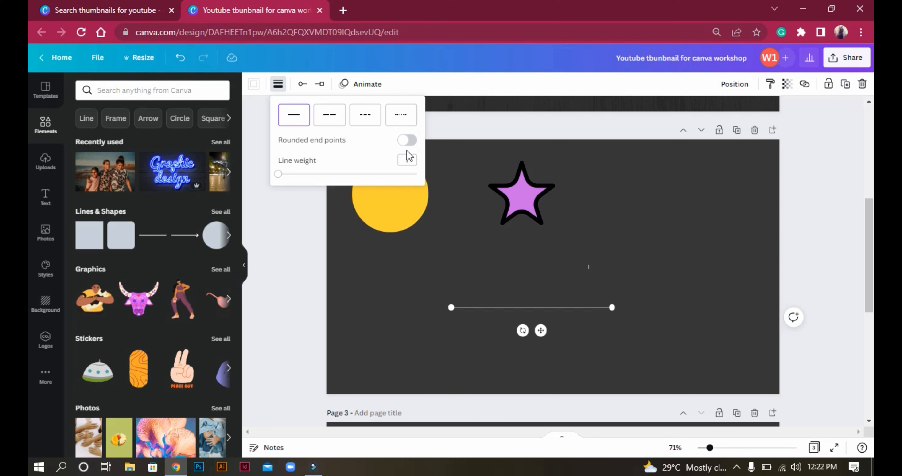
{"action": "left_click", "coordinate": [331, 117]}
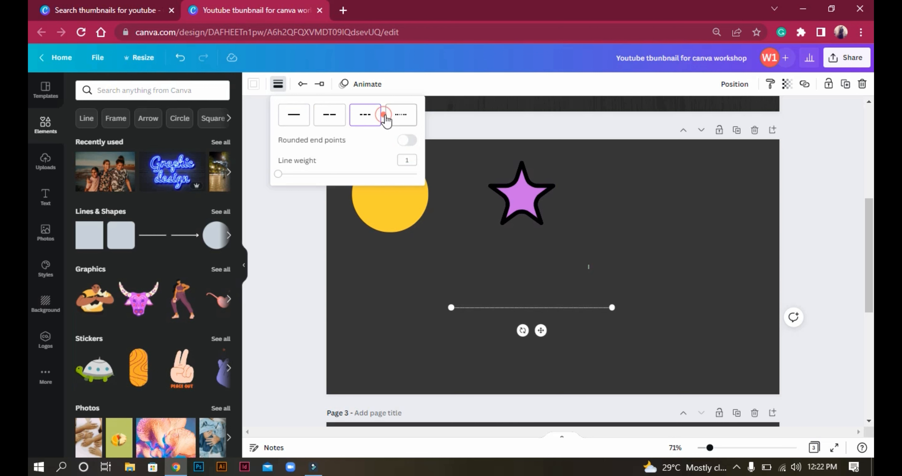
{"action": "left_click", "coordinate": [399, 115]}
{"action": "left_click", "coordinate": [297, 115]}
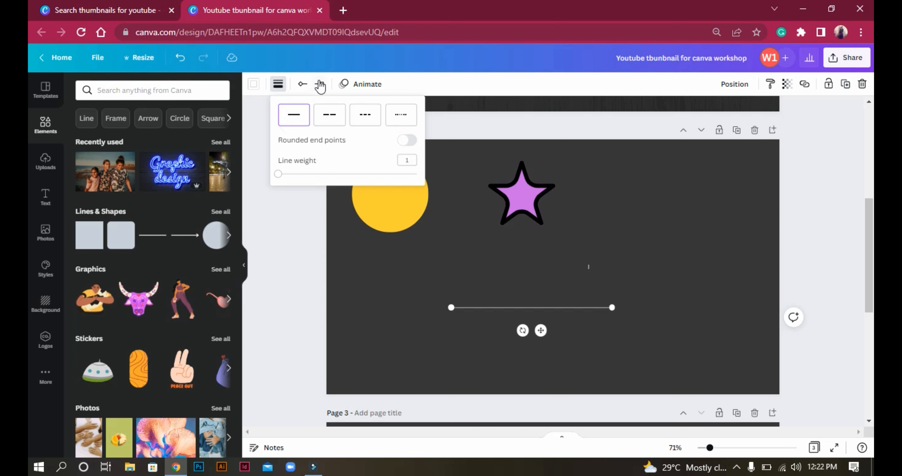
Delete the circle, star, line and text box from page 2, and remove the empty page 3
{"action": "left_click", "coordinate": [464, 226]}
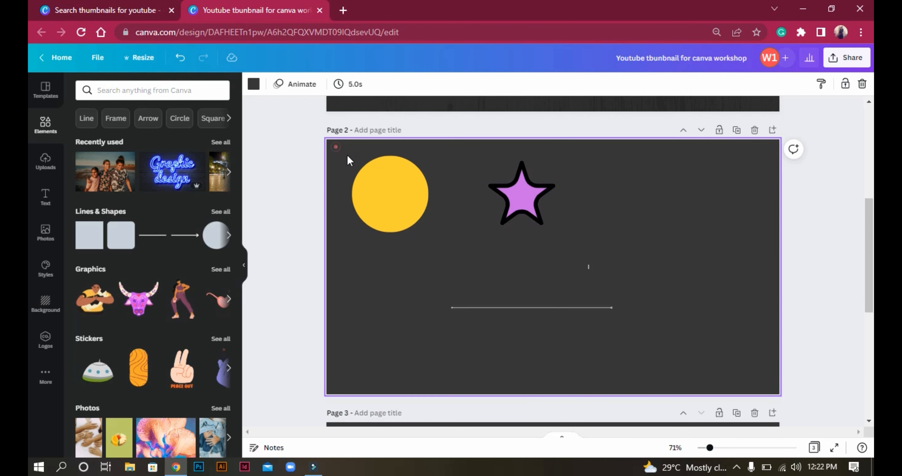
{"action": "left_click_drag", "start_coordinate": [336, 147], "coordinate": [687, 341]}
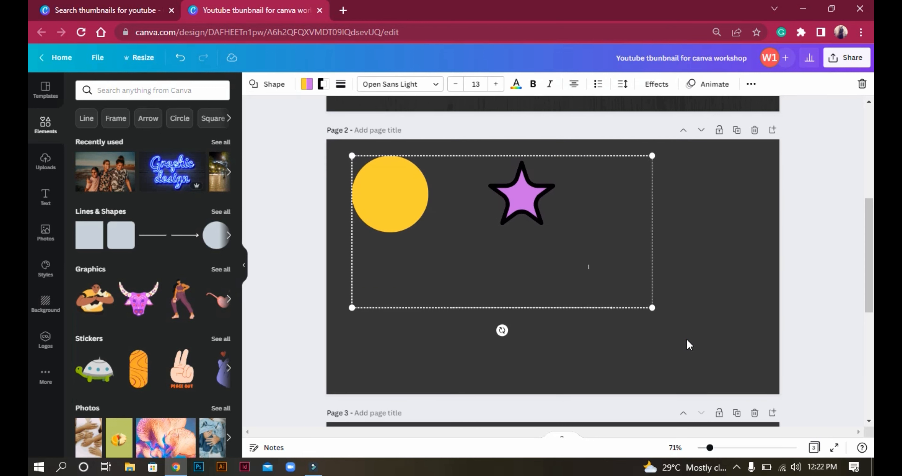
{"action": "key", "text": "Delete"}
{"action": "left_click", "coordinate": [626, 322]}
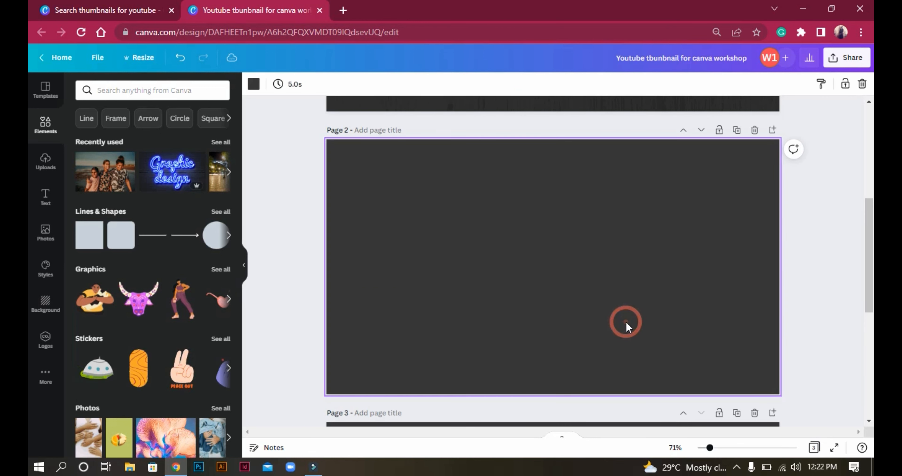
{"action": "left_click", "coordinate": [755, 412]}
Upload the photo of a tablet on a white desk from the Downloads folder
{"action": "left_click_drag", "start_coordinate": [870, 330], "coordinate": [873, 290]}
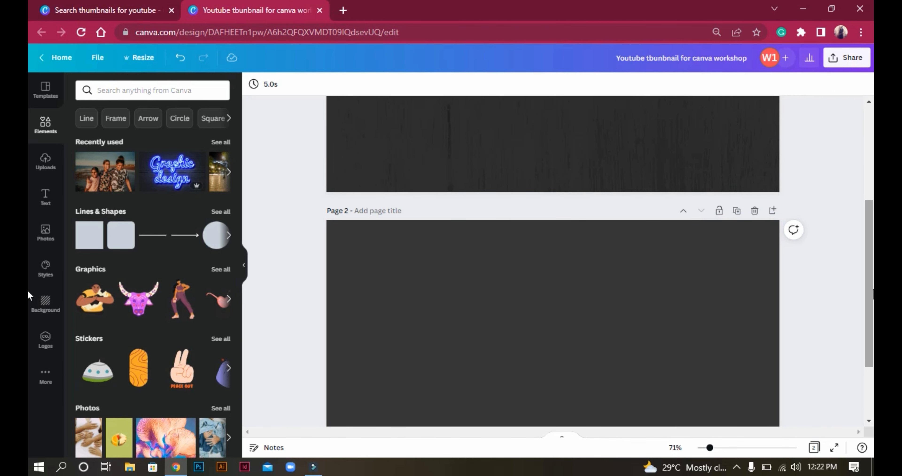
{"action": "left_click_drag", "start_coordinate": [873, 289], "coordinate": [873, 247]}
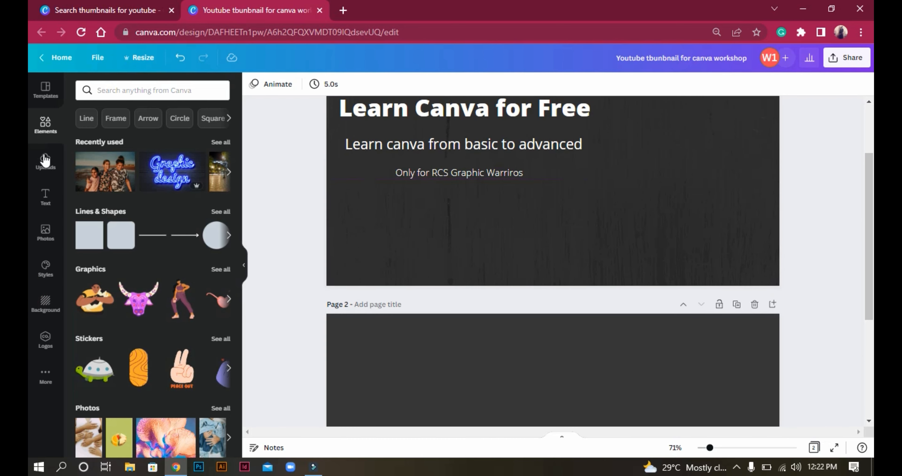
{"action": "left_click", "coordinate": [48, 168]}
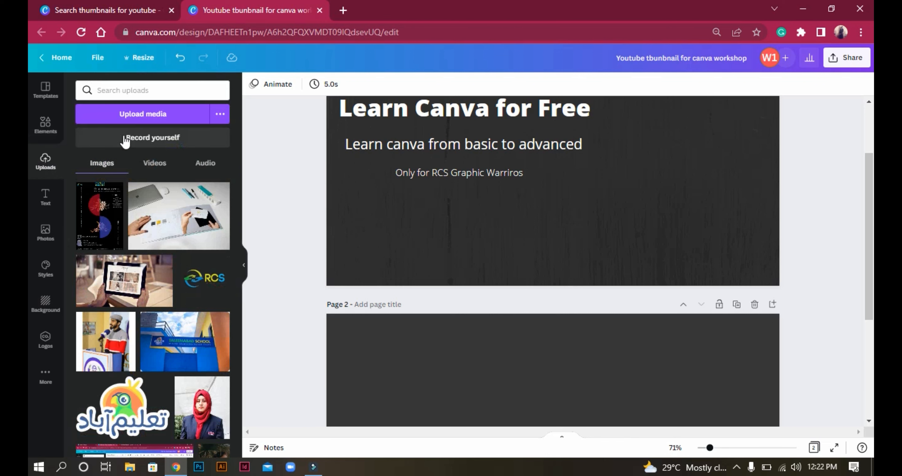
{"action": "left_click", "coordinate": [127, 112]}
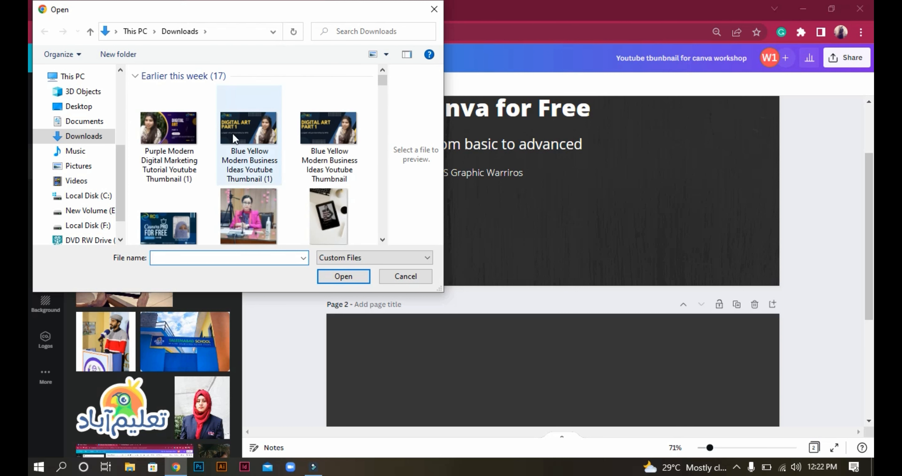
{"action": "left_click", "coordinate": [326, 230]}
{"action": "left_click", "coordinate": [344, 276]}
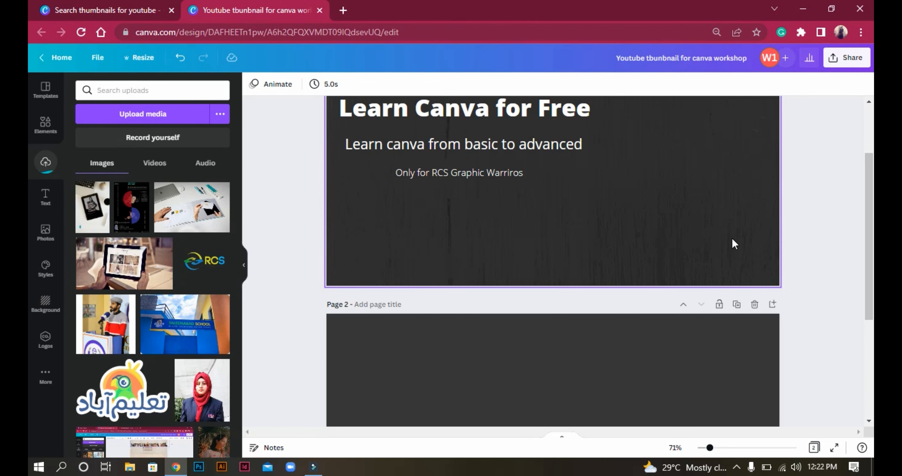
Add the uploaded tablet photo to page 2 and place it in the middle of the page
{"action": "scroll", "coordinate": [826, 215], "scroll_direction": "down", "scroll_amount": 3}
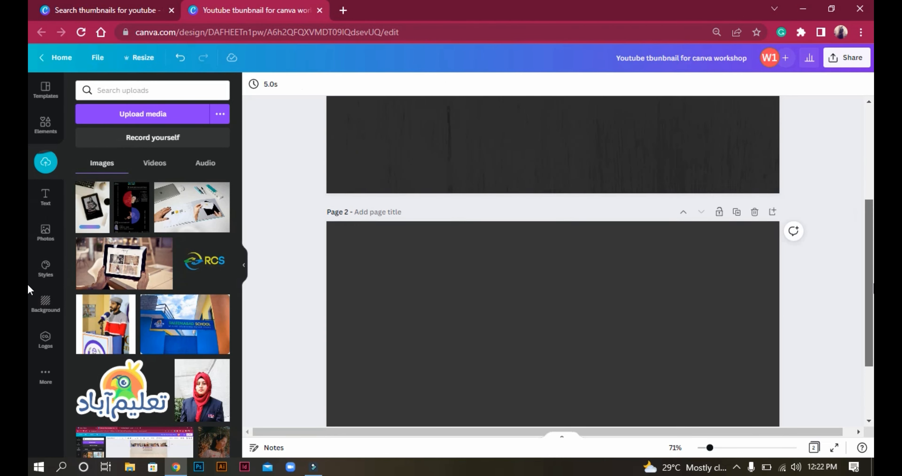
{"action": "left_click", "coordinate": [87, 221]}
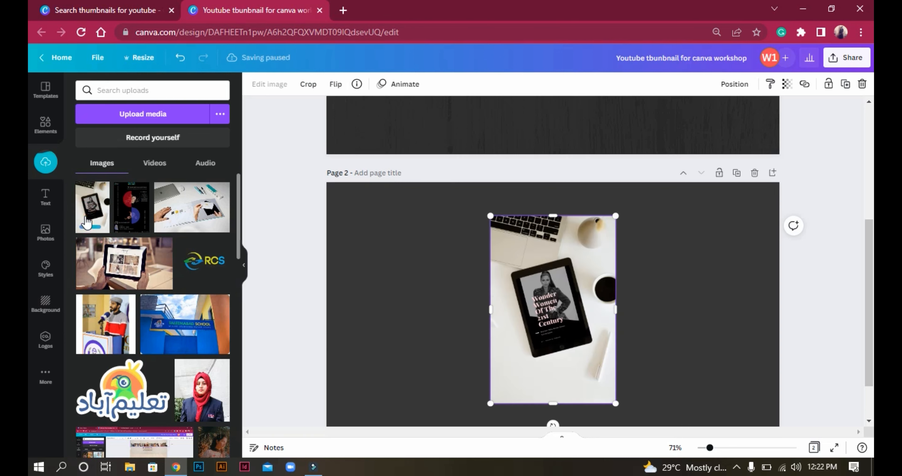
{"action": "left_click_drag", "start_coordinate": [554, 307], "coordinate": [486, 301]}
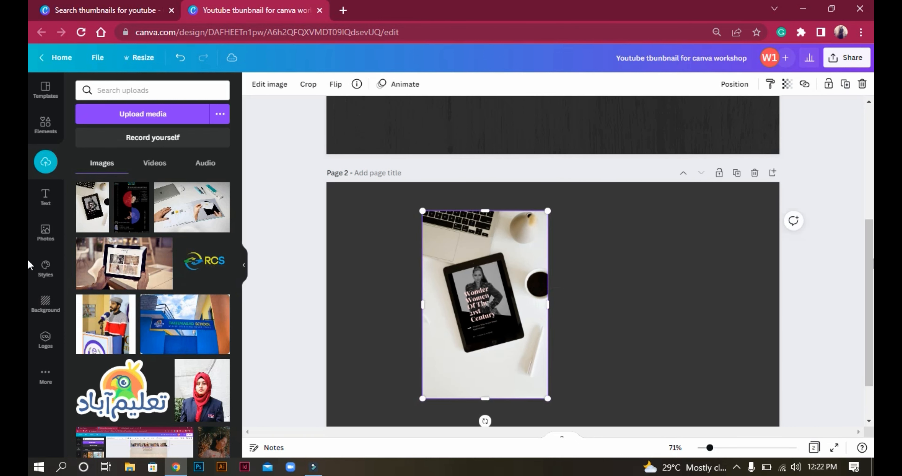
{"action": "left_click_drag", "start_coordinate": [872, 258], "coordinate": [872, 304]}
{"action": "left_click_drag", "start_coordinate": [544, 294], "coordinate": [601, 308]}
{"action": "left_click", "coordinate": [418, 258]}
{"action": "left_click", "coordinate": [548, 271]}
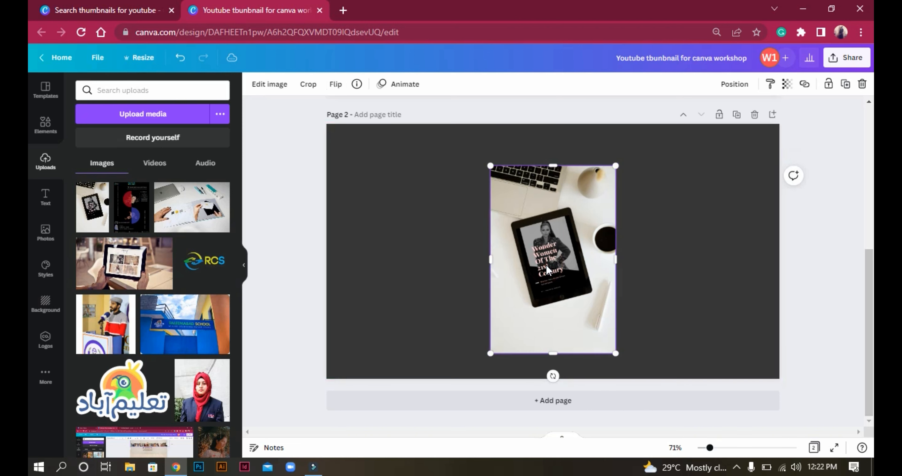
{"action": "mouse_move", "coordinate": [316, 472]}
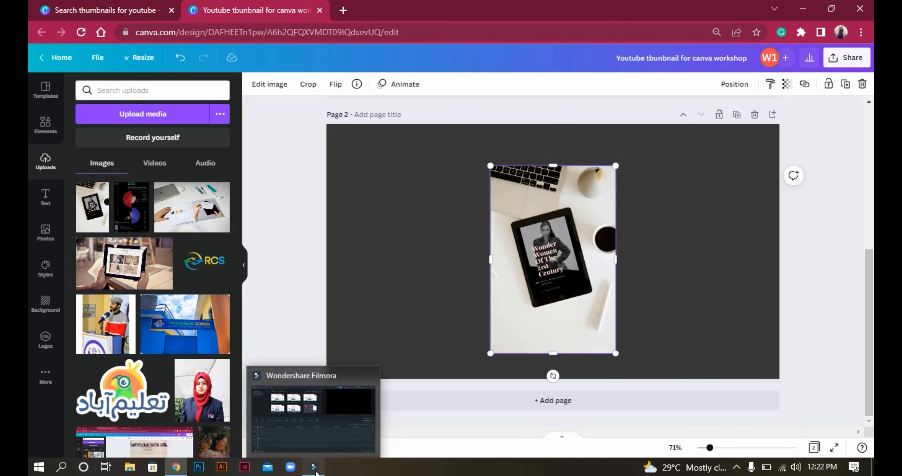
{"action": "left_click", "coordinate": [316, 473]}
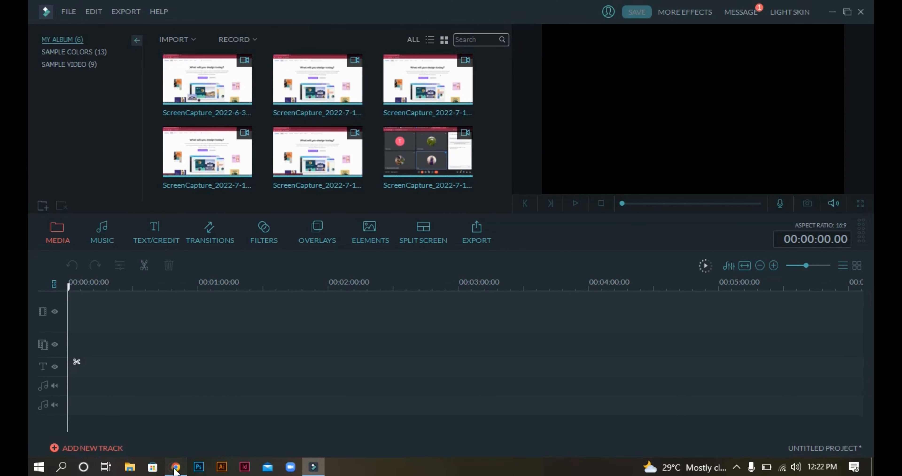
{"action": "left_click", "coordinate": [175, 469]}
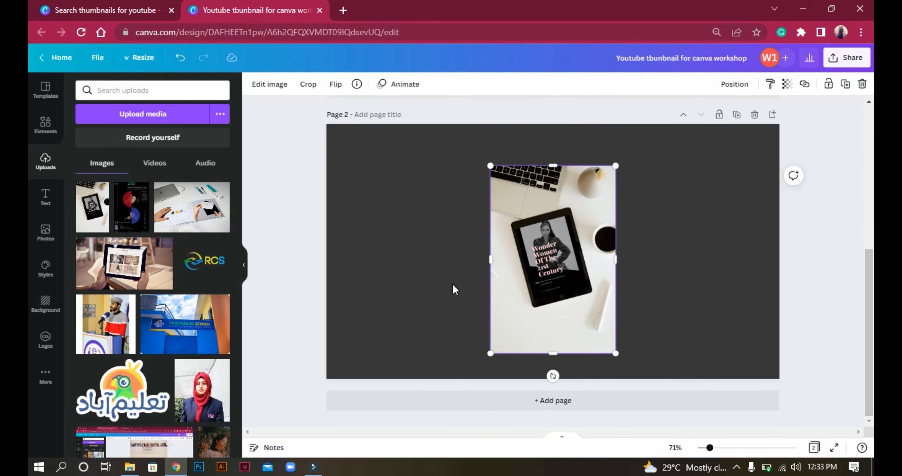
Move the tablet photo slightly up and to the left on page 2, and enlarge it
{"action": "left_click_drag", "start_coordinate": [558, 229], "coordinate": [542, 212]}
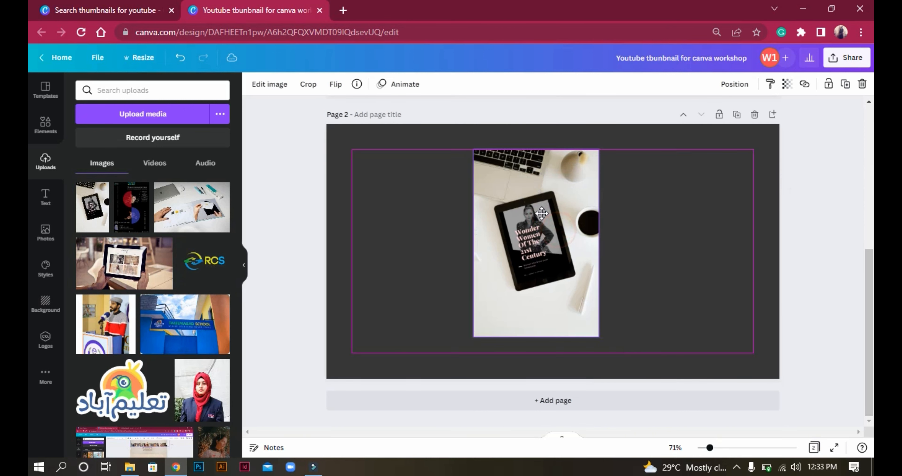
{"action": "left_click_drag", "start_coordinate": [601, 338], "coordinate": [669, 324]}
{"action": "left_click_drag", "start_coordinate": [616, 249], "coordinate": [631, 274]}
{"action": "left_click", "coordinate": [331, 257]}
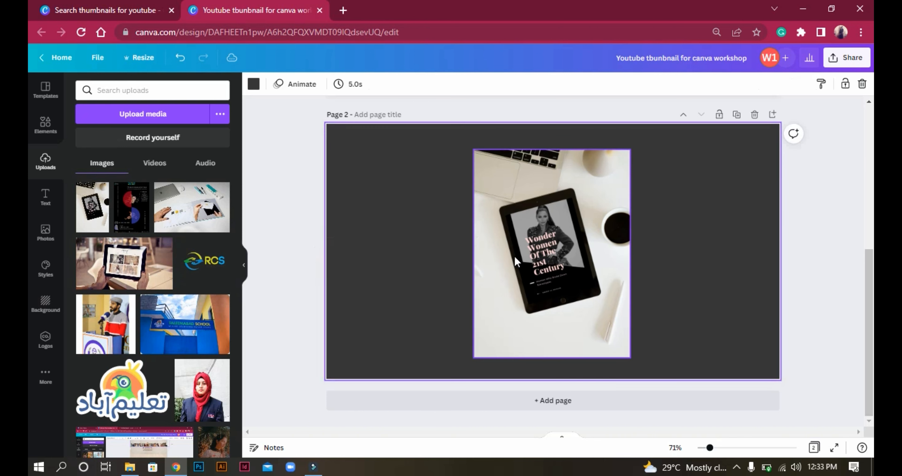
Delete the tablet photo from page 2
{"action": "left_click", "coordinate": [516, 261]}
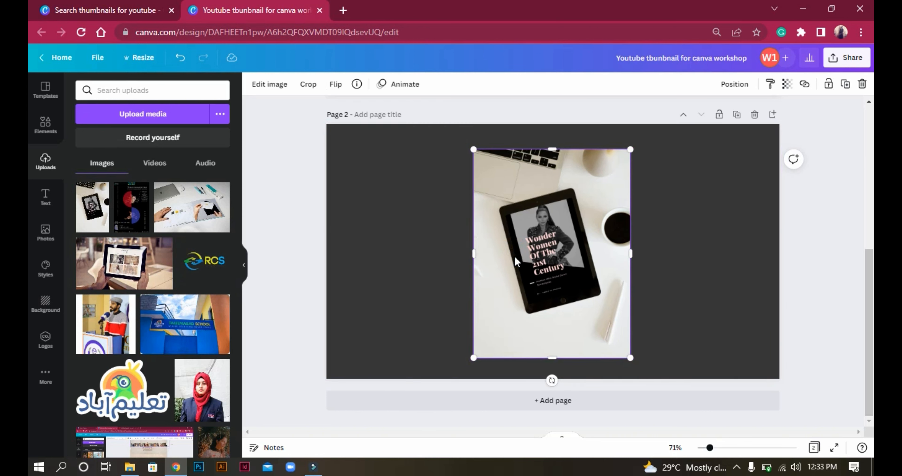
{"action": "key", "text": "Delete"}
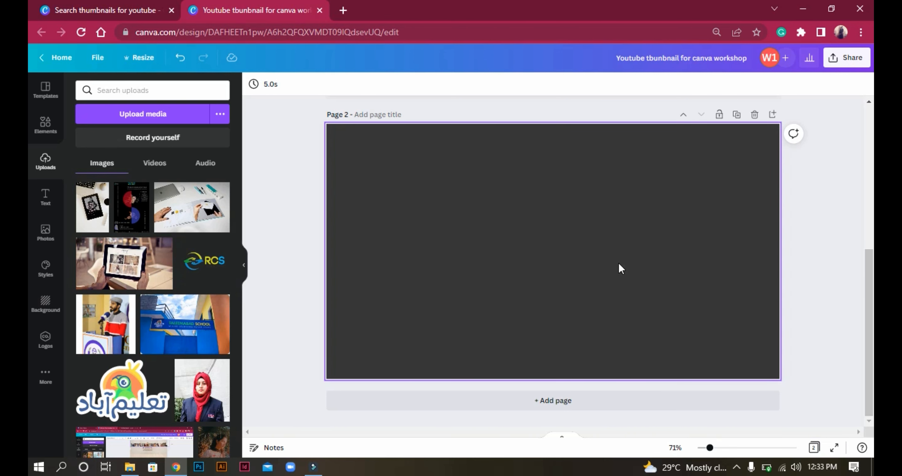
Add the uploaded portrait with the blue patterned headscarf to page 1 and place it in the lower right area
{"action": "left_click_drag", "start_coordinate": [874, 350], "coordinate": [874, 183]}
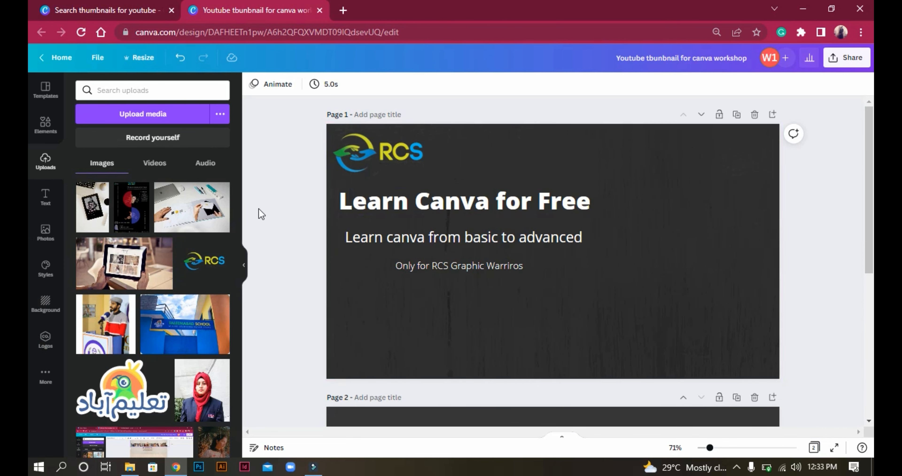
{"action": "left_click_drag", "start_coordinate": [237, 206], "coordinate": [247, 312]}
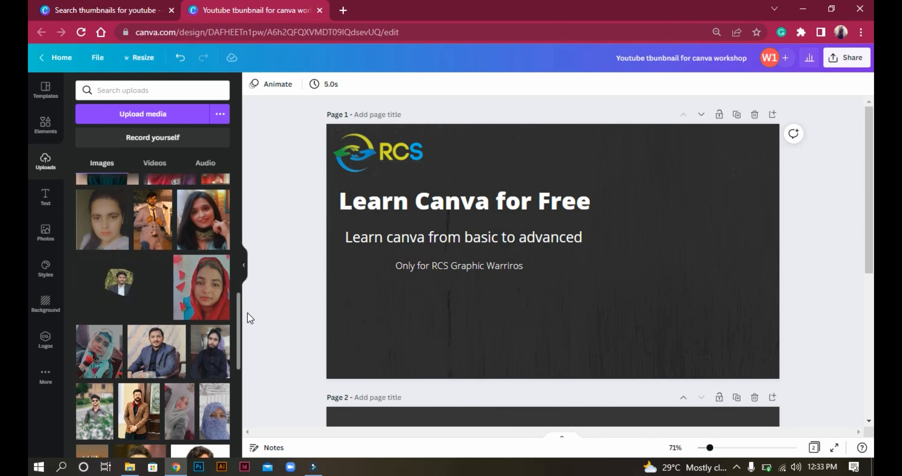
{"action": "left_click", "coordinate": [212, 432]}
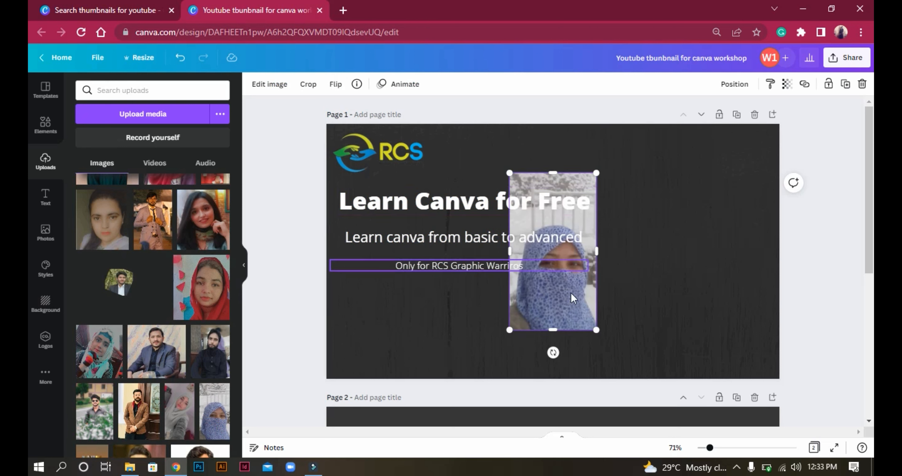
{"action": "left_click_drag", "start_coordinate": [786, 268], "coordinate": [695, 333]}
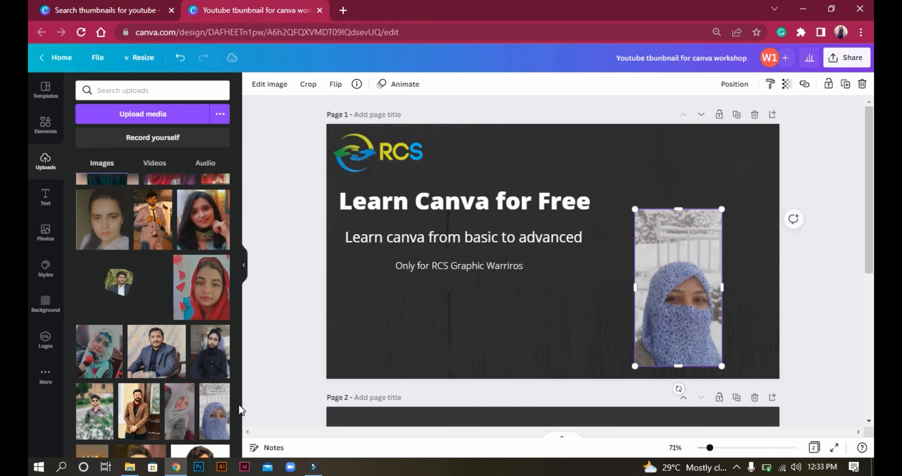
Shift the headscarf portrait closer to page 1's right edge and try to remove its background with the Background Remover
{"action": "left_click", "coordinate": [45, 123]}
{"action": "left_click_drag", "start_coordinate": [660, 295], "coordinate": [692, 303]}
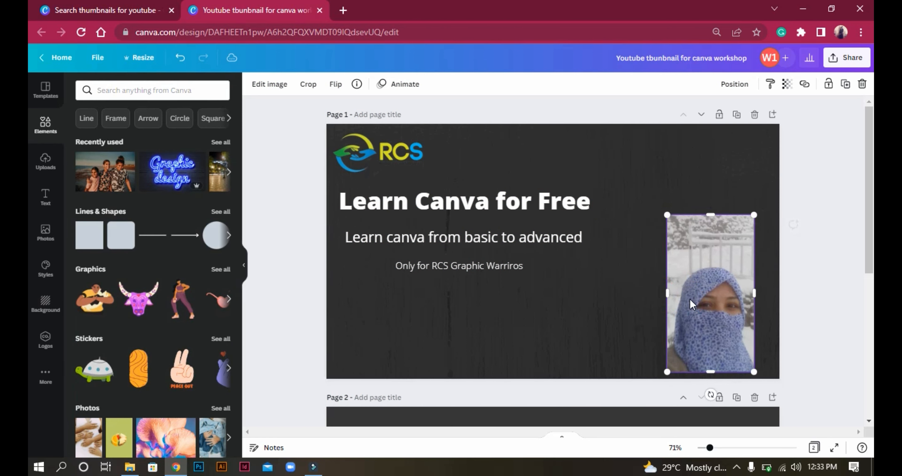
{"action": "left_click", "coordinate": [261, 87]}
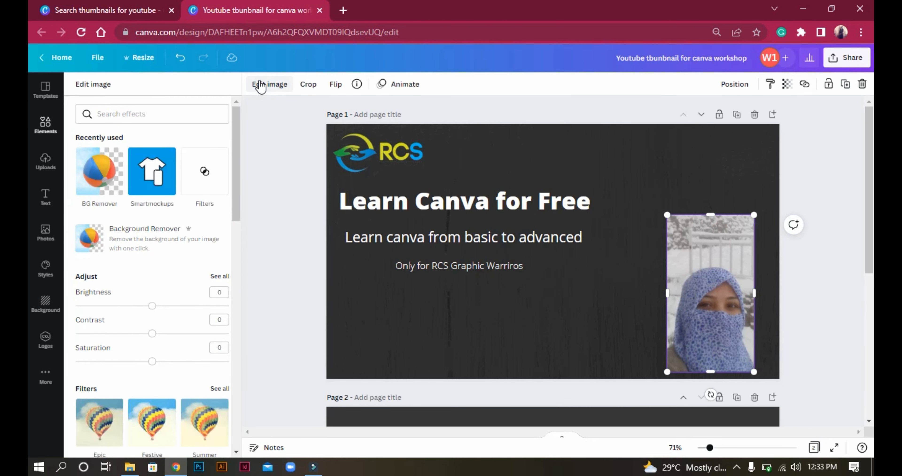
{"action": "left_click", "coordinate": [92, 252]}
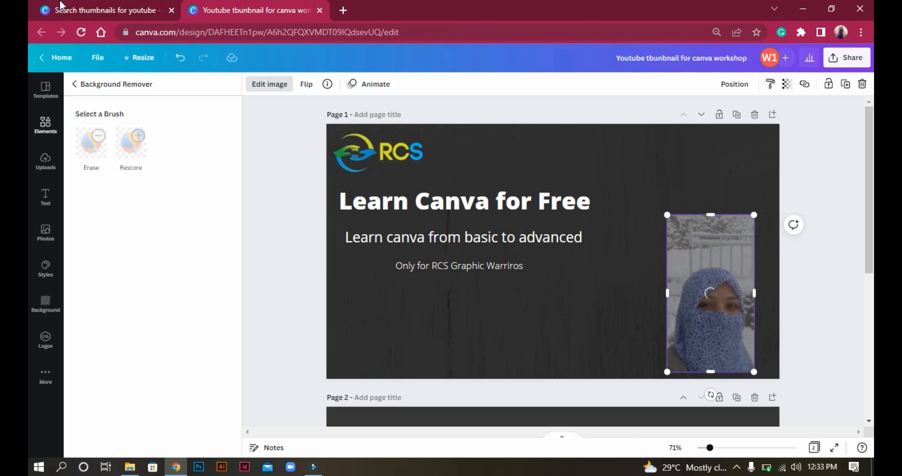
{"action": "left_click", "coordinate": [342, 10]}
{"action": "left_click", "coordinate": [329, 36]}
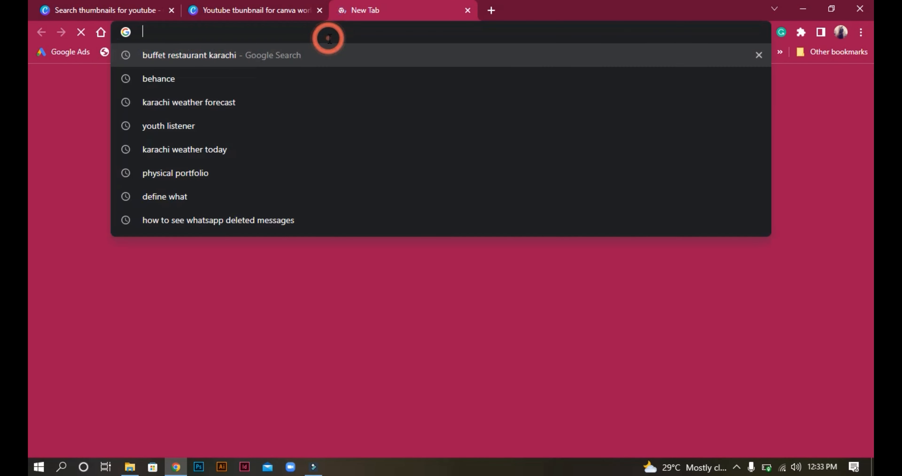
{"action": "type", "text": "yu"}
{"action": "key", "text": "Return"}
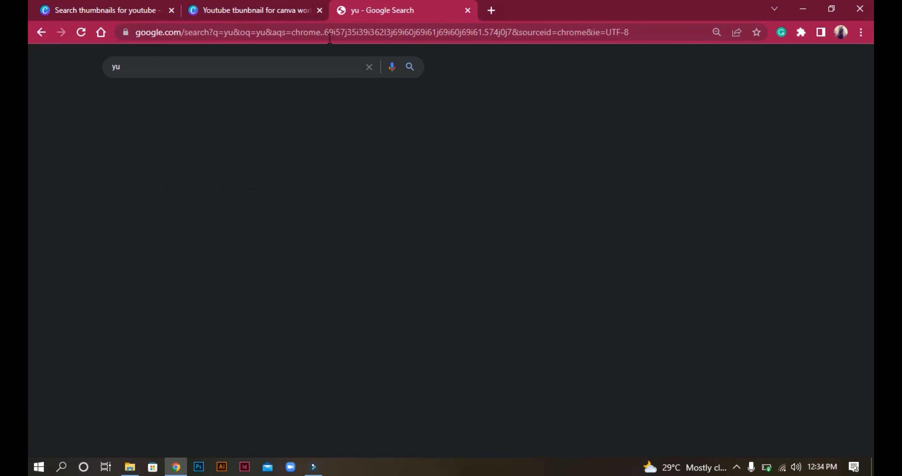
{"action": "double_click", "coordinate": [145, 69]}
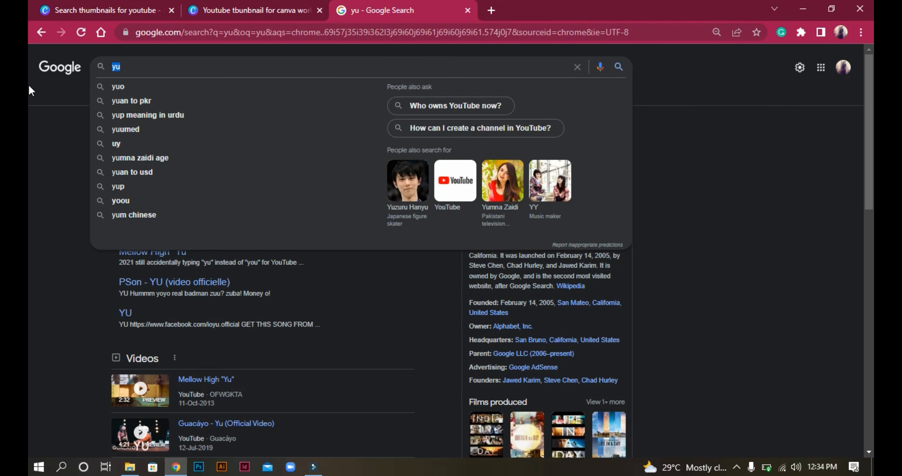
{"action": "type", "text": "hiw t"}
{"action": "key", "text": "BackSpace"}
{"action": "key", "text": "BackSpace"}
{"action": "key", "text": "BackSpace"}
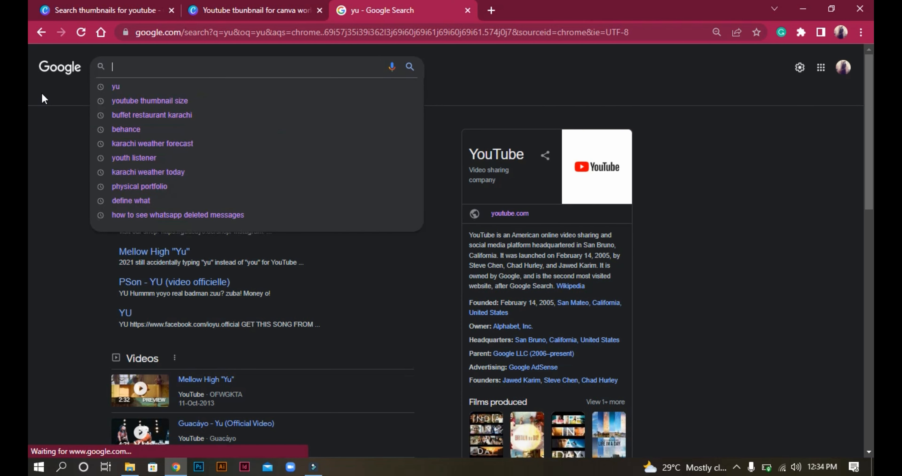
Open YouTube and search for "learn canva"
{"action": "left_click", "coordinate": [149, 33]}
{"action": "type", "text": "y"}
{"action": "key", "text": "Return"}
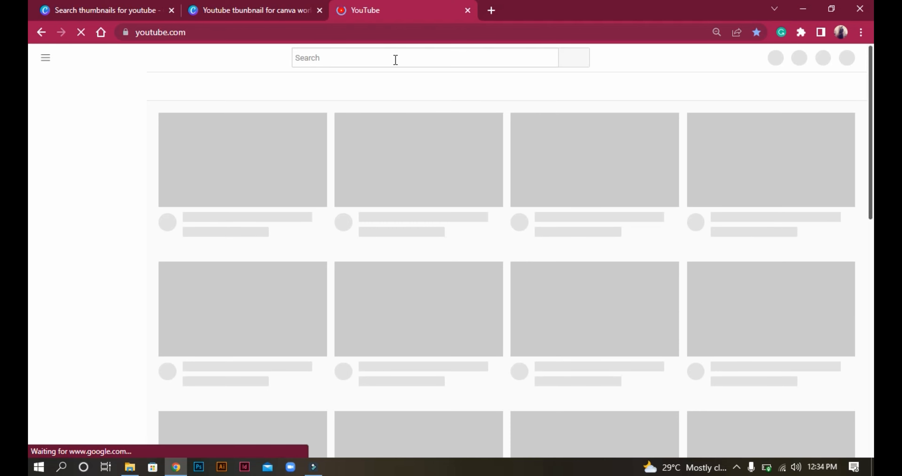
{"action": "left_click", "coordinate": [395, 59]}
{"action": "type", "text": "H"}
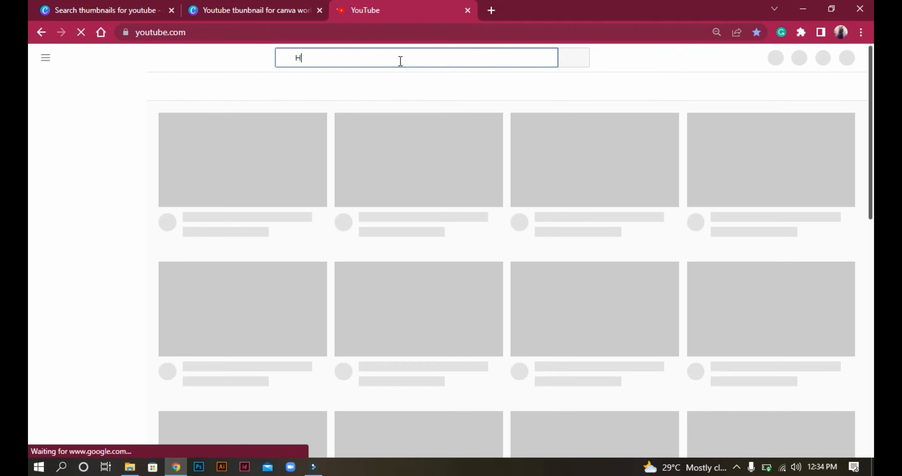
{"action": "type", "text": "ow to use"}
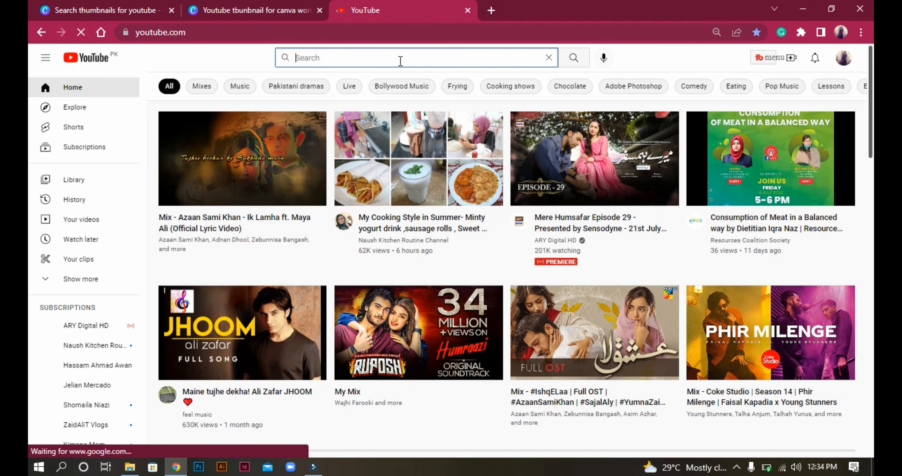
{"action": "type", "text": "learn canva"}
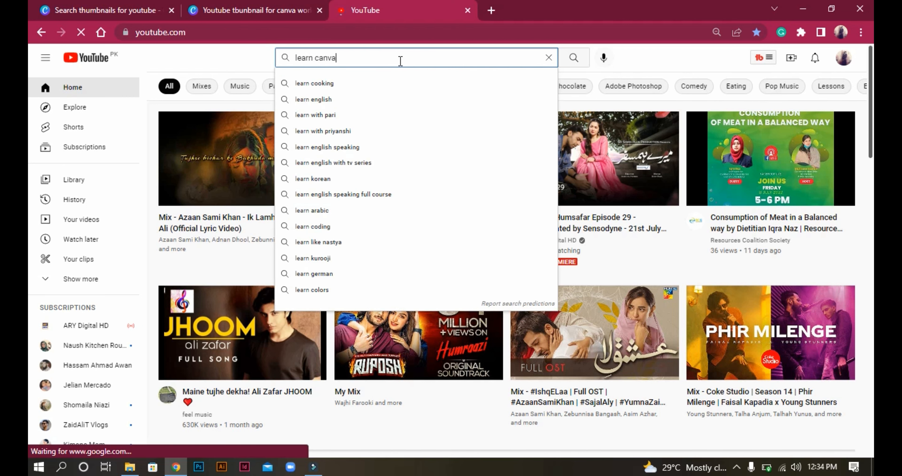
{"action": "key", "text": "Return"}
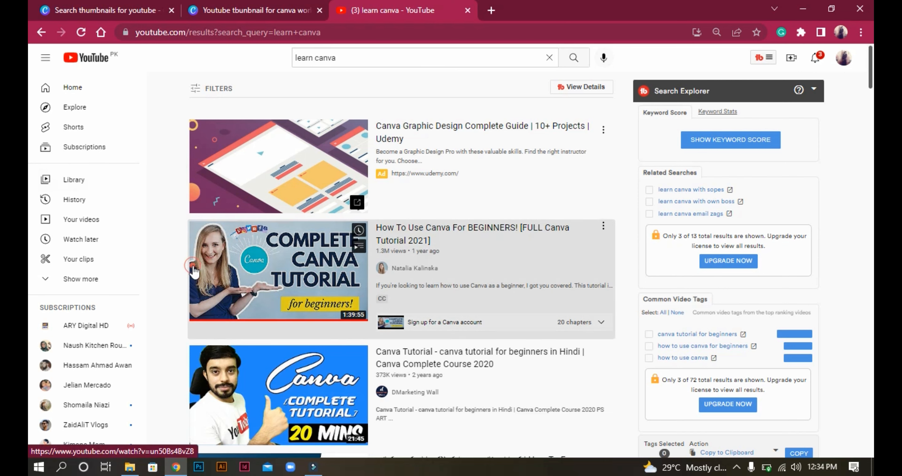
Examine the thumbnails of the Canva tutorial results on an enlarged page and close the YouTube tab
{"action": "left_click", "coordinate": [195, 269]}
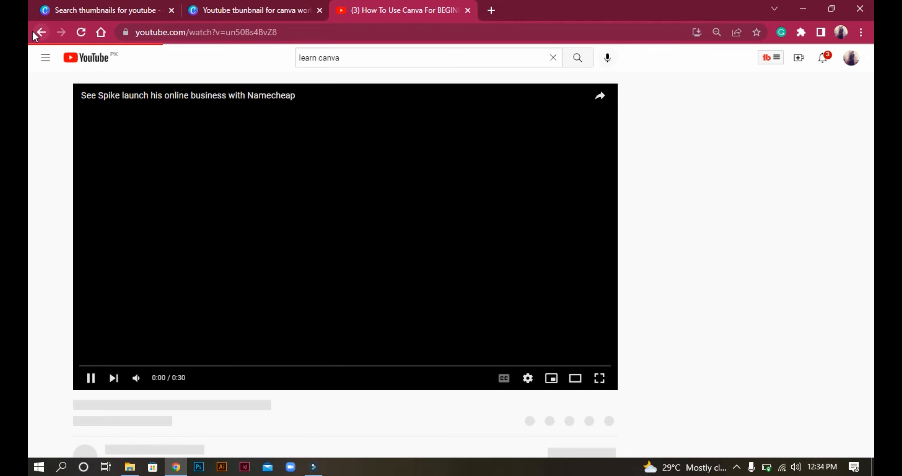
{"action": "left_click", "coordinate": [41, 32]}
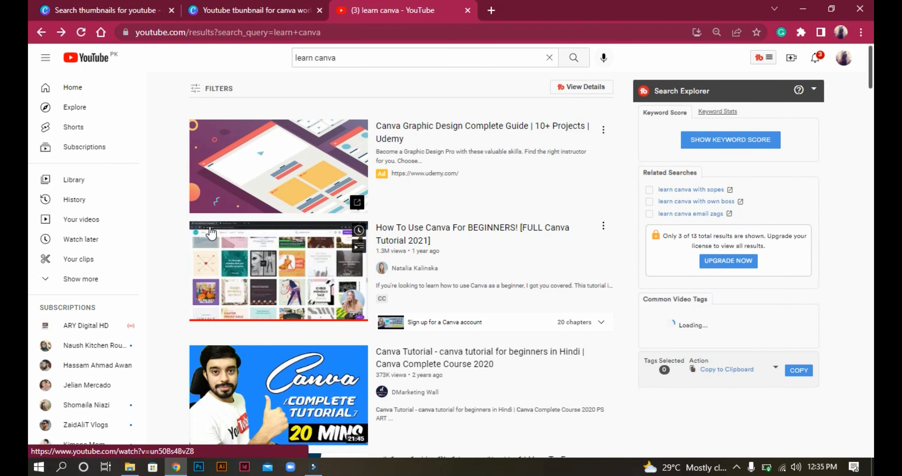
{"action": "key", "text": "ctrl+minus"}
{"action": "key", "text": "ctrl+plus"}
{"action": "key", "text": "ctrl+plus"}
{"action": "key", "text": "ctrl+plus"}
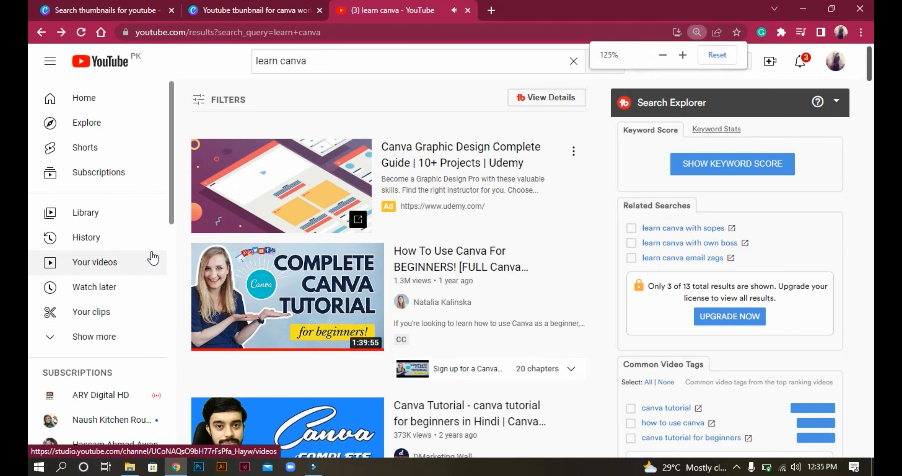
{"action": "key", "text": "ctrl+plus"}
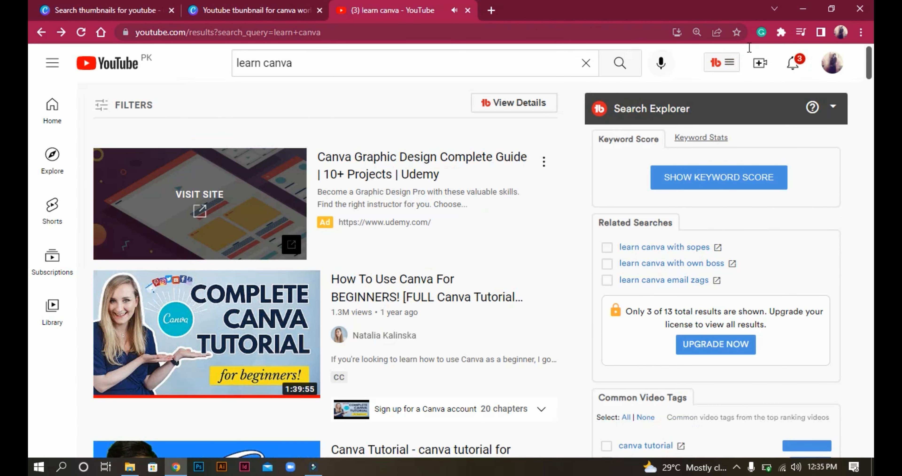
{"action": "key", "text": "ctrl+plus"}
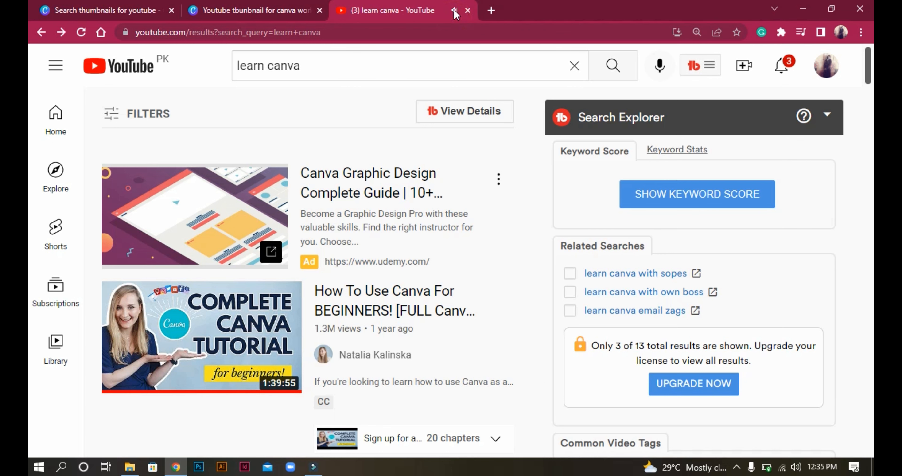
{"action": "left_click", "coordinate": [467, 11]}
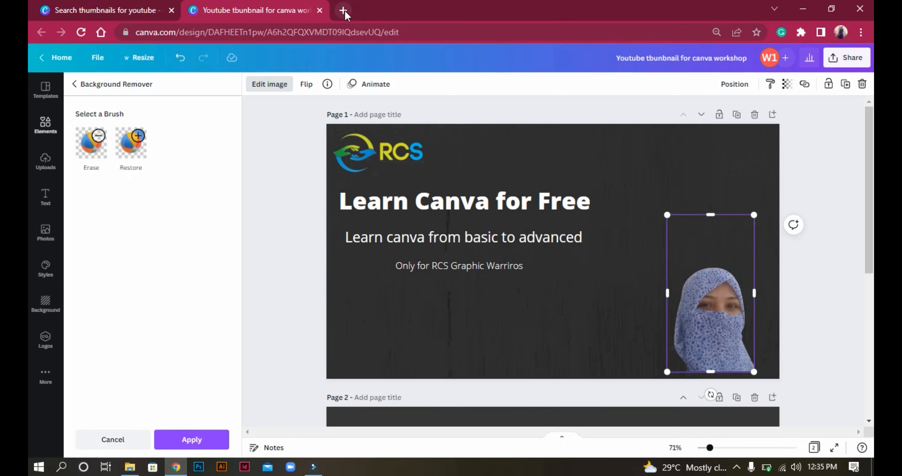
Open YouTube in a new browser tab
{"action": "left_click", "coordinate": [343, 10]}
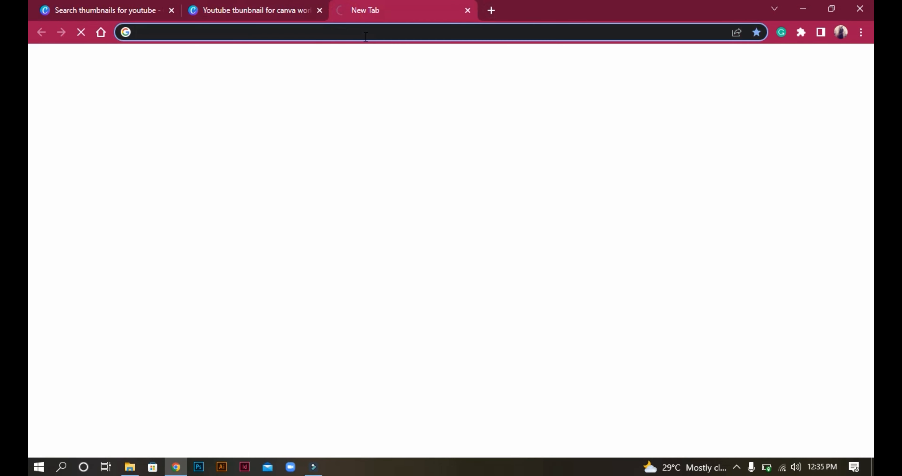
{"action": "left_click", "coordinate": [367, 37]}
{"action": "type", "text": "y"}
{"action": "key", "text": "Return"}
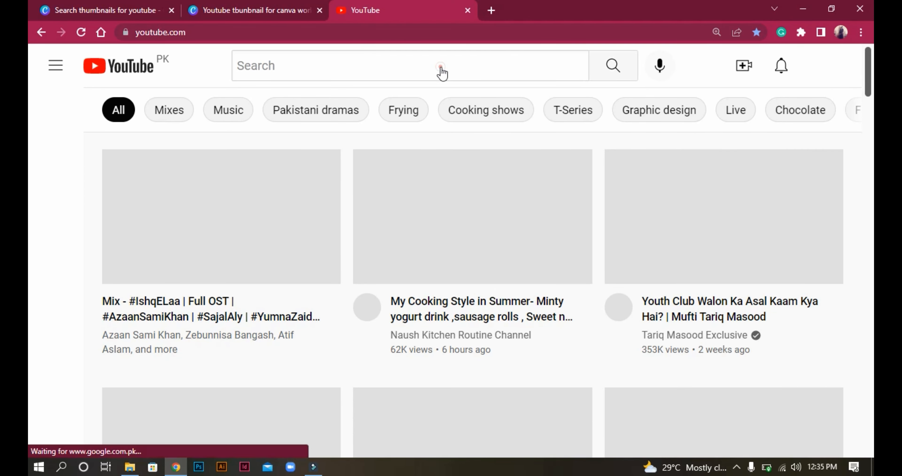
Search YouTube for "learn canva" and examine how people appear in the tutorial thumbnails
{"action": "left_click", "coordinate": [442, 67]}
{"action": "type", "text": "how"}
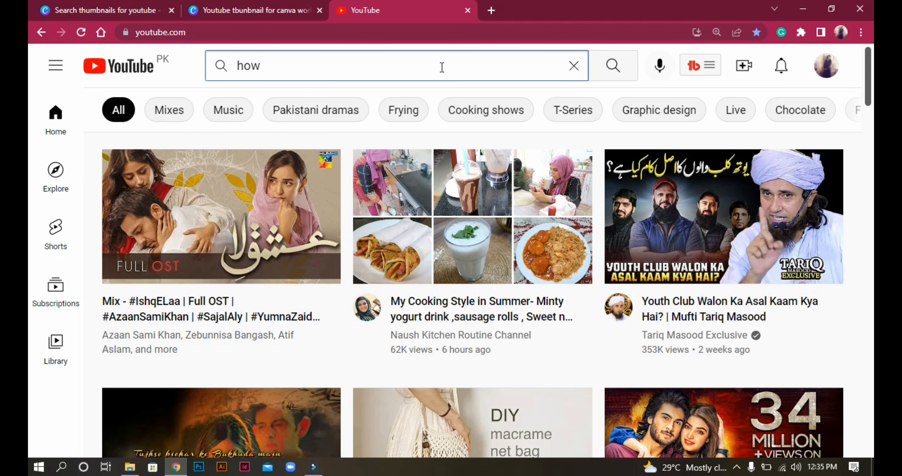
{"action": "key", "text": "BackSpace"}
{"action": "key", "text": "BackSpace"}
{"action": "key", "text": "BackSpace"}
{"action": "key", "text": "BackSpace"}
{"action": "type", "text": "learn"}
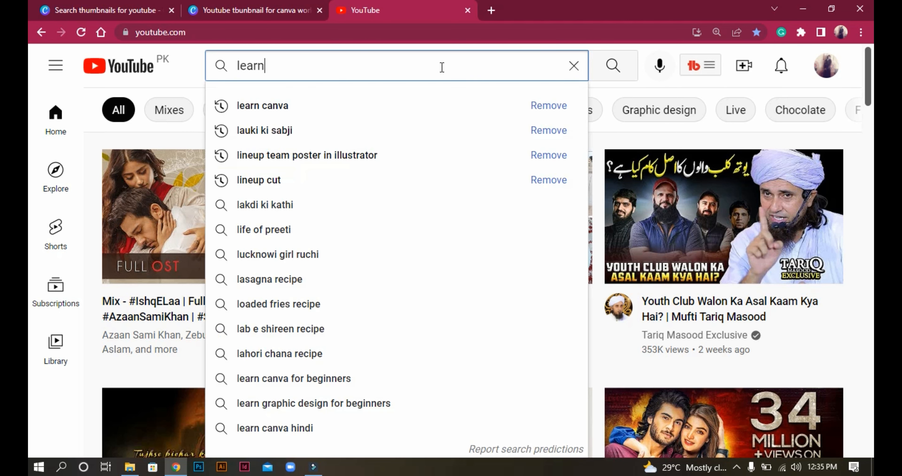
{"action": "type", "text": " c"}
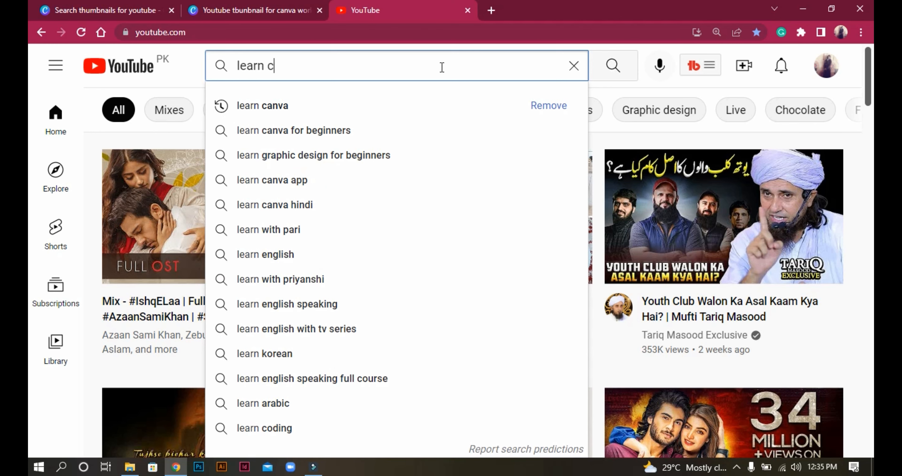
{"action": "type", "text": "an"}
{"action": "key", "text": "Down"}
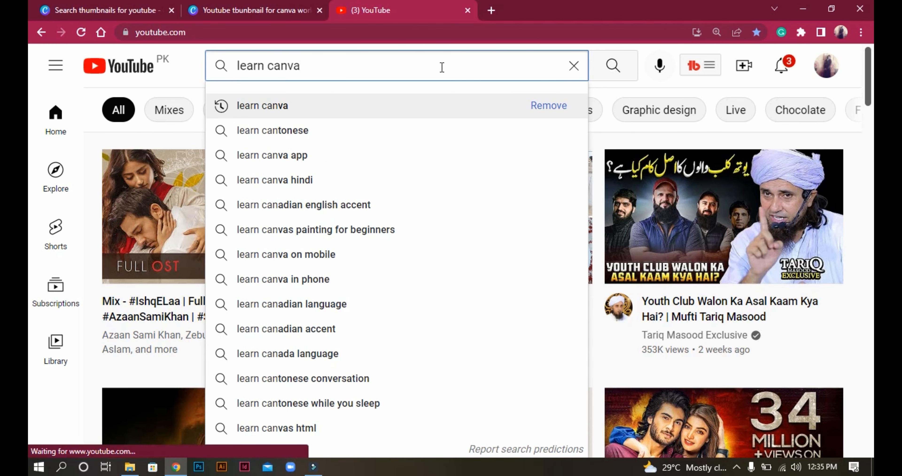
{"action": "key", "text": "Return"}
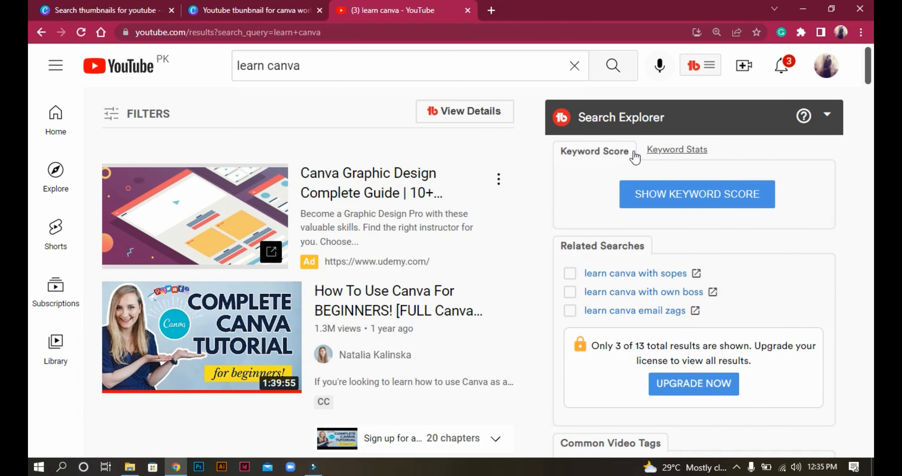
{"action": "scroll", "coordinate": [28, 61], "scroll_direction": "down", "scroll_amount": 3}
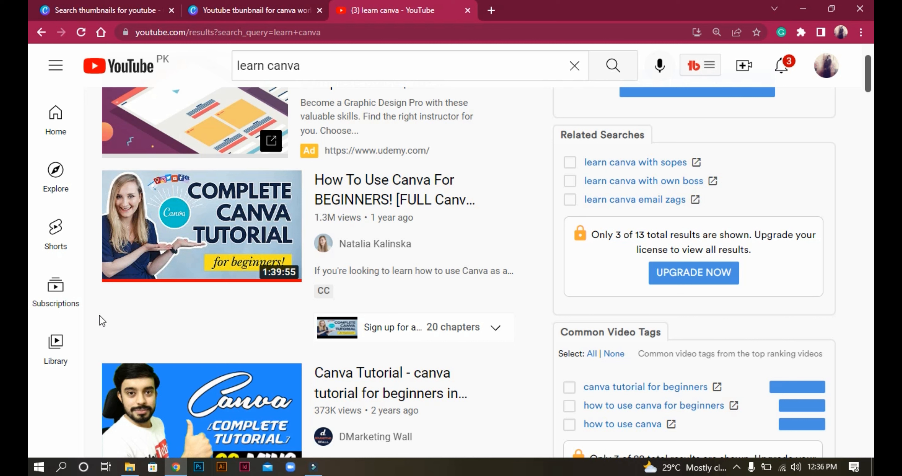
Switch back to the Canva design, move the headscarf portrait from page 1 to page 2, and enlarge it around the middle
{"action": "left_click", "coordinate": [232, 7]}
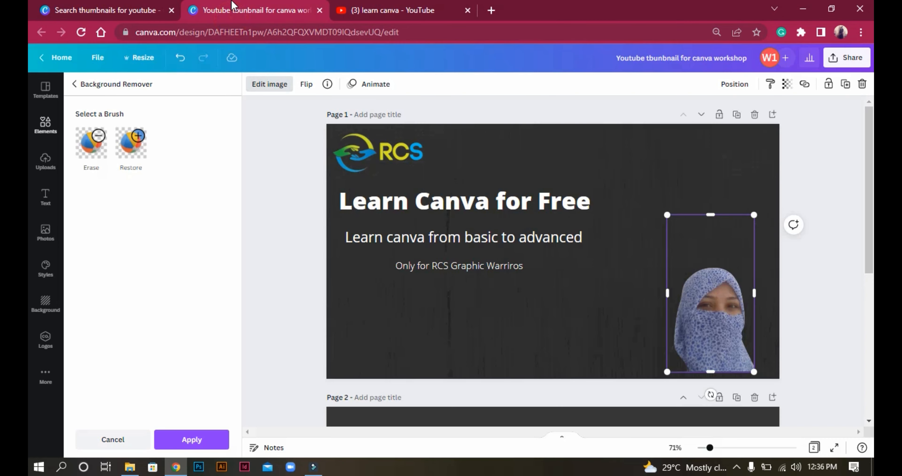
{"action": "left_click_drag", "start_coordinate": [668, 216], "coordinate": [645, 174]}
{"action": "left_click_drag", "start_coordinate": [870, 139], "coordinate": [872, 249]}
{"action": "left_click_drag", "start_coordinate": [745, 119], "coordinate": [614, 344]}
{"action": "left_click_drag", "start_coordinate": [872, 312], "coordinate": [871, 344]}
{"action": "left_click", "coordinate": [669, 271]}
{"action": "left_click_drag", "start_coordinate": [587, 281], "coordinate": [586, 316]}
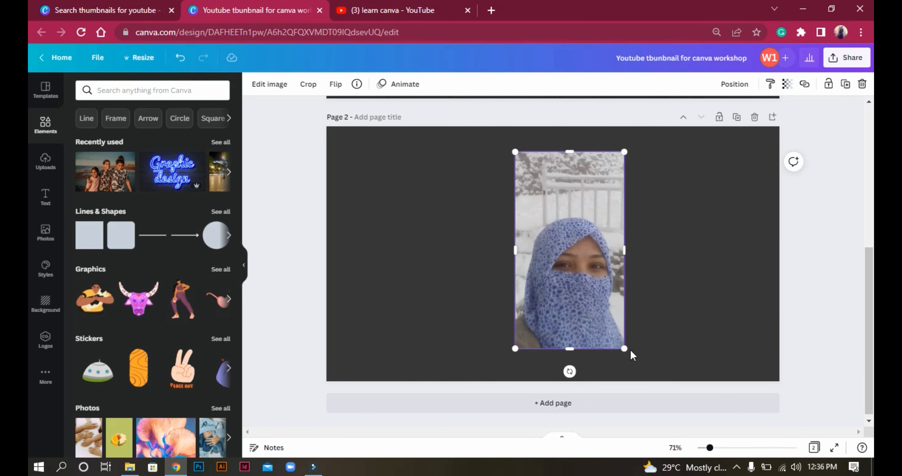
{"action": "left_click_drag", "start_coordinate": [624, 349], "coordinate": [650, 395]}
{"action": "left_click_drag", "start_coordinate": [599, 297], "coordinate": [579, 257]}
Remove the background of the portrait on page 2 with Background Remover and apply the result
{"action": "left_click", "coordinate": [268, 90]}
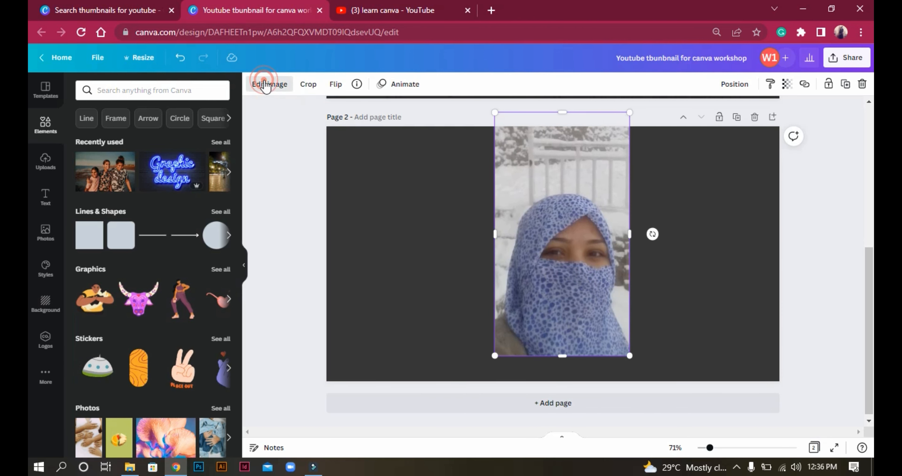
{"action": "left_click", "coordinate": [94, 241]}
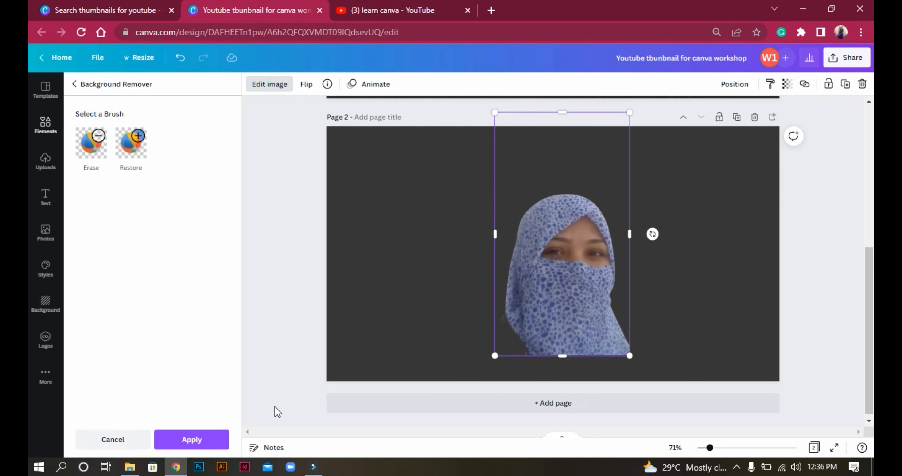
{"action": "left_click", "coordinate": [190, 440]}
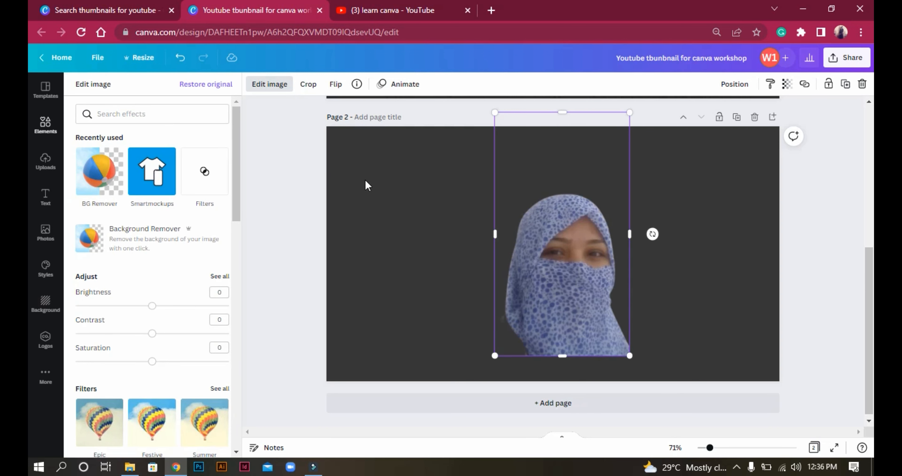
{"action": "left_click", "coordinate": [427, 238]}
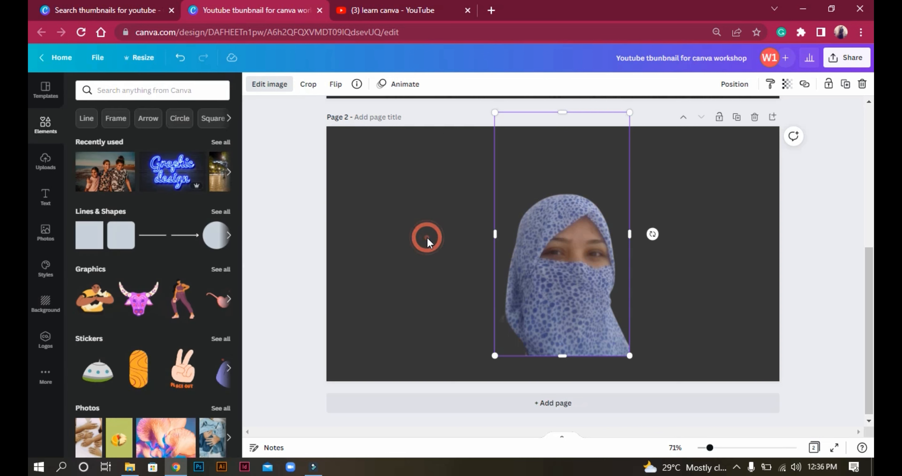
Look through the image effects for the cut-out portrait and give it the Glow shadow
{"action": "left_click", "coordinate": [562, 235]}
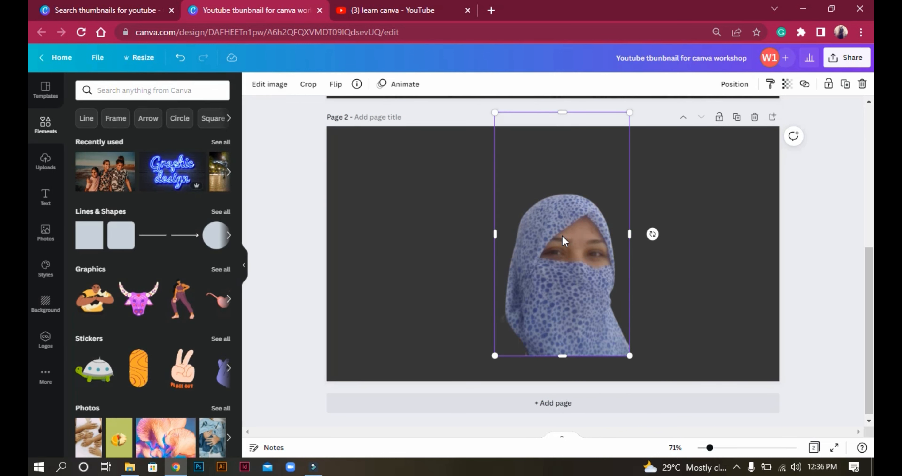
{"action": "left_click", "coordinate": [261, 87]}
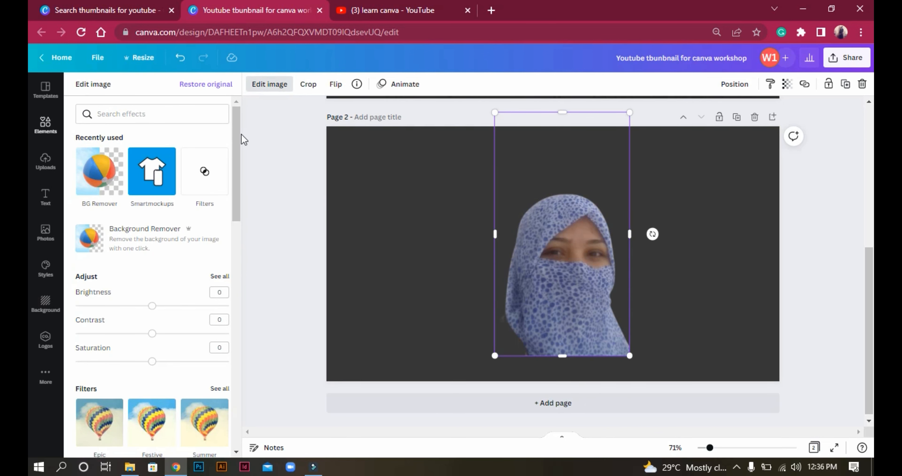
{"action": "left_click_drag", "start_coordinate": [239, 134], "coordinate": [246, 209]}
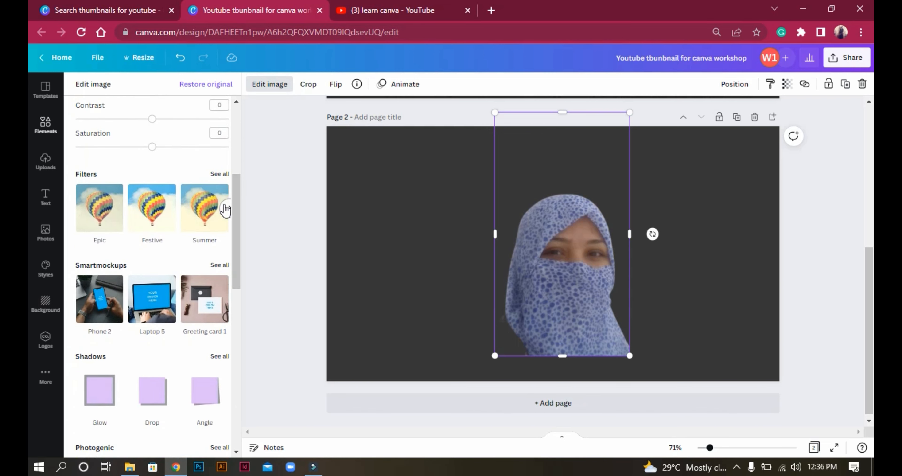
{"action": "left_click", "coordinate": [227, 211]}
{"action": "left_click", "coordinate": [227, 211]}
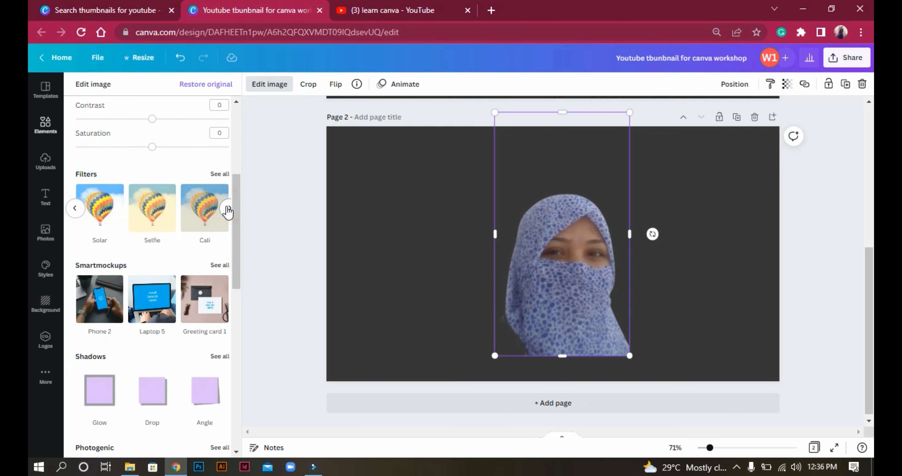
{"action": "left_click", "coordinate": [227, 211]}
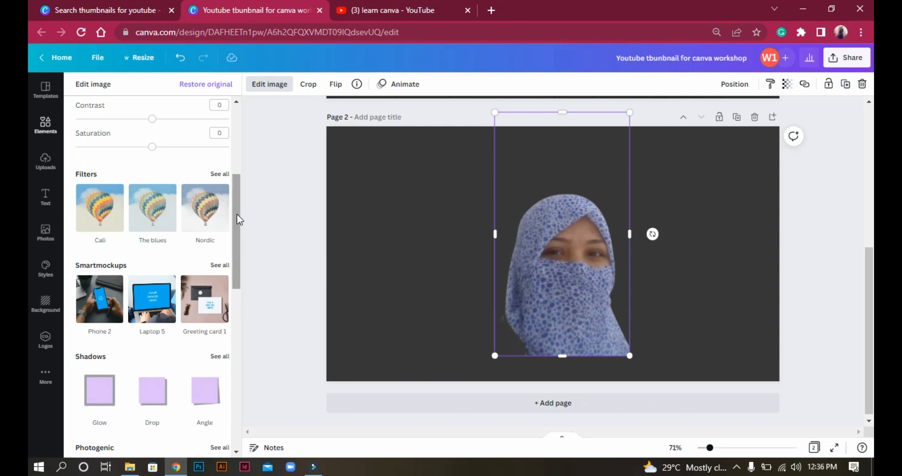
{"action": "left_click_drag", "start_coordinate": [237, 213], "coordinate": [238, 262]}
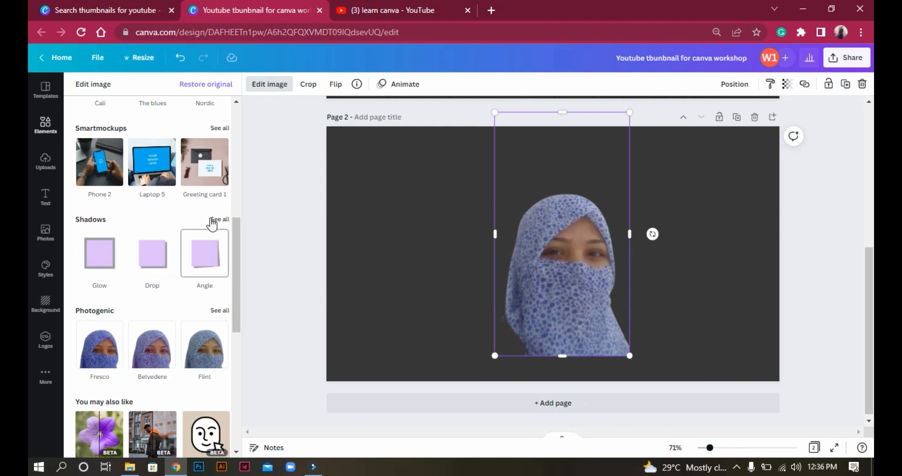
{"action": "left_click", "coordinate": [214, 221]}
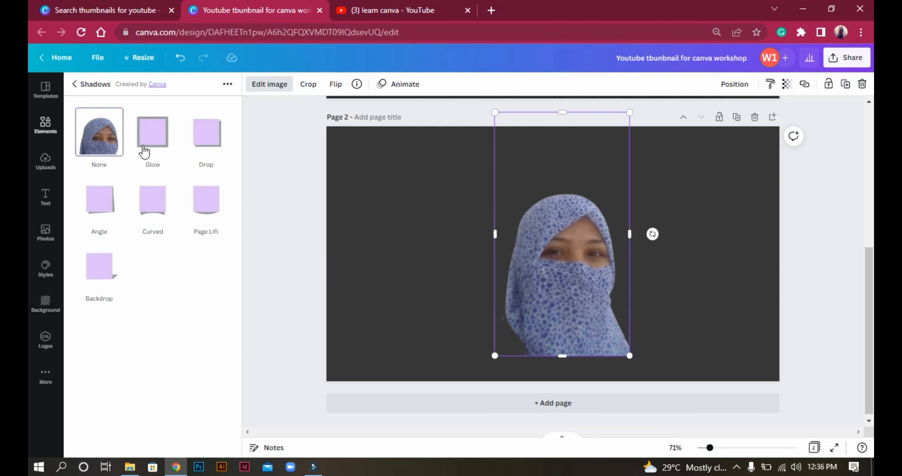
{"action": "left_click", "coordinate": [161, 151]}
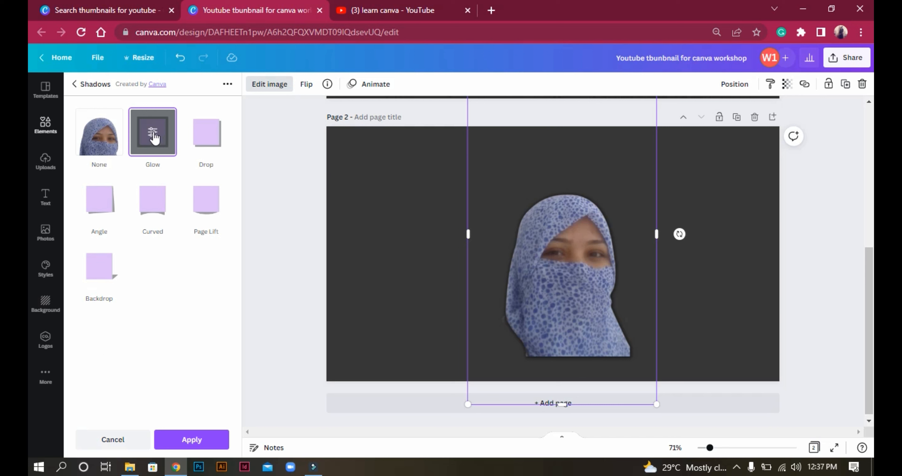
Set the portrait's glow to size 11, transparency 100 and white, and apply it
{"action": "left_click", "coordinate": [152, 135]}
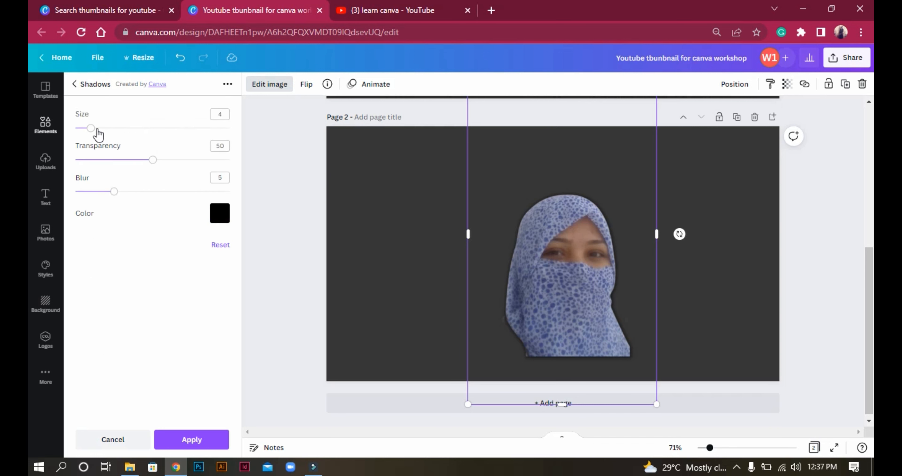
{"action": "left_click_drag", "start_coordinate": [92, 128], "coordinate": [164, 139]}
{"action": "left_click", "coordinate": [215, 217]}
{"action": "left_click", "coordinate": [277, 261]}
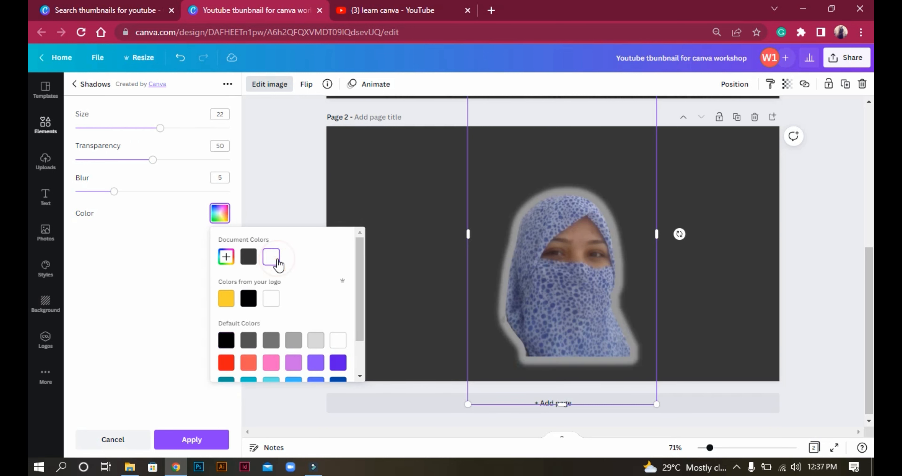
{"action": "left_click", "coordinate": [269, 302]}
{"action": "left_click_drag", "start_coordinate": [152, 160], "coordinate": [232, 167]}
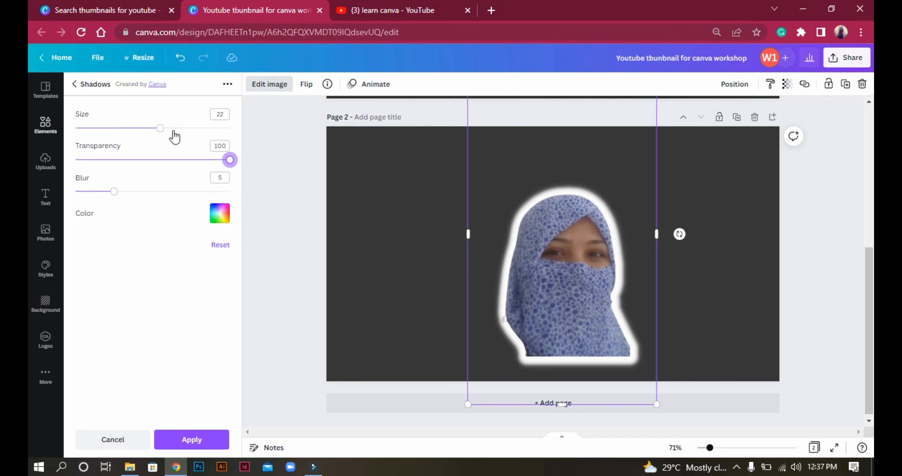
{"action": "left_click_drag", "start_coordinate": [160, 128], "coordinate": [120, 137]}
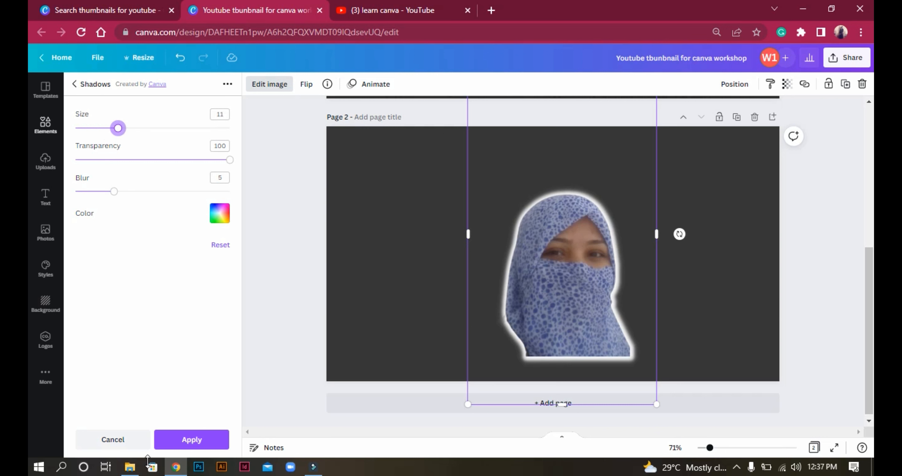
{"action": "left_click", "coordinate": [168, 439]}
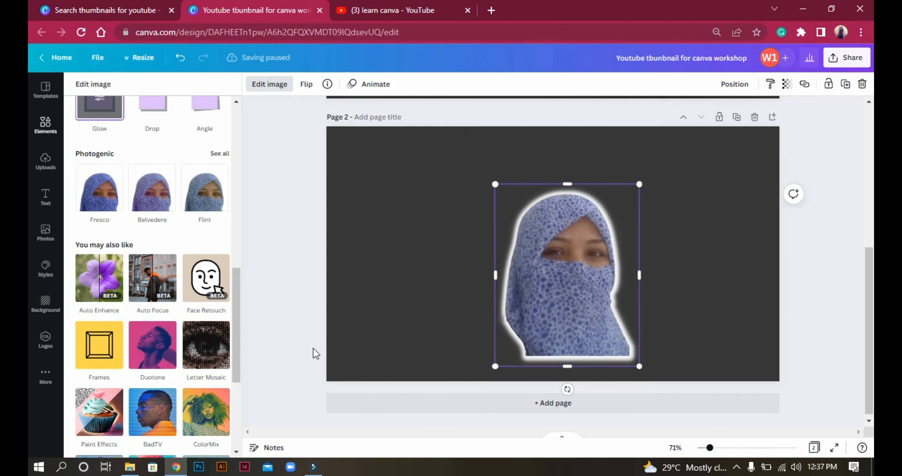
Look at the tutorial thumbnails in the YouTube results for comparison and return to the Canva design
{"action": "scroll", "coordinate": [867, 322], "scroll_direction": "up", "scroll_amount": 3}
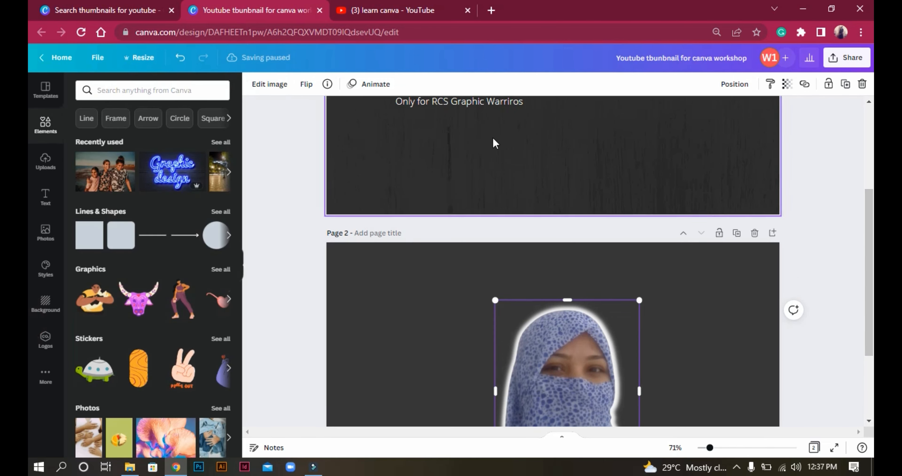
{"action": "left_click", "coordinate": [373, 14]}
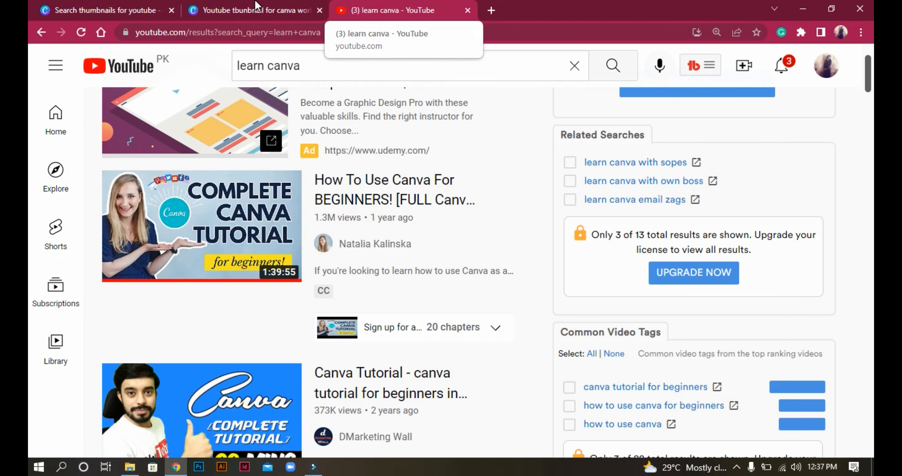
{"action": "left_click", "coordinate": [259, 8]}
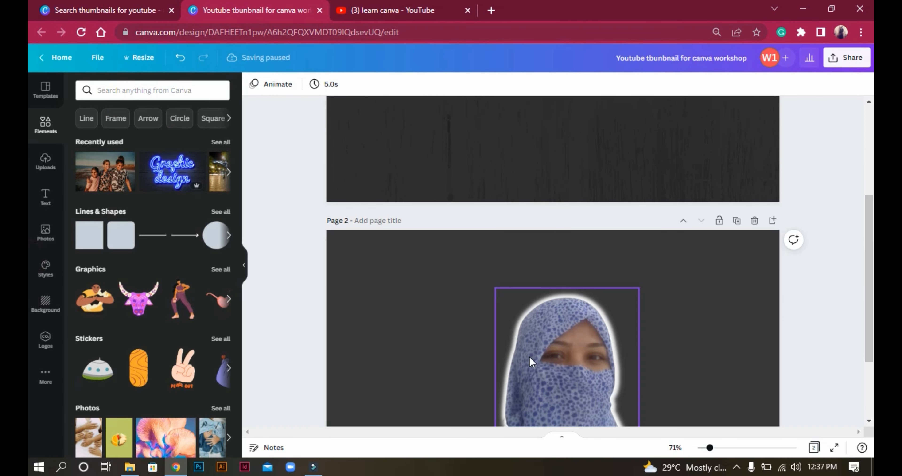
Move the outlined portrait from page 2 to page 1, shrink it and place it in the thumbnail's lower-right corner
{"action": "left_click_drag", "start_coordinate": [529, 357], "coordinate": [623, 75]}
{"action": "left_click_drag", "start_coordinate": [871, 207], "coordinate": [870, 116]}
{"action": "left_click", "coordinate": [416, 339]}
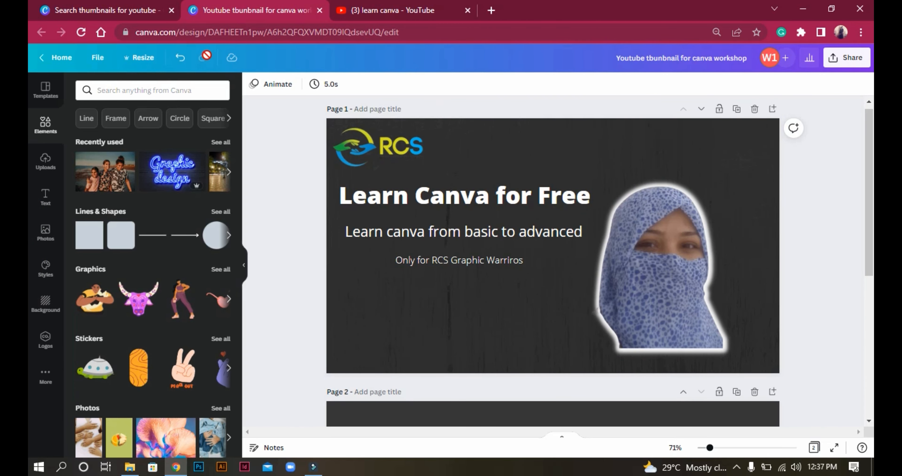
{"action": "left_click_drag", "start_coordinate": [683, 267], "coordinate": [730, 286]}
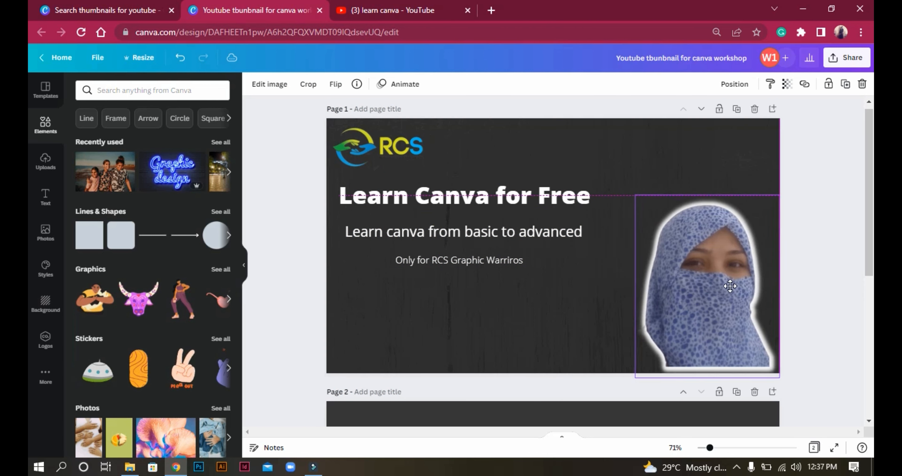
{"action": "left_click_drag", "start_coordinate": [655, 216], "coordinate": [667, 237]}
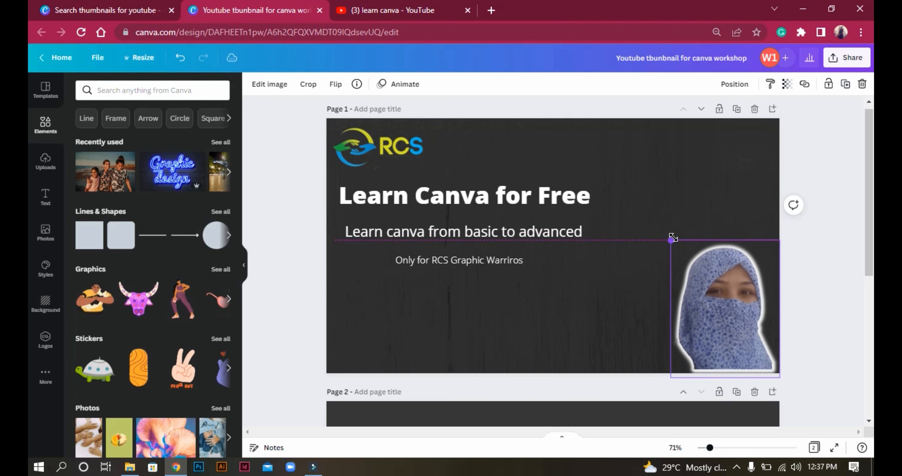
{"action": "left_click_drag", "start_coordinate": [695, 283], "coordinate": [693, 287]}
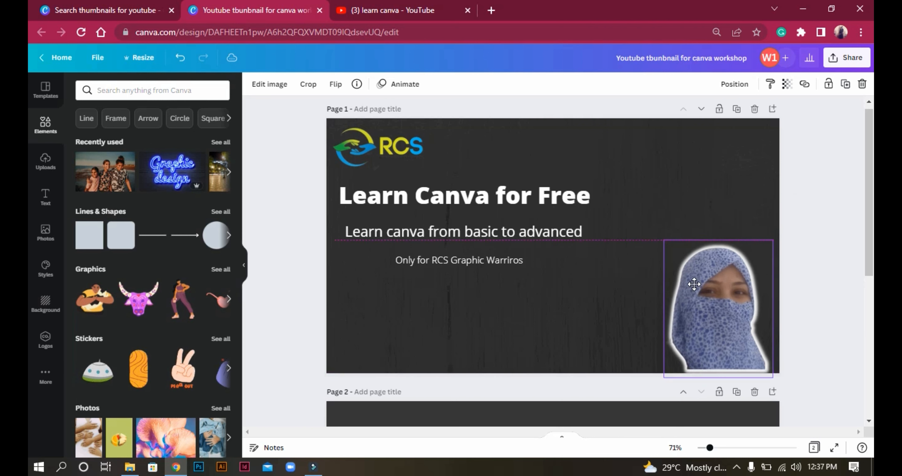
Delete the empty page 2 from the design
{"action": "left_click", "coordinate": [846, 203]}
{"action": "scroll", "coordinate": [845, 210], "scroll_direction": "down", "scroll_amount": 2}
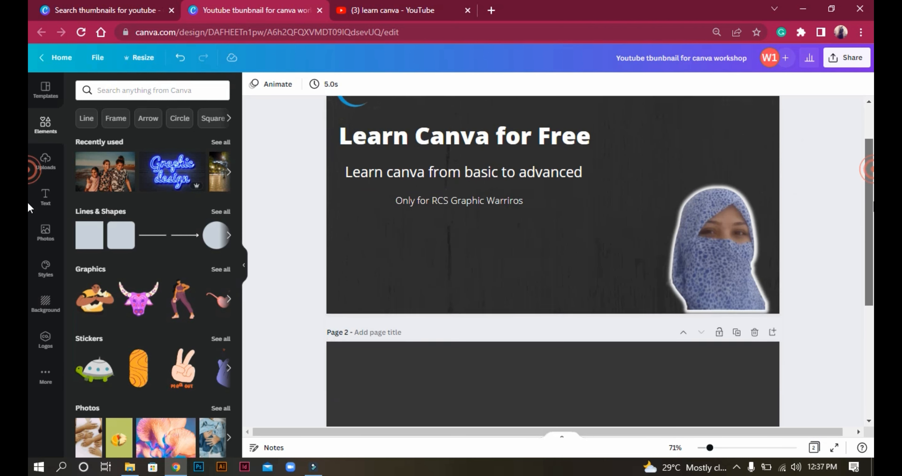
{"action": "left_click", "coordinate": [755, 328]}
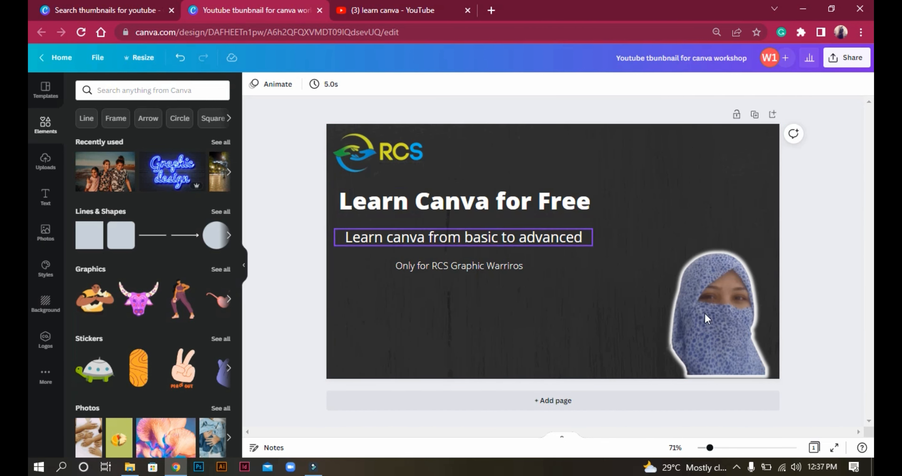
Examine the Natural, Warm and Cool Photogenic filters offered for the portrait and return to the image effects
{"action": "left_click", "coordinate": [721, 327]}
{"action": "left_click", "coordinate": [249, 84]}
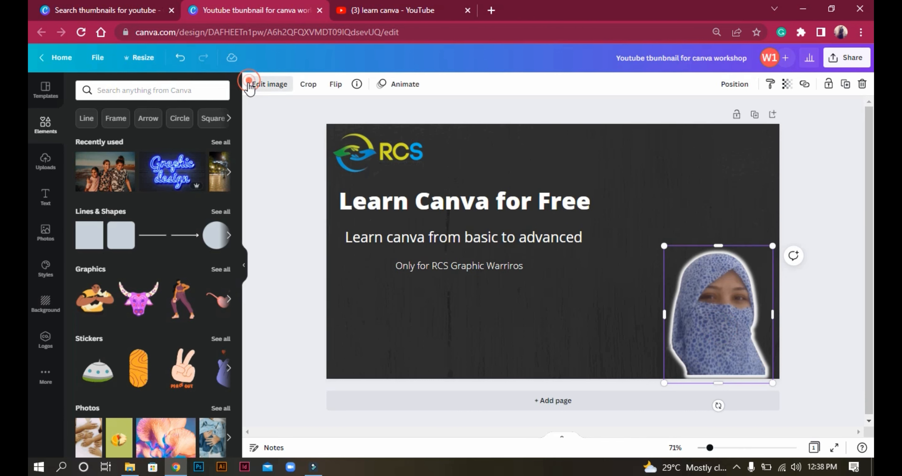
{"action": "left_click_drag", "start_coordinate": [235, 210], "coordinate": [236, 293]}
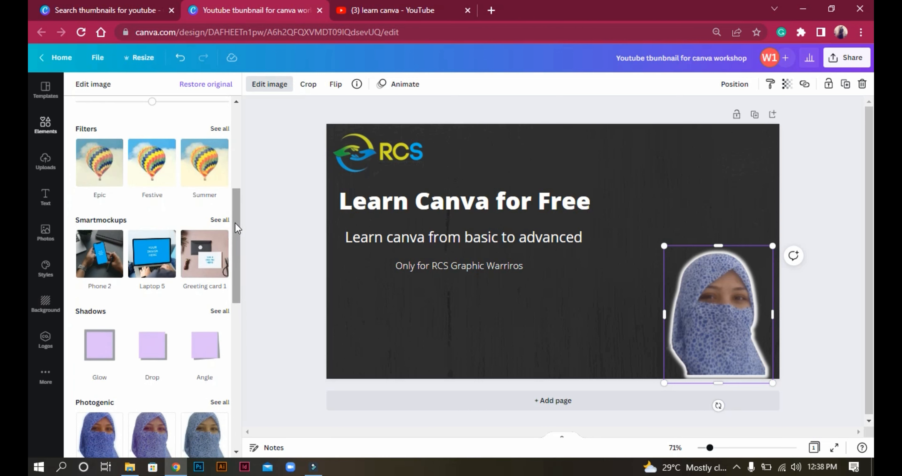
{"action": "left_click_drag", "start_coordinate": [234, 224], "coordinate": [244, 280]}
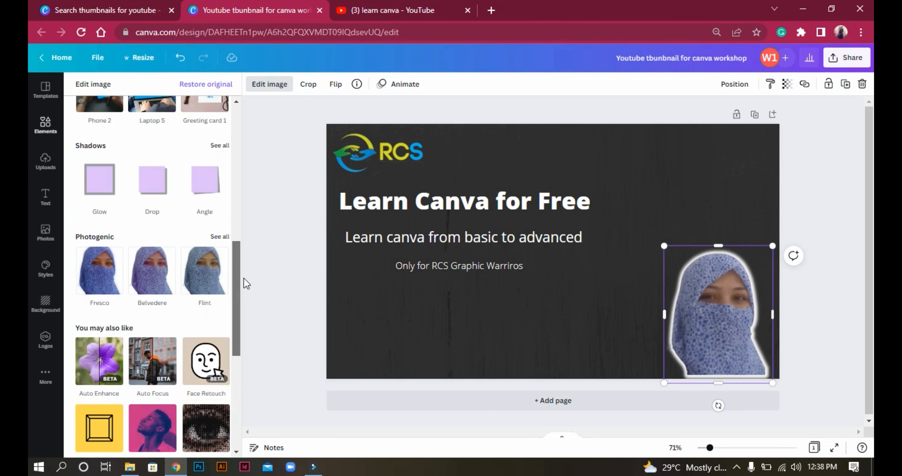
{"action": "left_click", "coordinate": [220, 238]}
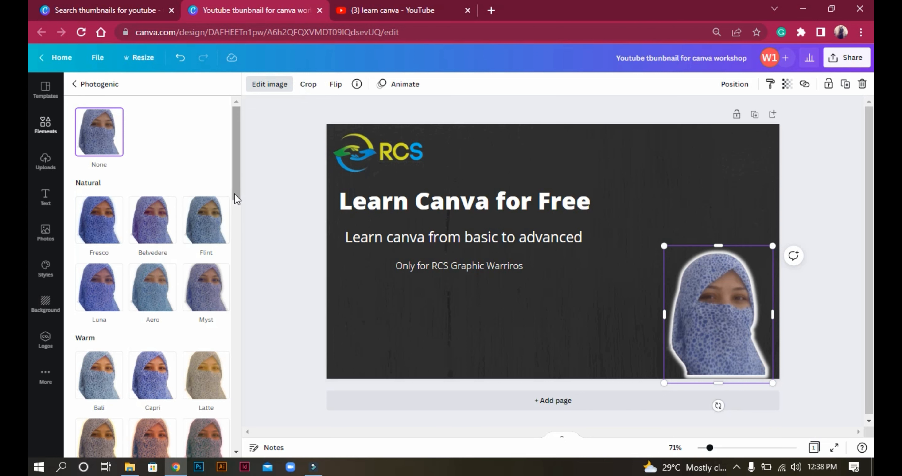
{"action": "left_click_drag", "start_coordinate": [232, 191], "coordinate": [246, 234]}
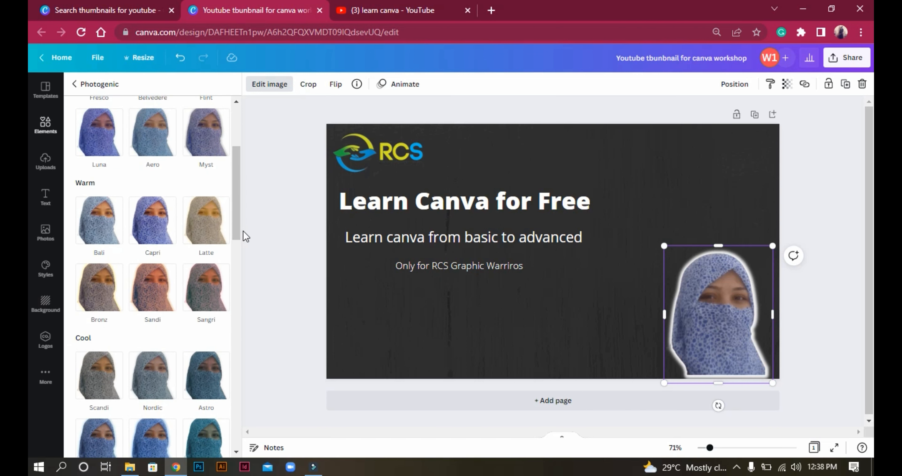
{"action": "left_click_drag", "start_coordinate": [241, 229], "coordinate": [225, 154]}
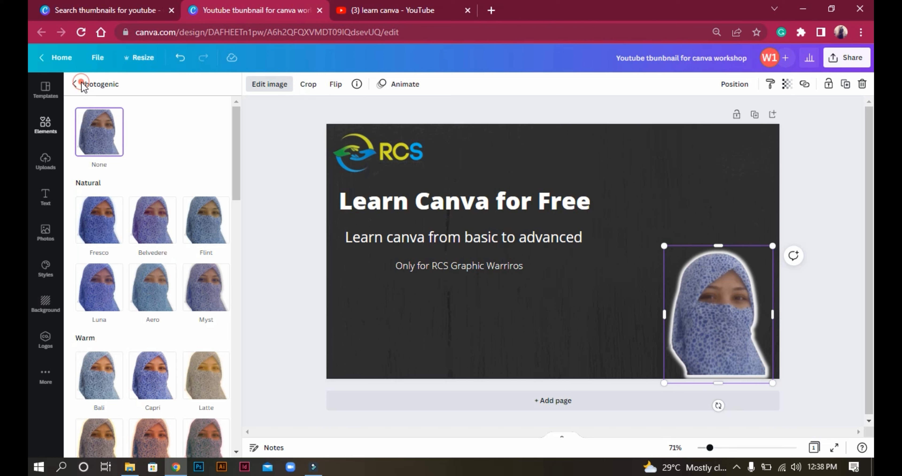
{"action": "left_click", "coordinate": [75, 84]}
Apply the Auto Enhance effect to the portrait at an intensity of 50
{"action": "left_click_drag", "start_coordinate": [240, 269], "coordinate": [239, 285]}
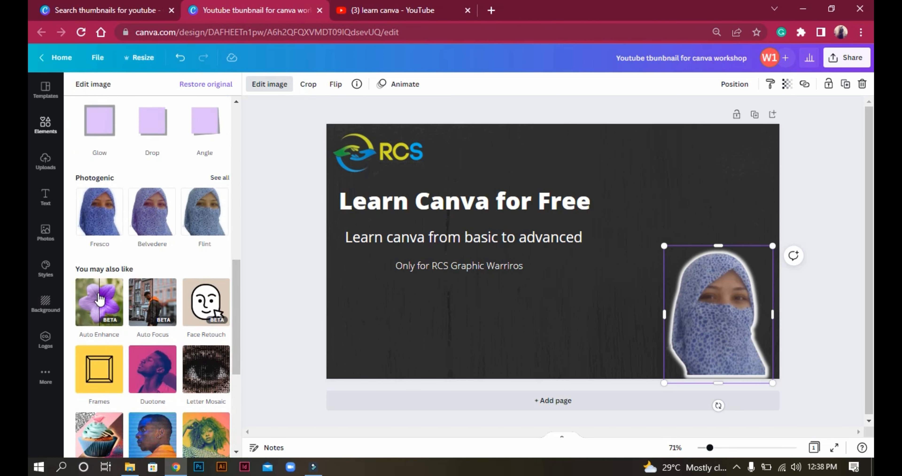
{"action": "left_click", "coordinate": [91, 323]}
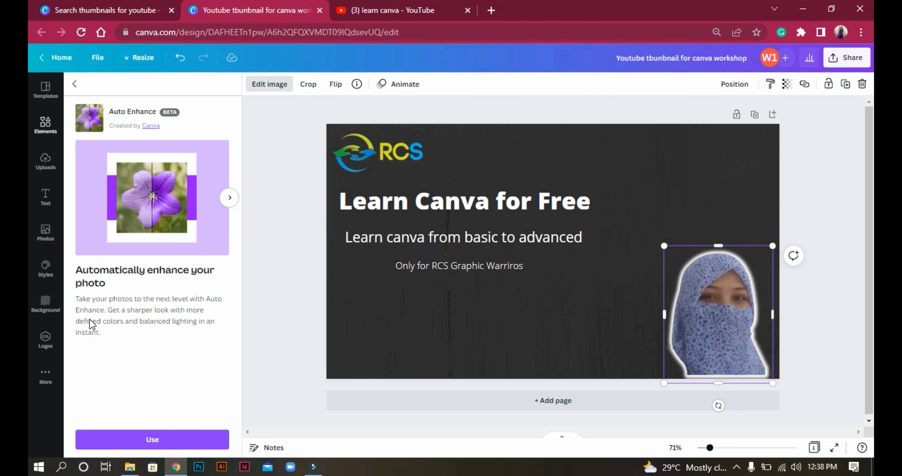
{"action": "left_click", "coordinate": [154, 444]}
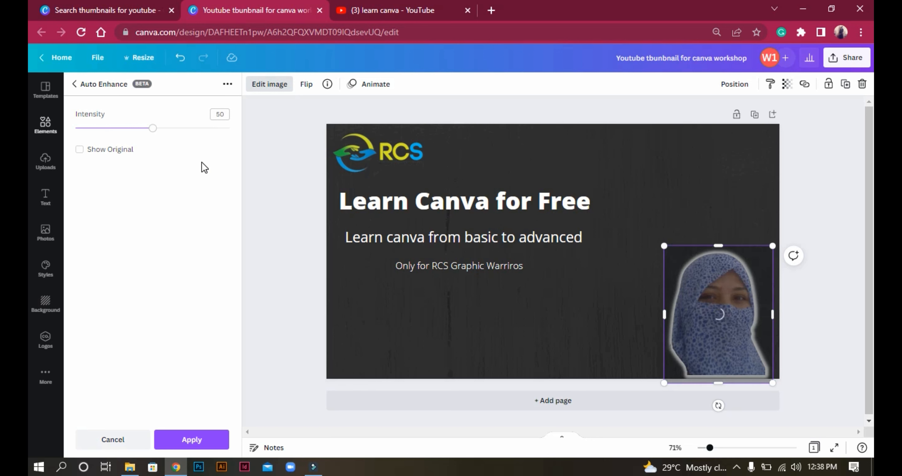
{"action": "left_click", "coordinate": [192, 440]}
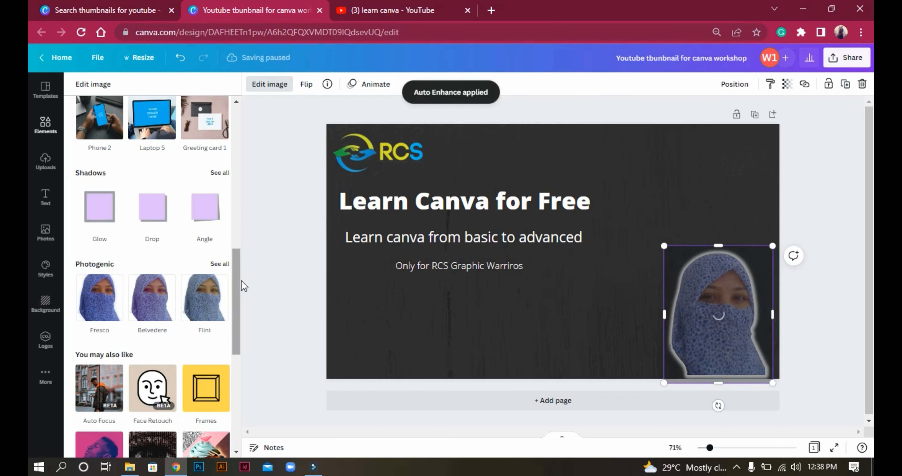
Browse the remaining image effects, try restoring the portrait to its original photo and undo the restoration
{"action": "left_click_drag", "start_coordinate": [238, 283], "coordinate": [236, 342]}
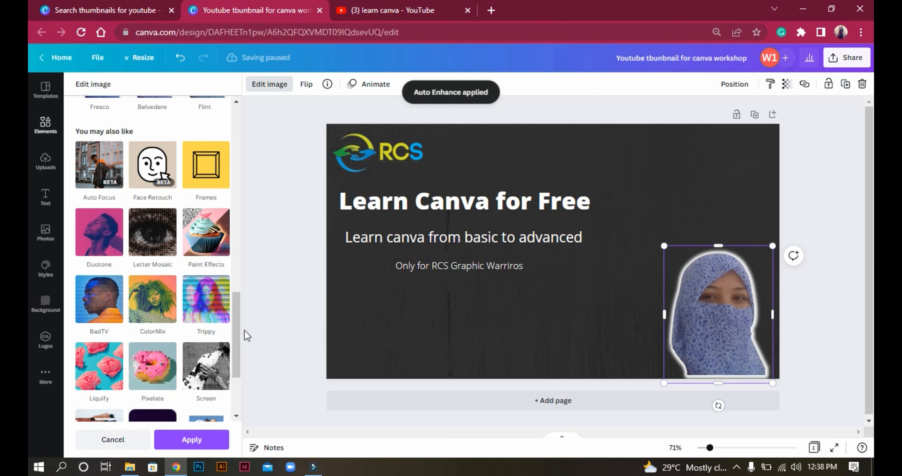
{"action": "scroll", "coordinate": [231, 364], "scroll_direction": "down", "scroll_amount": 3}
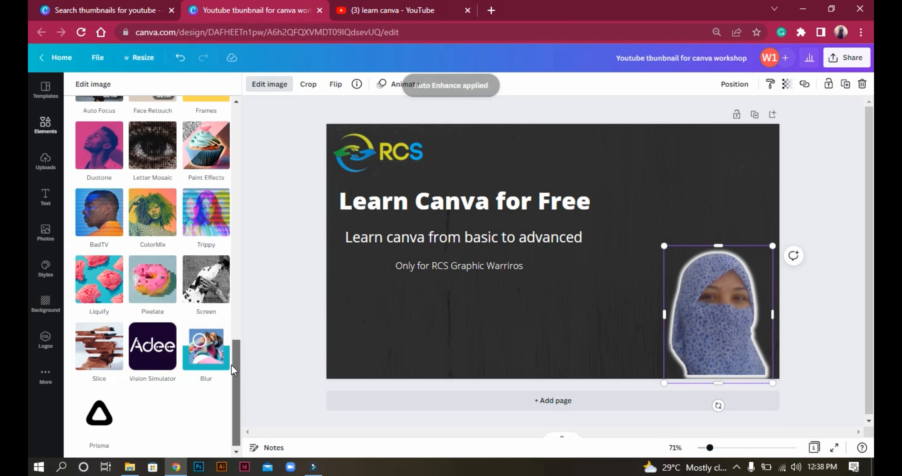
{"action": "left_click_drag", "start_coordinate": [231, 365], "coordinate": [248, 120]}
{"action": "left_click", "coordinate": [216, 85]}
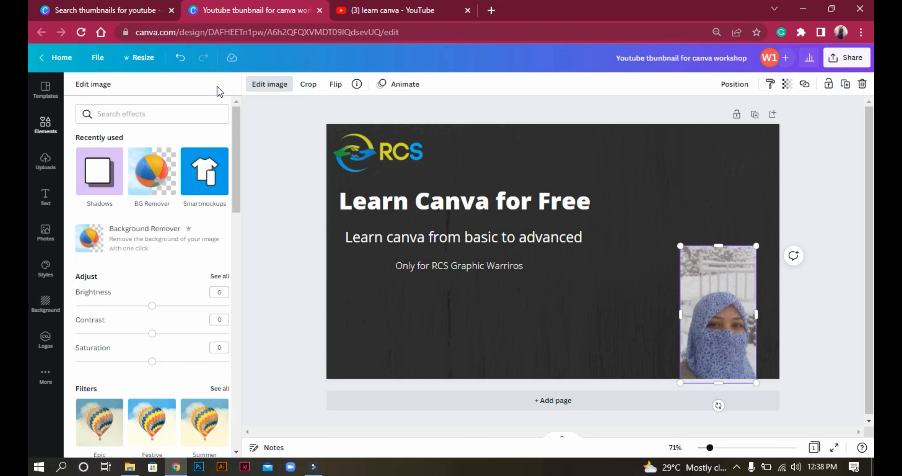
{"action": "key", "text": "ctrl+z"}
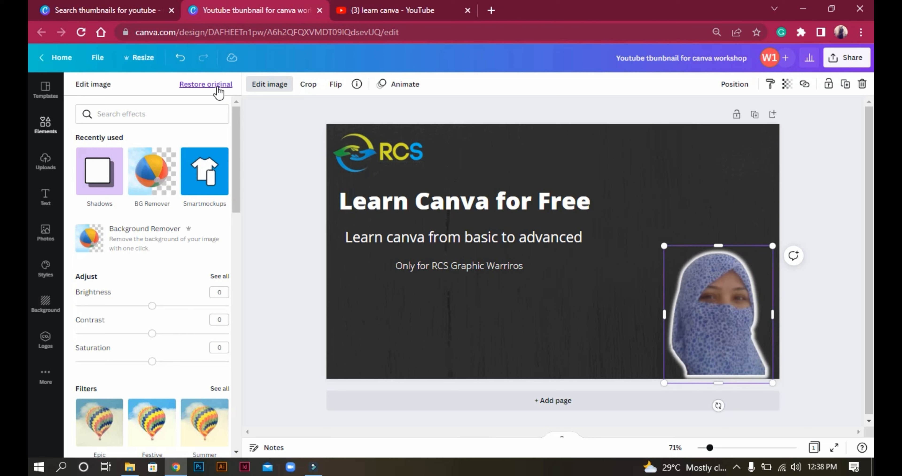
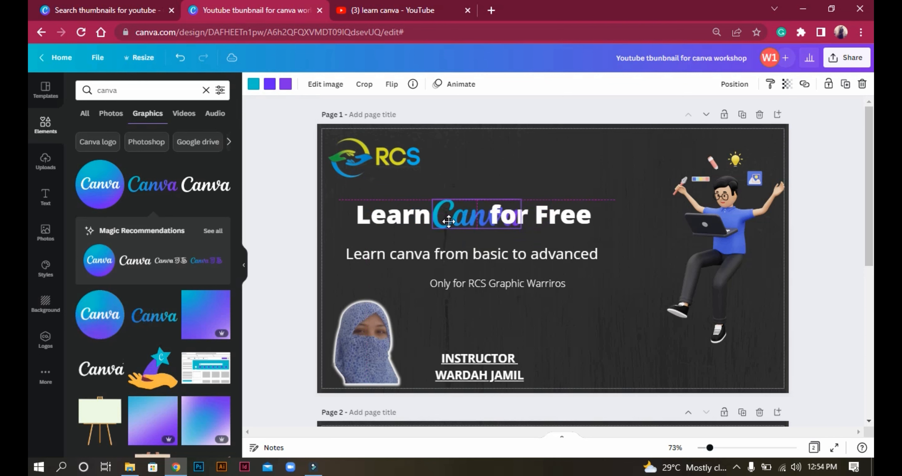
Shrink the Canva wordmark graphic and fit it into the heading's gap between "Learn" and "for Free"
{"action": "left_click_drag", "start_coordinate": [519, 195], "coordinate": [482, 202]}
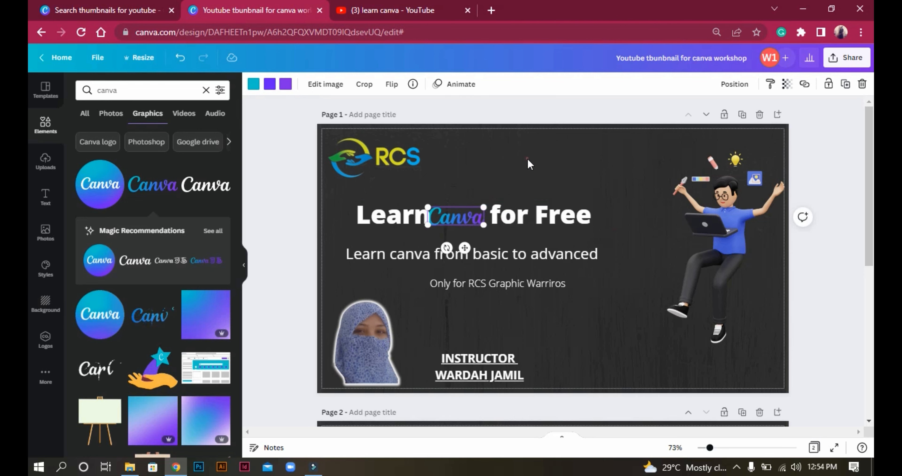
{"action": "left_click", "coordinate": [527, 158]}
{"action": "left_click", "coordinate": [458, 213]}
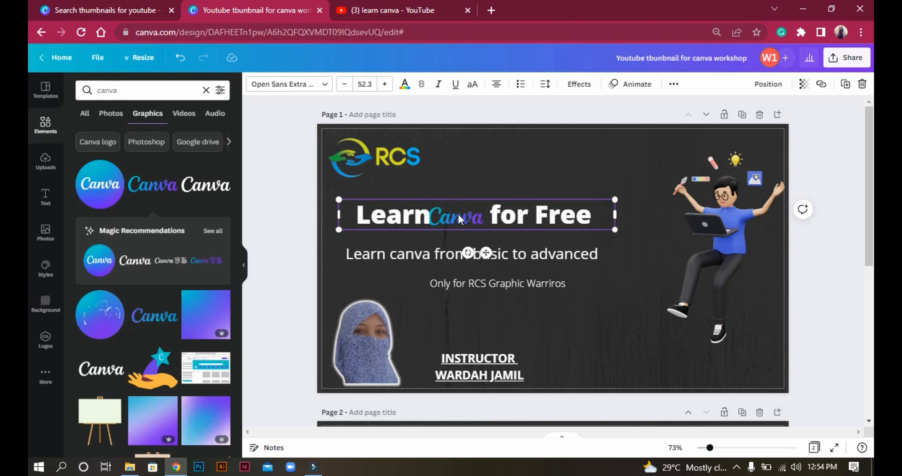
{"action": "left_click", "coordinate": [458, 215]}
{"action": "left_click", "coordinate": [461, 216]}
{"action": "mouse_move", "coordinate": [465, 214]}
{"action": "left_mouse_down"}
{"action": "mouse_move", "coordinate": [445, 225]}
{"action": "mouse_move", "coordinate": [476, 219]}
{"action": "left_mouse_up"}
{"action": "left_click", "coordinate": [467, 213]}
{"action": "left_click", "coordinate": [445, 225]}
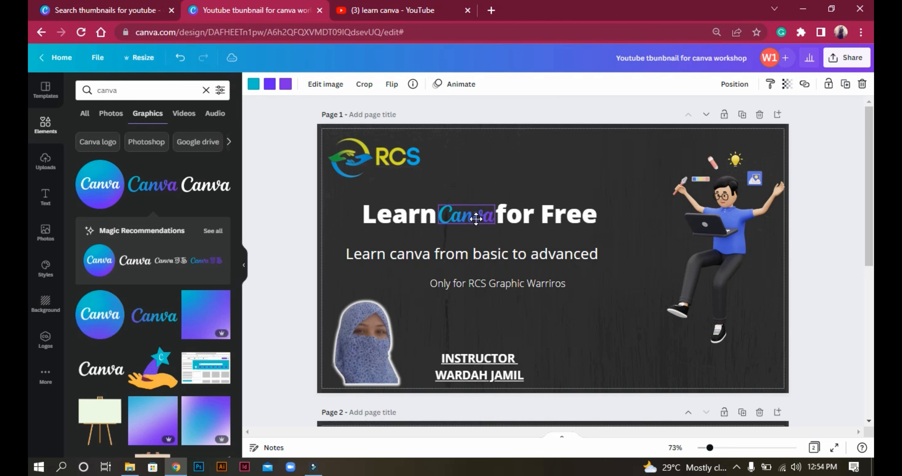
{"action": "left_click", "coordinate": [506, 173]}
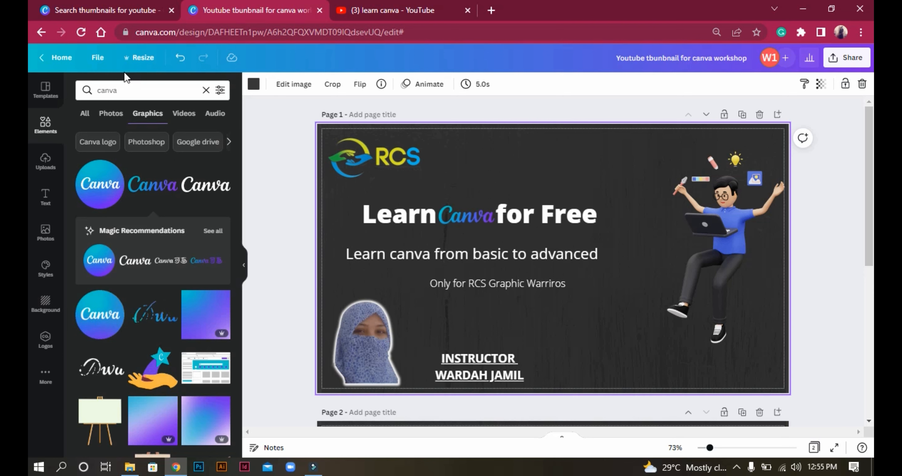
Examine the file types offered for downloading the design, keep PNG selected and close the download settings
{"action": "left_click", "coordinate": [98, 60]}
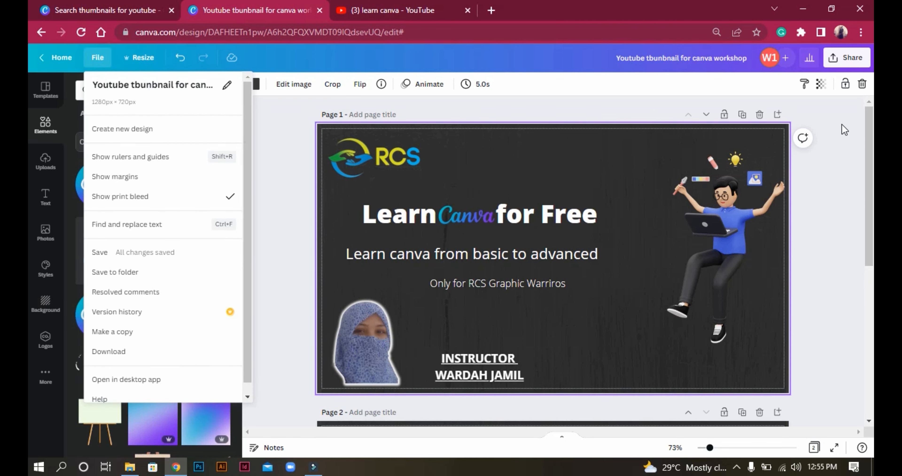
{"action": "left_click", "coordinate": [104, 351]}
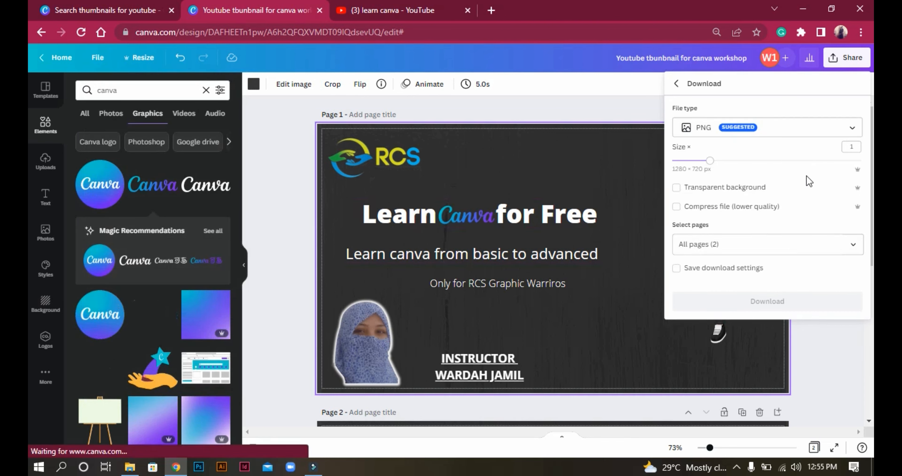
{"action": "left_click", "coordinate": [733, 134]}
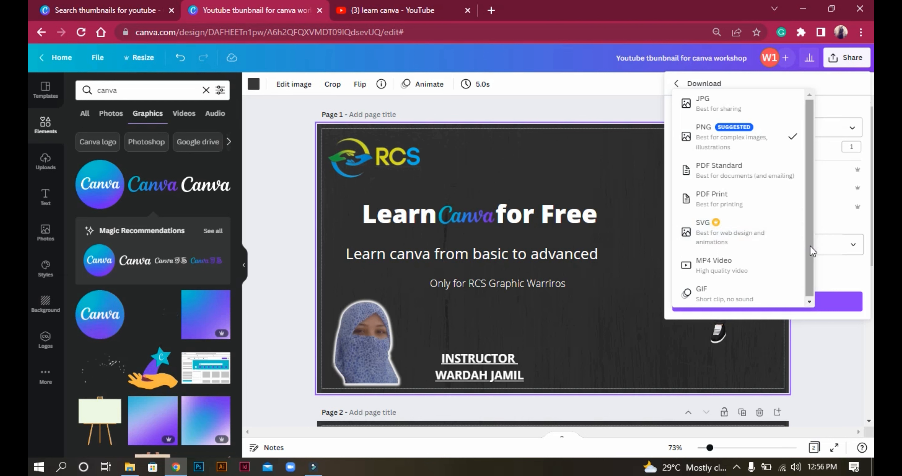
{"action": "left_click_drag", "start_coordinate": [810, 245], "coordinate": [805, 274]}
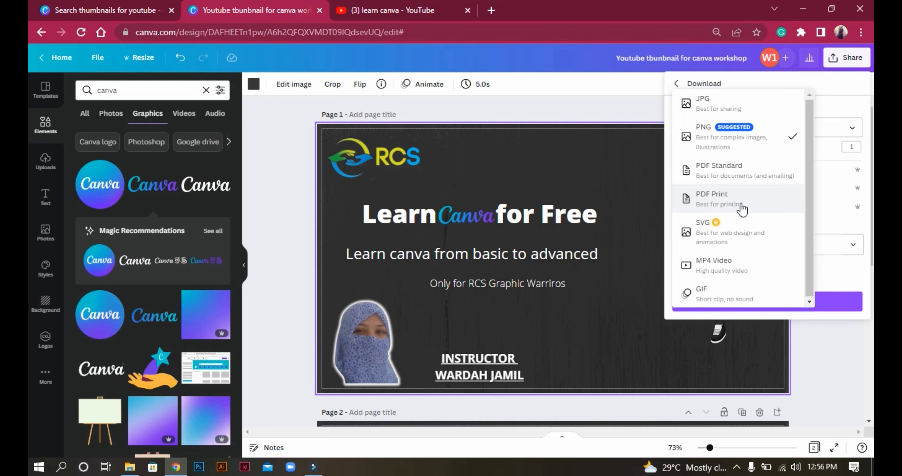
{"action": "left_click", "coordinate": [766, 136]}
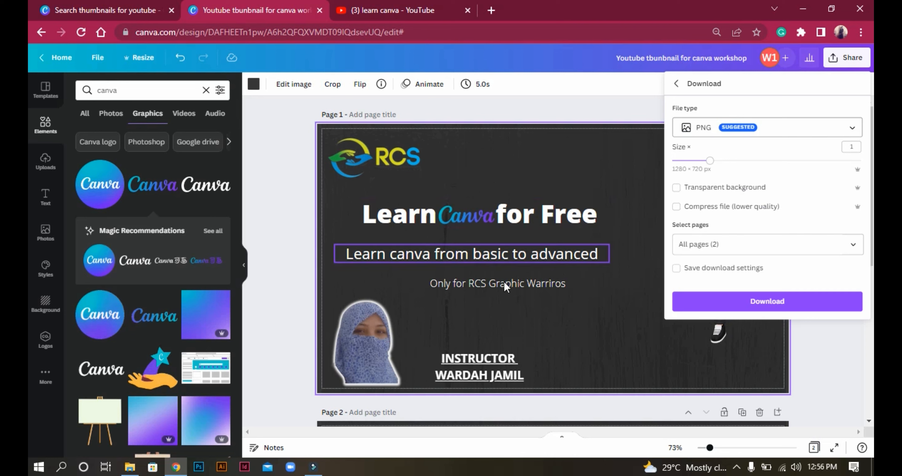
{"action": "left_click", "coordinate": [371, 331]}
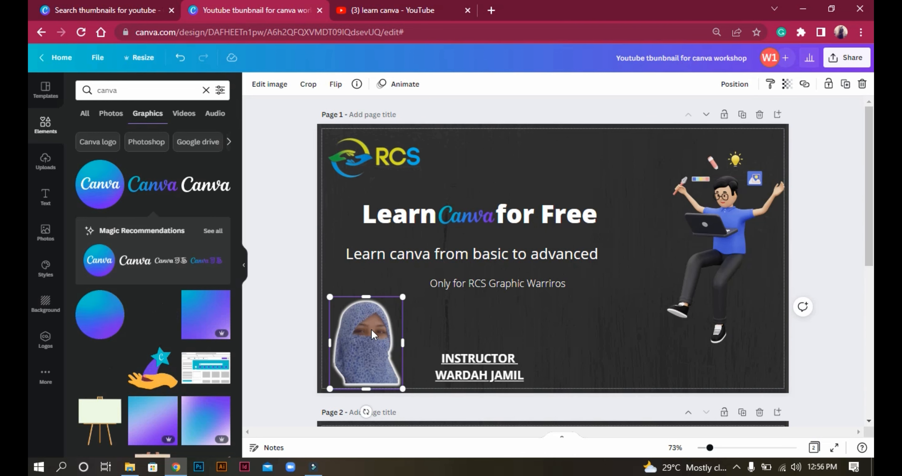
Download only page 1 of the design as a PNG file
{"action": "left_click", "coordinate": [96, 58]}
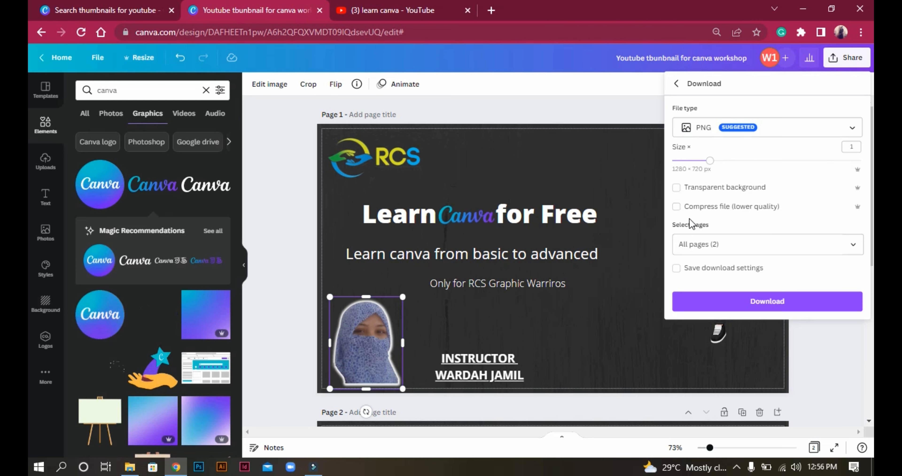
{"action": "left_click", "coordinate": [726, 253]}
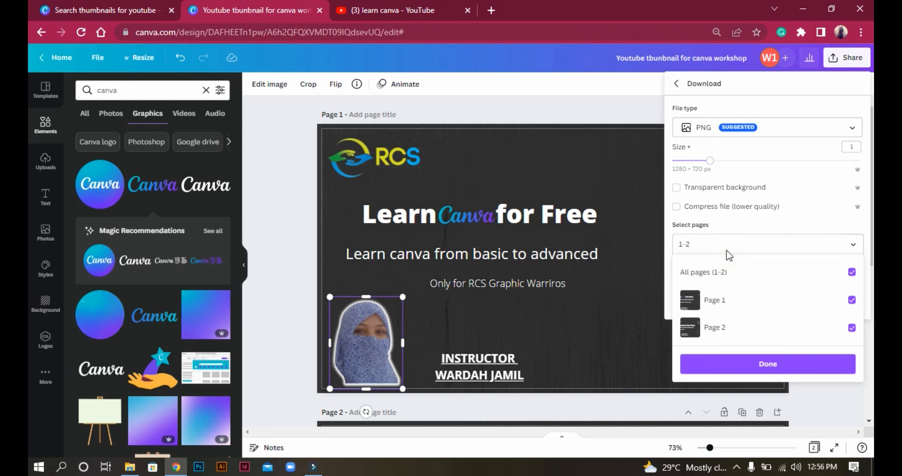
{"action": "left_click", "coordinate": [852, 273]}
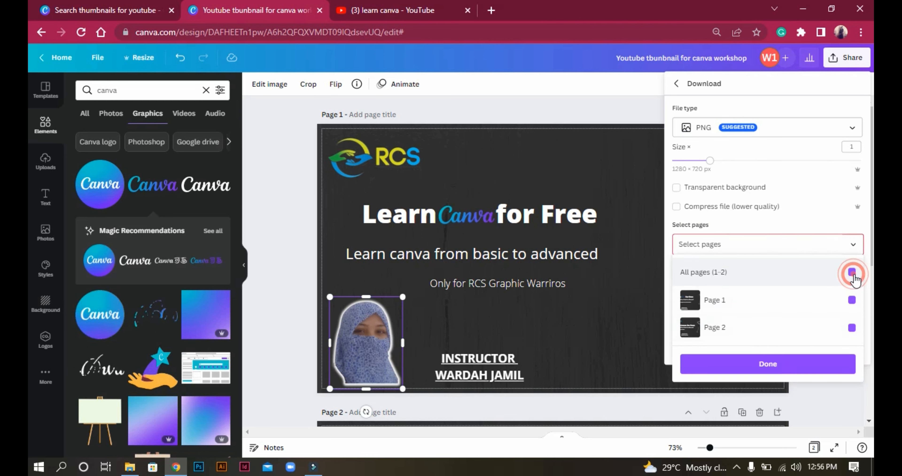
{"action": "left_click", "coordinate": [852, 305]}
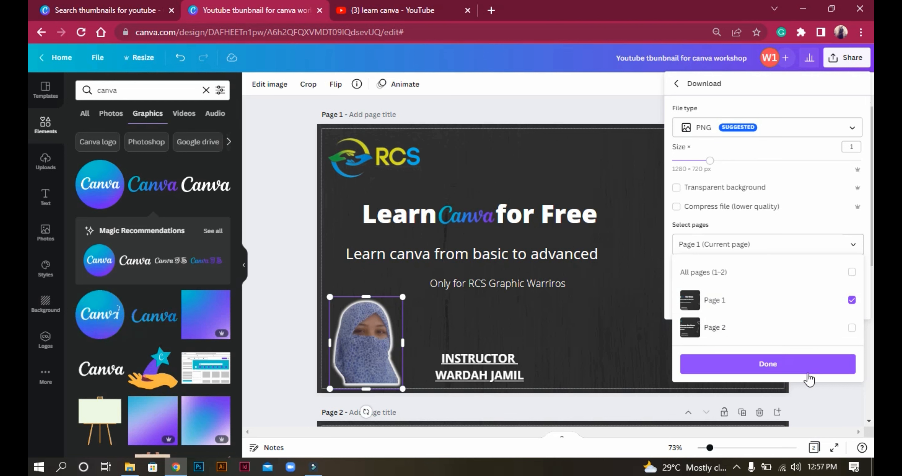
{"action": "left_click", "coordinate": [807, 361]}
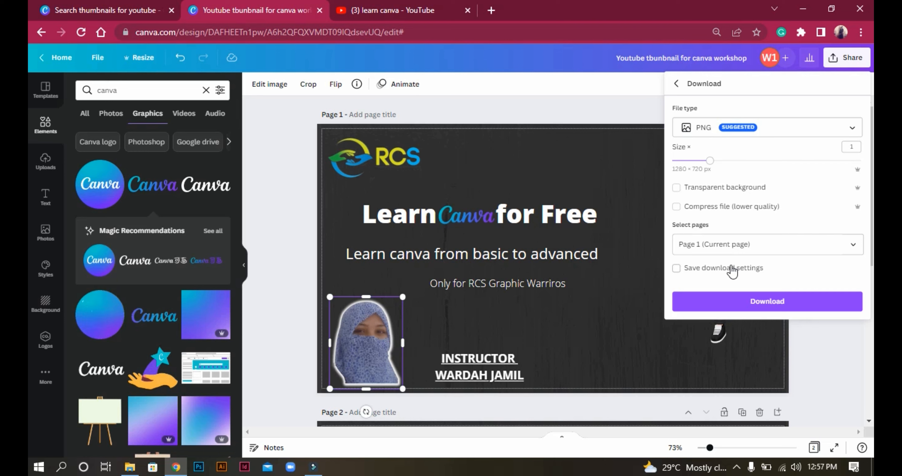
{"action": "left_click", "coordinate": [724, 303]}
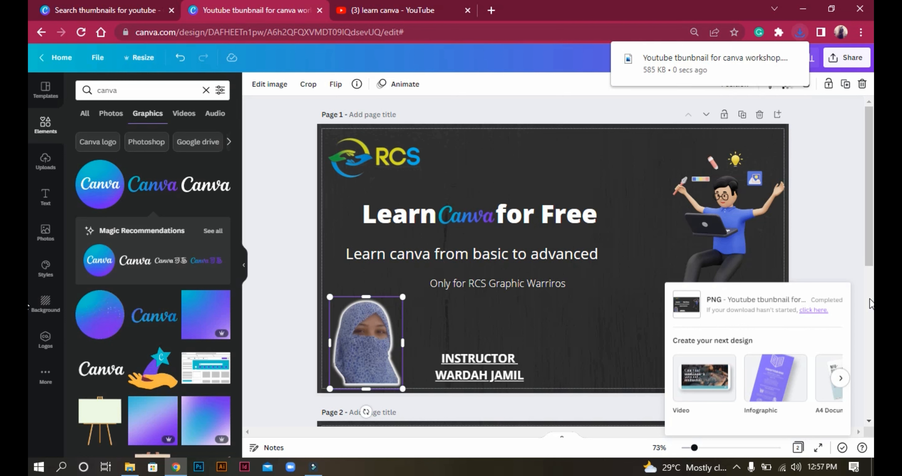
View the downloaded thumbnail PNG in the image viewer, close it and return to the Canva design
{"action": "left_click", "coordinate": [672, 64]}
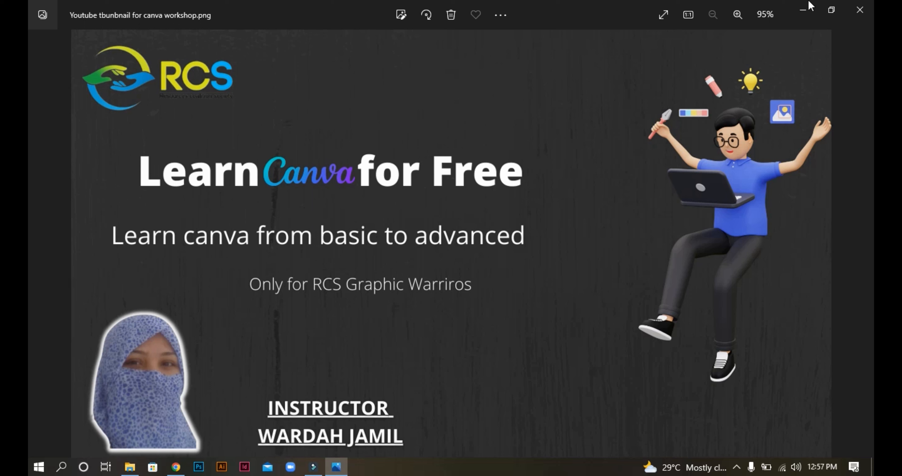
{"action": "left_click", "coordinate": [850, 15]}
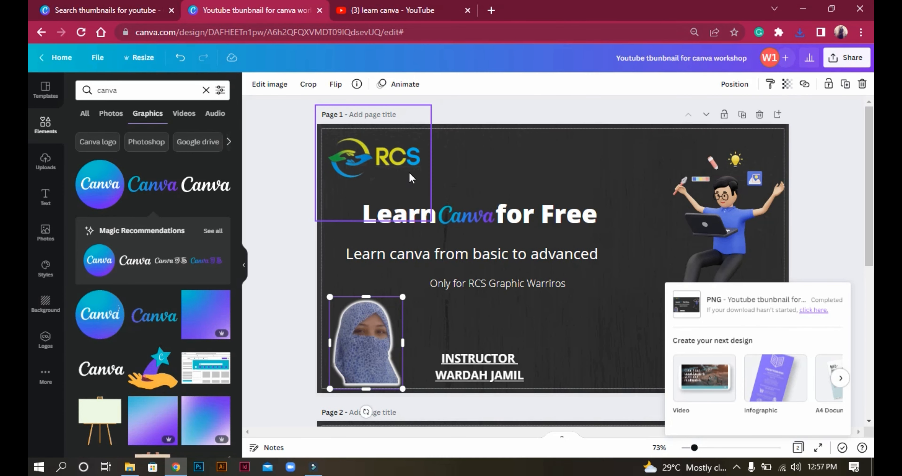
{"action": "left_click", "coordinate": [284, 207]}
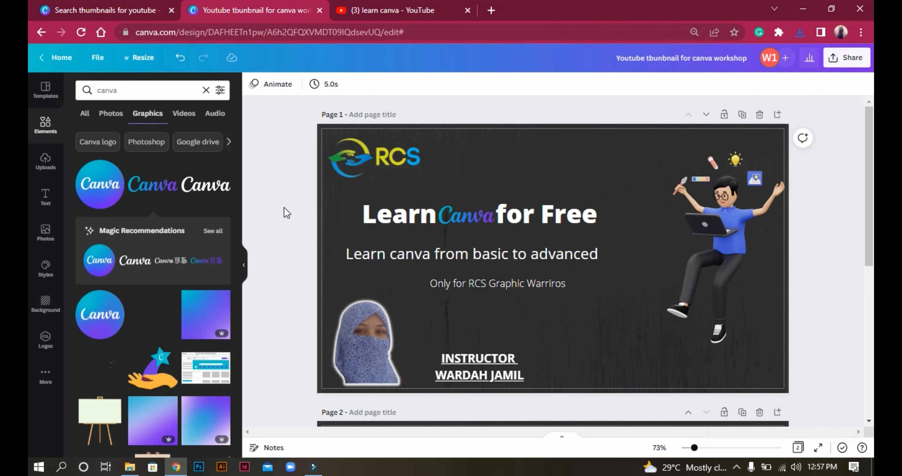
Save the design to a new folder named RCS
{"action": "left_click", "coordinate": [98, 59]}
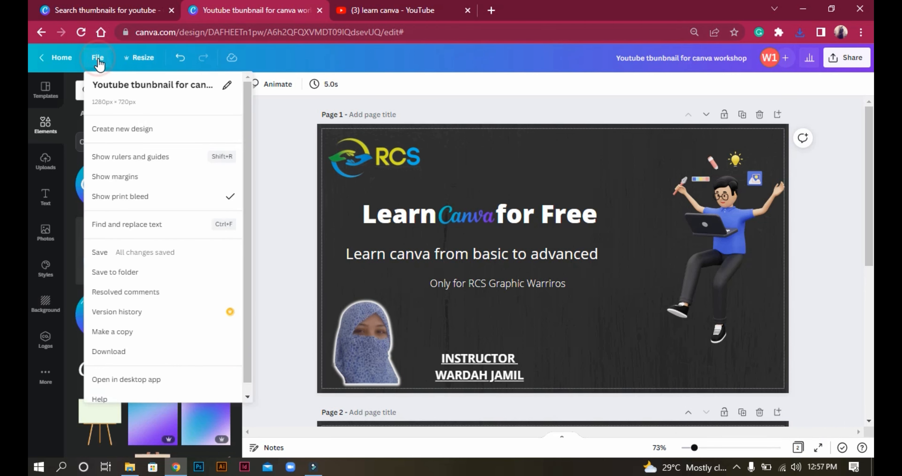
{"action": "left_click", "coordinate": [132, 277]}
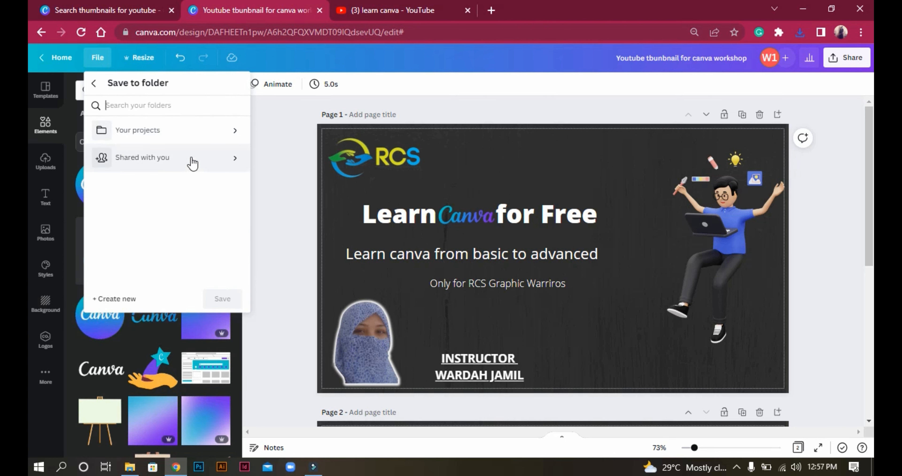
{"action": "left_click", "coordinate": [110, 300]}
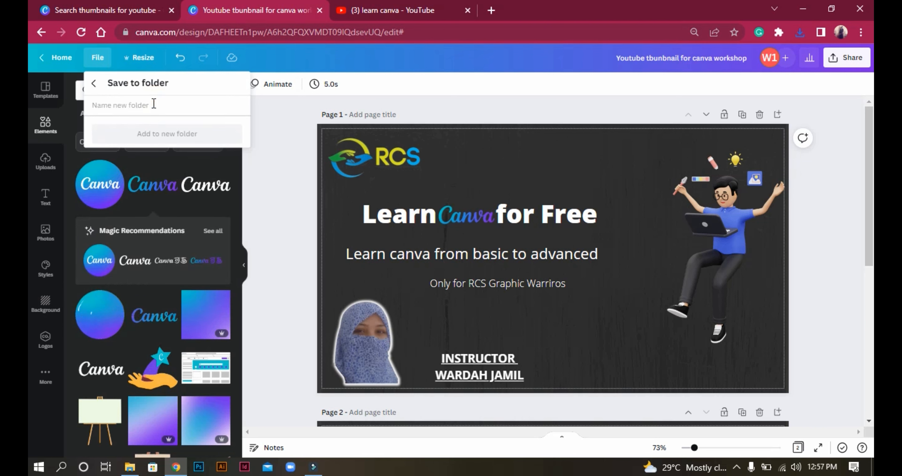
{"action": "type", "text": "RCS"}
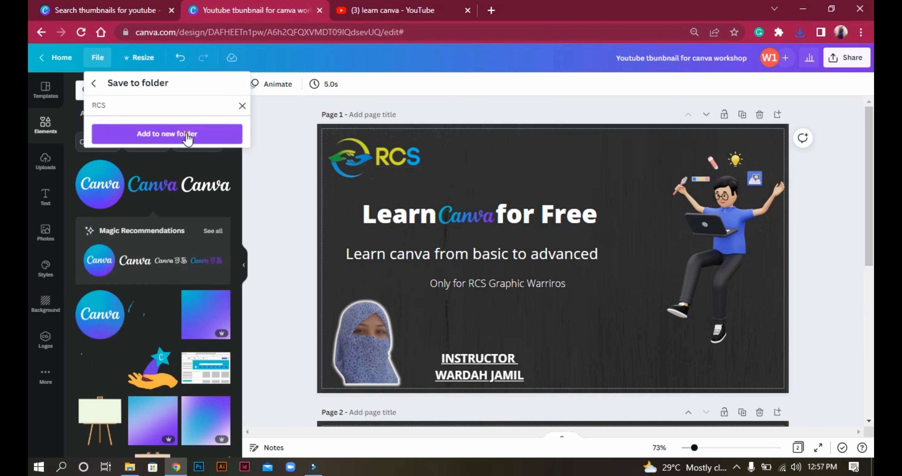
{"action": "left_click", "coordinate": [189, 142]}
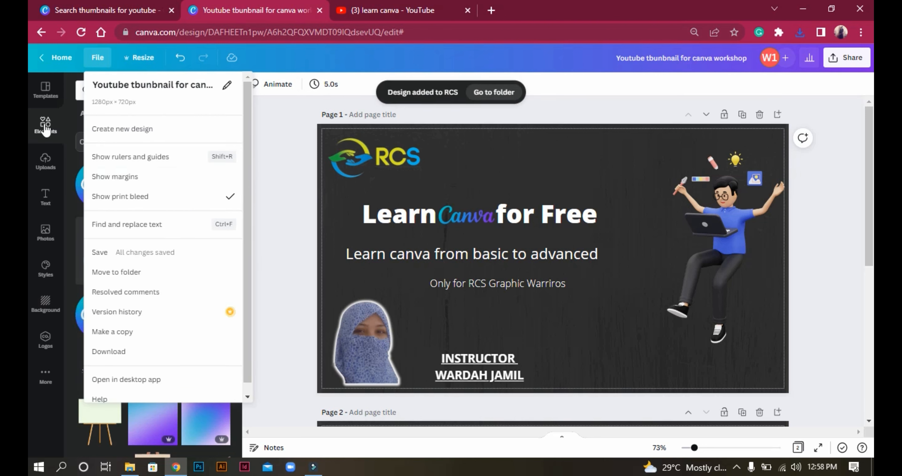
Leave the design for the Canva home page and close the YouTube results page
{"action": "left_click", "coordinate": [53, 62]}
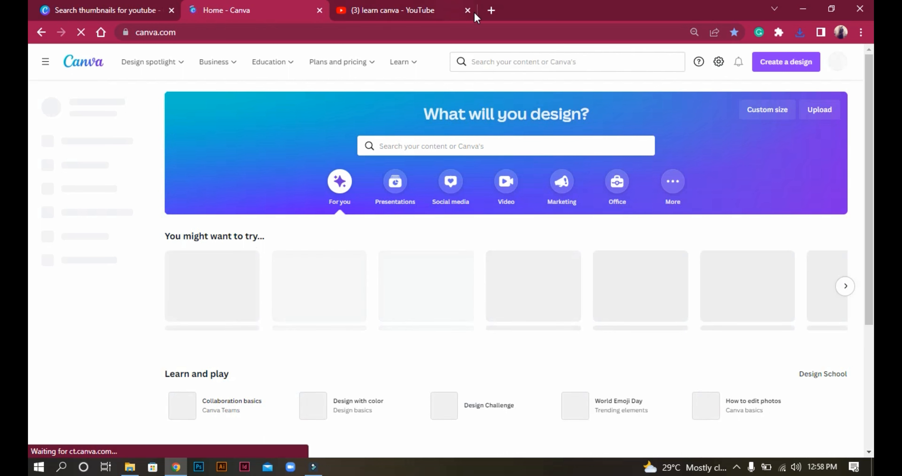
{"action": "left_click", "coordinate": [467, 10]}
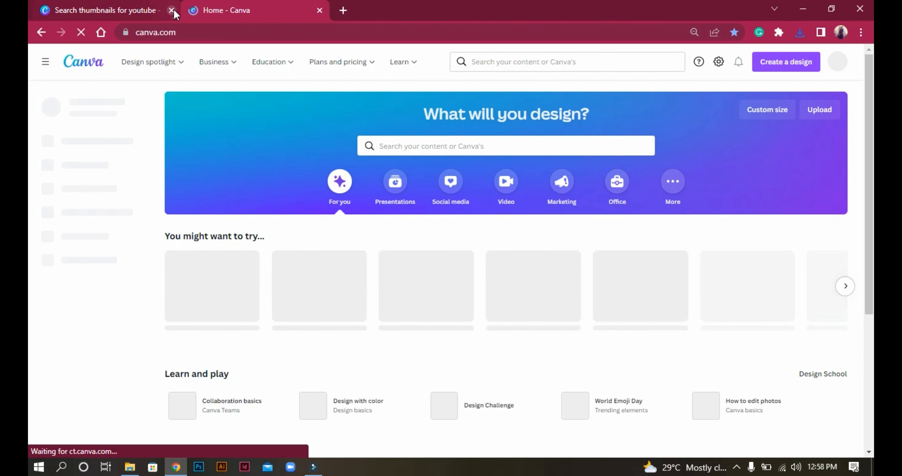
Close the YouTube thumbnail search page and open the RCS folder from the projects' folders
{"action": "left_click", "coordinate": [172, 11]}
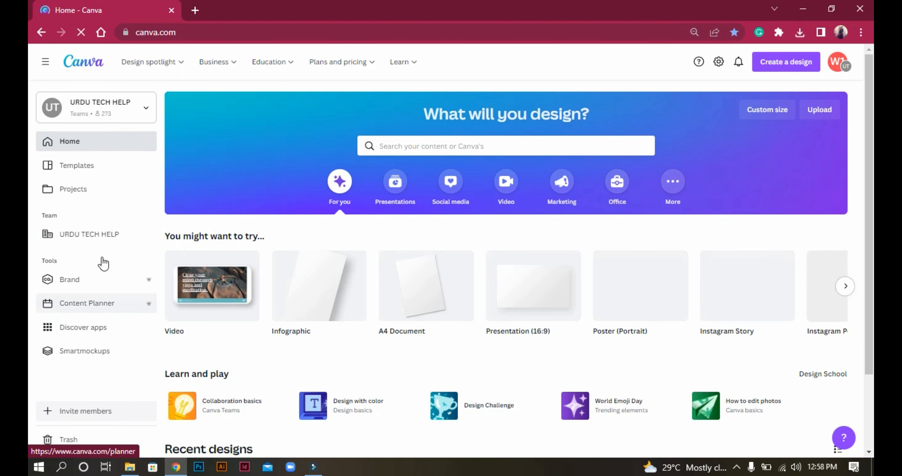
{"action": "left_click", "coordinate": [82, 192]}
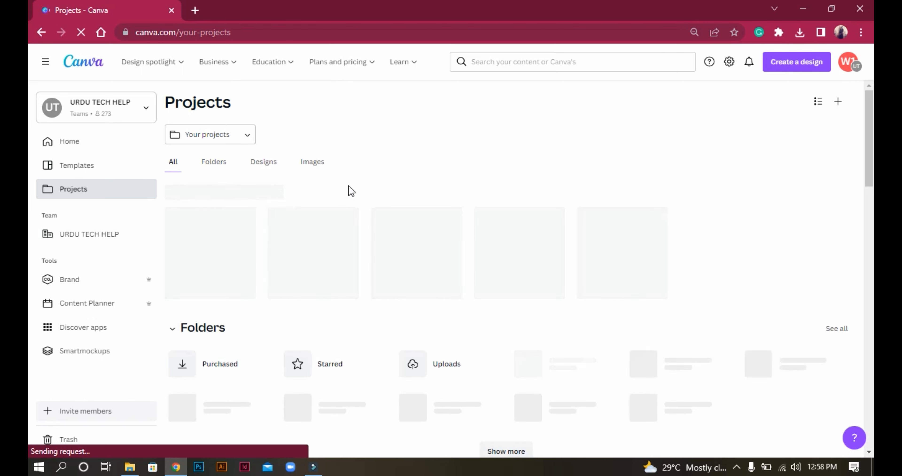
{"action": "left_click", "coordinate": [212, 161]}
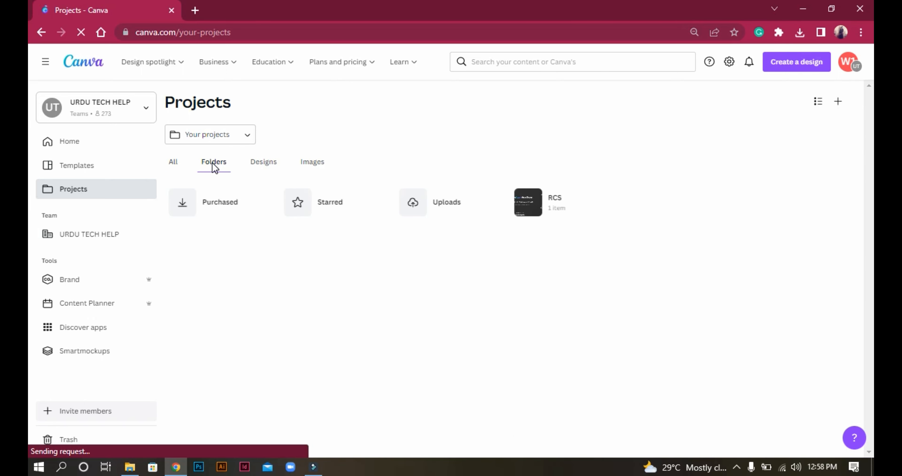
{"action": "left_click", "coordinate": [546, 212]}
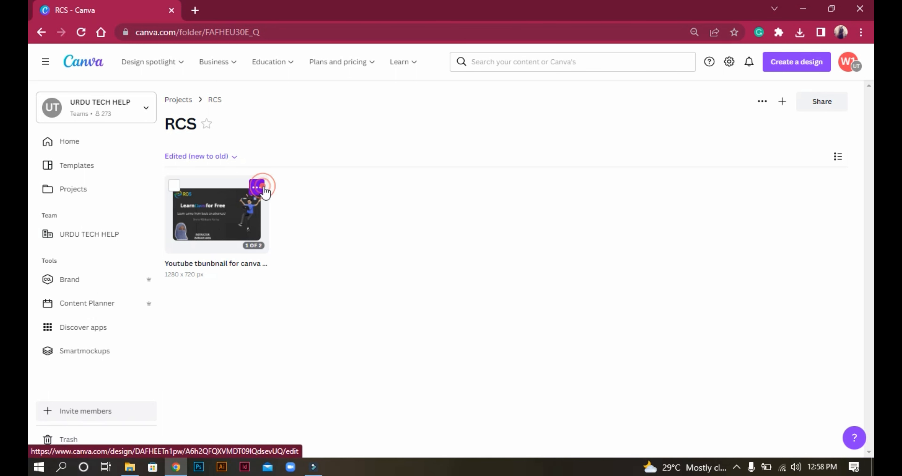
View the available actions for the YouTube thumbnail design in the RCS folder, dismiss them and return to the home page
{"action": "left_click", "coordinate": [256, 187]}
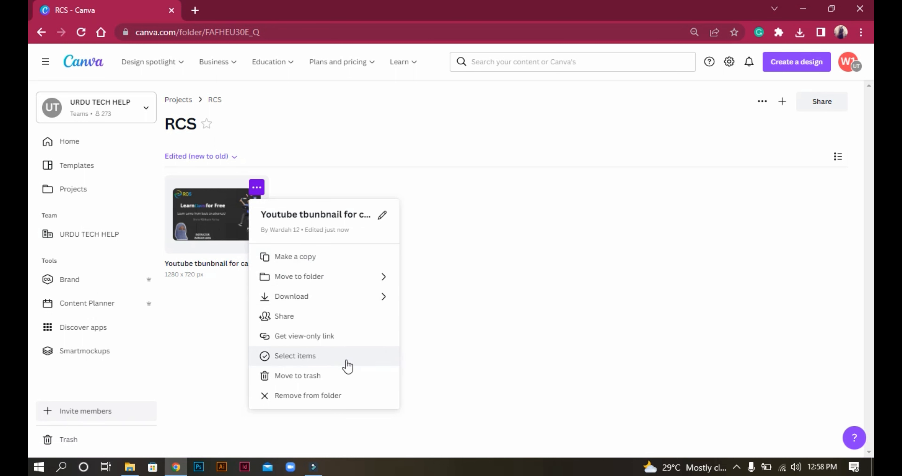
{"action": "left_click", "coordinate": [411, 424]}
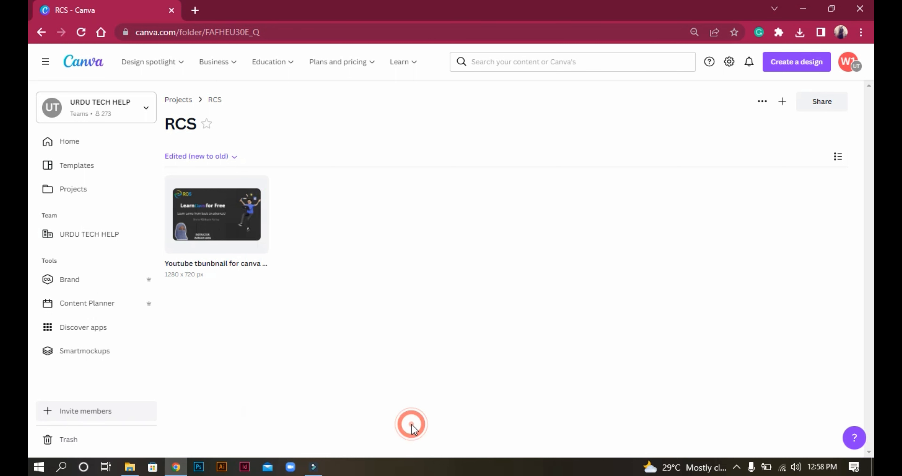
{"action": "left_click", "coordinate": [325, 194]}
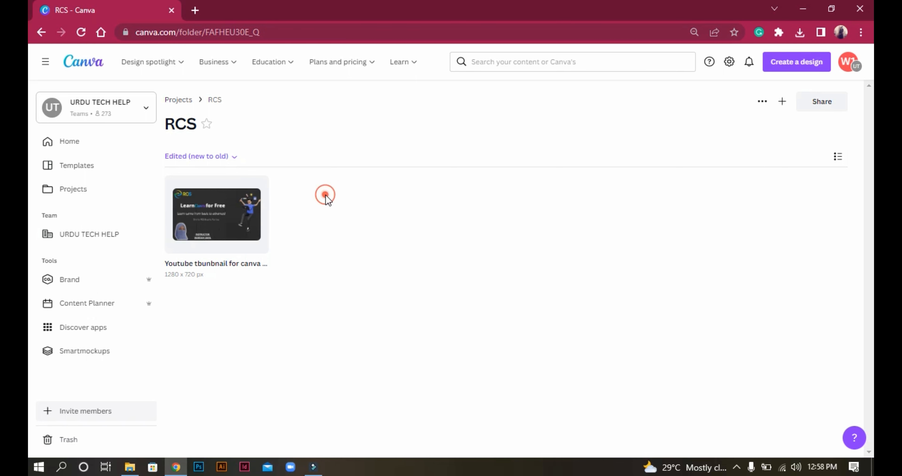
{"action": "left_click", "coordinate": [76, 62]}
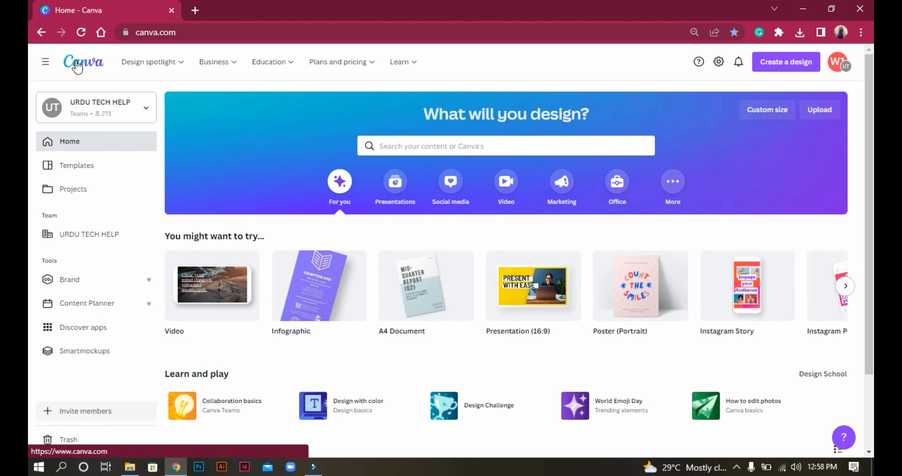